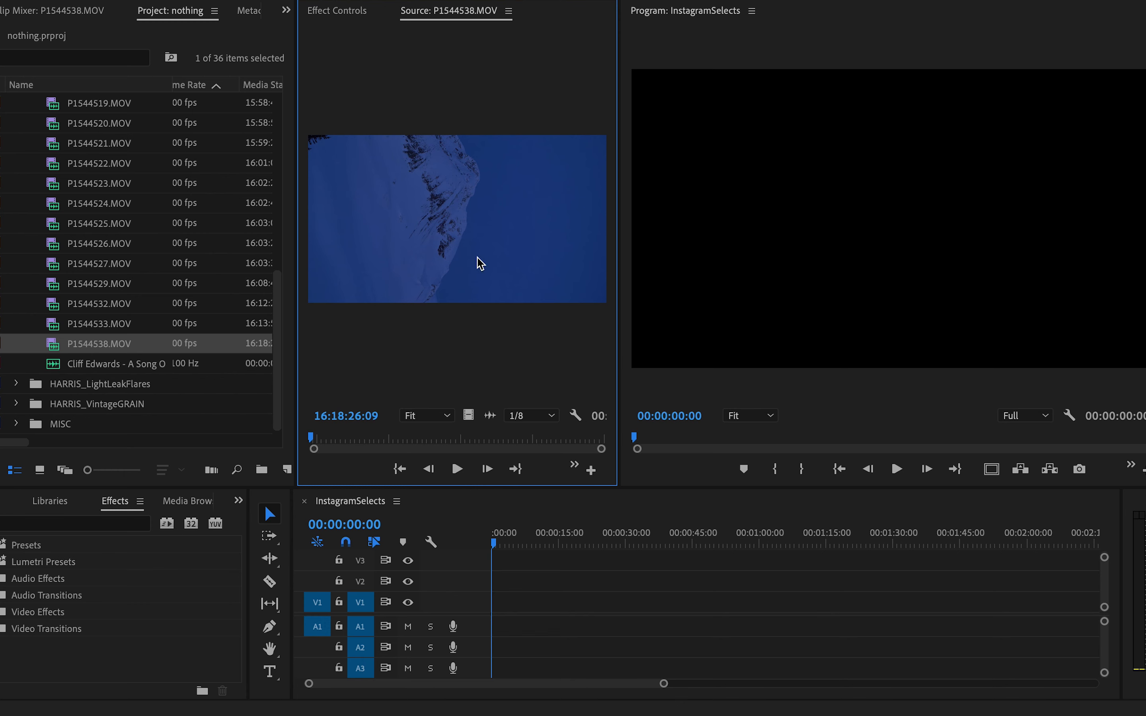
left_click(870, 251)
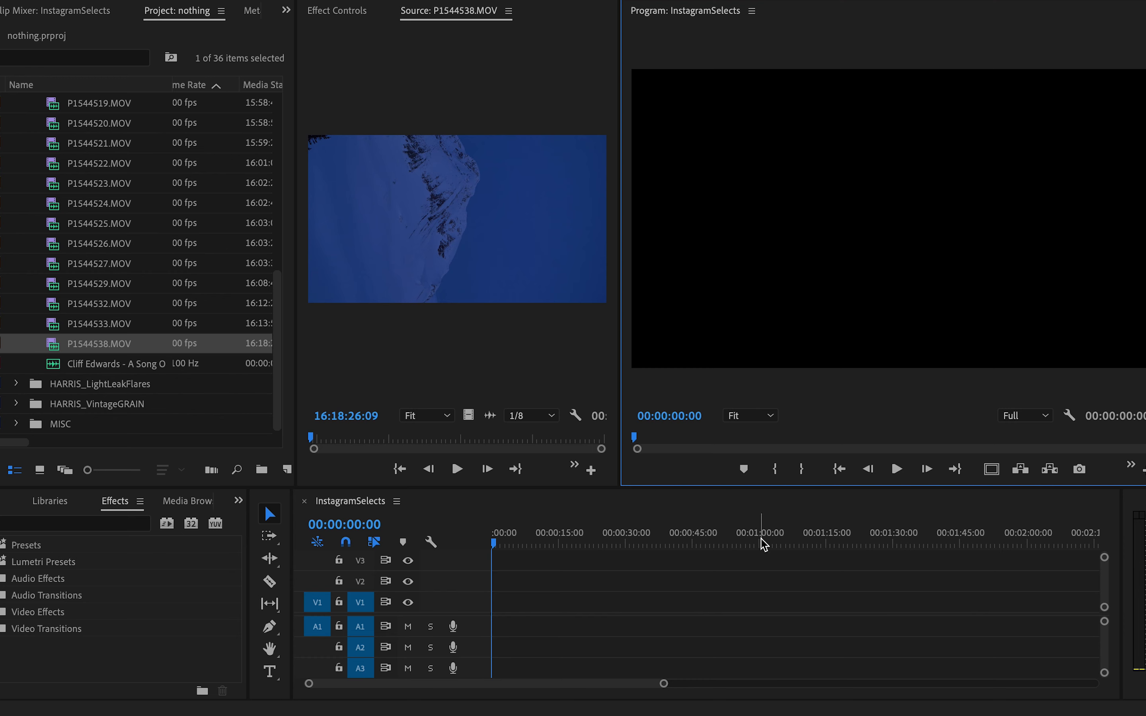
left_click(648, 590)
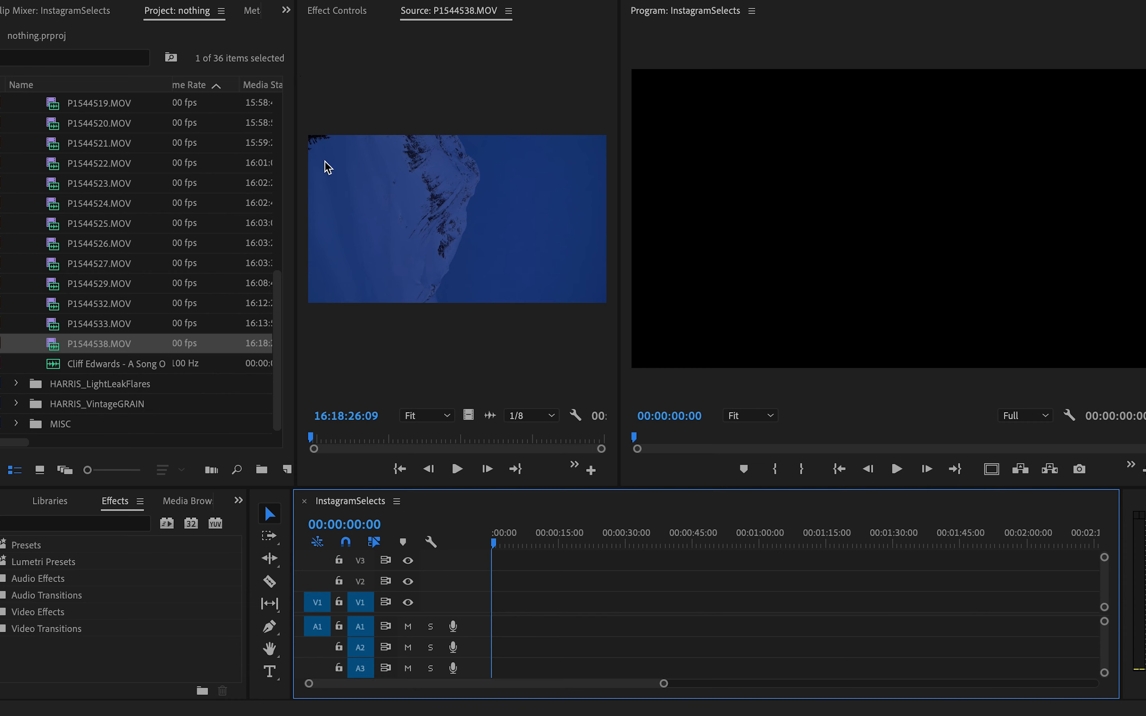
- Open P1544538.MOV in the Source monitor and mark a section of about four seconds starting at 16:19:33:01
left_click(51, 345)
double_click(51, 345)
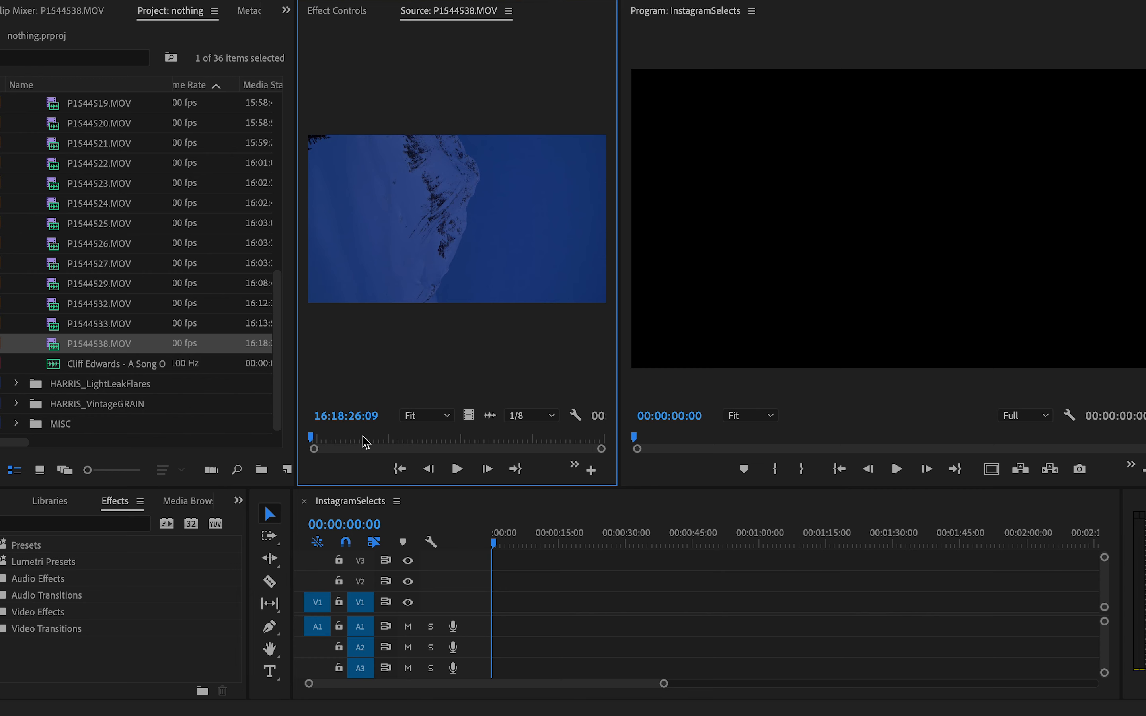
left_click_drag(365, 442, 471, 443)
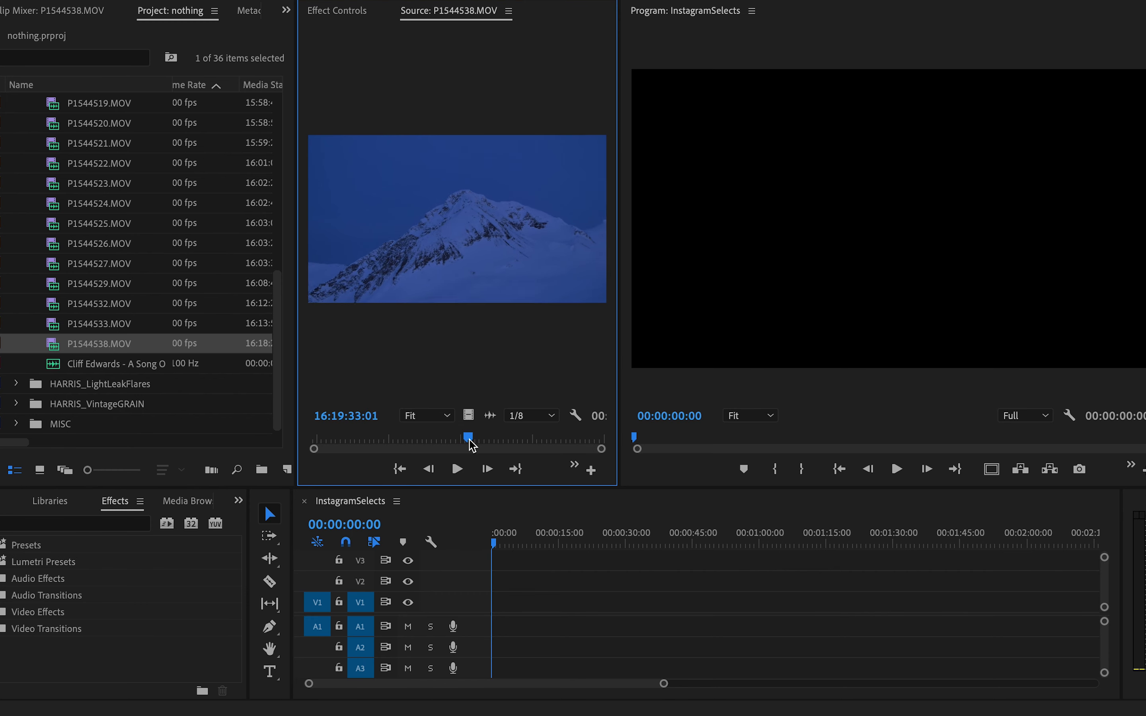
key("i")
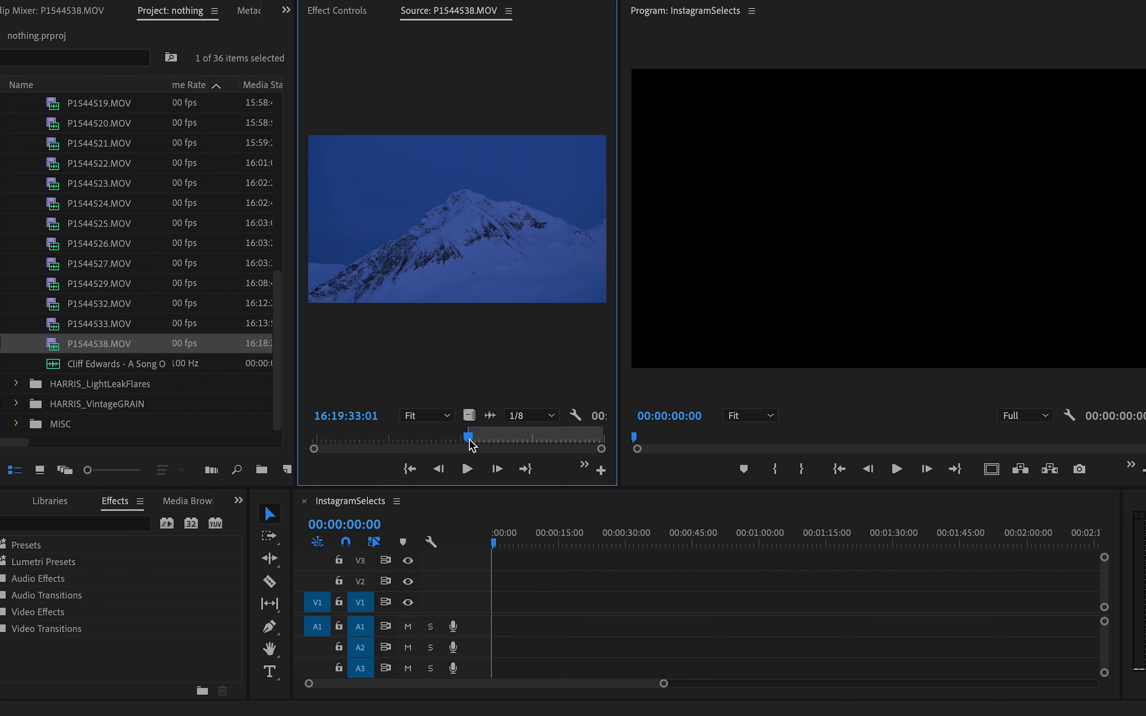
key("space")
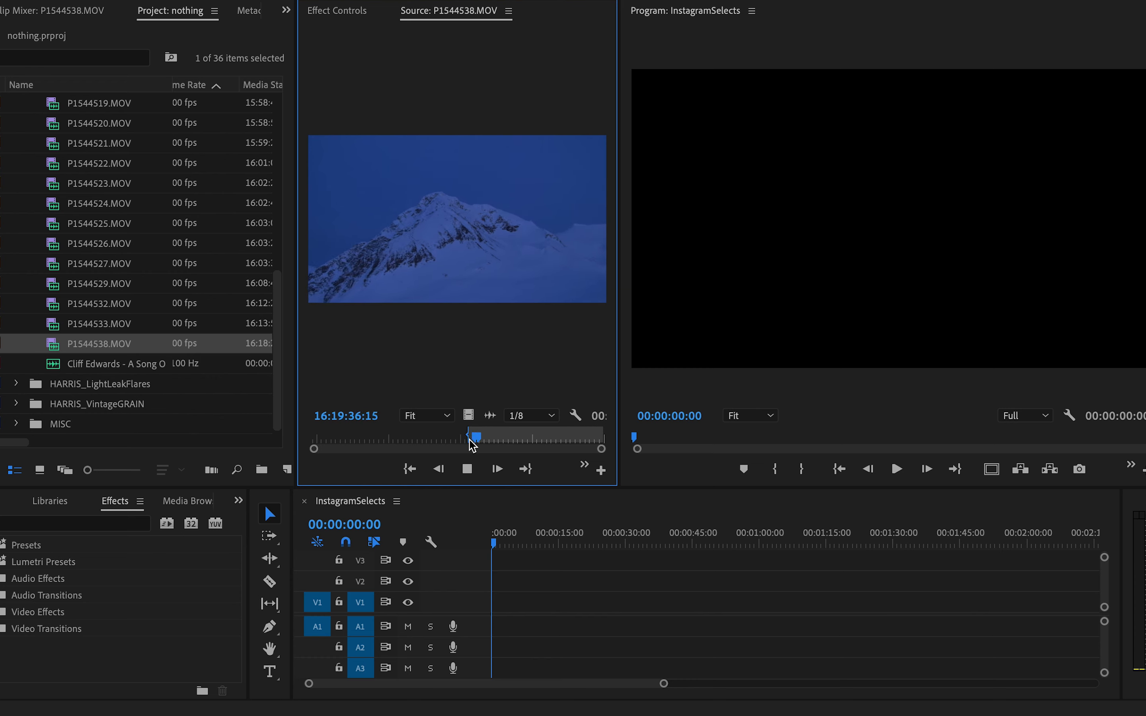
key("o")
key("space")
- Place only the video of the marked P1544538.MOV section at the start of track V1 in the InstagramSelects sequence
left_click_drag(467, 414, 498, 603)
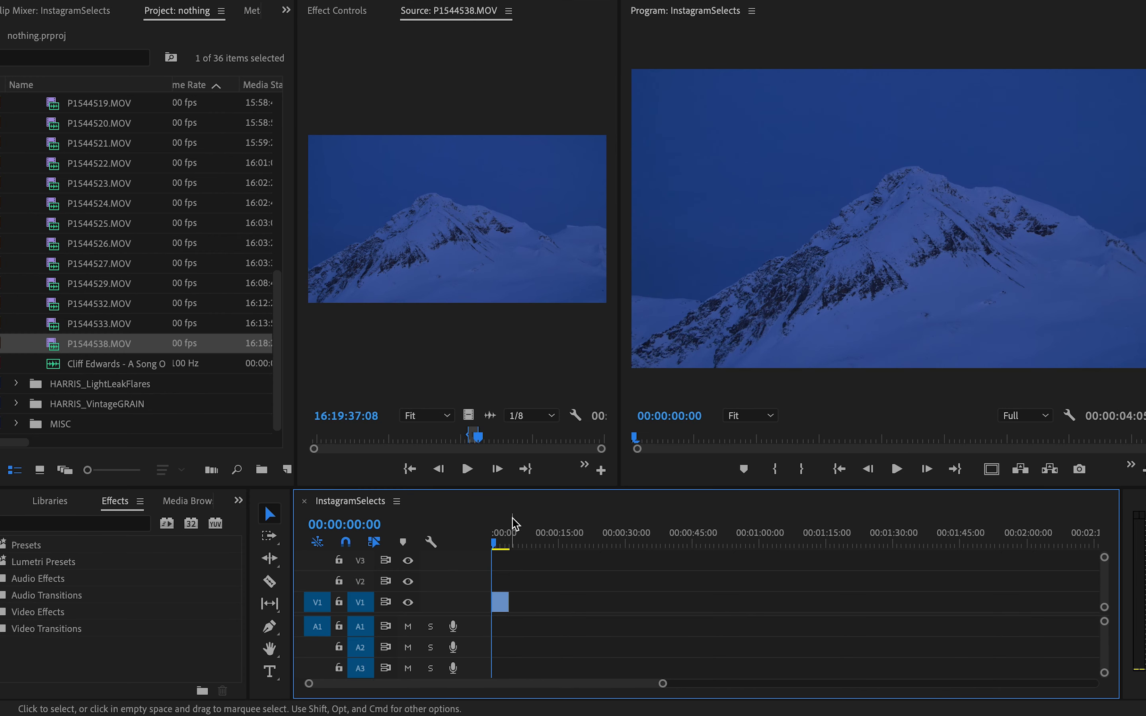
left_click_drag(506, 540, 482, 536)
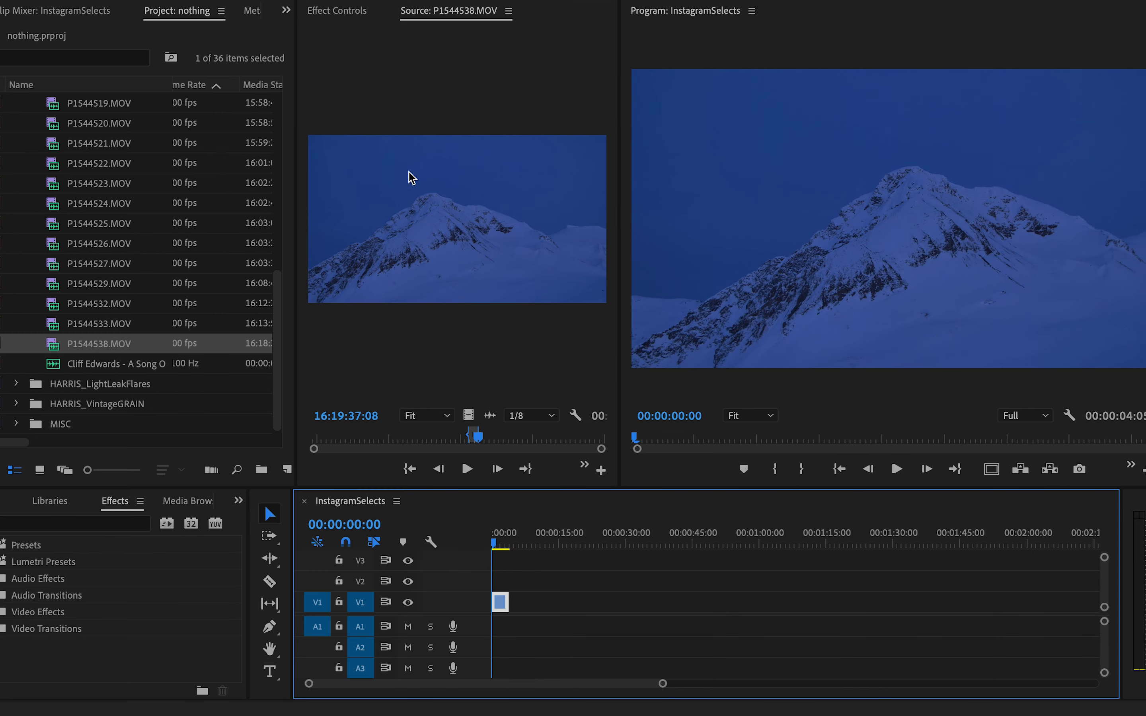
left_click(425, 86)
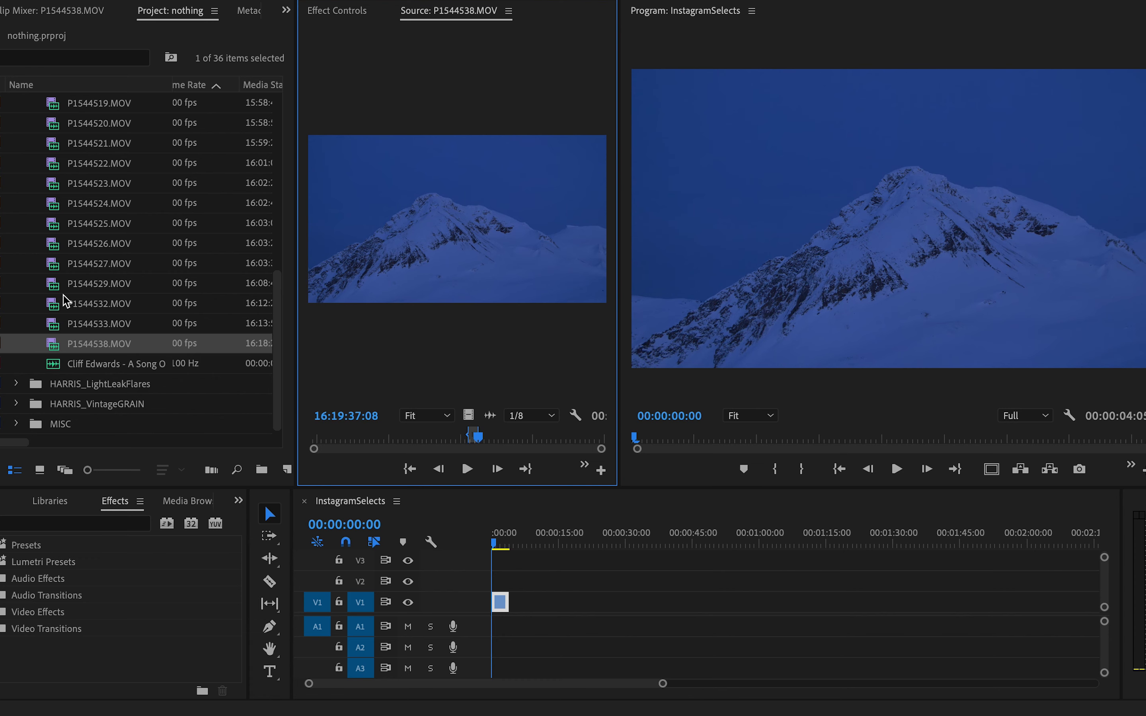
- Examine clips P1544533.MOV and P1544532.MOV in the Source monitor for usable moments
left_click(57, 330)
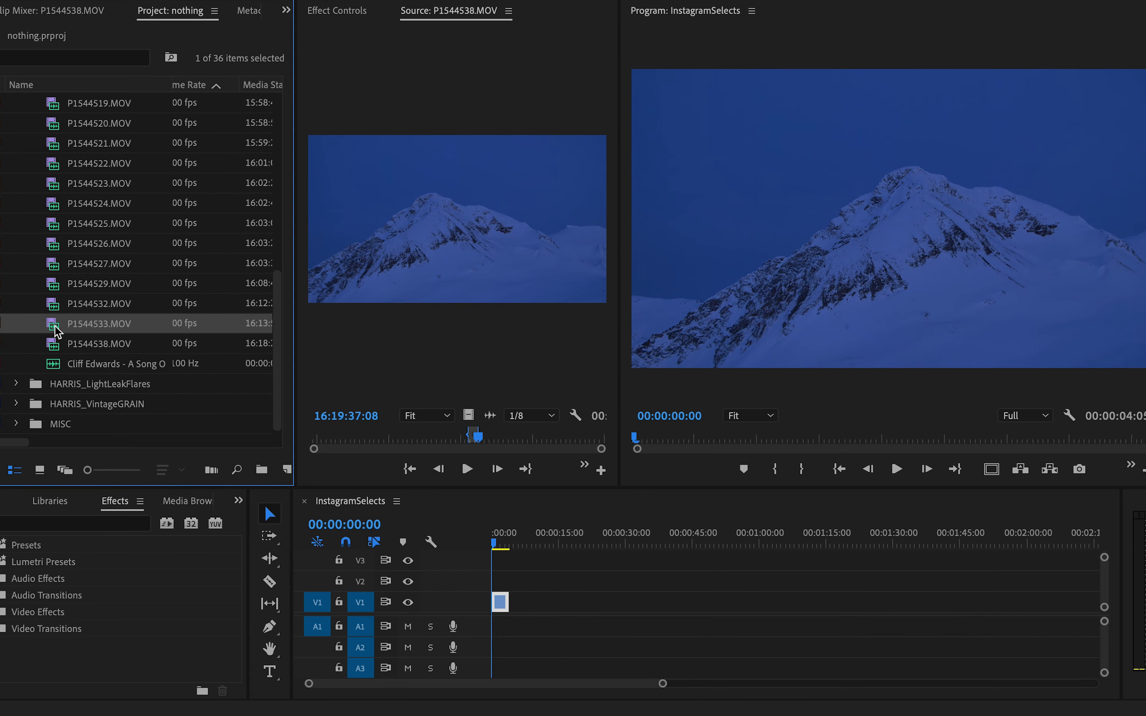
double_click(57, 331)
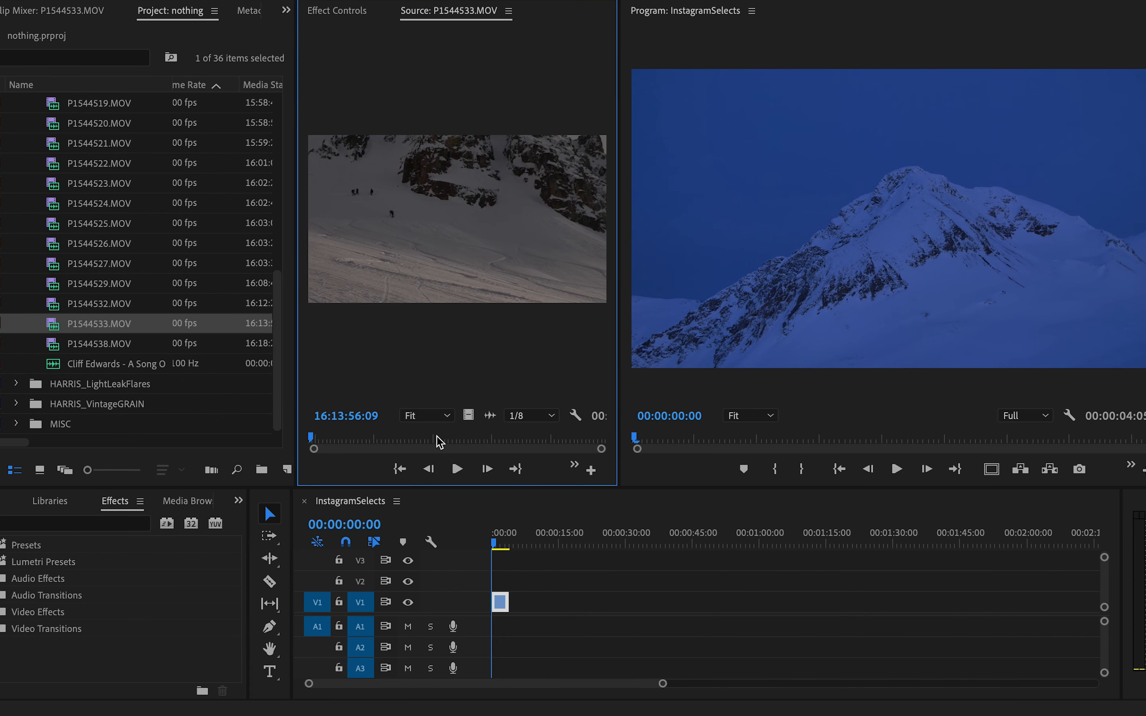
left_click_drag(362, 441, 565, 428)
double_click(55, 303)
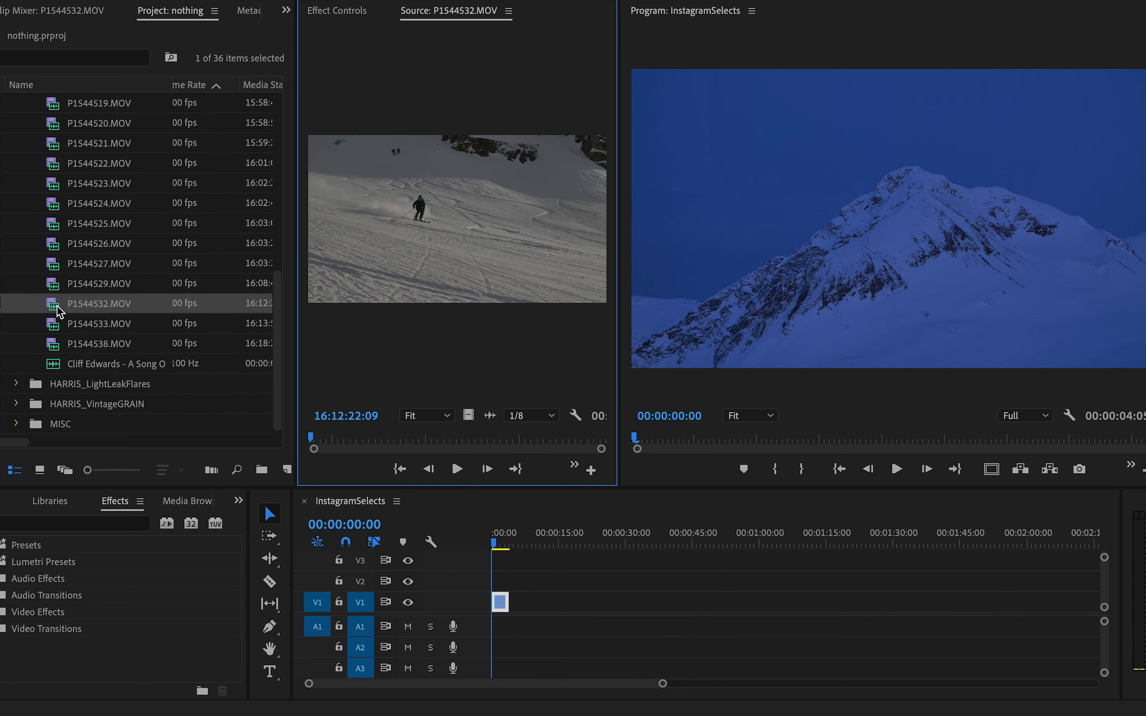
left_click_drag(358, 440, 360, 440)
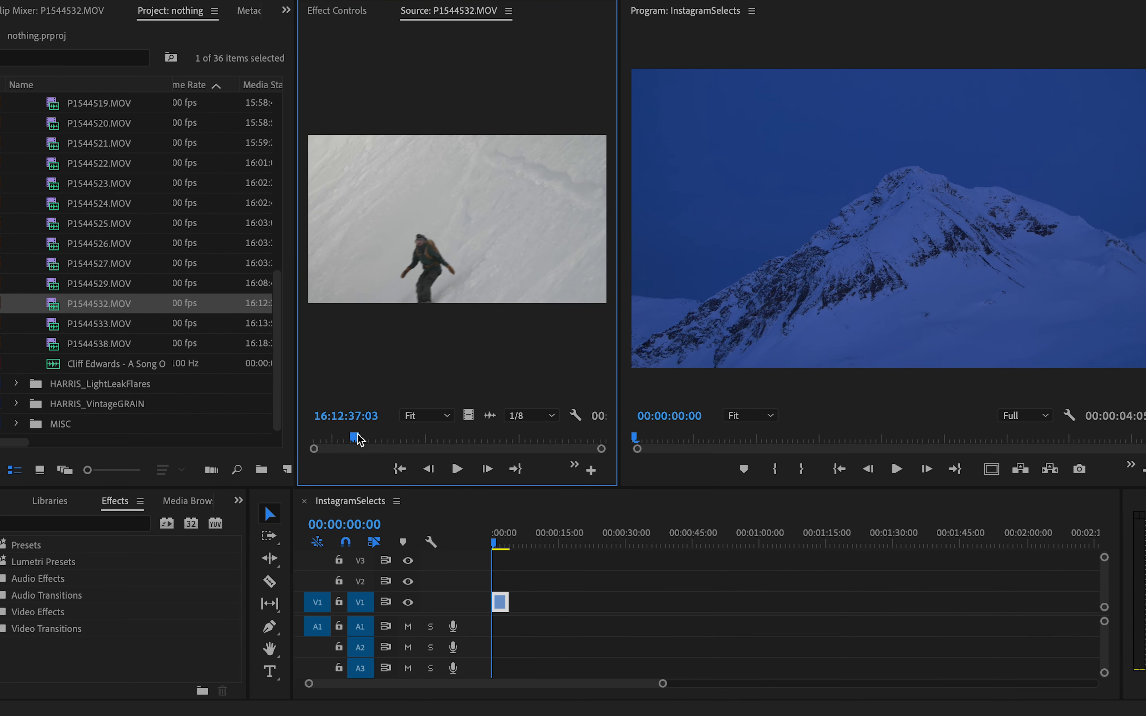
left_click(53, 326)
double_click(55, 328)
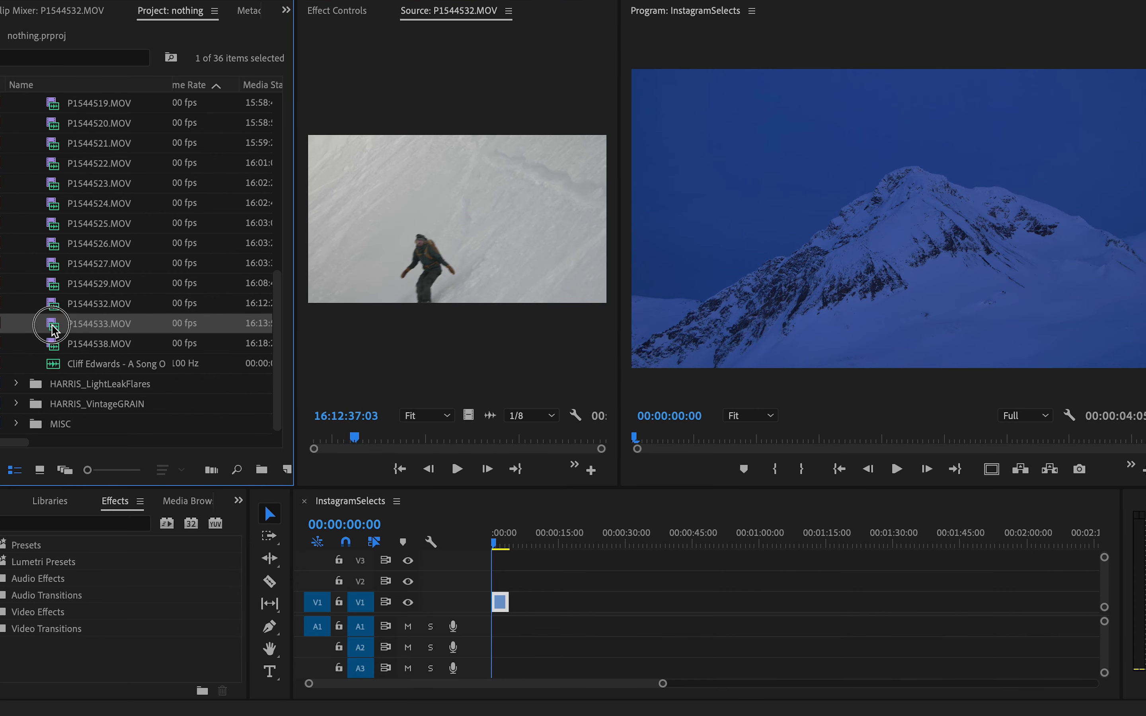
left_click_drag(564, 438, 354, 448)
double_click(54, 336)
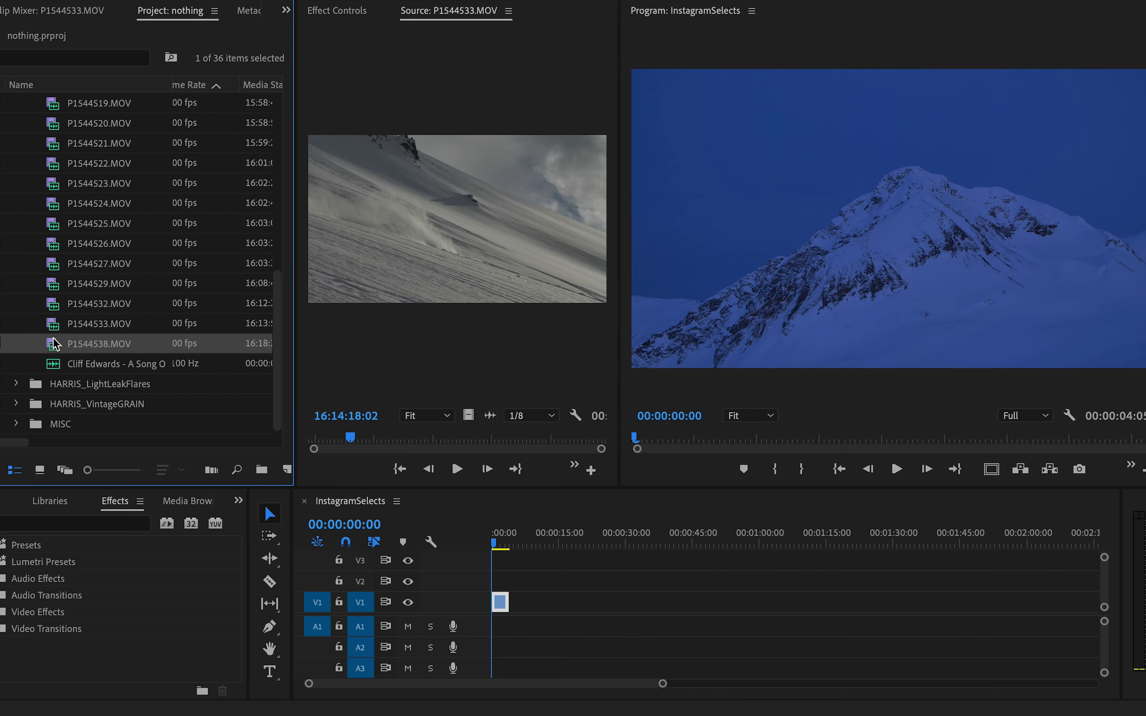
double_click(55, 305)
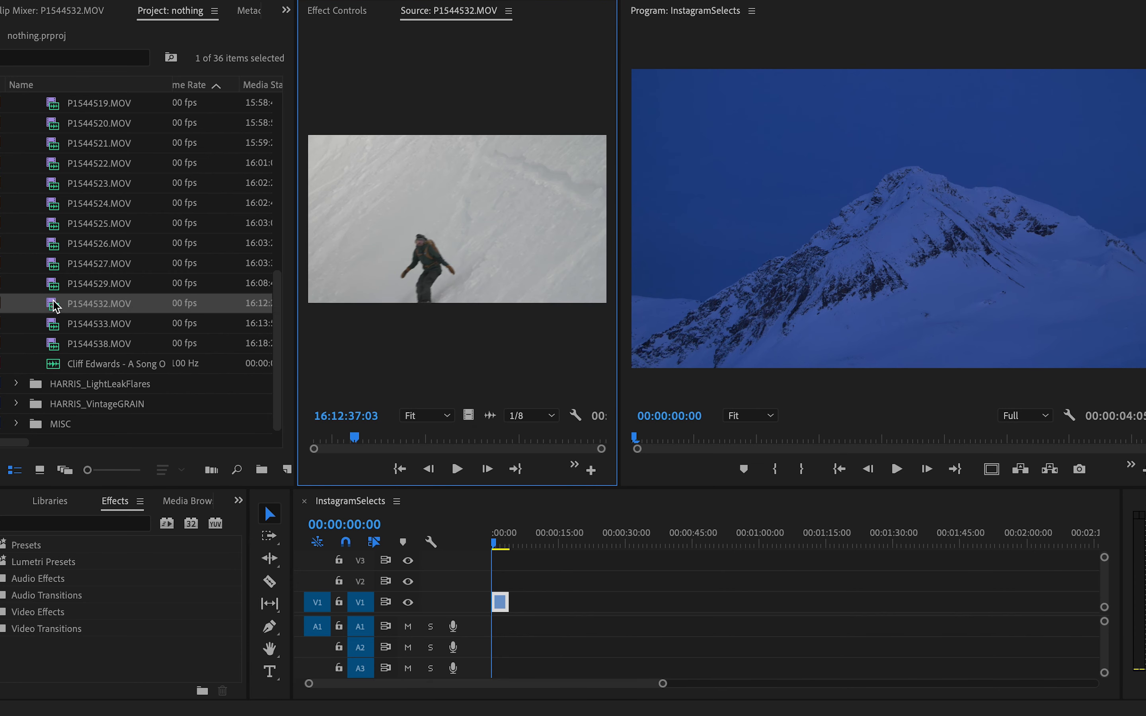
- Open P1544529.MOV in the Source monitor and mark its in point at 16:09:26:10 and out point at 16:09:34:11
double_click(52, 284)
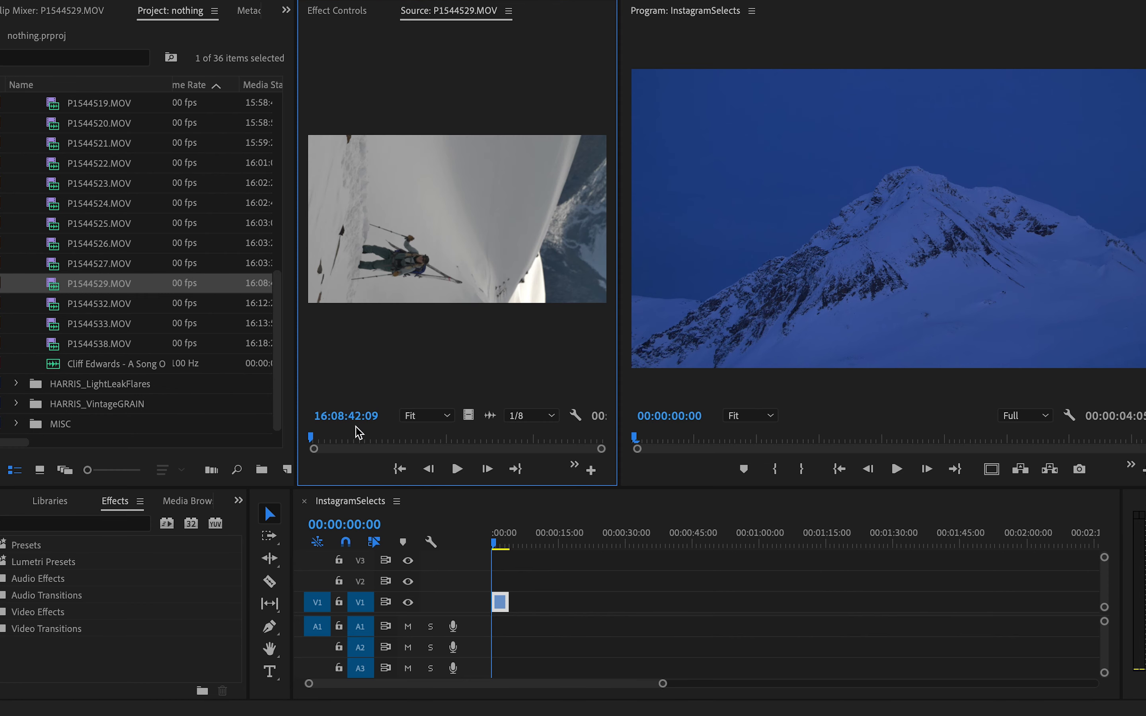
left_click_drag(359, 435, 441, 437)
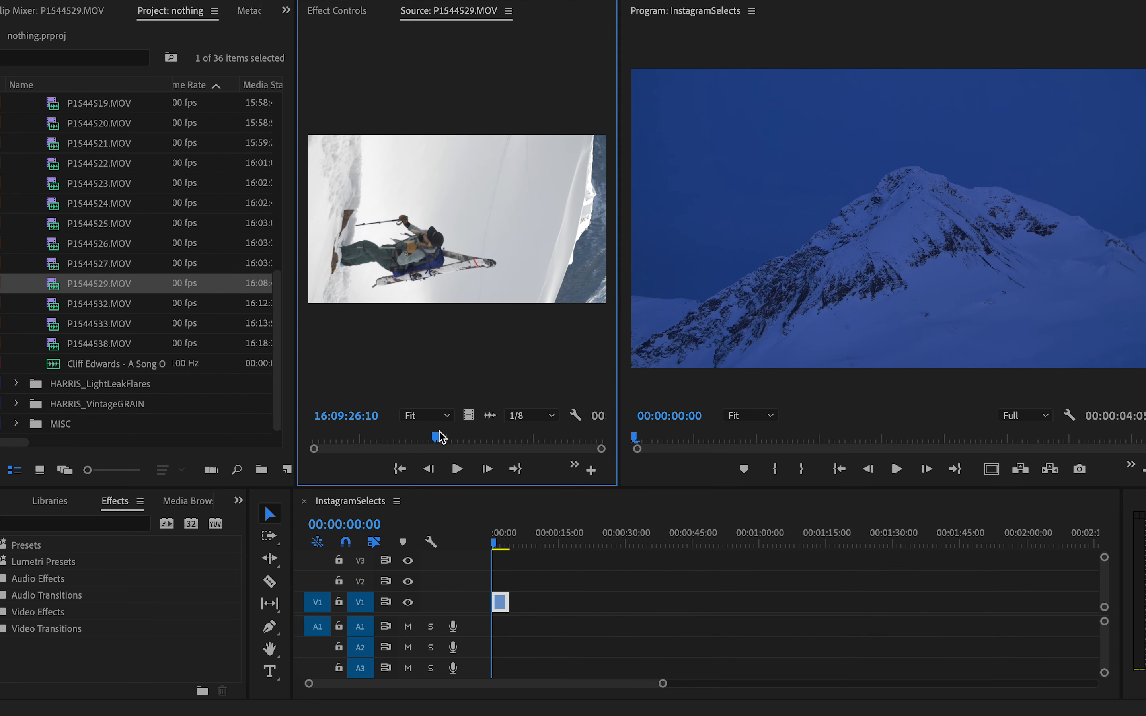
key("i")
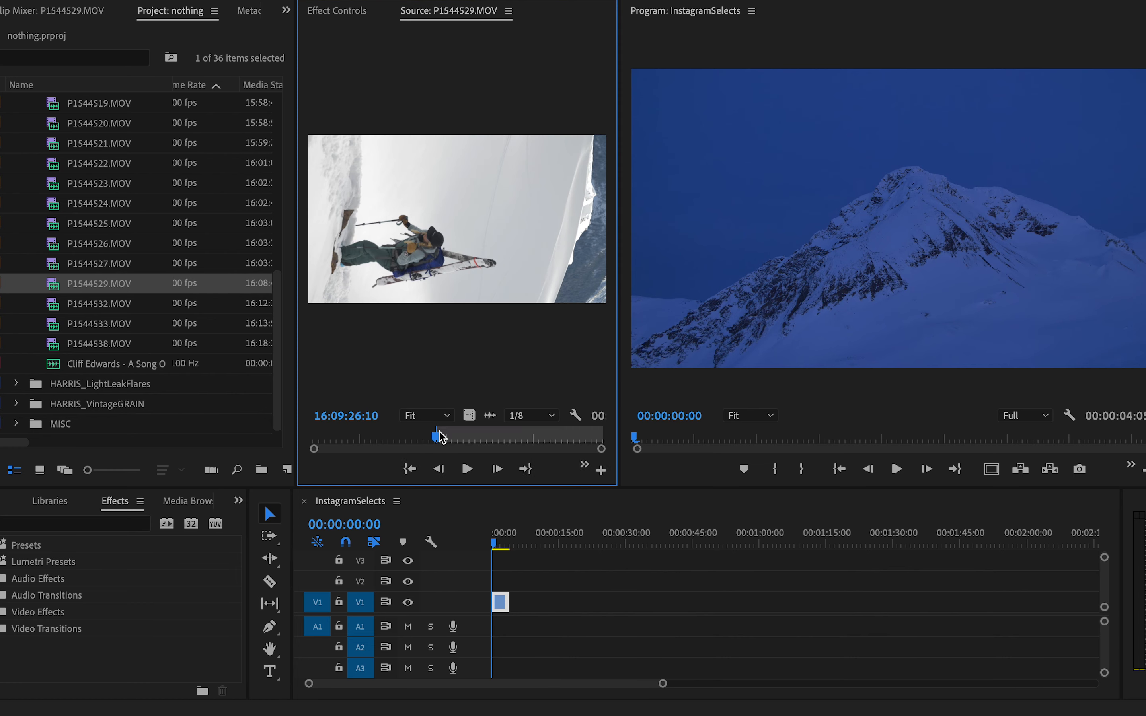
key("space")
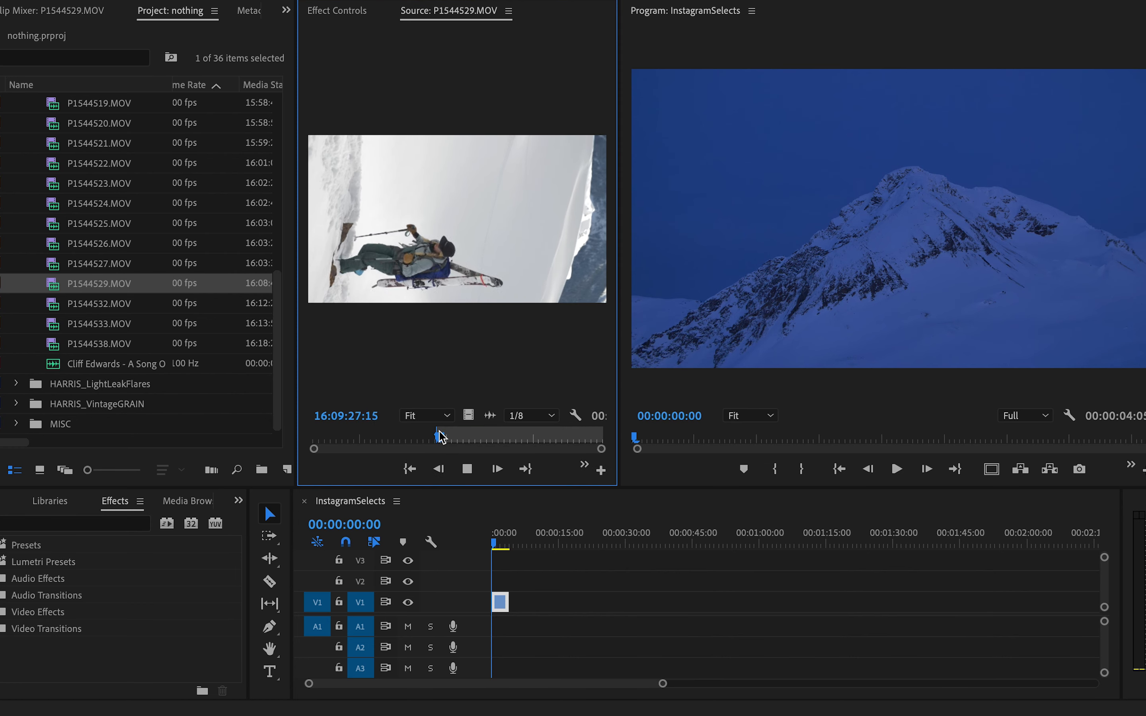
key("space")
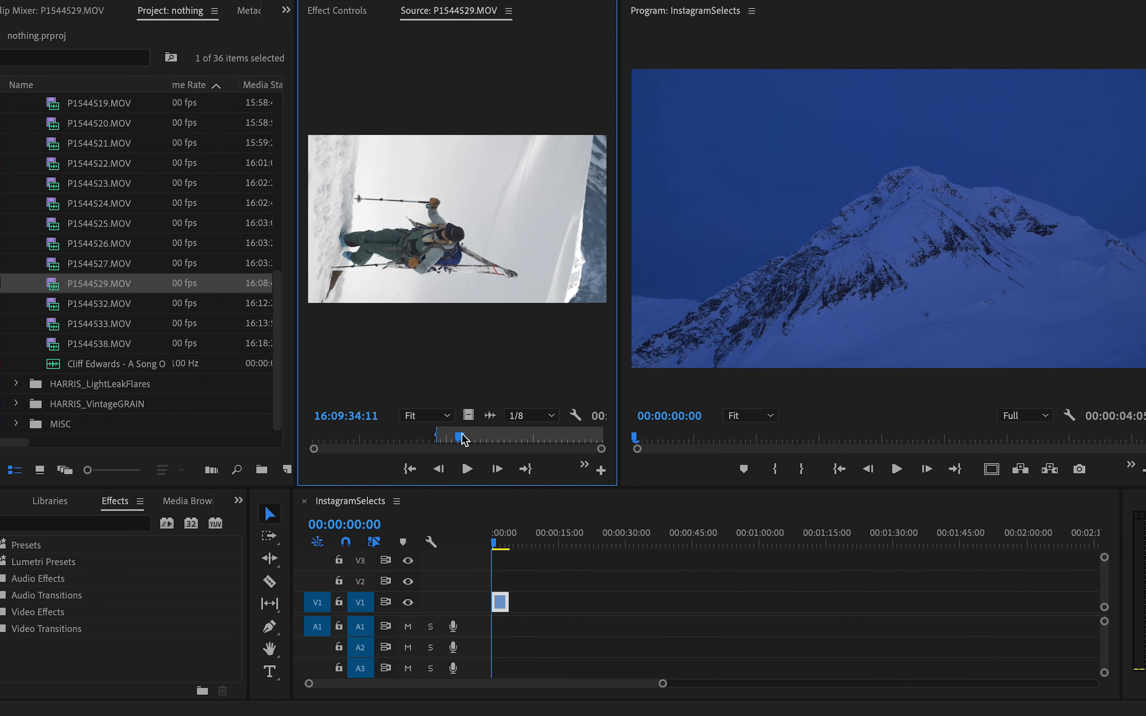
key("o")
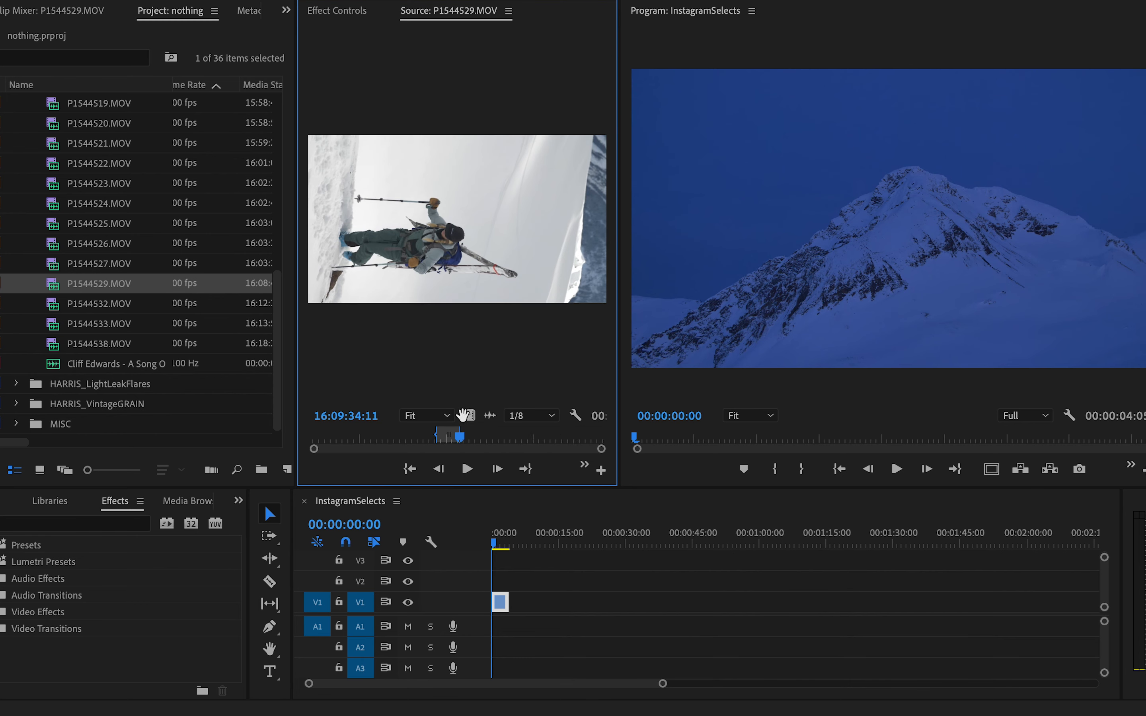
- Place only the video of the marked P1544529.MOV section directly after the first clip on V1 and save the project
left_click_drag(468, 413, 519, 606)
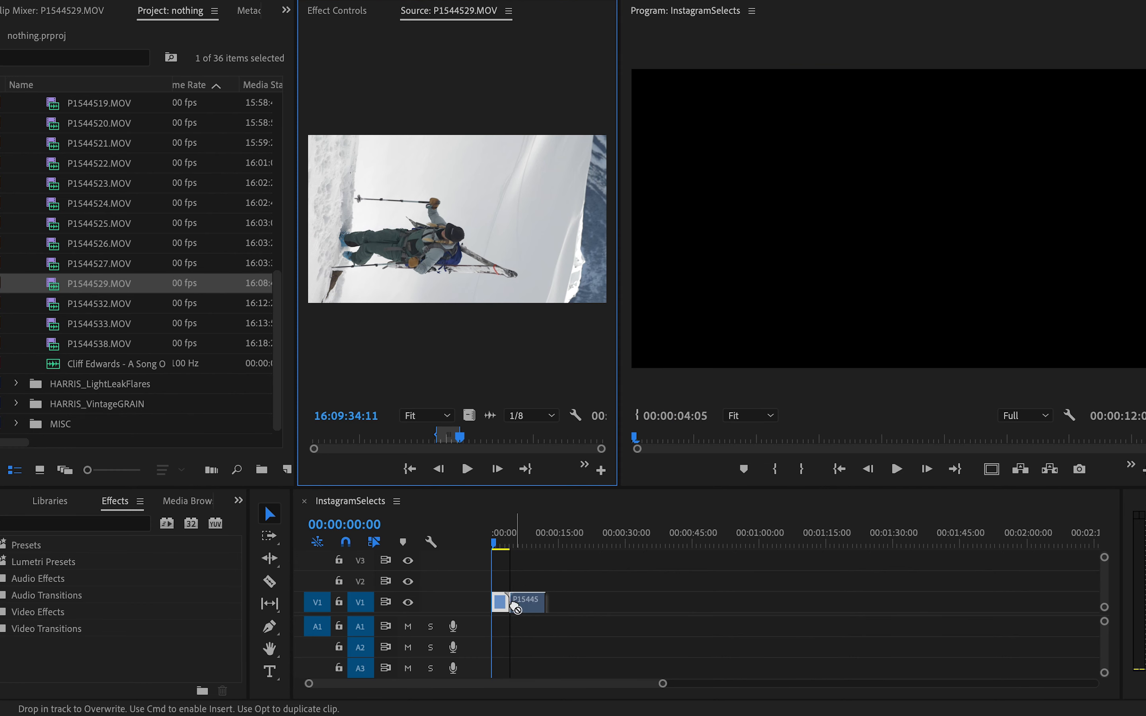
left_click(521, 540)
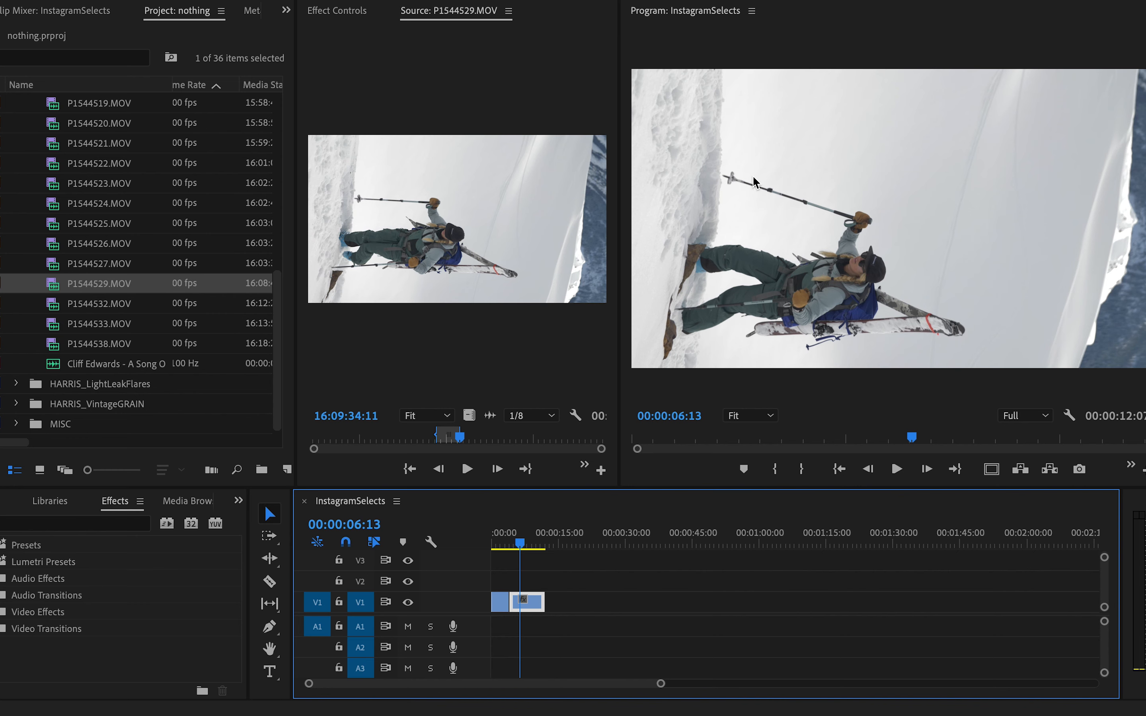
key("super+s")
- Examine clips P1544527.MOV back through P1544523.MOV in the Source monitor for usable moments
double_click(58, 269)
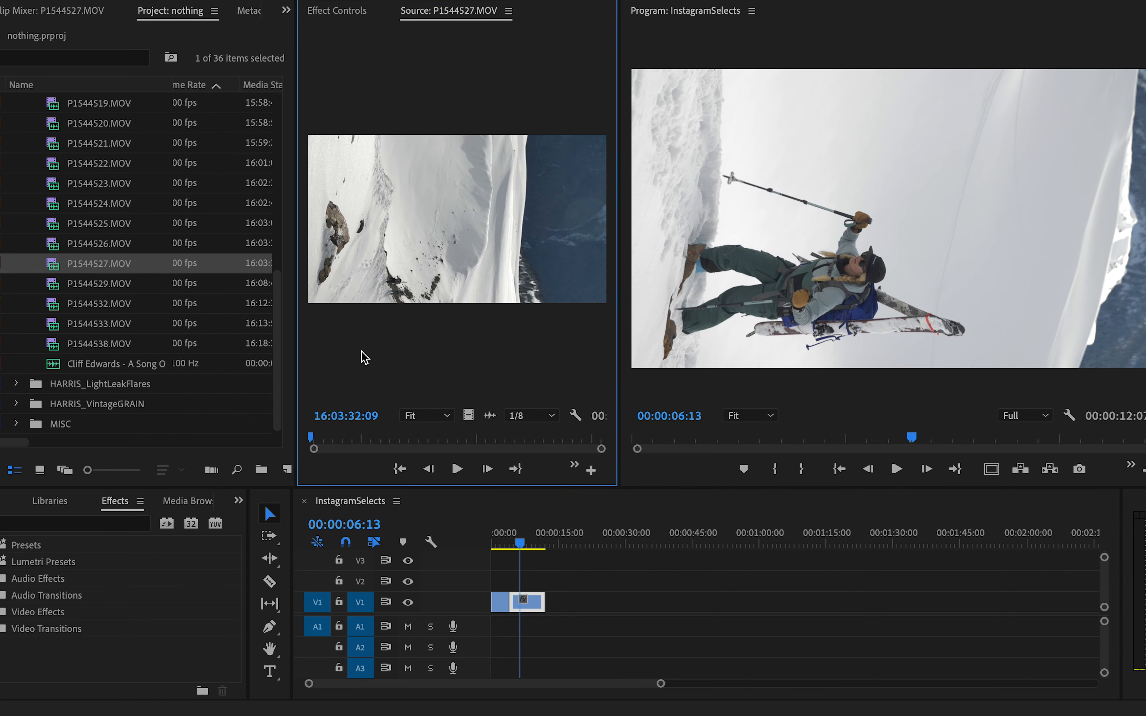
left_click_drag(403, 437, 486, 441)
left_click(53, 243)
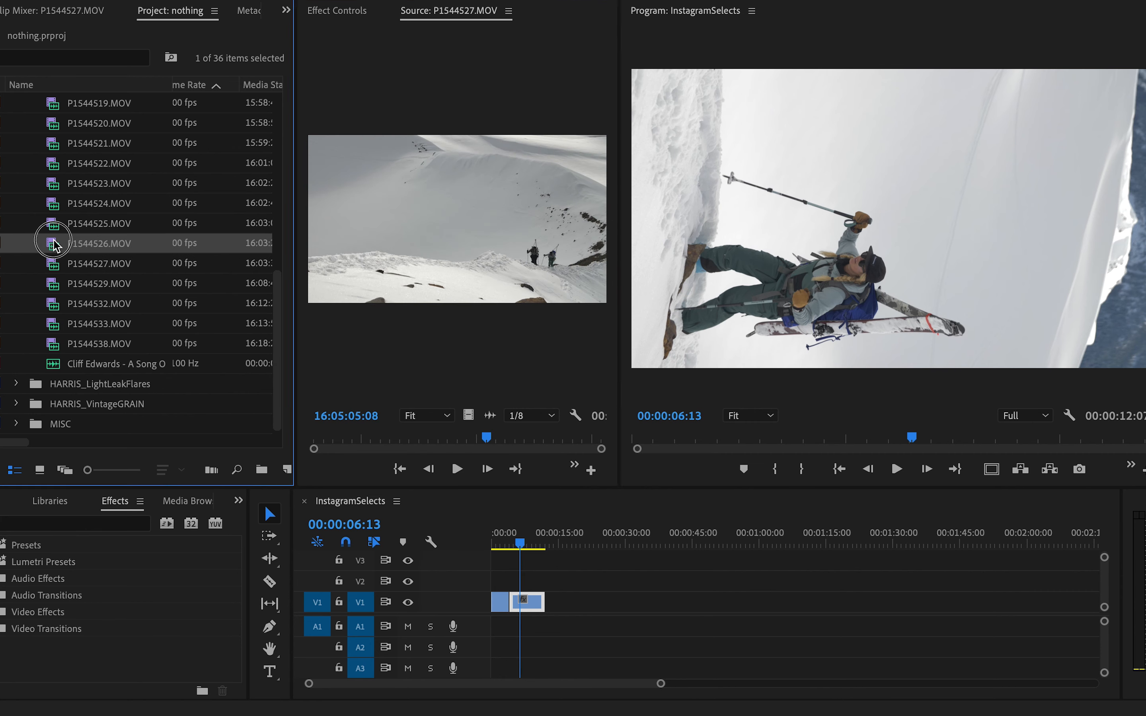
double_click(53, 244)
left_click(419, 435)
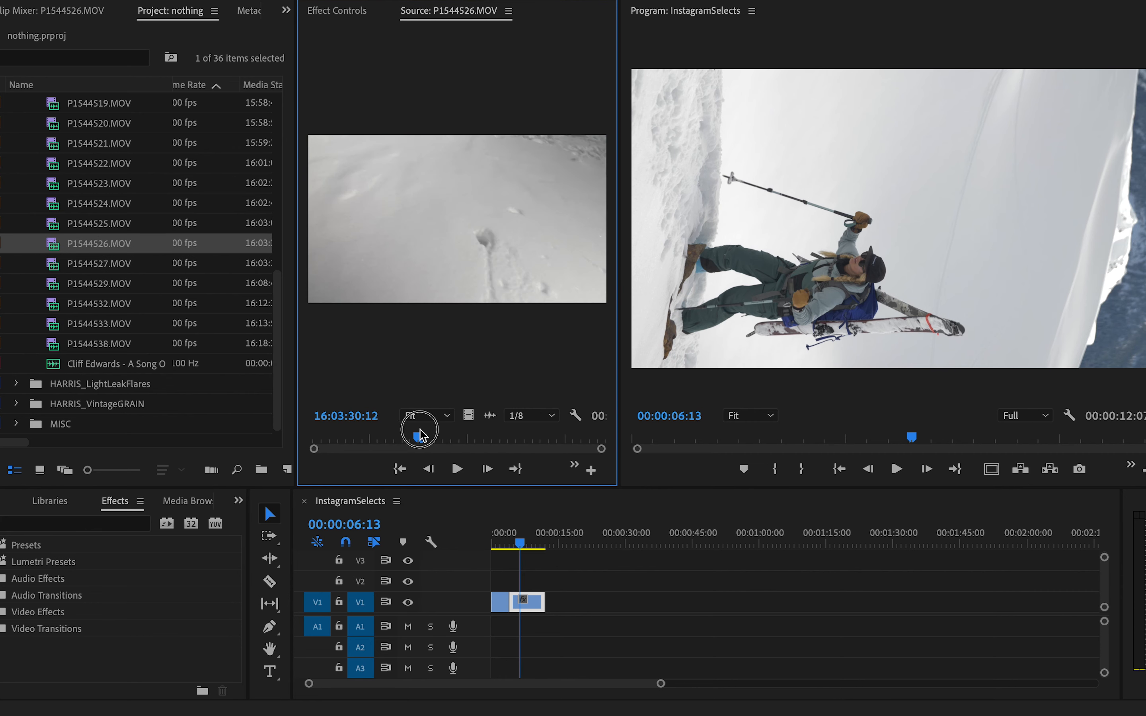
left_click_drag(420, 435, 453, 439)
double_click(55, 226)
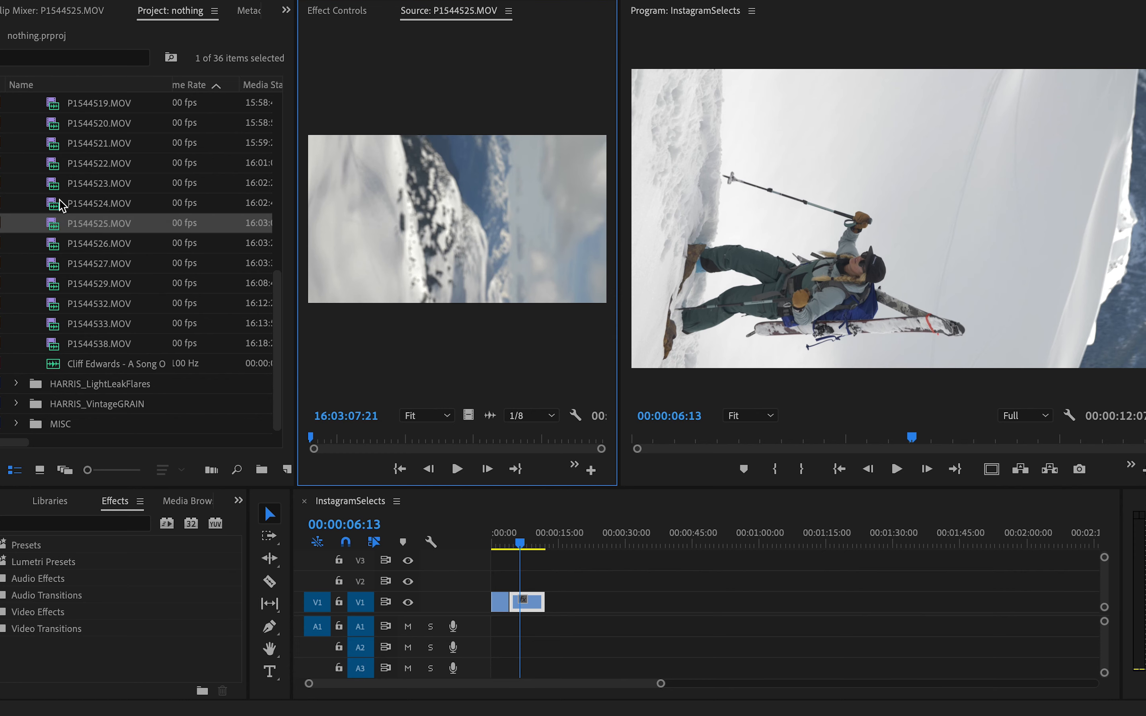
double_click(60, 205)
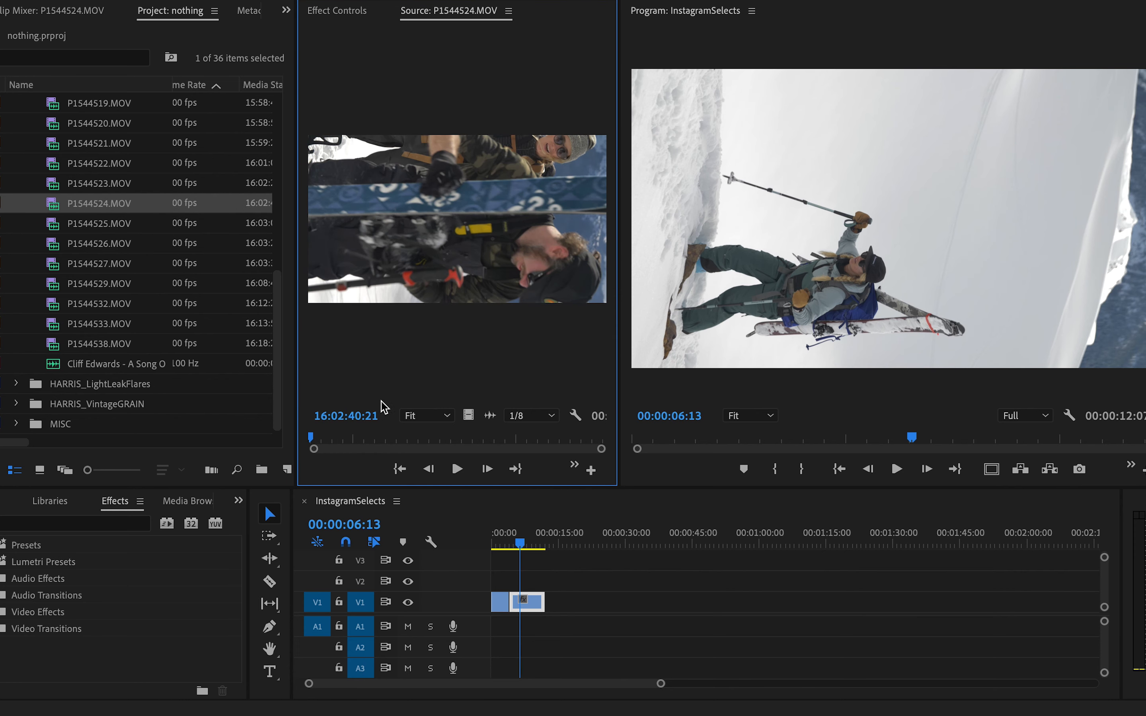
double_click(52, 185)
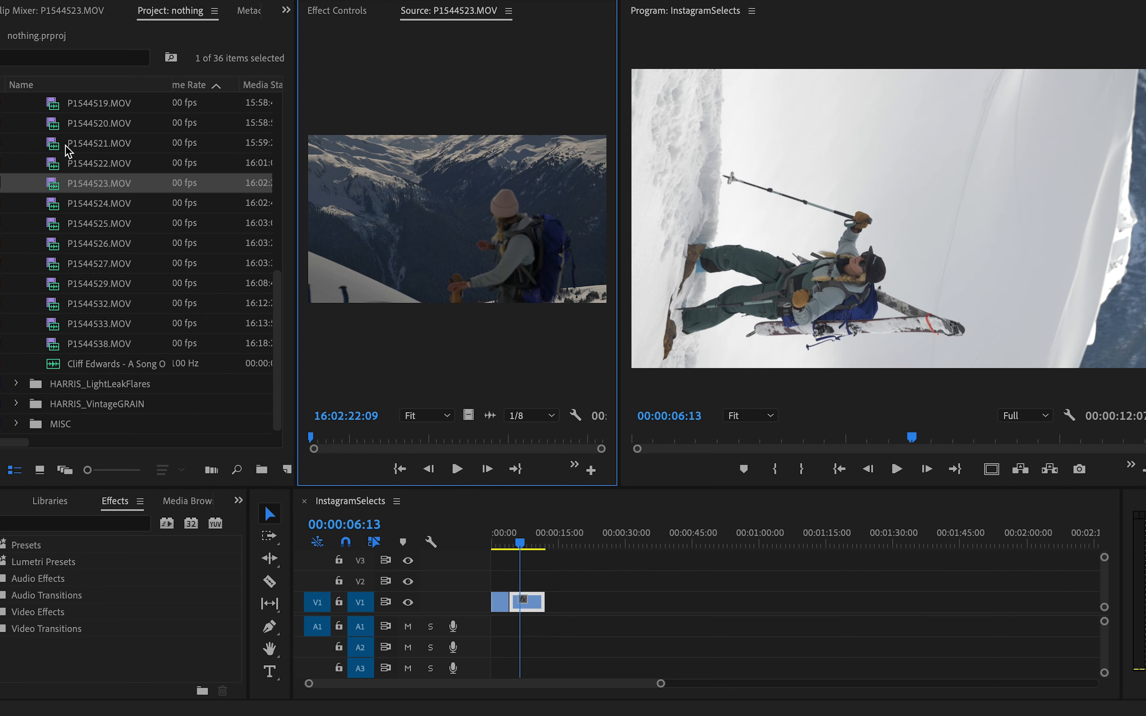
- Mark a section of about three seconds in P1544522.MOV ending near 16:01:52 and place only its video after the second clip on V1
double_click(55, 163)
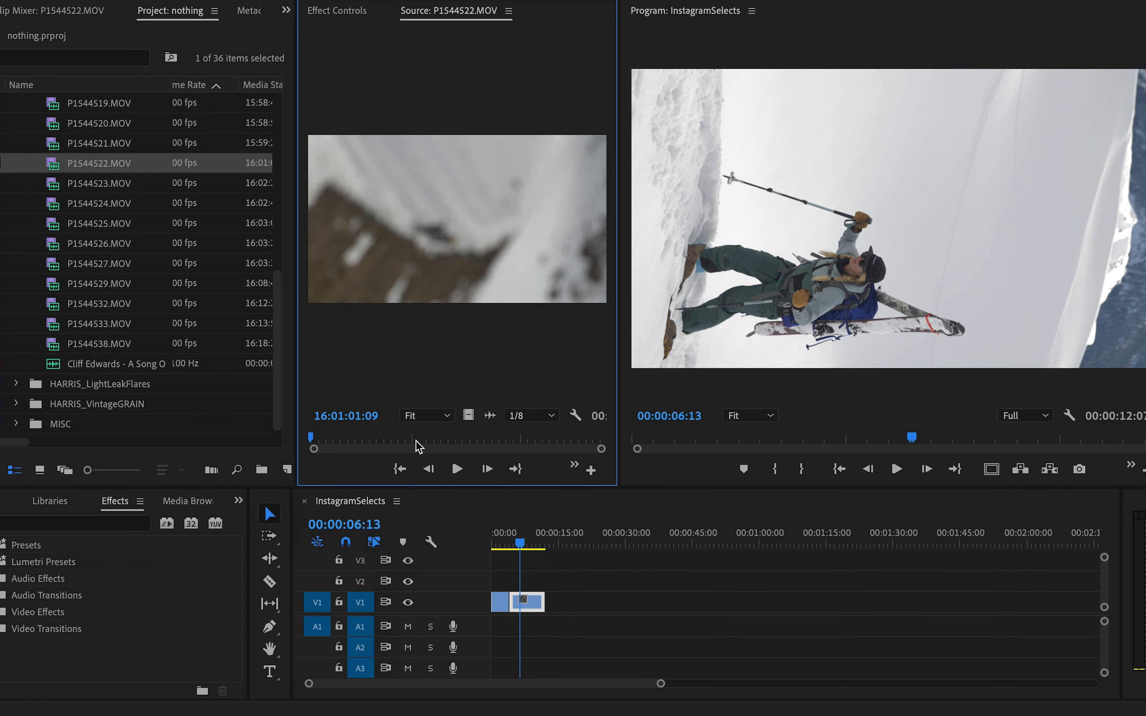
left_click_drag(365, 437, 490, 442)
key("space")
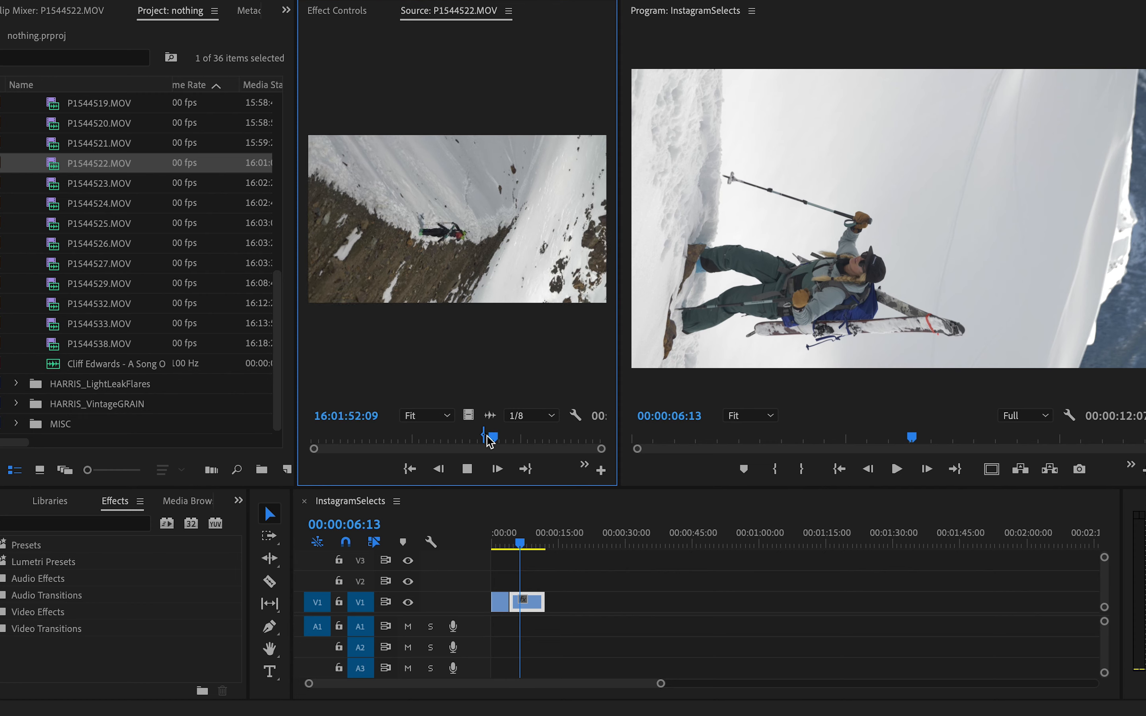
key("space")
left_click_drag(468, 416, 551, 609)
left_click_drag(555, 542, 550, 542)
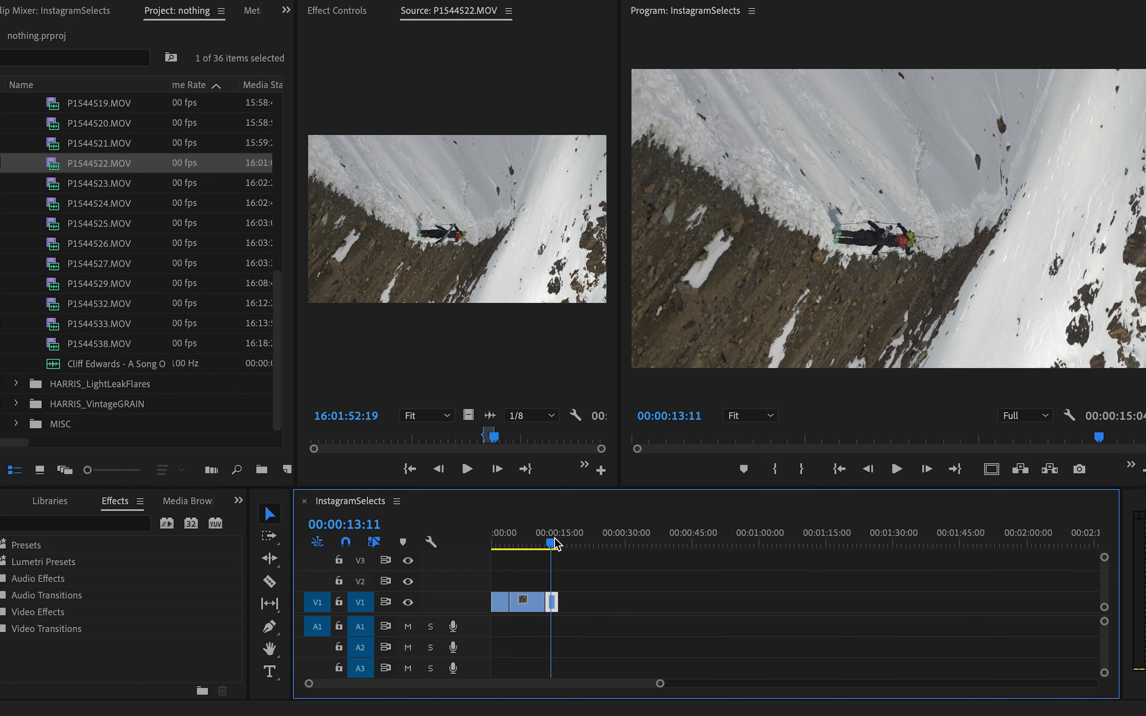
- Review P1544521.MOV for usable moments and mark an in point in P1544520.MOV in the Source monitor
double_click(55, 150)
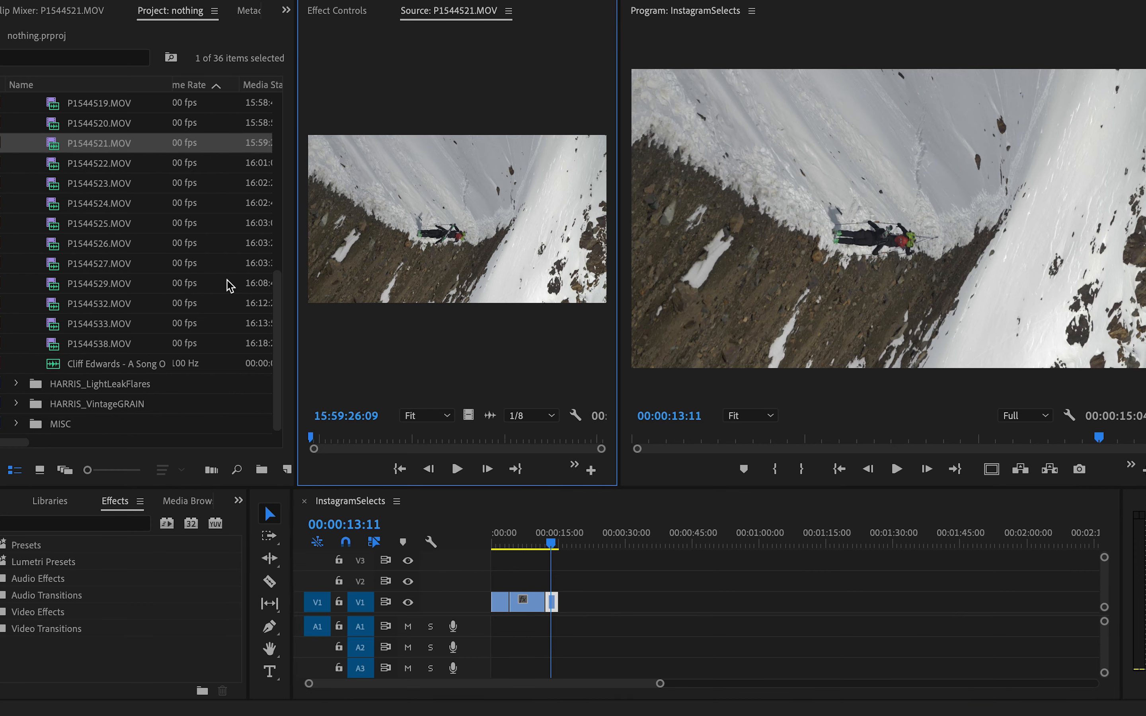
left_click_drag(359, 437, 372, 438)
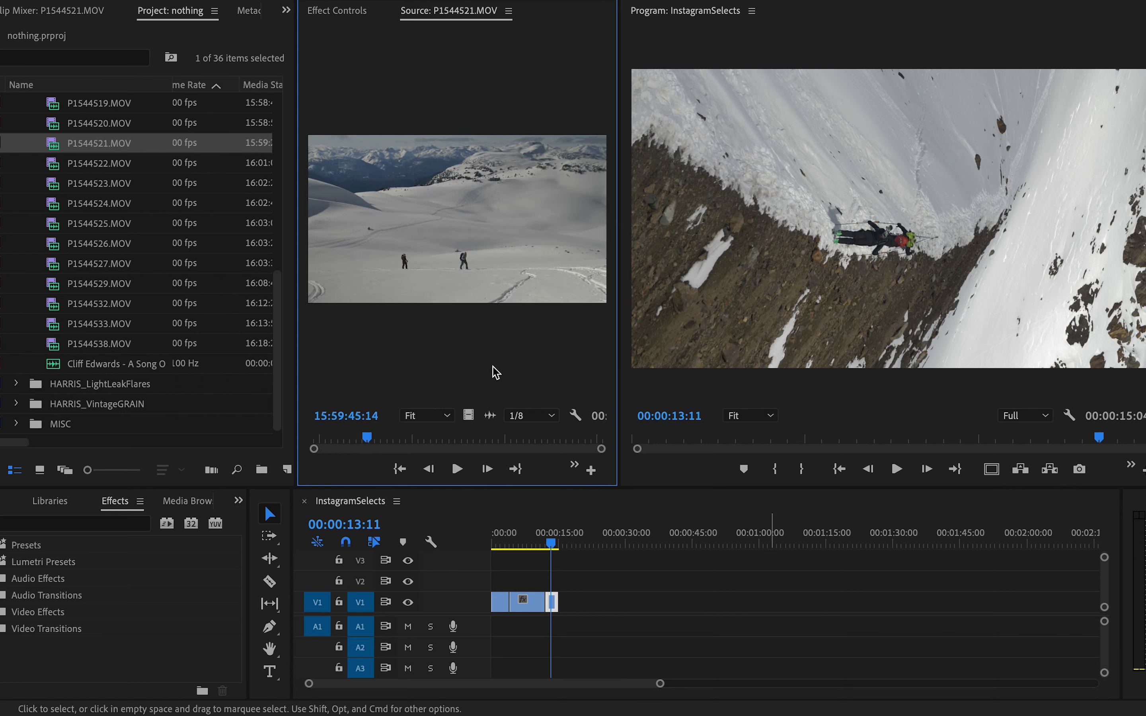
left_click_drag(411, 436, 429, 437)
scroll(175, 202, "up", 2)
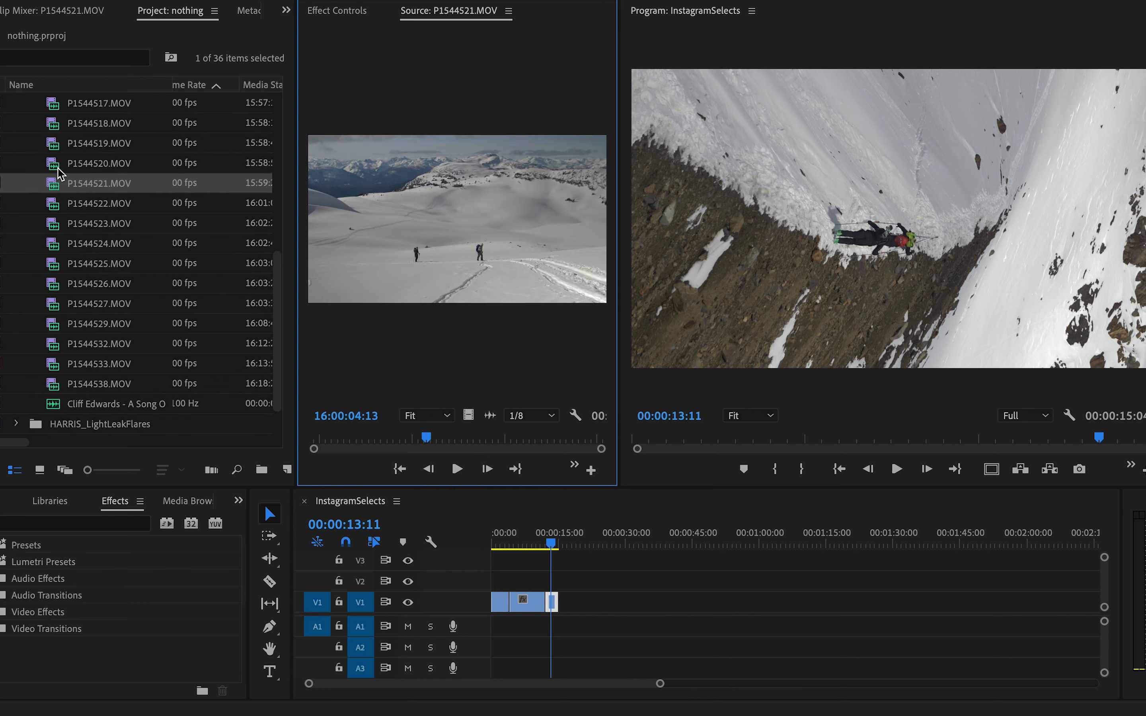
double_click(57, 168)
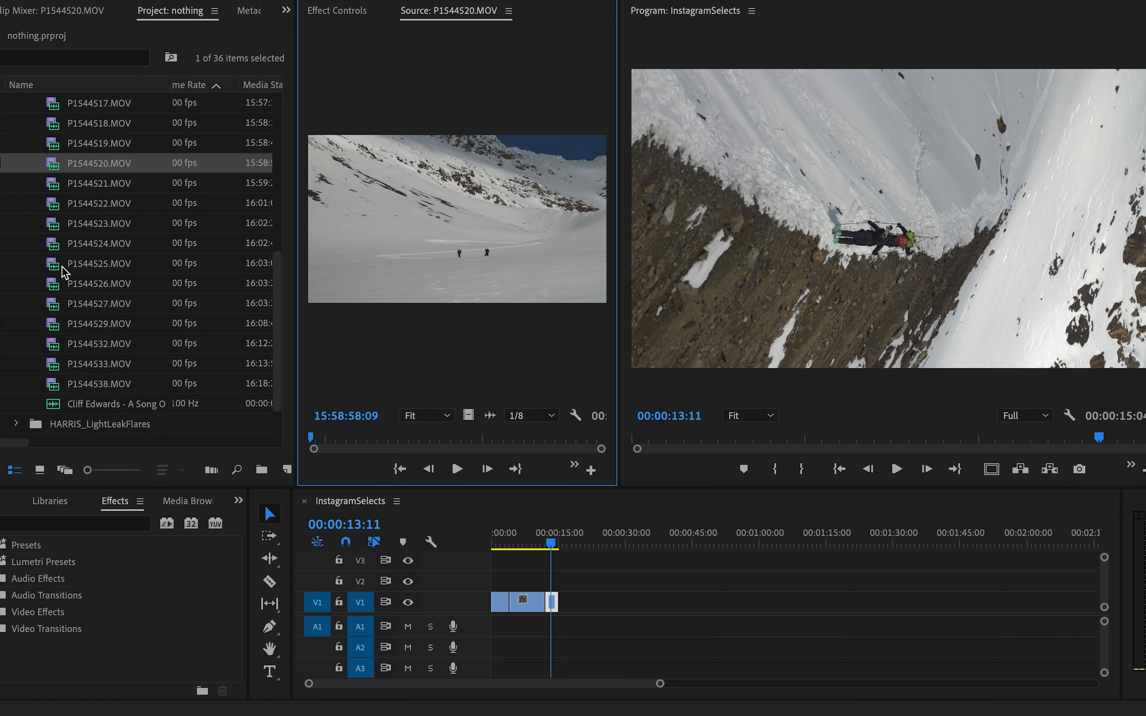
left_click_drag(397, 438, 448, 436)
key("i")
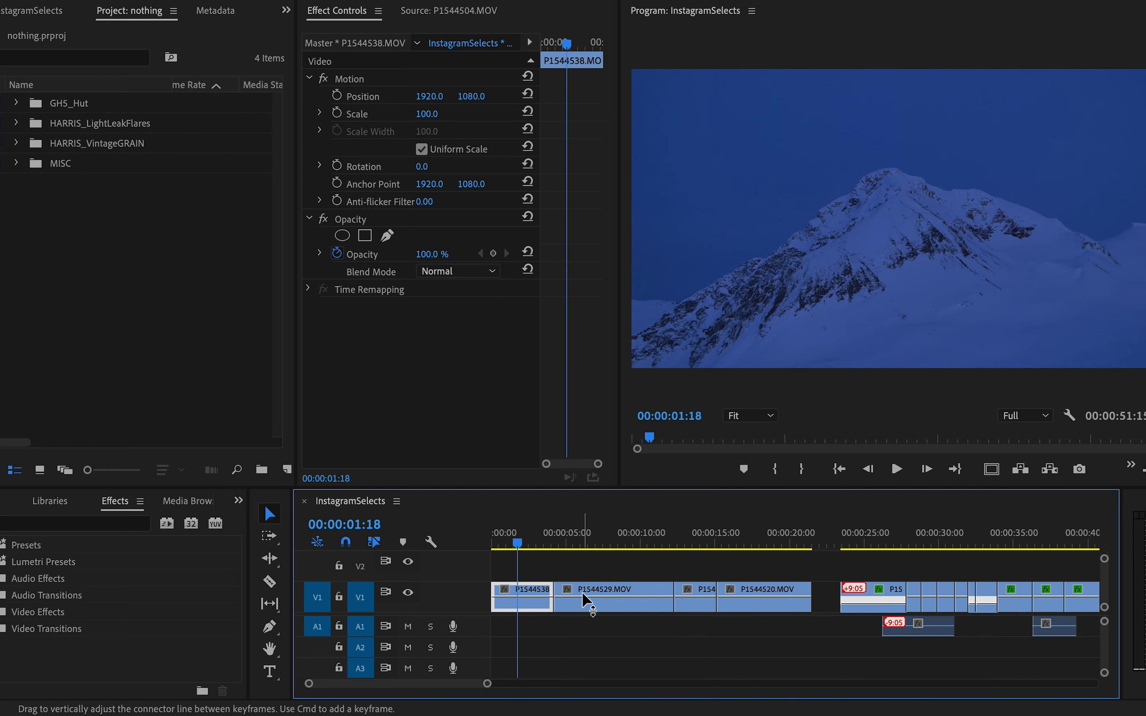
- Begin a new sequence with the ARRI 1080p 24 preset and name it Instagram_HutTrip
left_click_drag(590, 532, 633, 538)
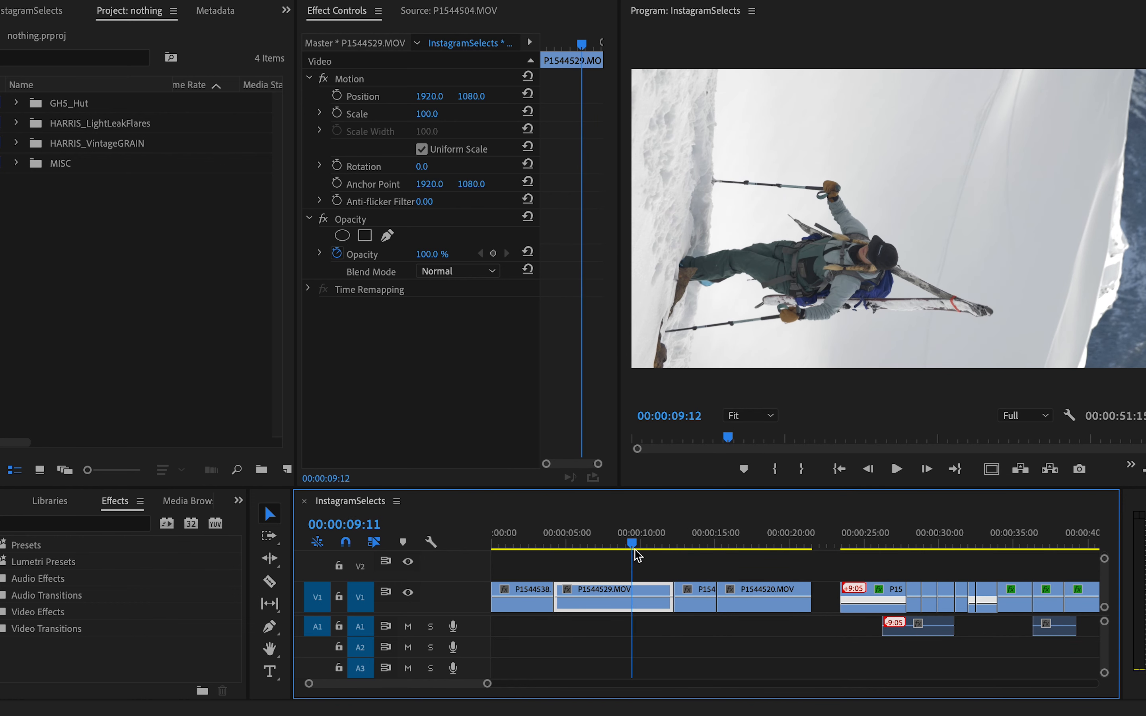
left_click(595, 572)
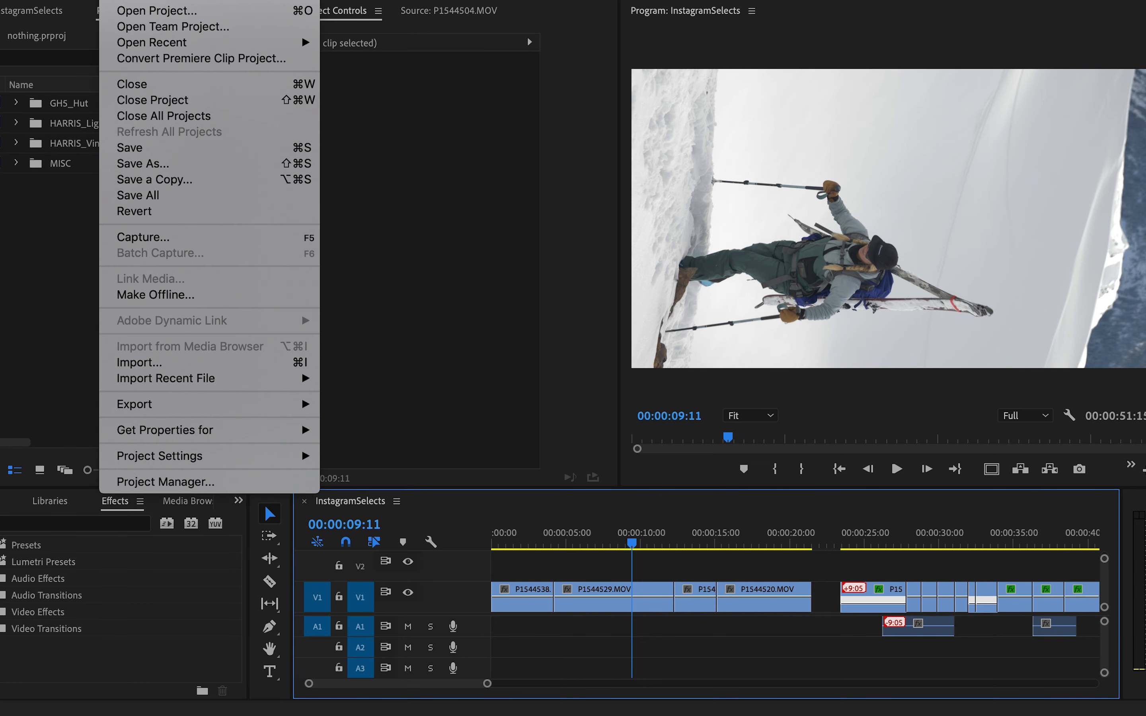
mouse_move(134, 1)
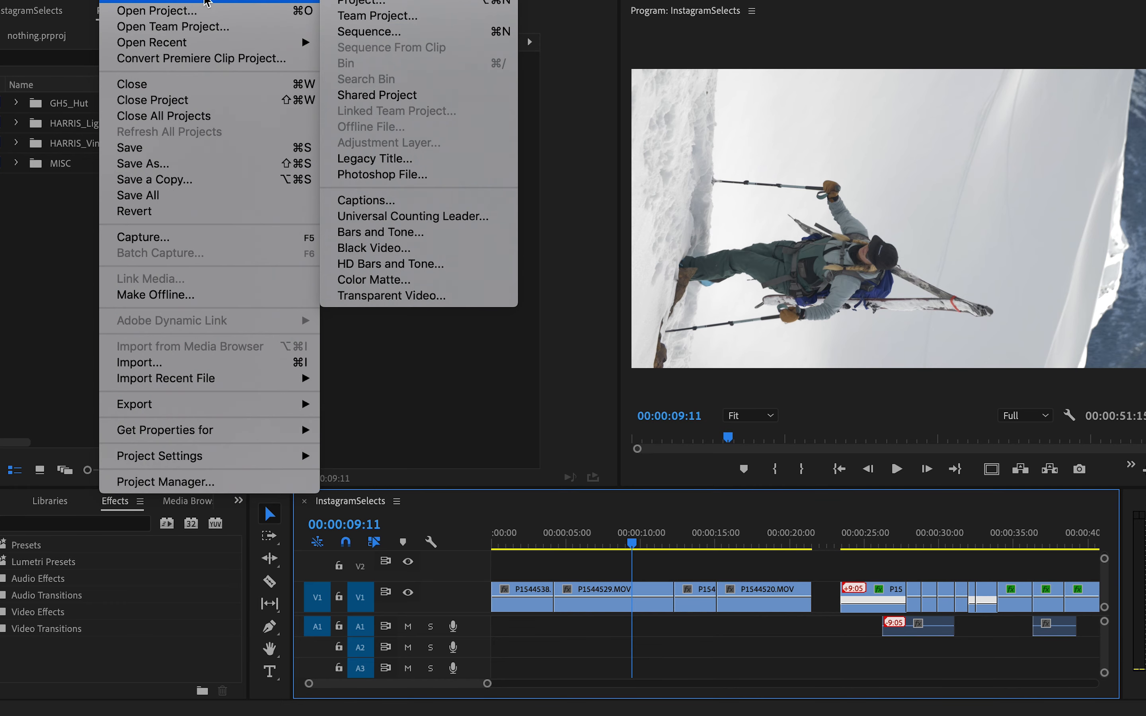
left_click(404, 33)
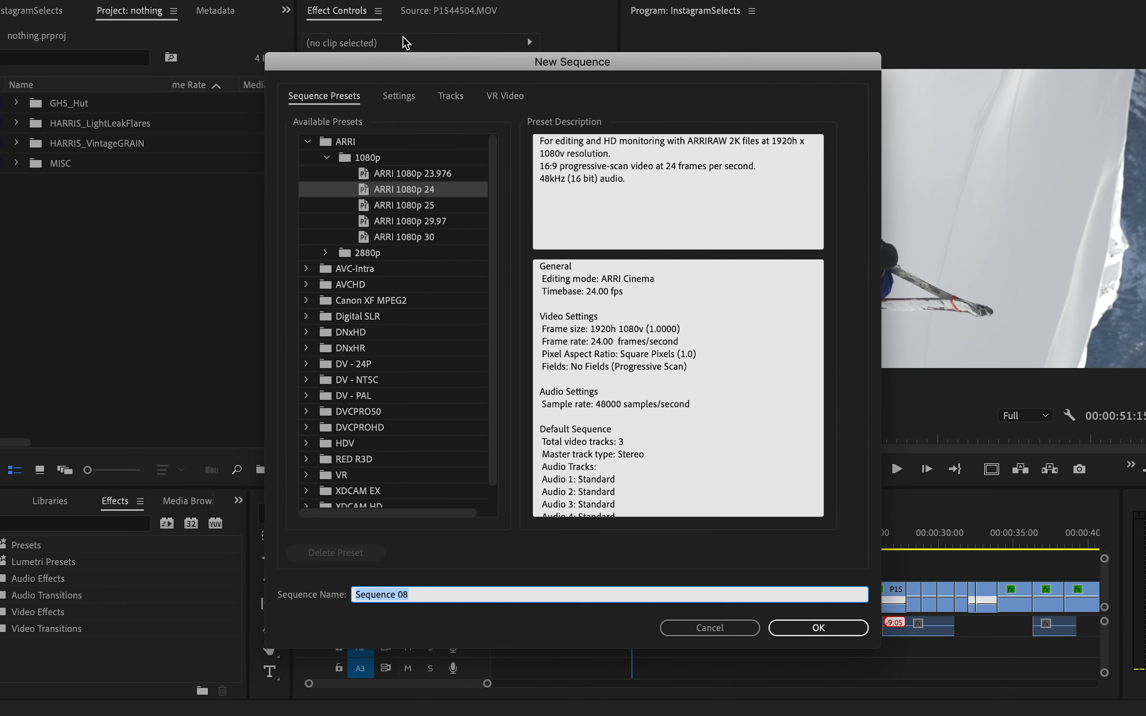
key("BackSpace")
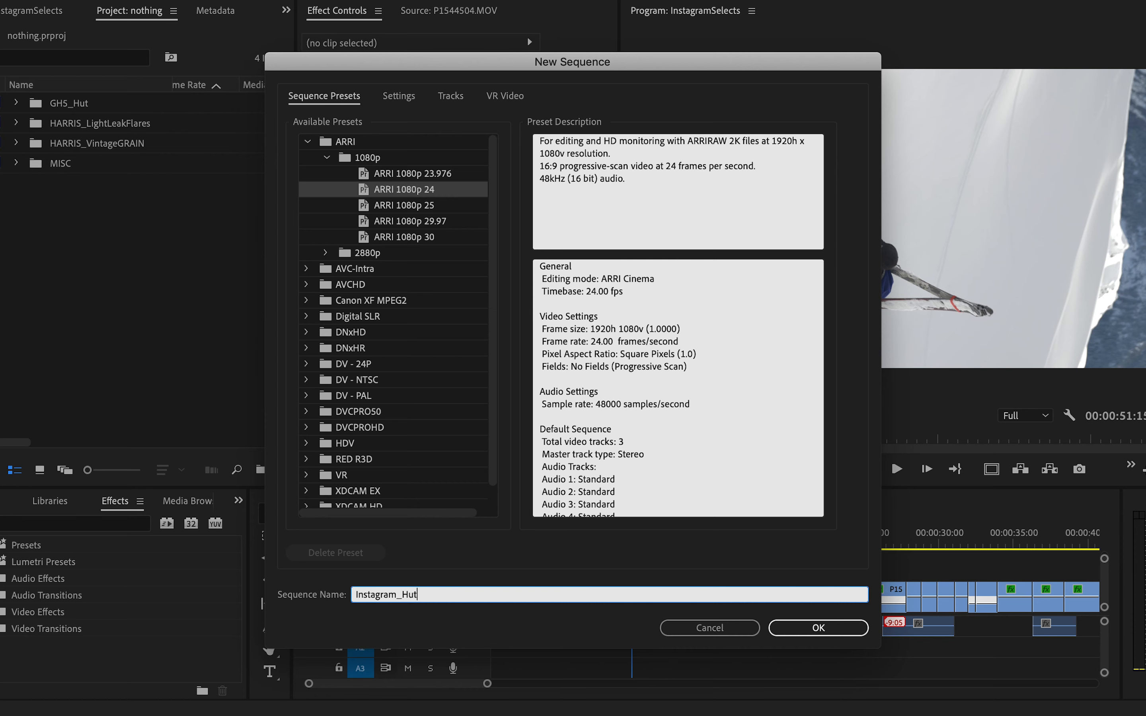
- Set the new sequence's frame size to 1350 horizontal by 1080 vertical and create it
left_click(399, 96)
left_click(449, 192)
type("13")
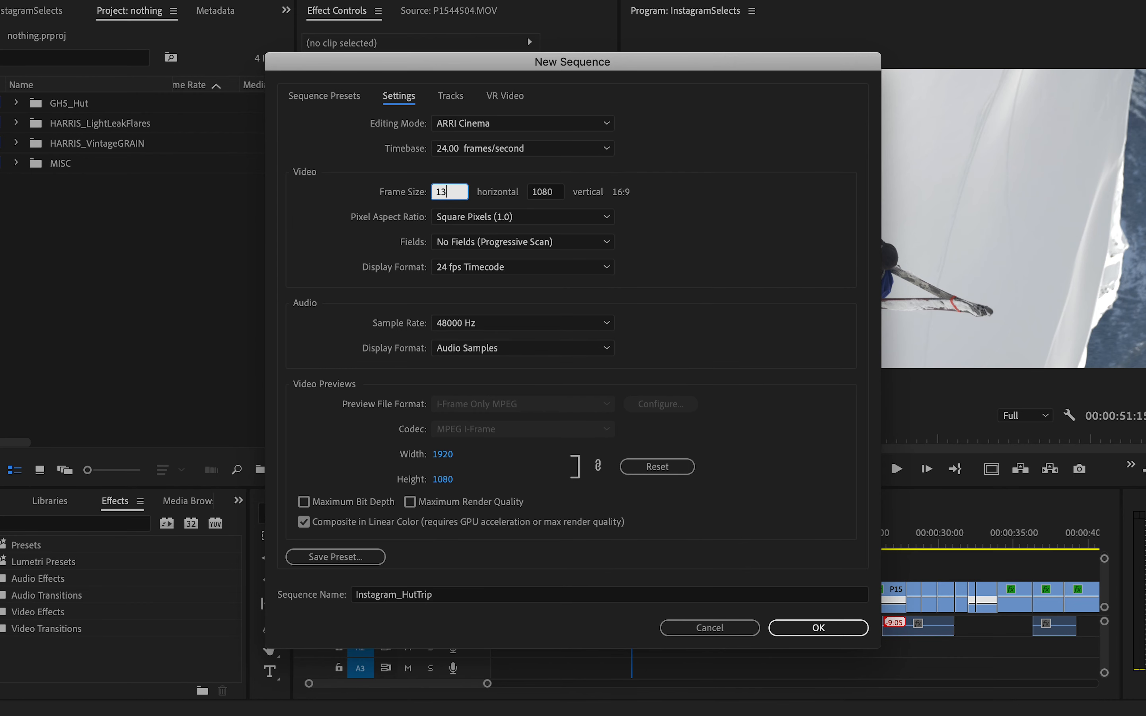
type("4")
key("BackSpace")
type("5-0")
left_click(548, 191)
left_click(611, 187)
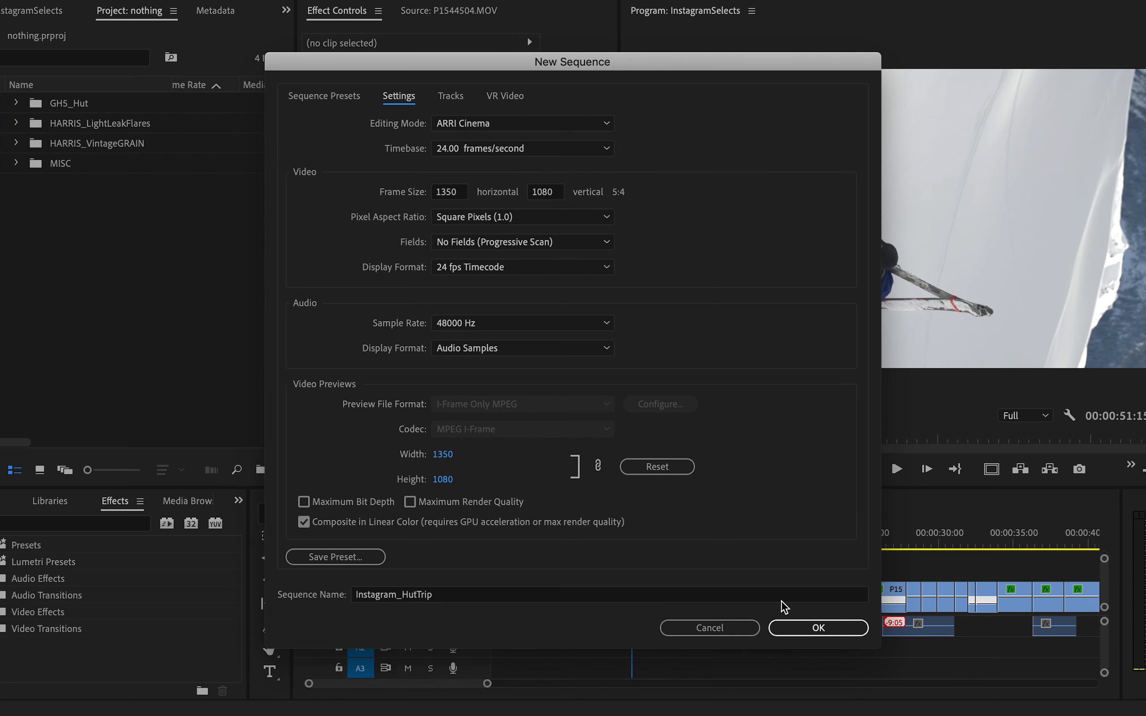
left_click(811, 627)
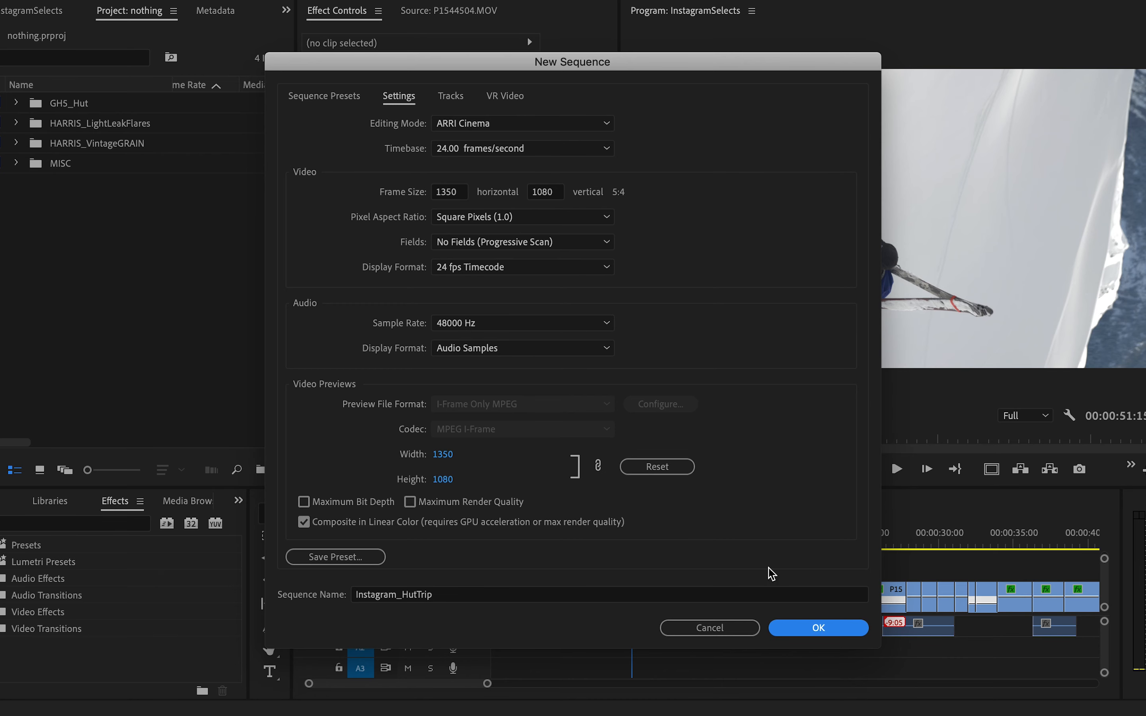
left_click(824, 630)
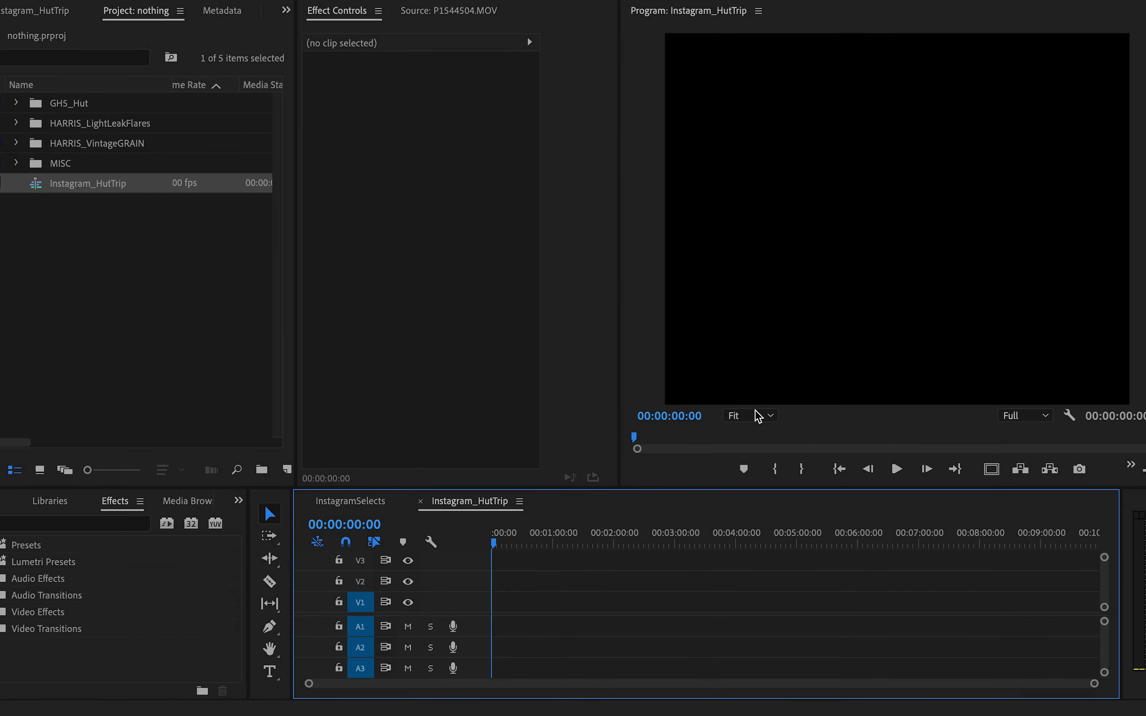
- Enlarge the monitor area and change Instagram_HutTrip's frame size to 1080 horizontal by 1350 vertical
left_click_drag(687, 494, 688, 527)
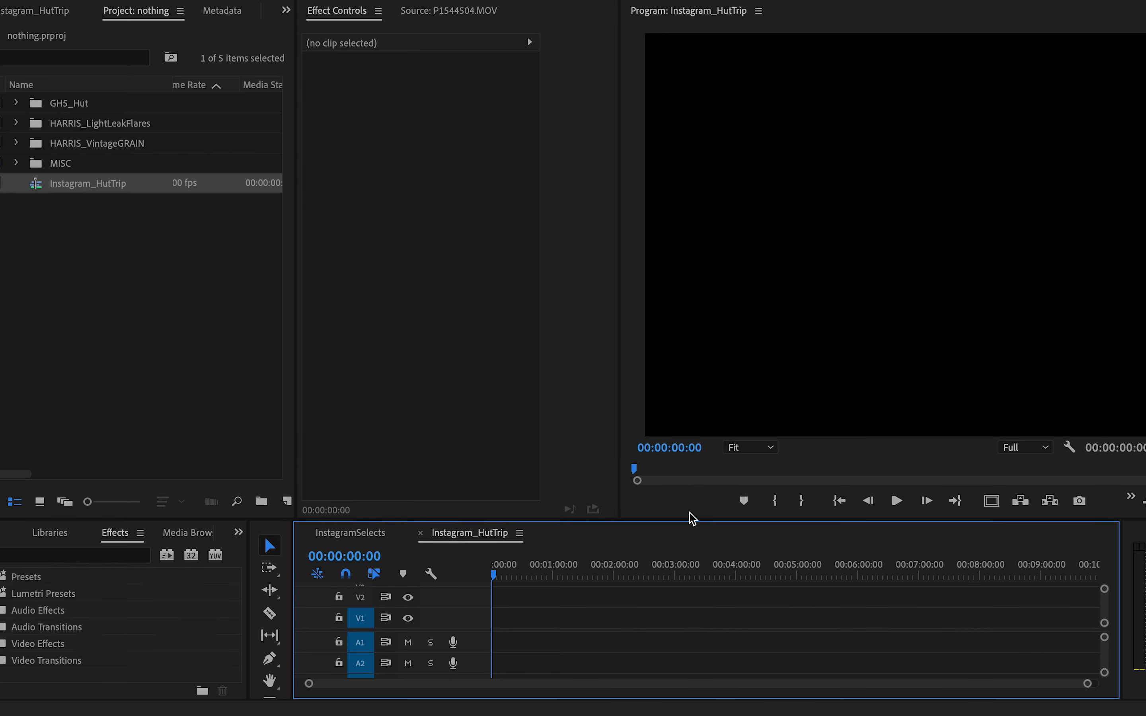
left_click(237, 0)
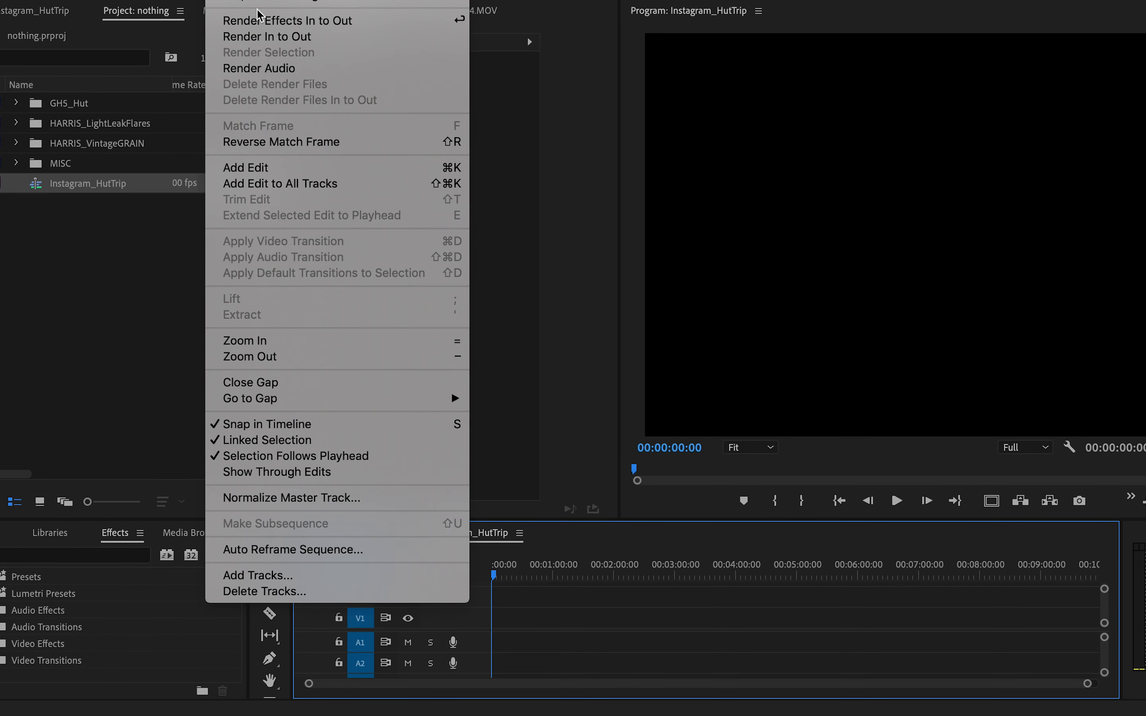
left_click(258, 2)
left_click(488, 147)
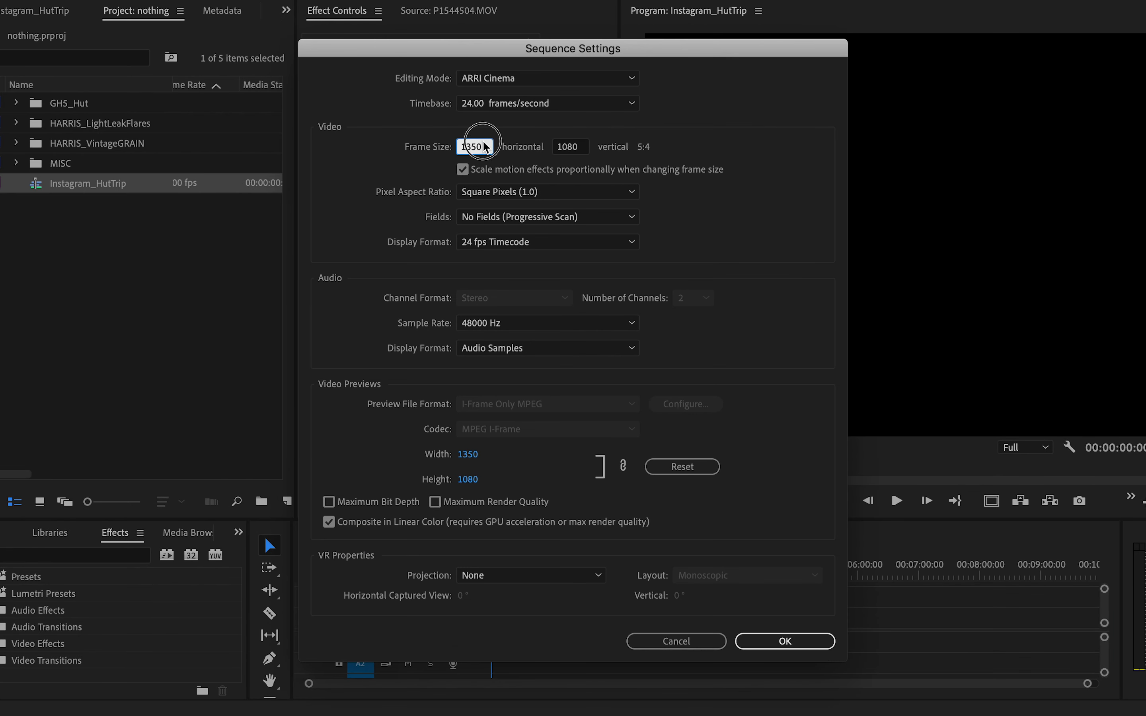
type("2")
left_click(567, 142)
type("13")
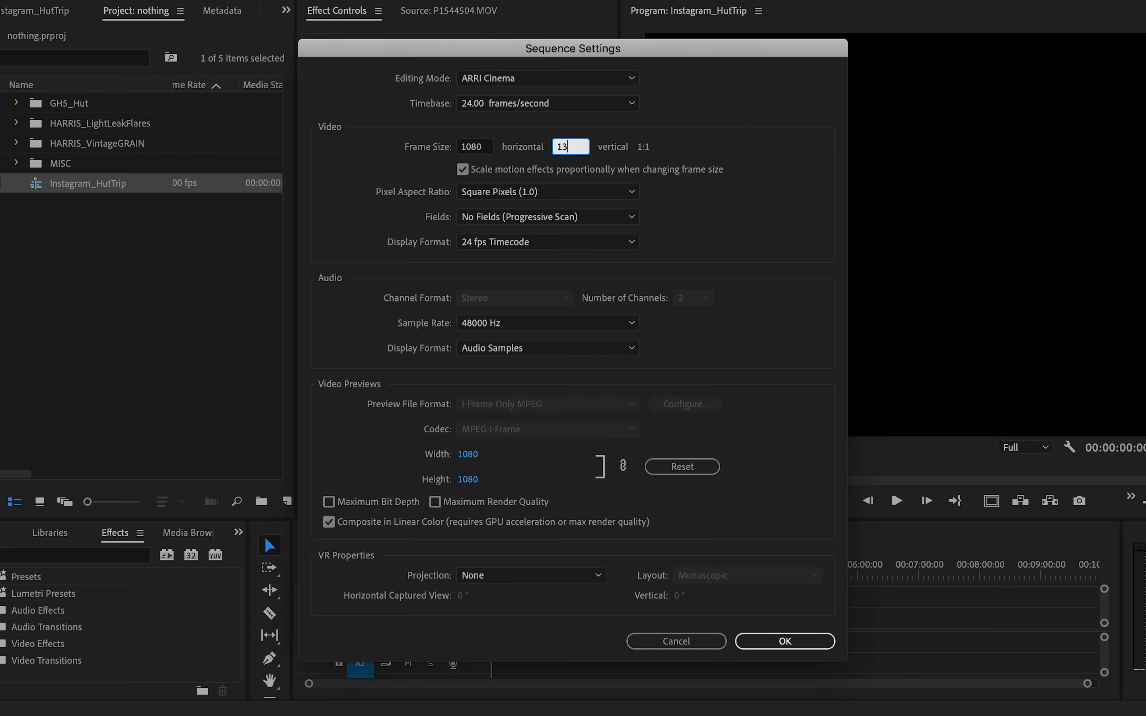
key("Return")
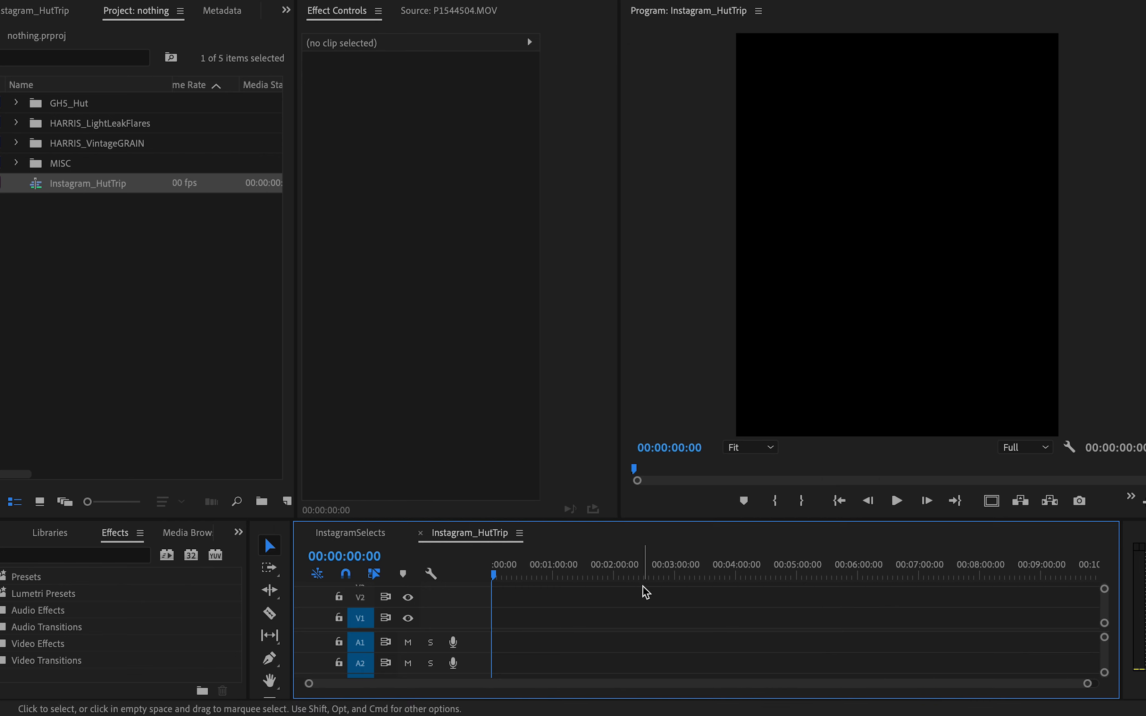
left_click(495, 571)
left_click_drag(495, 571, 489, 573)
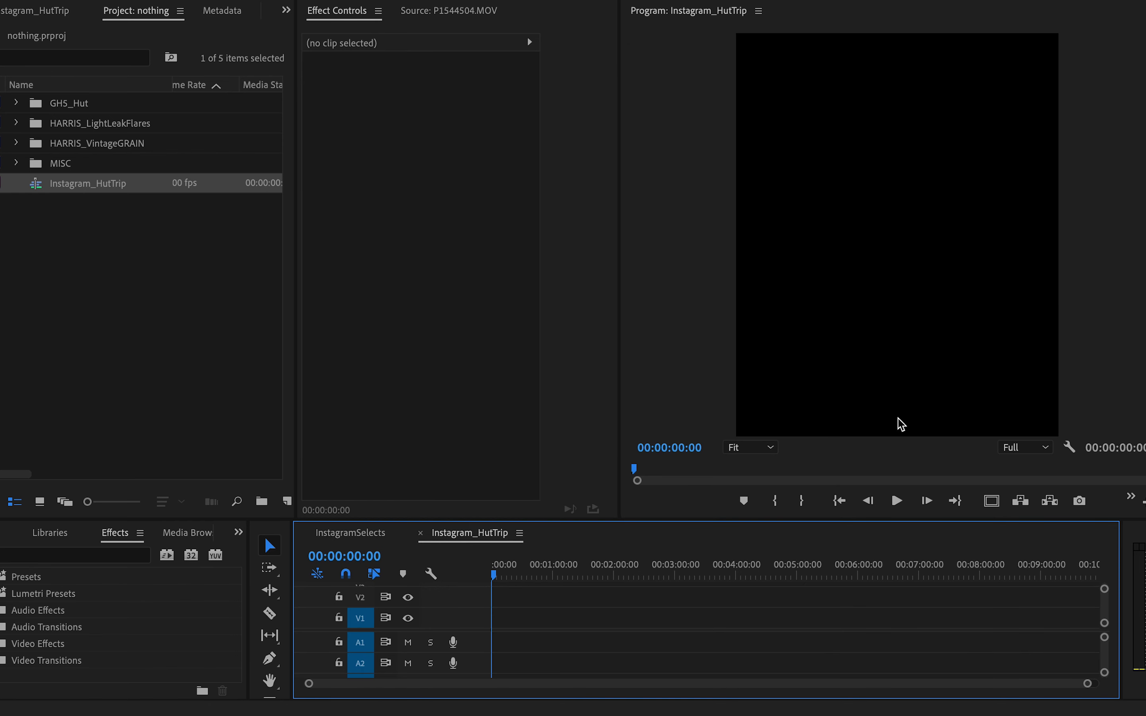
left_click(346, 540)
left_click(484, 534)
mouse_move(510, 568)
left_mouse_down()
mouse_move(474, 568)
mouse_move(533, 568)
left_mouse_up()
left_click_drag(1057, 686, 786, 706)
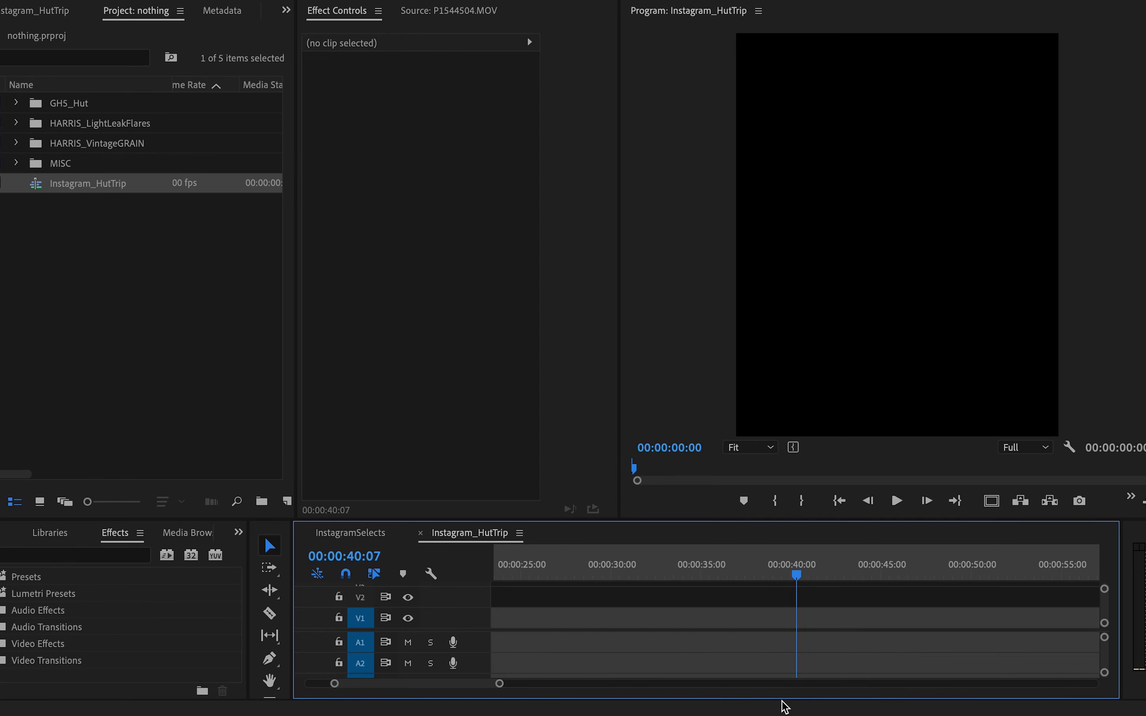
- Copy the last clip, P1544536.MOV, from InstagramSelects and paste it at the start of V1 in Instagram_HutTrip
left_click(350, 533)
left_click(533, 576)
left_click_drag(488, 684, 575, 686)
left_click(855, 574)
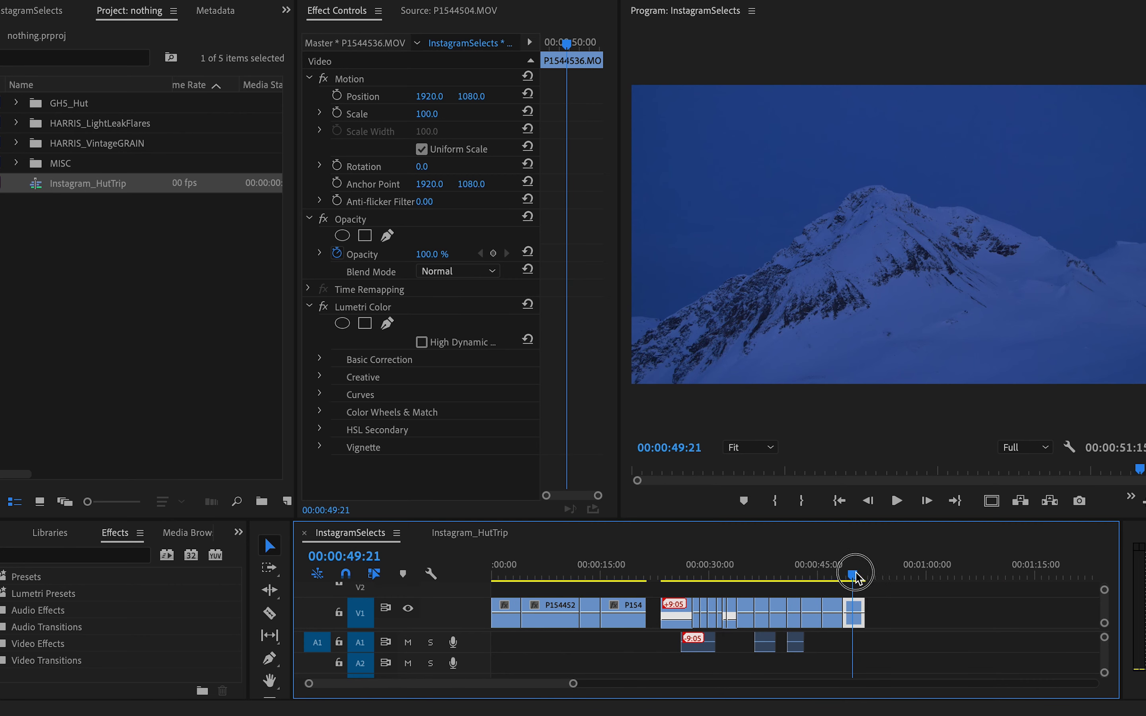
left_click_drag(857, 577, 848, 576)
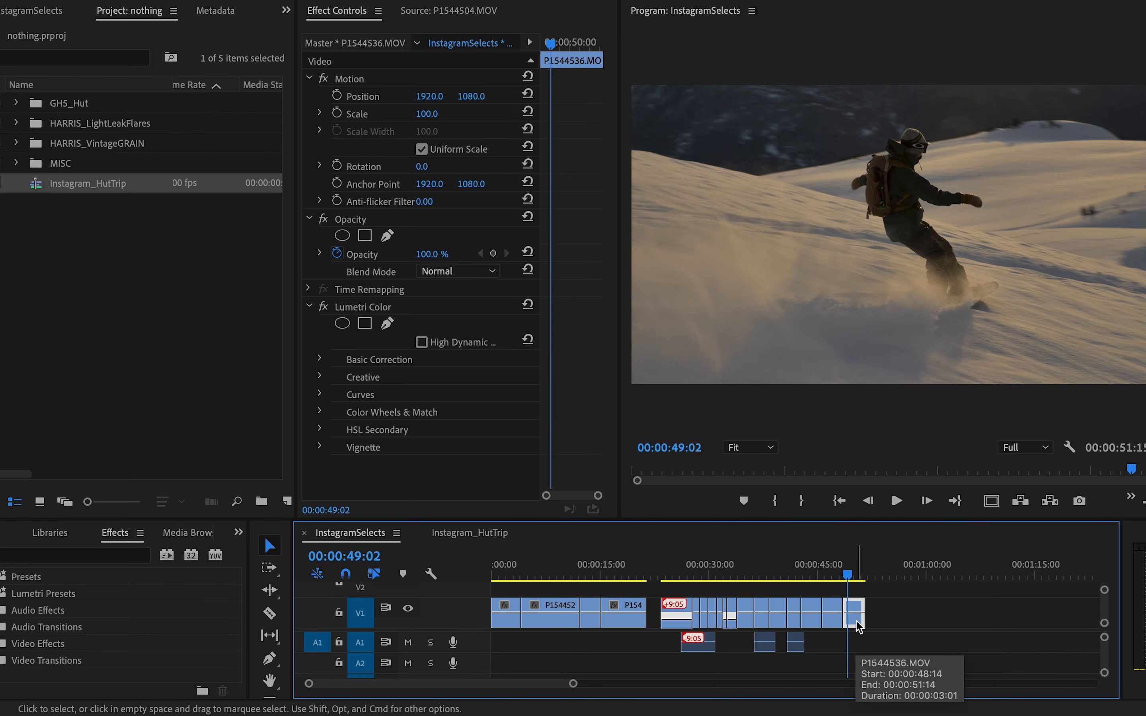
left_click(471, 533)
left_click_drag(512, 565, 487, 571)
key("ctrl+v")
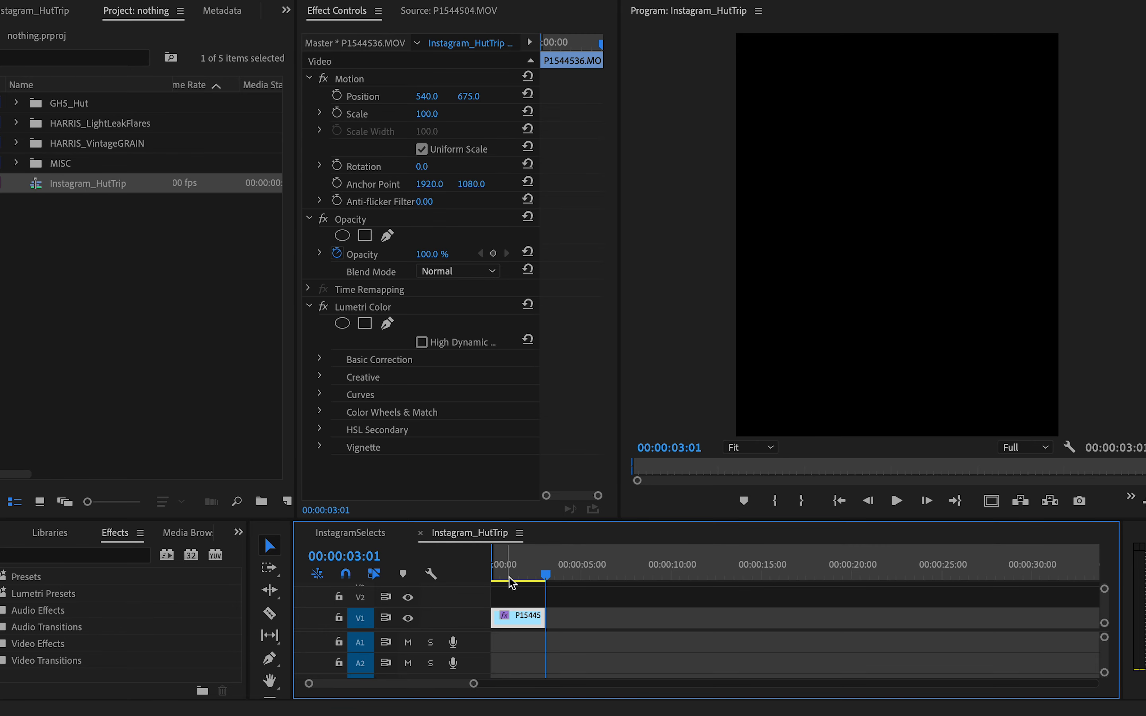
- Lengthen the P1544536.MOV clip on V1 so it ends at about 00:00:04:14 and check its opening frames
mouse_move(509, 612)
left_mouse_down()
mouse_move(538, 616)
mouse_move(493, 617)
left_mouse_up()
left_click(510, 562)
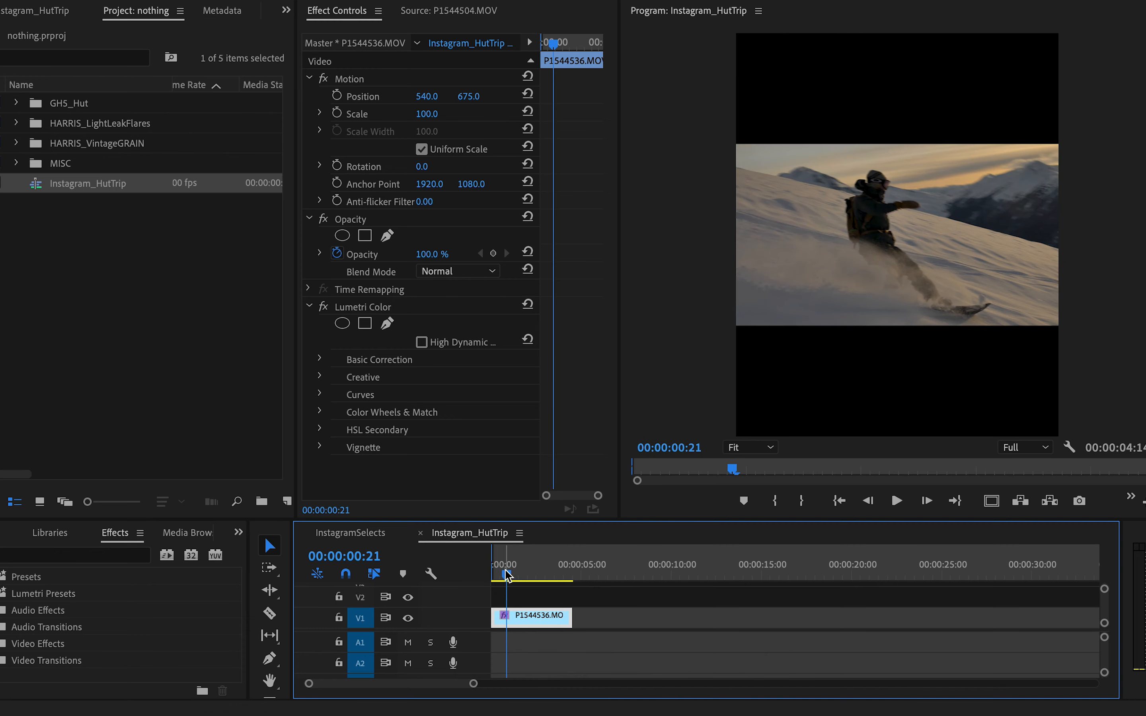
left_click(491, 574)
left_click_drag(491, 574, 490, 574)
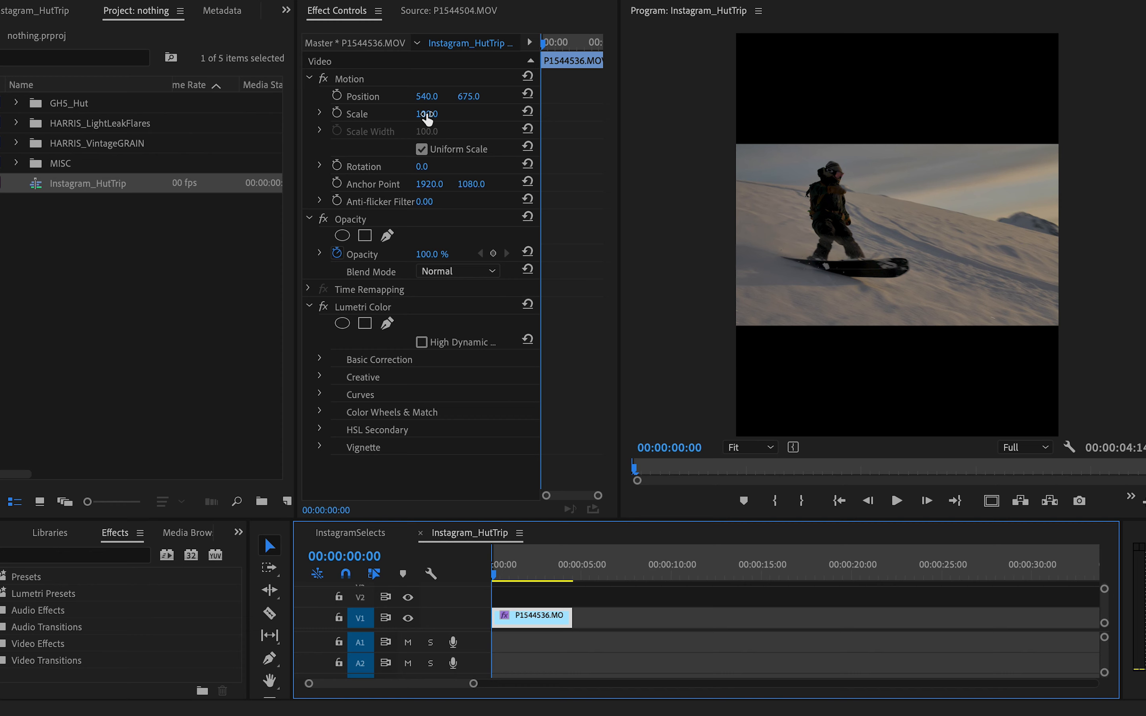
- Reframe P1544536.MOV to fill the vertical frame by setting its Scale to 226 and horizontal Position to 388
left_click(528, 596)
mouse_move(498, 573)
left_mouse_down()
mouse_move(524, 562)
mouse_move(476, 573)
left_mouse_up()
left_click_drag(428, 116, 489, 116)
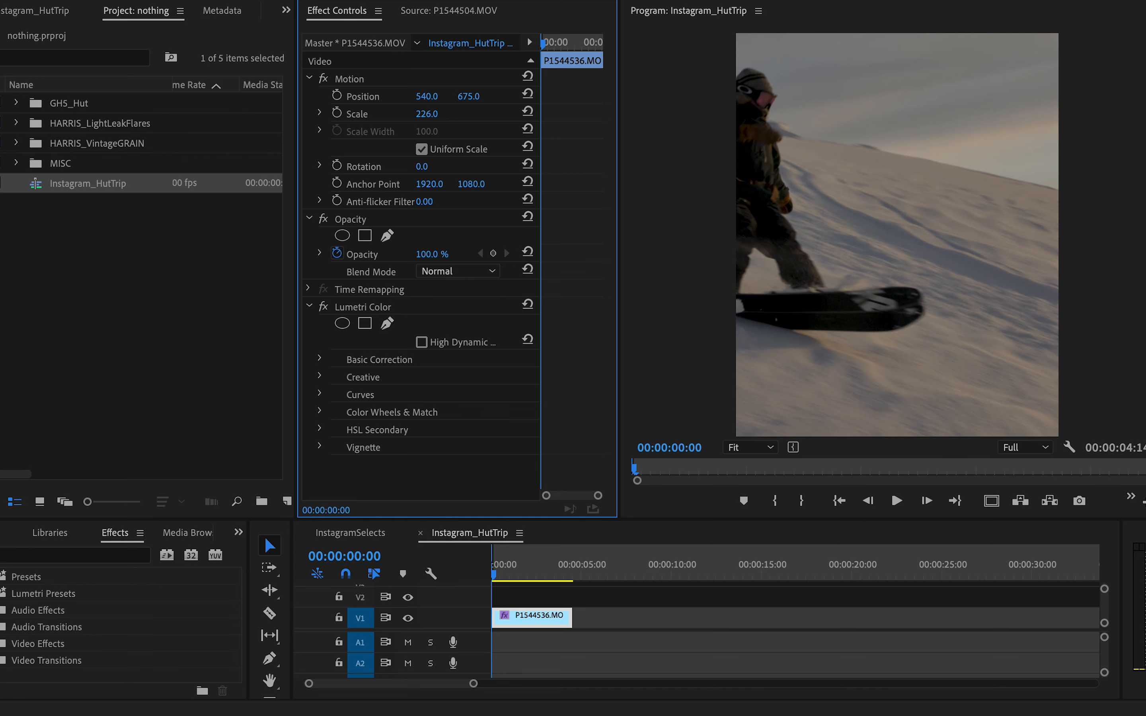
left_click_drag(494, 571, 512, 573)
left_click_drag(427, 97, 356, 97)
left_click_drag(518, 583, 489, 579)
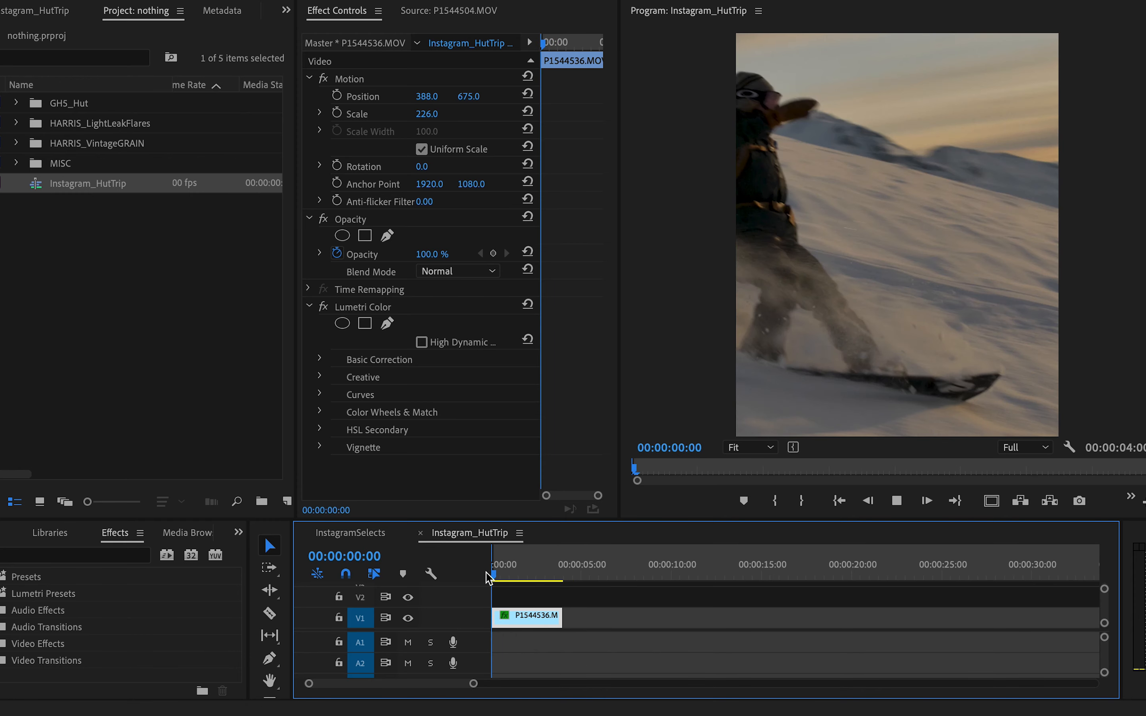
- Play back the reframed clip and extend its end to about 00:00:04:12
key("space")
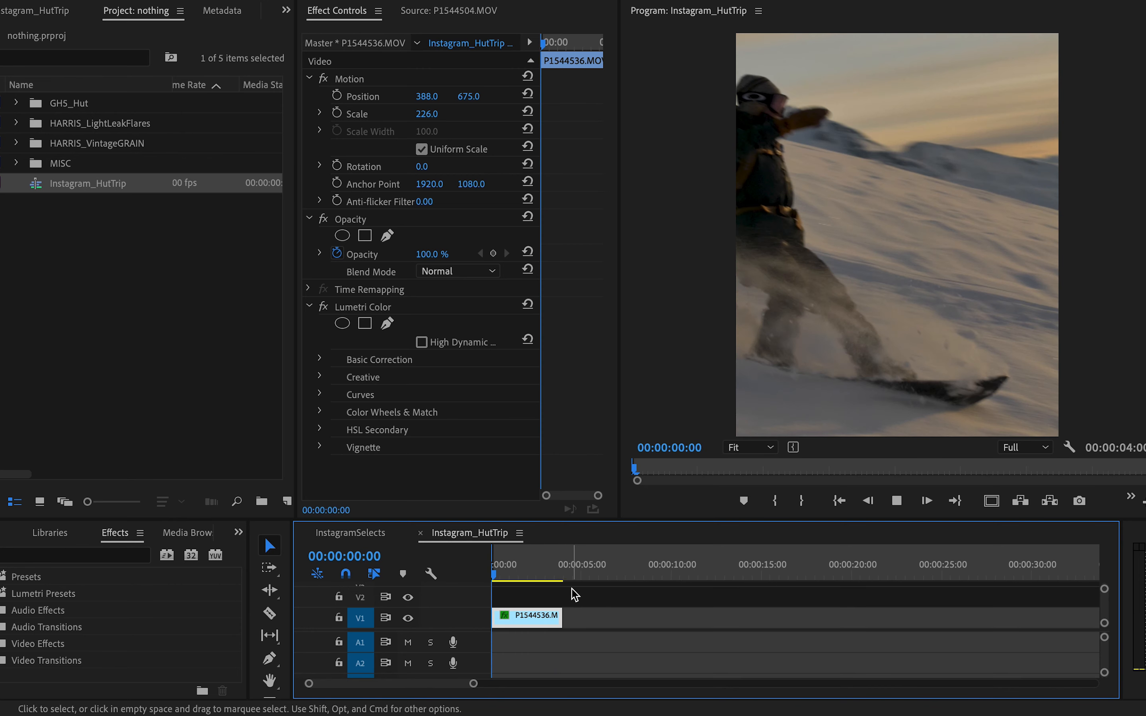
left_click_drag(565, 566, 573, 567)
mouse_move(573, 616)
left_mouse_down()
mouse_move(582, 616)
mouse_move(568, 616)
left_mouse_up()
left_click_drag(565, 565, 498, 565)
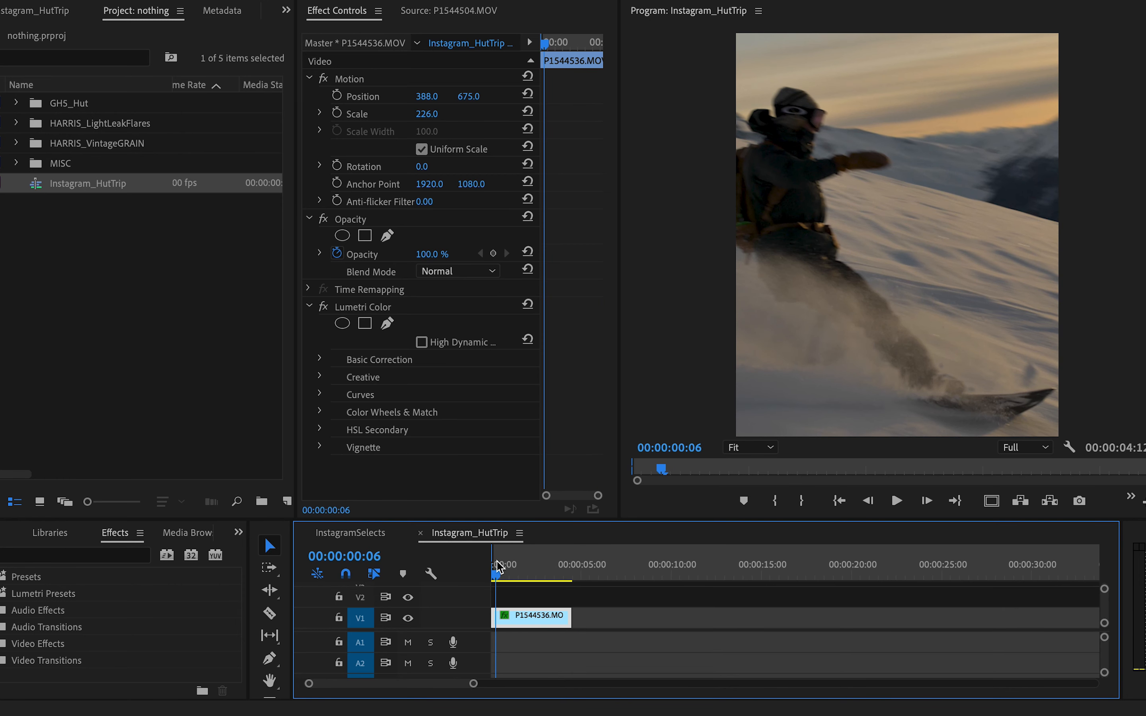
- Search the project for "hawa", place the Cliff Edwards A Song Of Old Hawaii audio at the start of A2, and enlarge the audio tracks
left_click(50, 58)
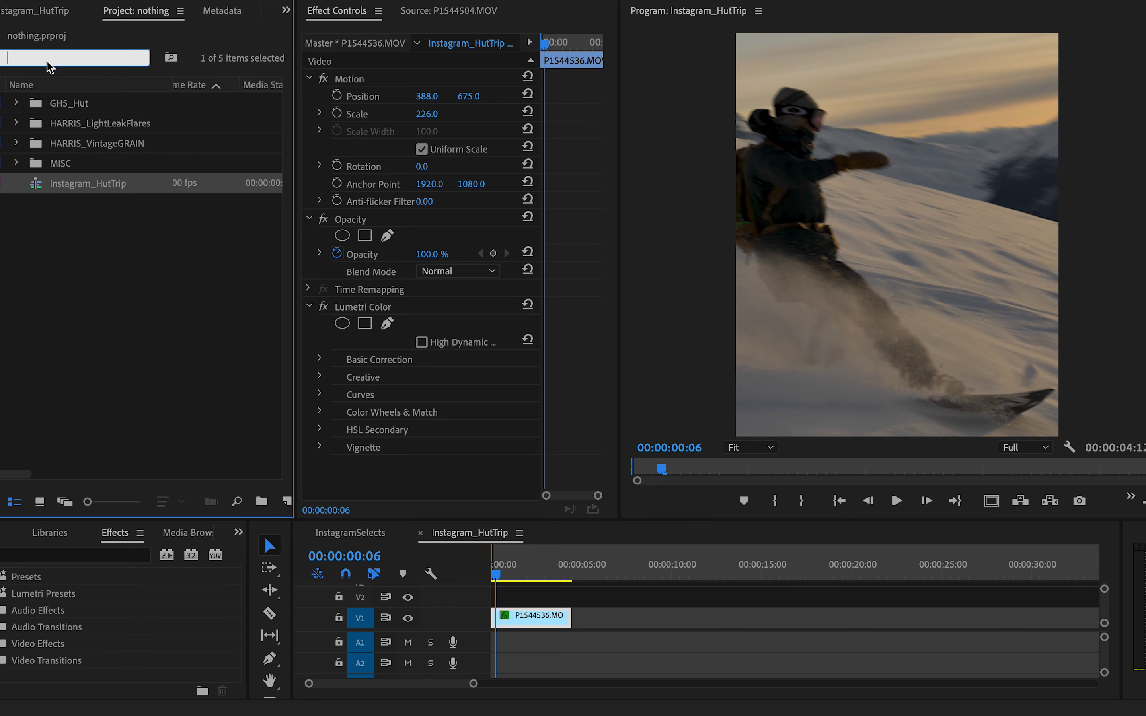
type("hawa")
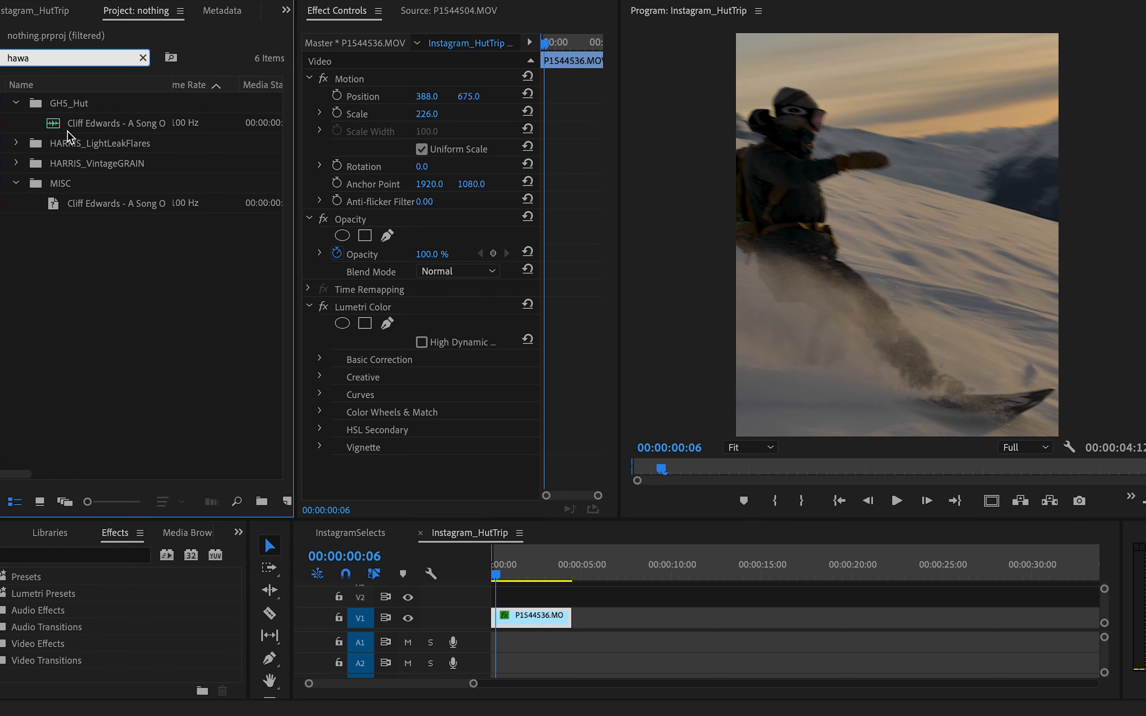
double_click(57, 127)
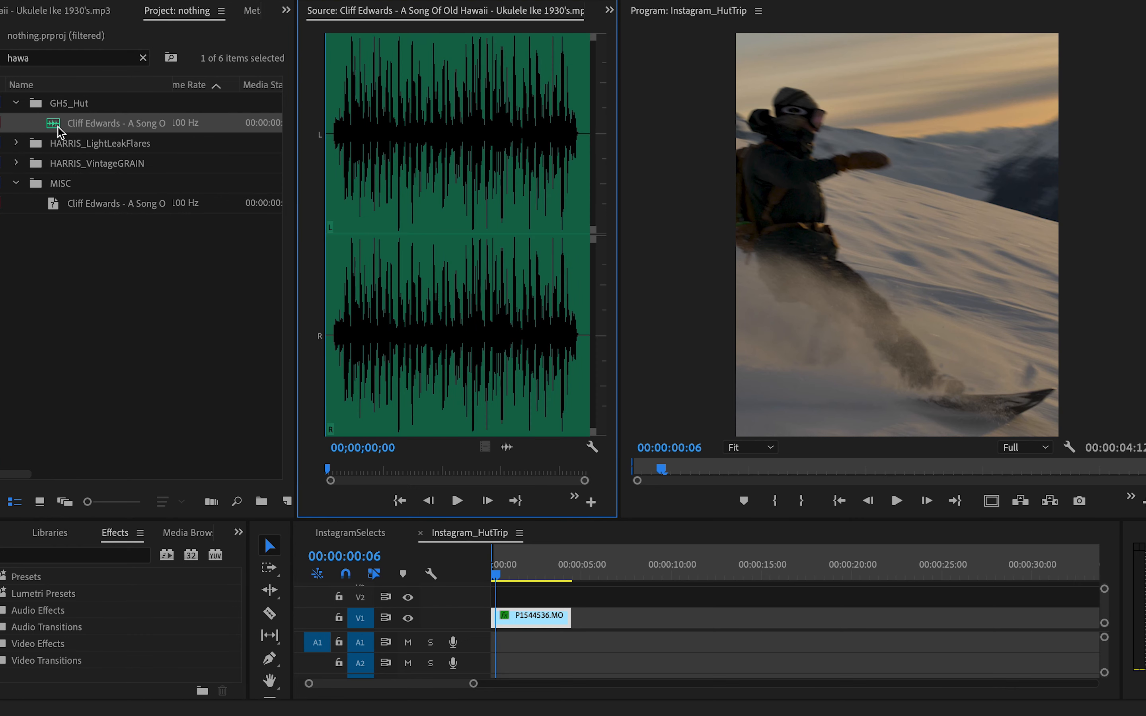
left_click_drag(55, 126, 471, 661)
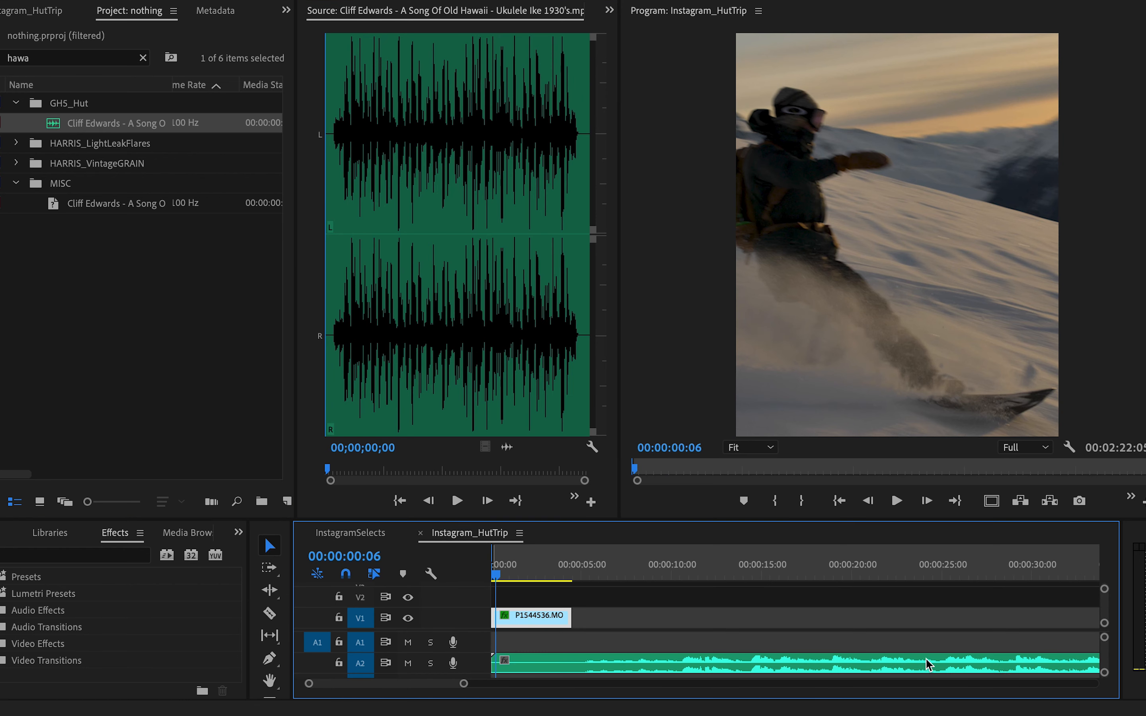
left_click_drag(1104, 673, 1106, 673)
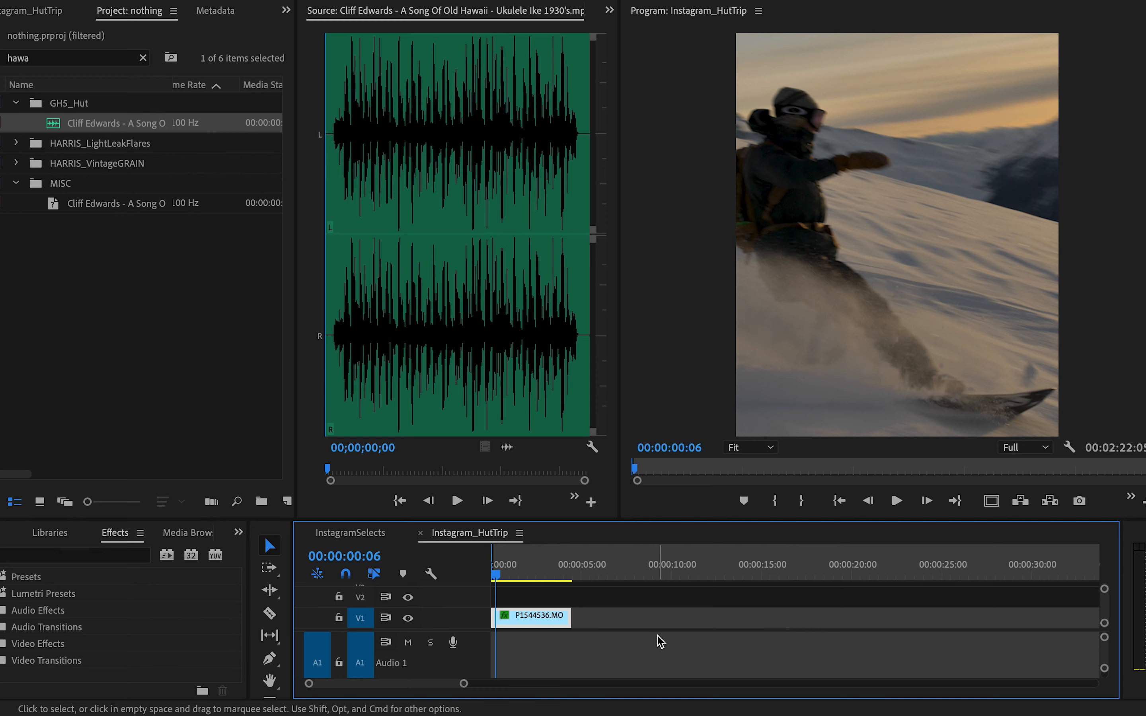
- Trim the opening 5 seconds off the song on A2 and start it at the beginning of the sequence
scroll(657, 637, "down", 3)
left_click(583, 571)
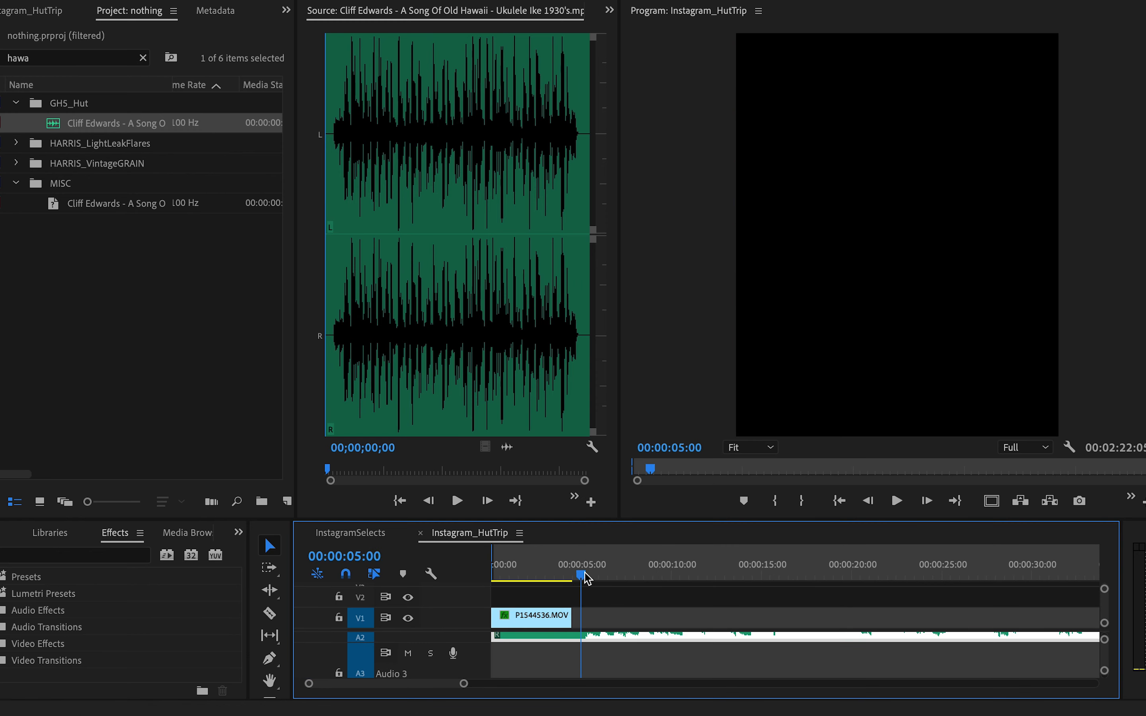
mouse_move(495, 637)
left_mouse_down()
mouse_move(583, 641)
mouse_move(544, 641)
mouse_move(520, 659)
mouse_move(517, 635)
left_mouse_up()
- Play back the opening snowboard clip with the trimmed song at a higher volume and check the A2 waveform
left_click_drag(505, 565, 487, 567)
key("space")
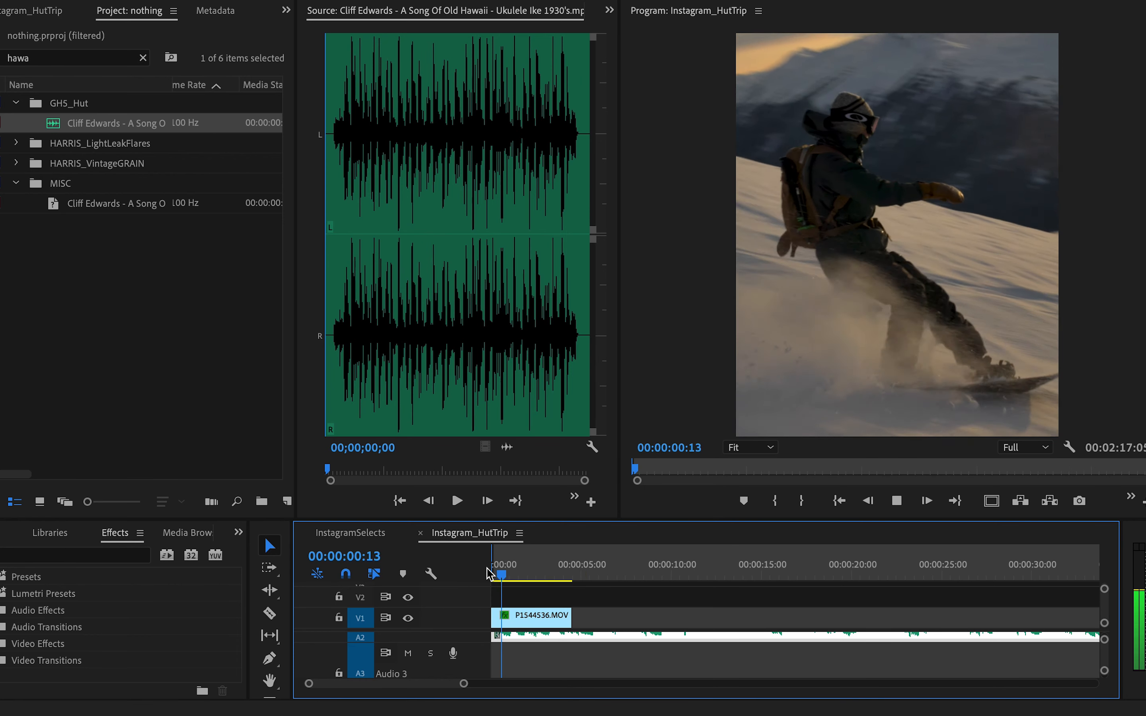
key("XF86AudioRaiseVolume")
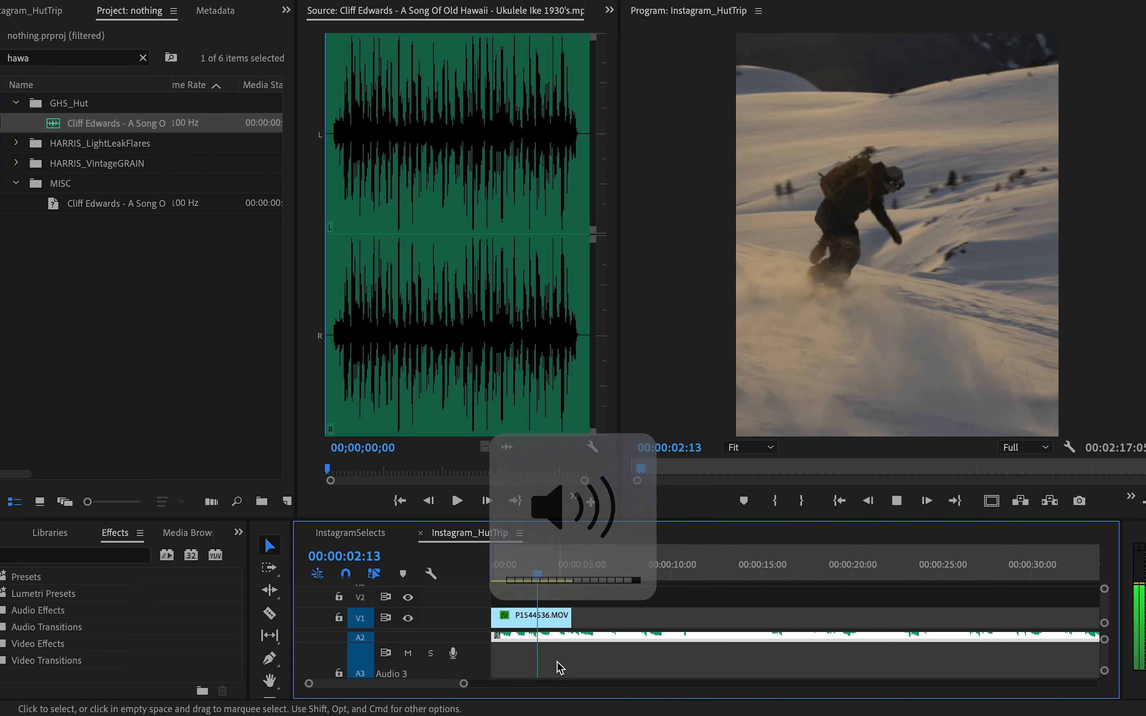
scroll(558, 667, "up", 3)
key("space")
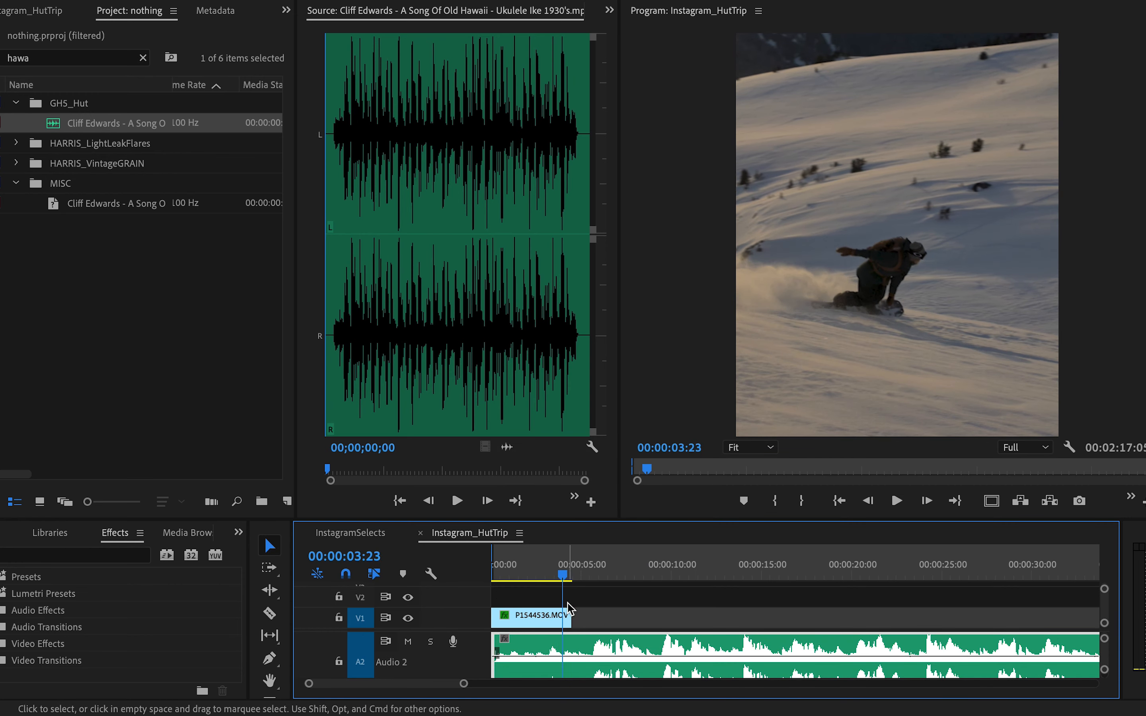
left_click_drag(561, 575, 505, 572)
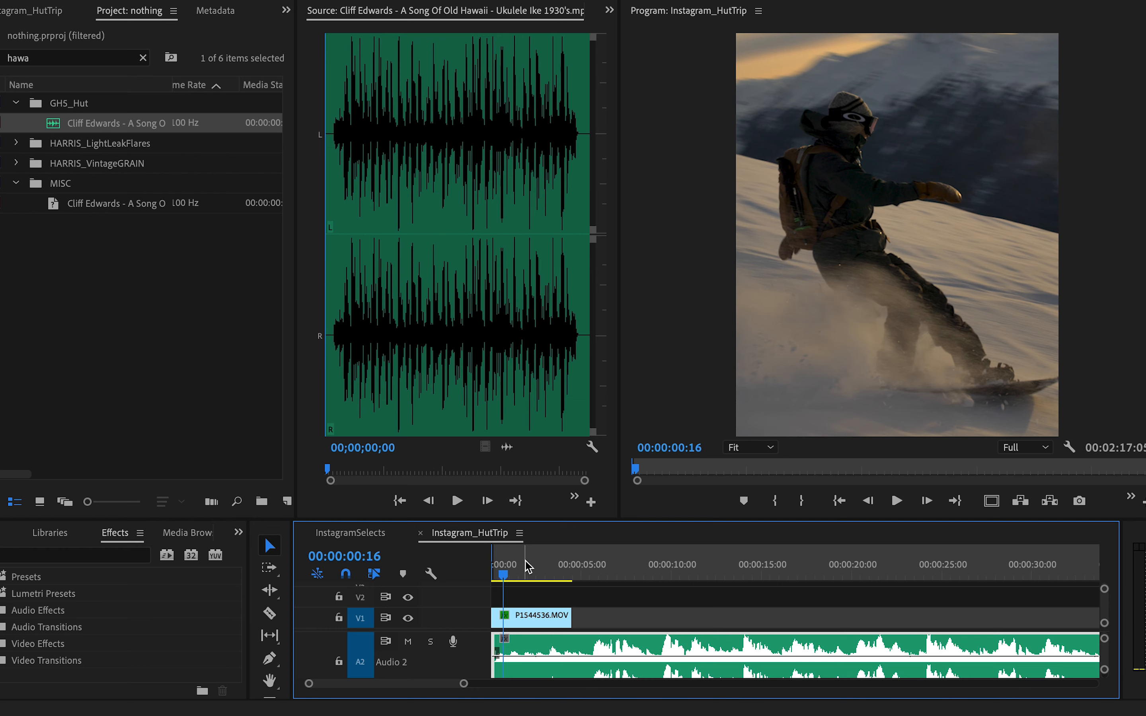
- Clear the project search filter and select the P1544536.MOV clip on V1
left_click(142, 59)
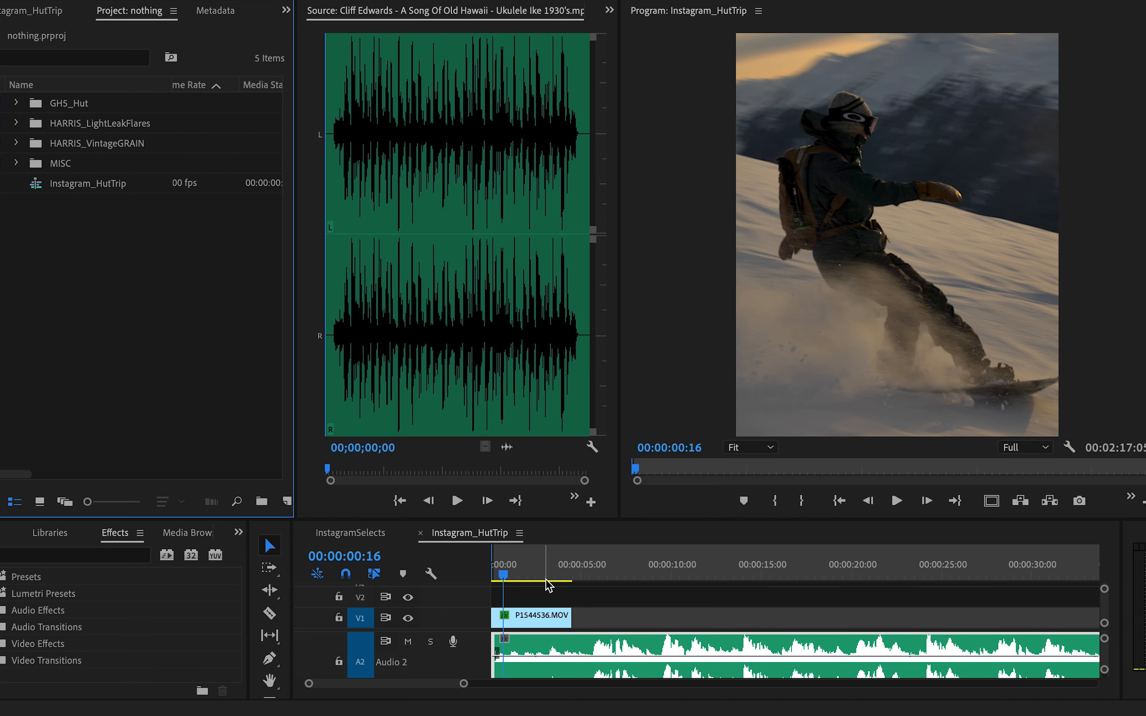
left_click(515, 571)
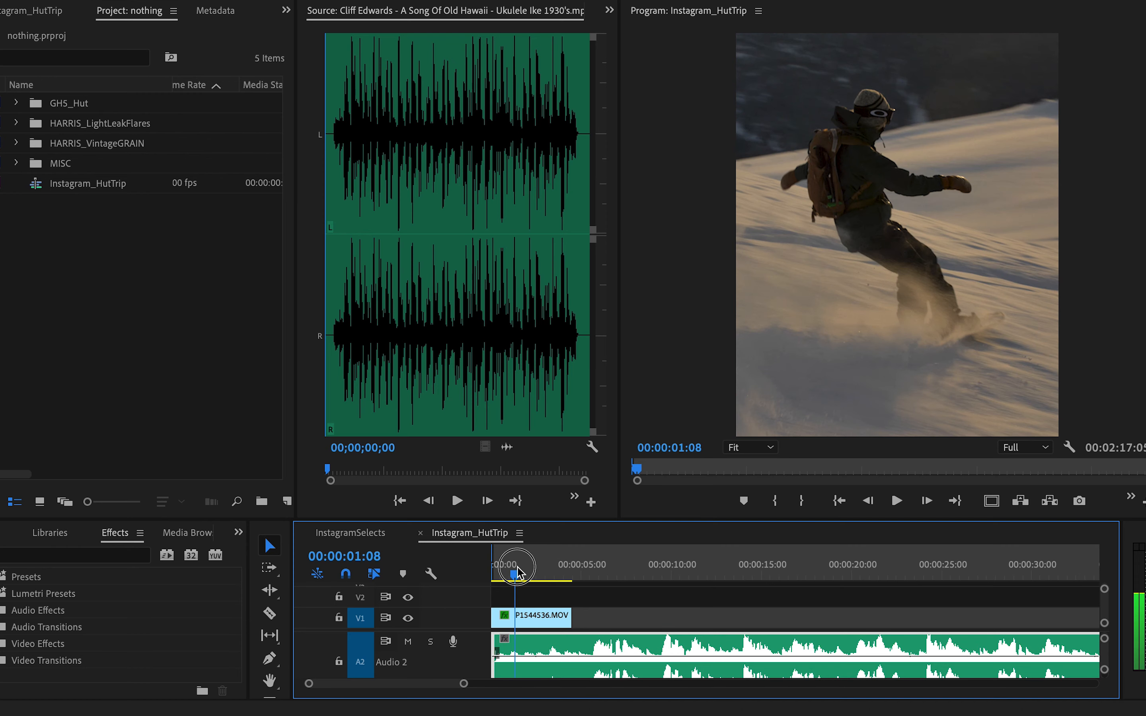
left_click(529, 615)
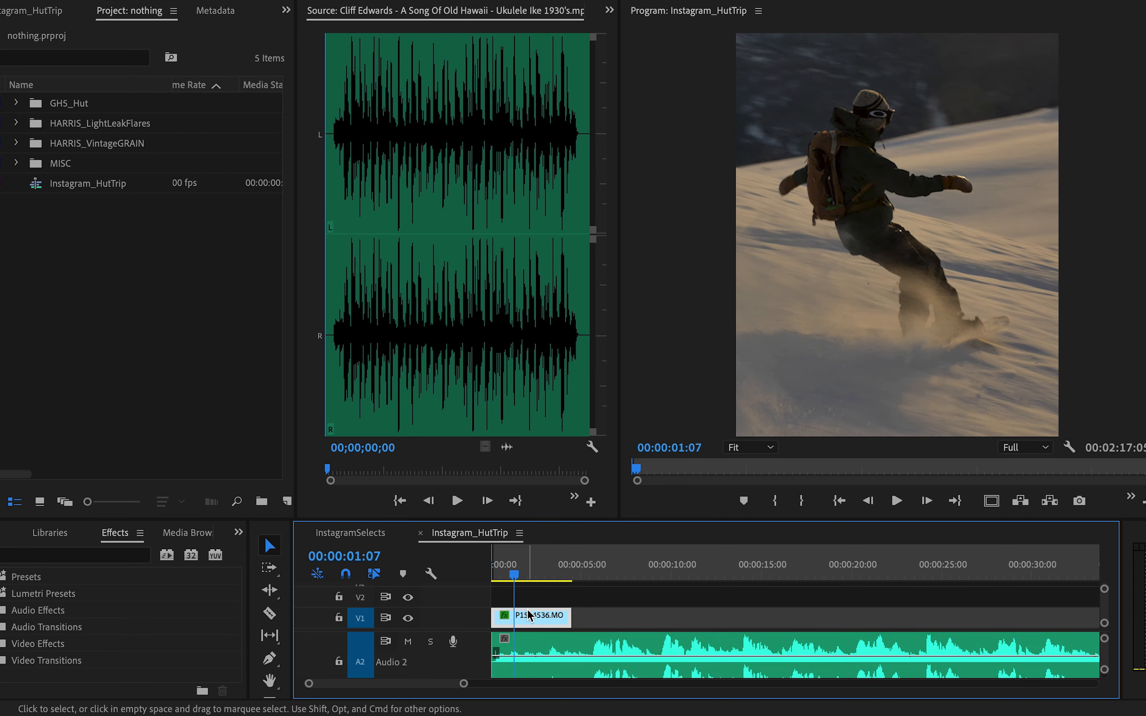
- Copy the four map, binoculars and mountain clips from InstagramSelects, lock A2, and paste them into Instagram_HutTrip at 00:00:04:13
left_click(365, 535)
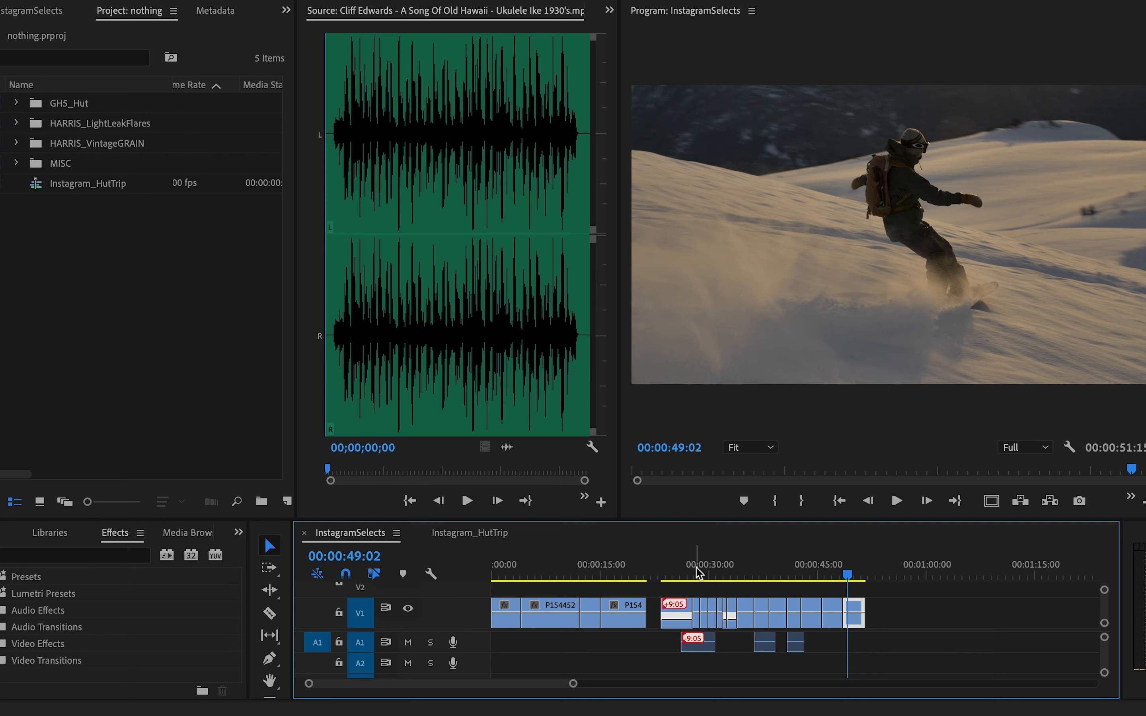
left_click_drag(700, 573, 698, 573)
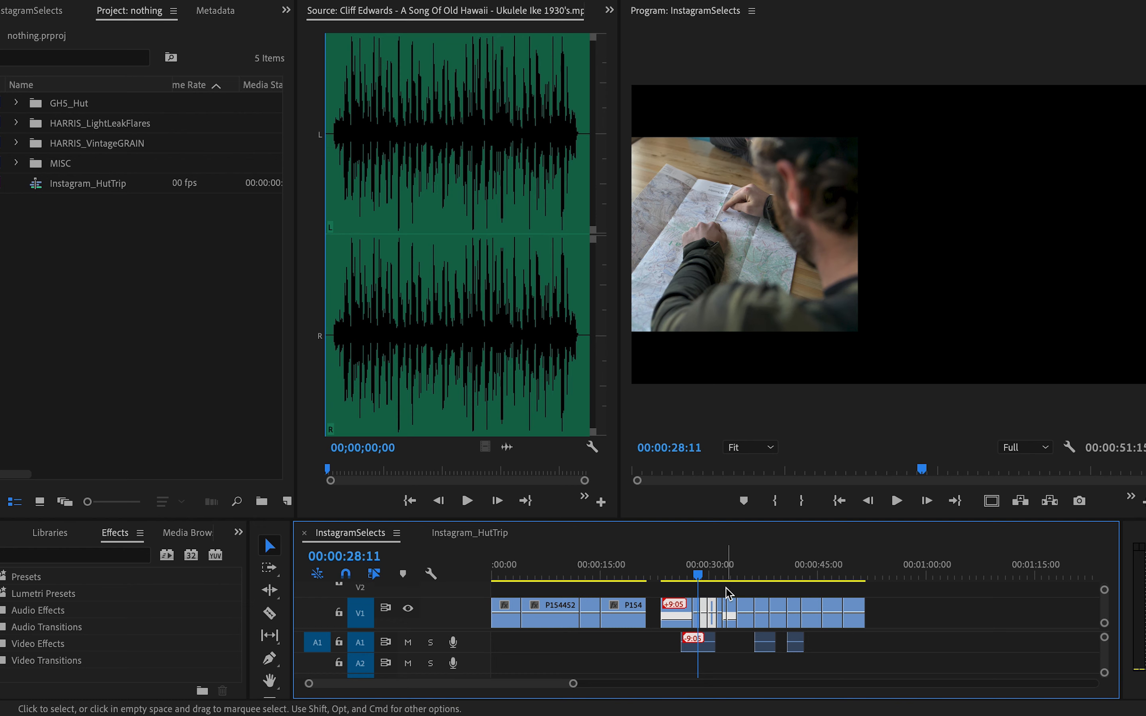
left_click(692, 605)
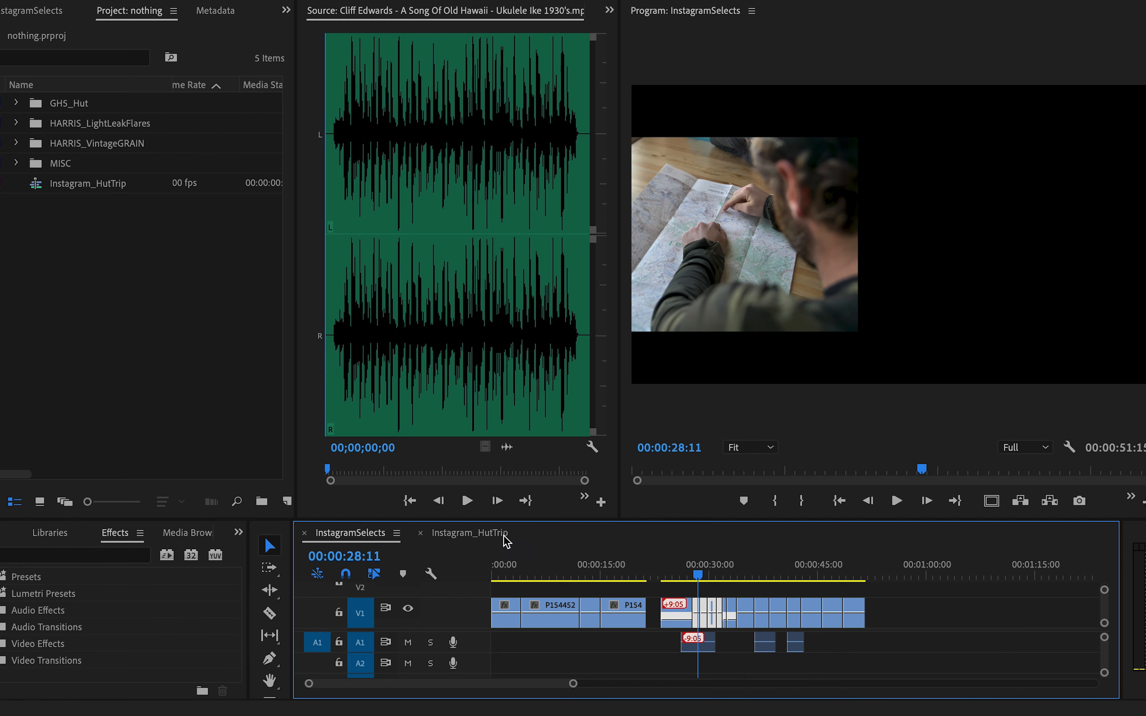
left_click(481, 535)
left_click(608, 569)
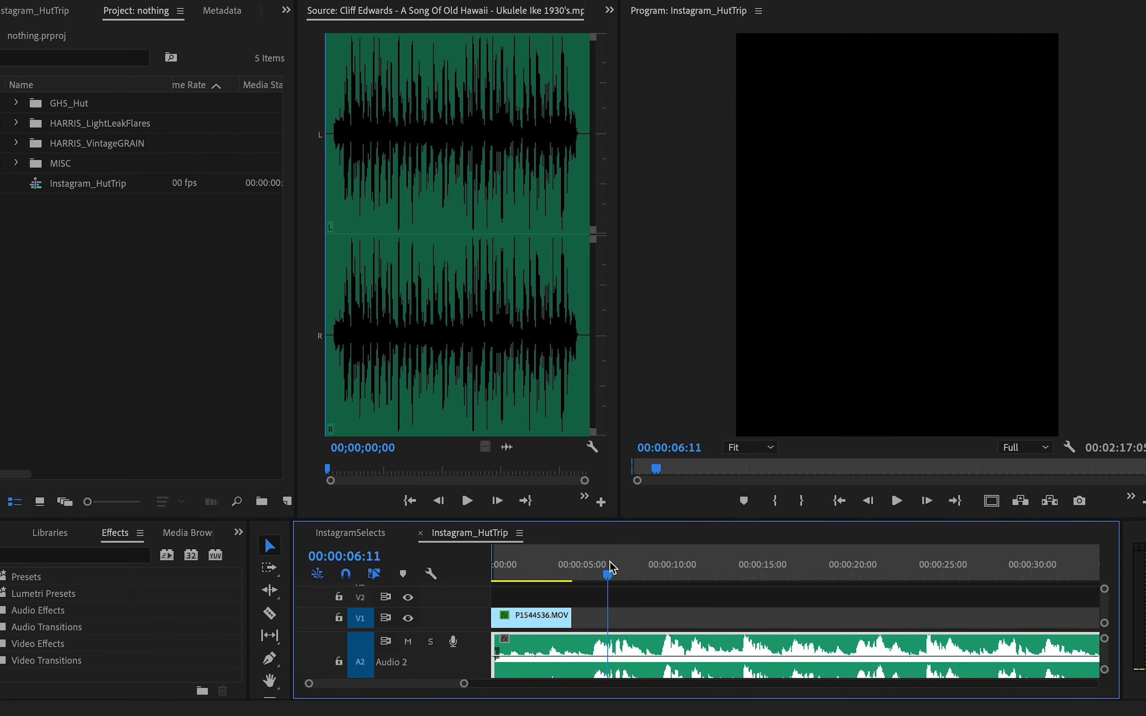
left_click(339, 661)
left_click_drag(582, 568, 575, 568)
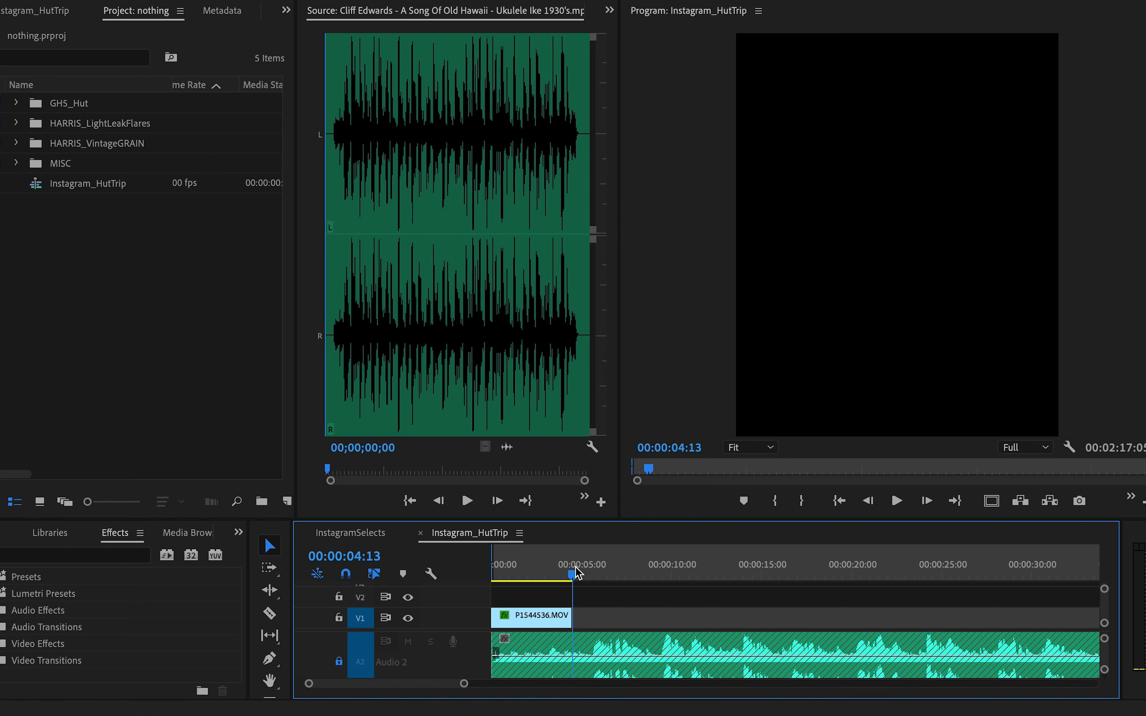
key("super+v")
- Mute the system sound and scrub through the pasted clips to check their framing
left_click(578, 571)
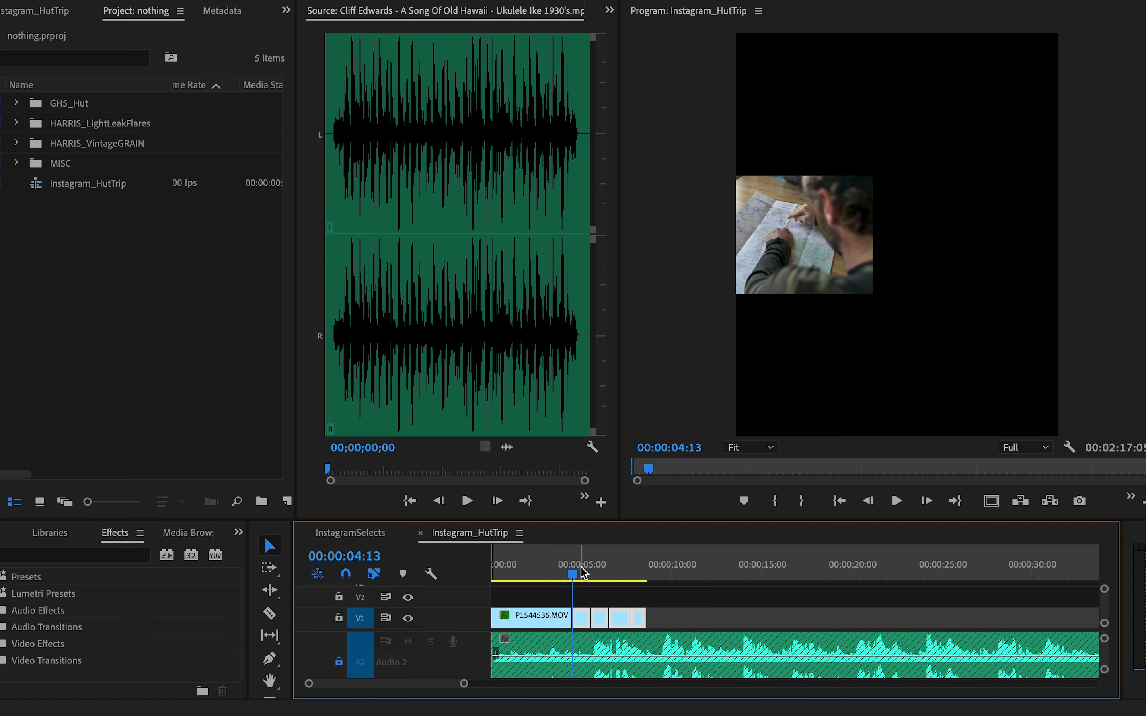
key("XF86AudioMute")
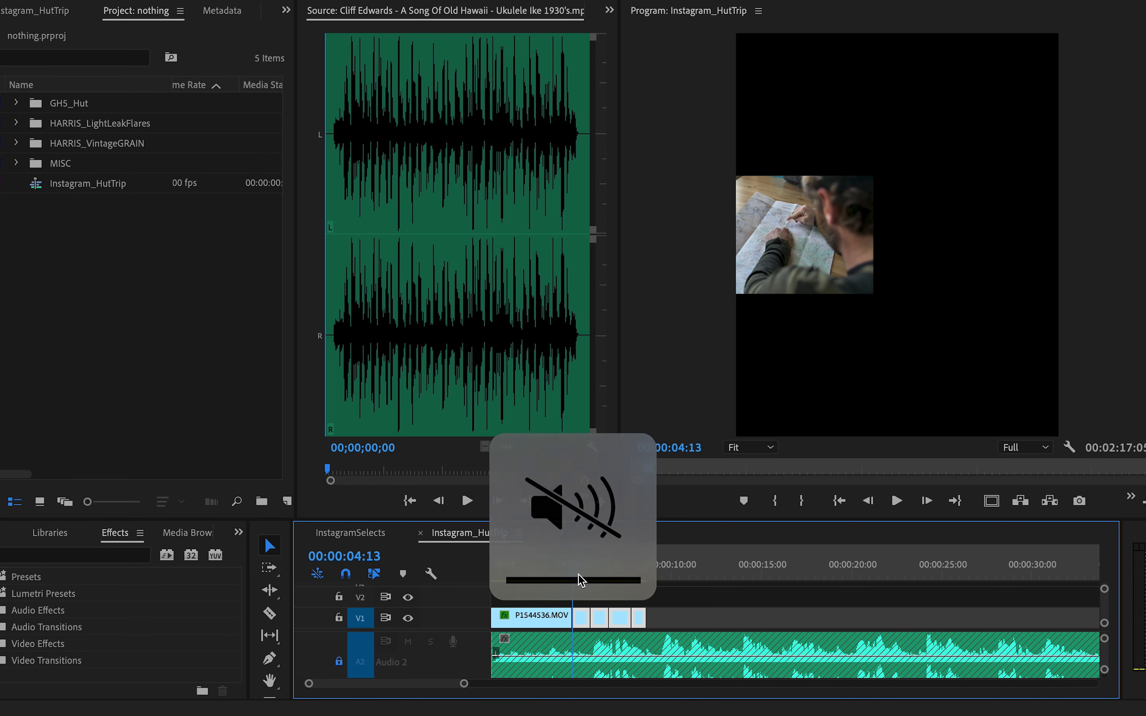
left_click_drag(581, 579, 618, 576)
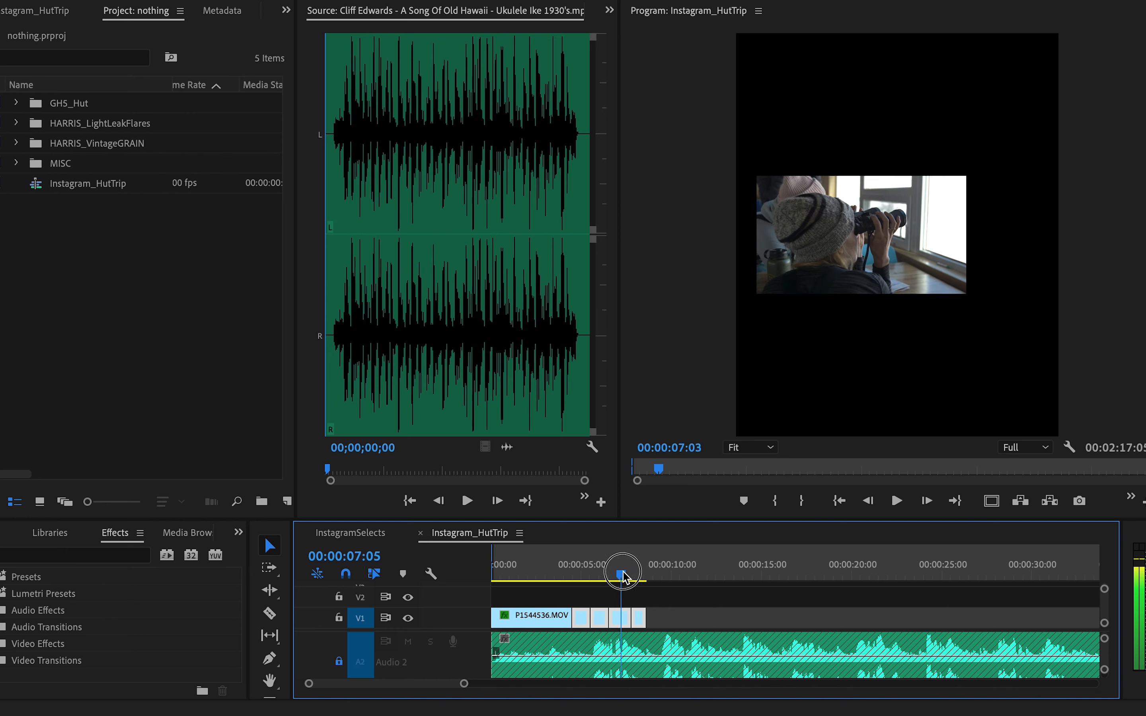
left_click_drag(623, 575, 579, 575)
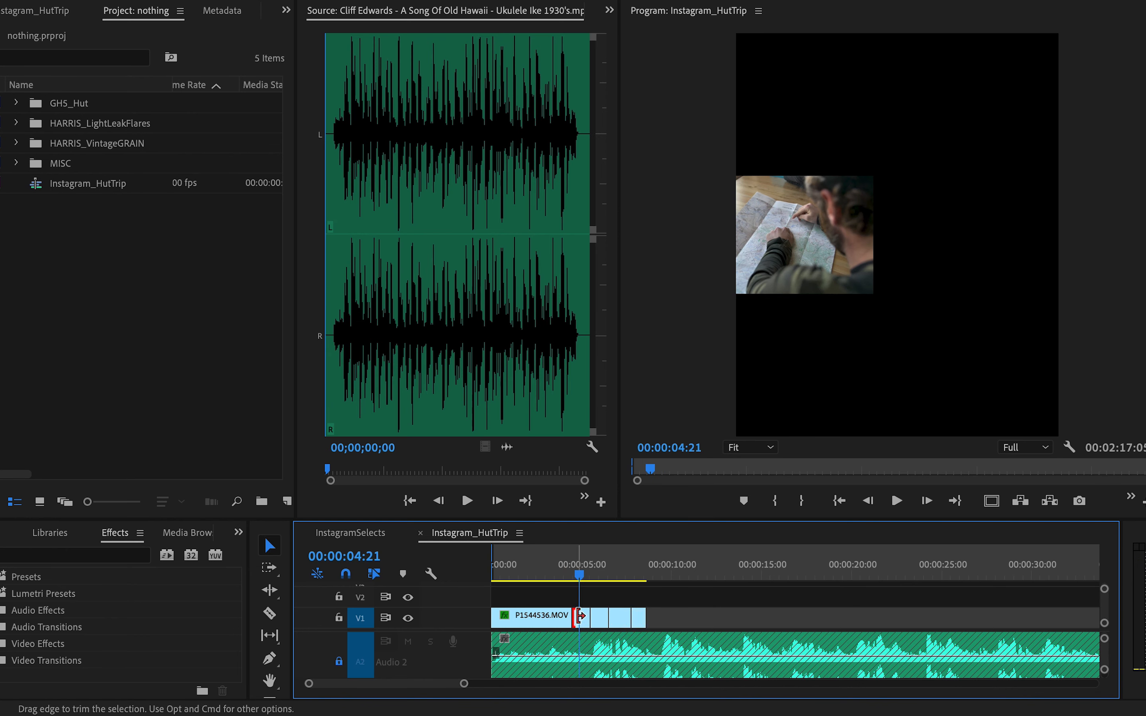
- Reset the Motion of P1544505.MOV and reframe it with Scale 225 and horizontal Position 475
left_click(609, 11)
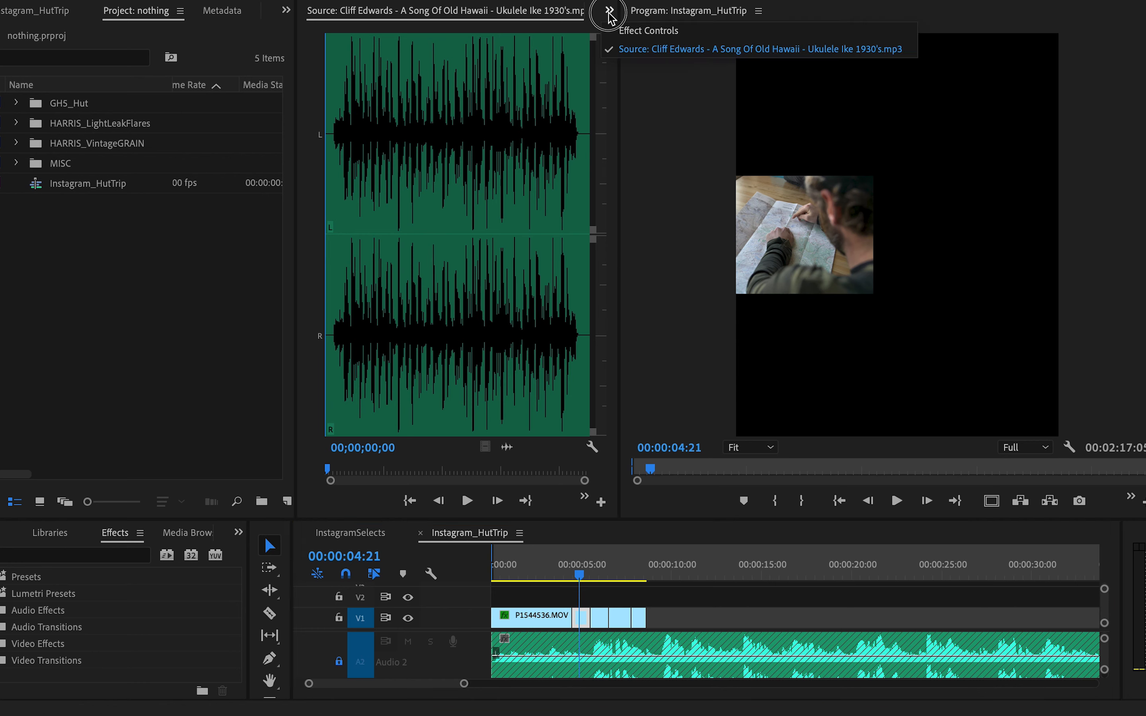
left_click(624, 30)
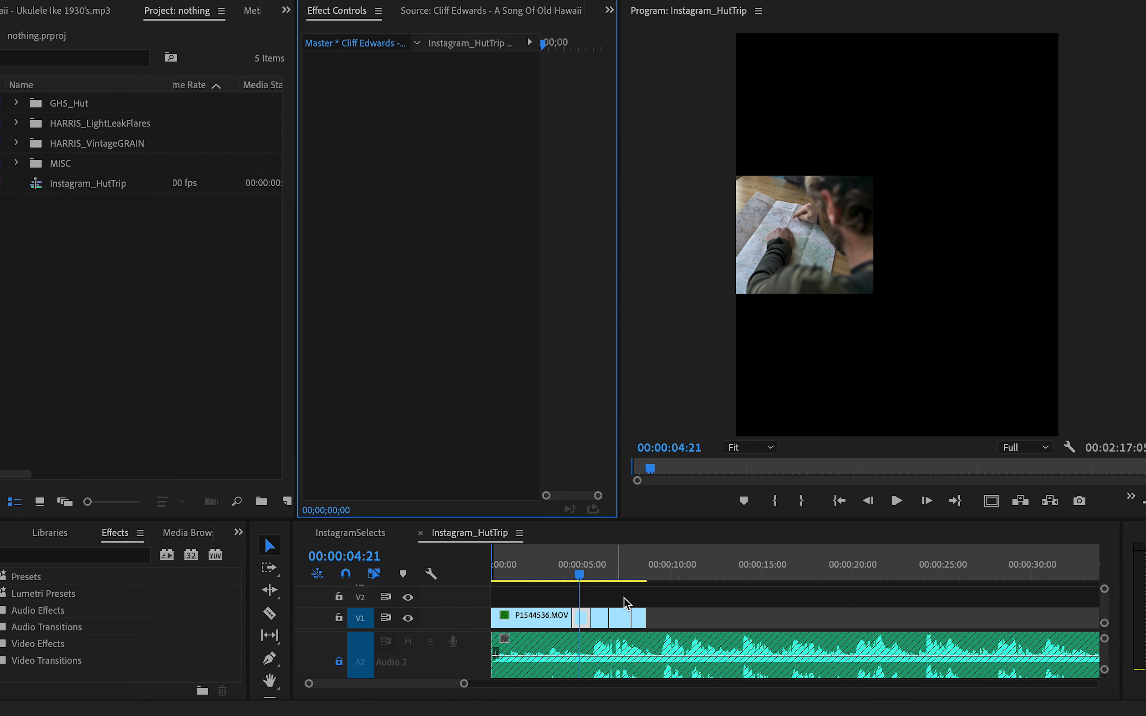
left_click(583, 619)
left_click(530, 94)
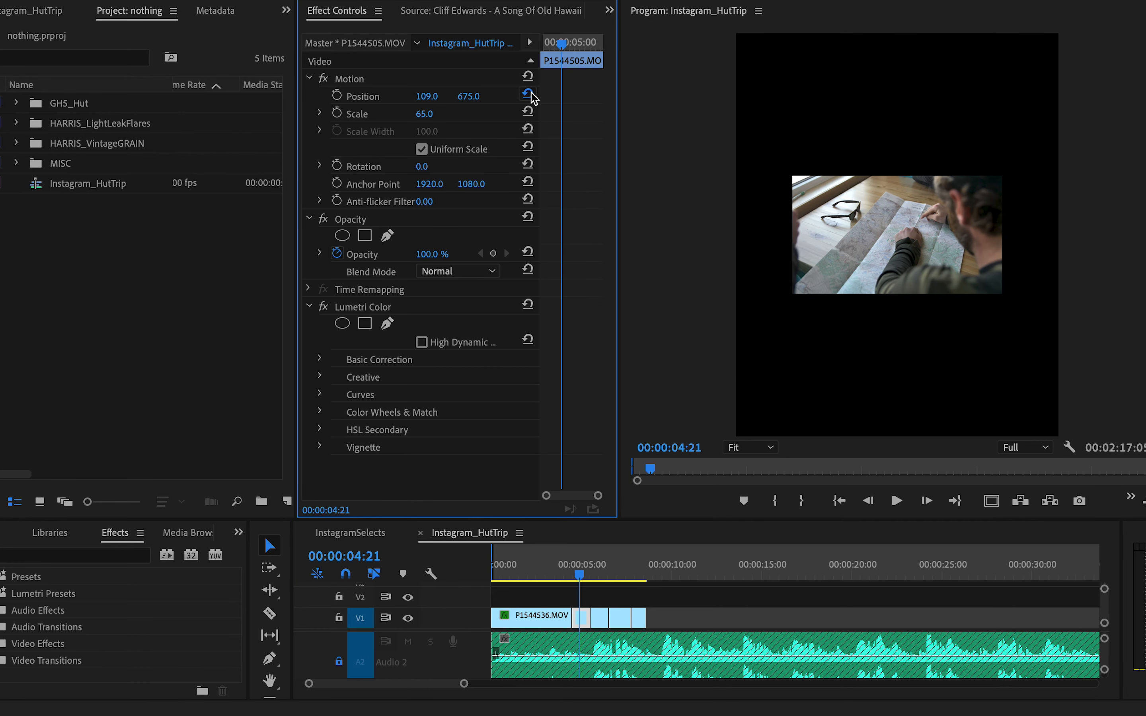
left_click(524, 79)
mouse_move(428, 114)
left_mouse_down()
mouse_move(531, 114)
mouse_move(438, 113)
mouse_move(435, 96)
left_mouse_up()
- Reset the Motion of the map close-up P1544511.MOV and set its Scale to 225 to fill the vertical frame
key("space")
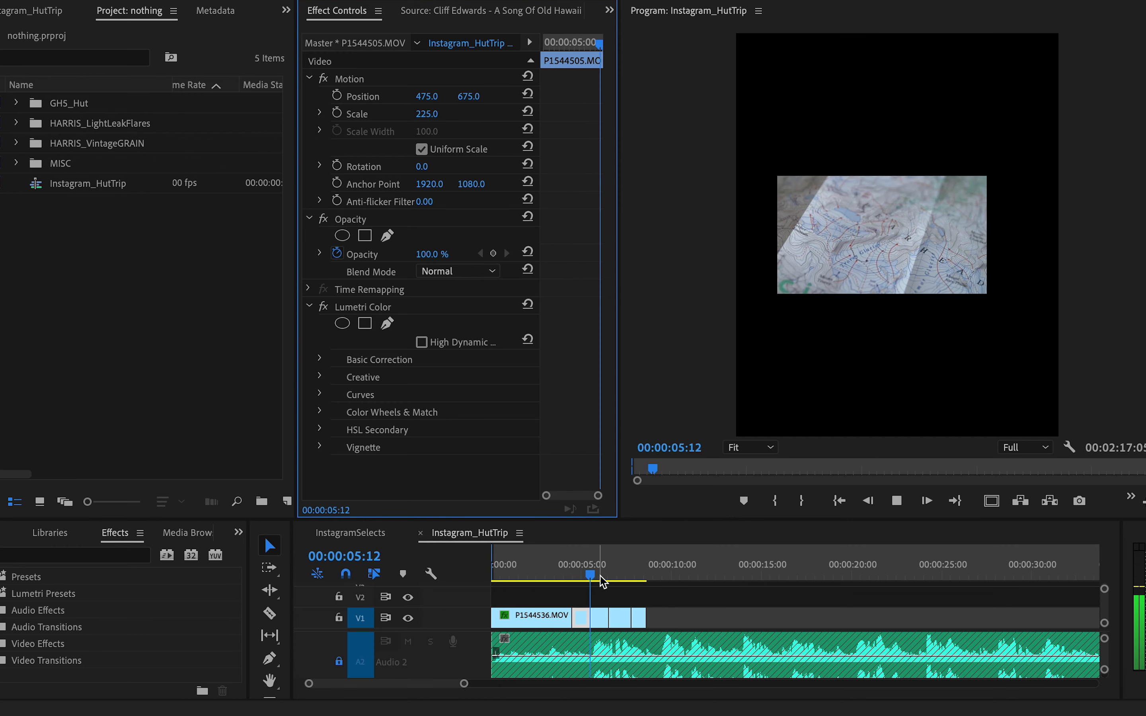
left_click(600, 616)
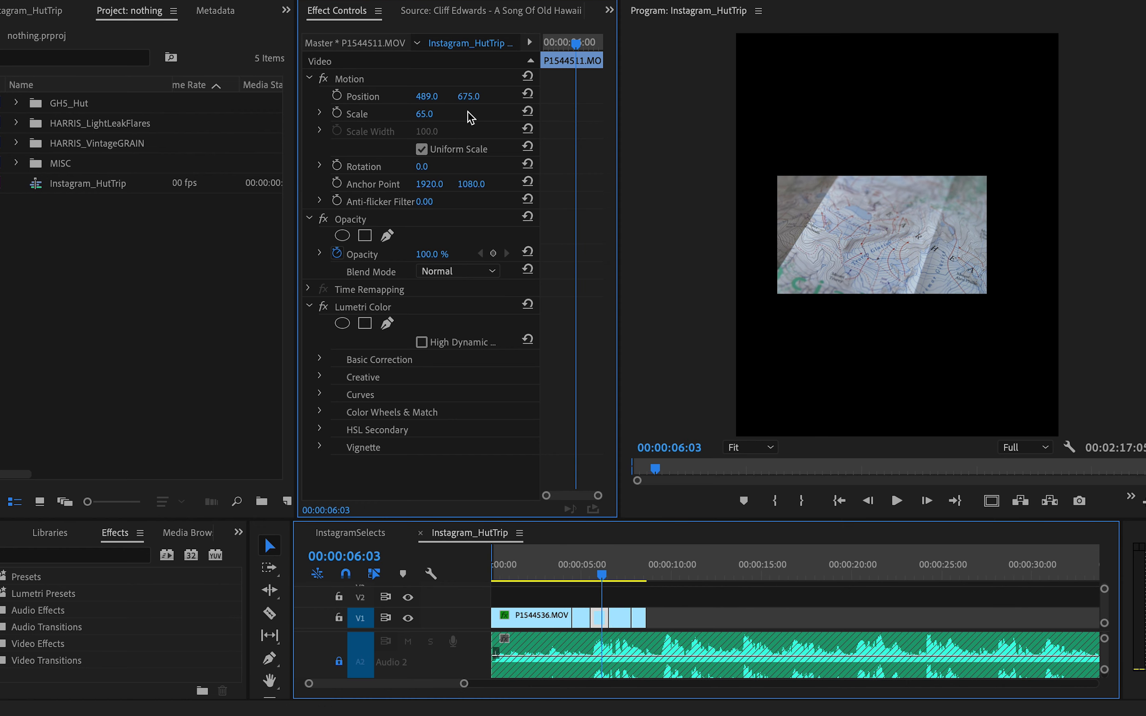
left_click(530, 77)
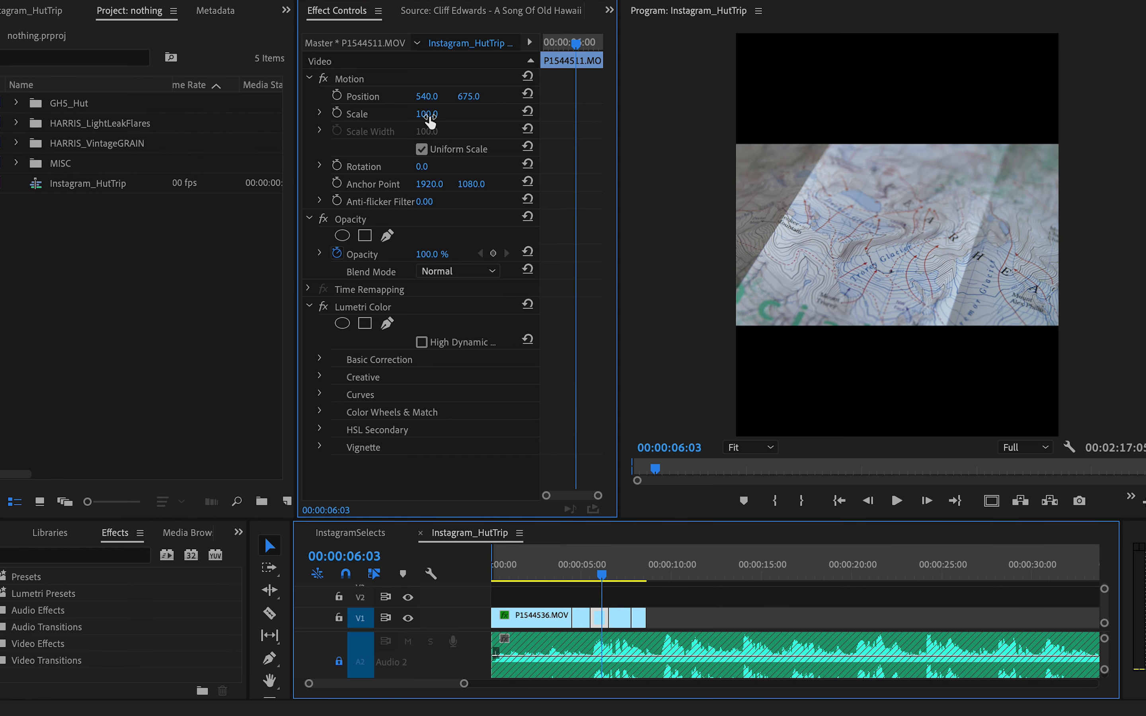
left_click_drag(429, 119, 488, 119)
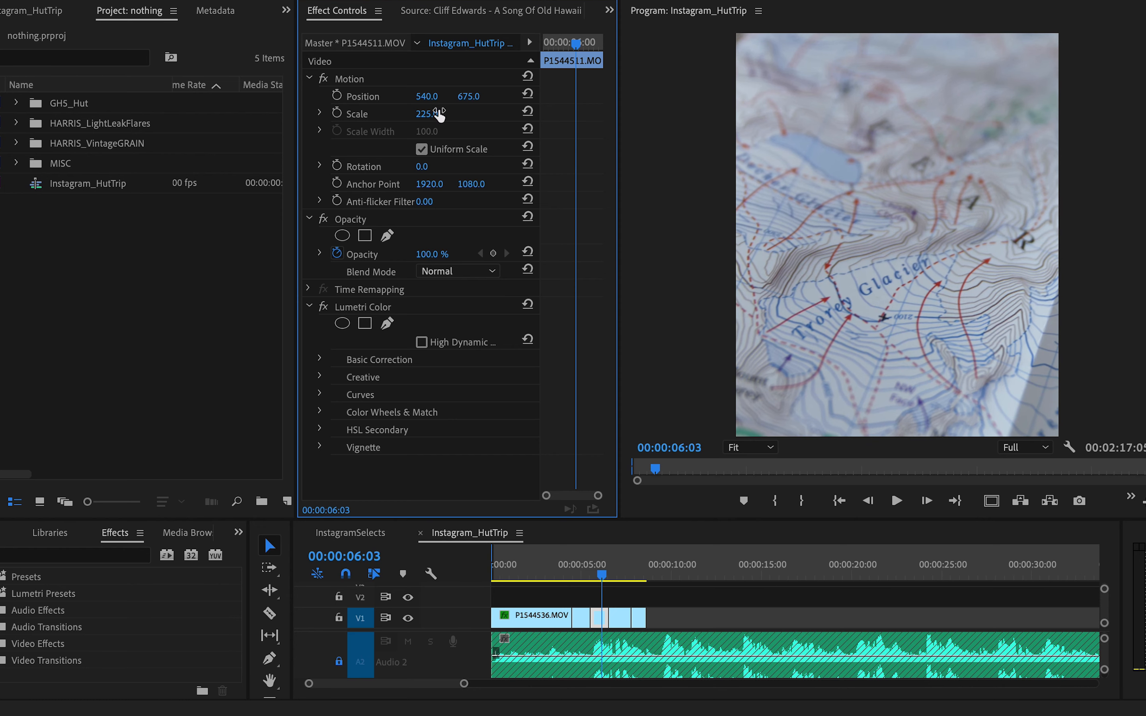
- Reset the Motion of the binoculars shot P1544508.MOV and reframe it to fill the vertical frame
left_click_drag(615, 572, 620, 575)
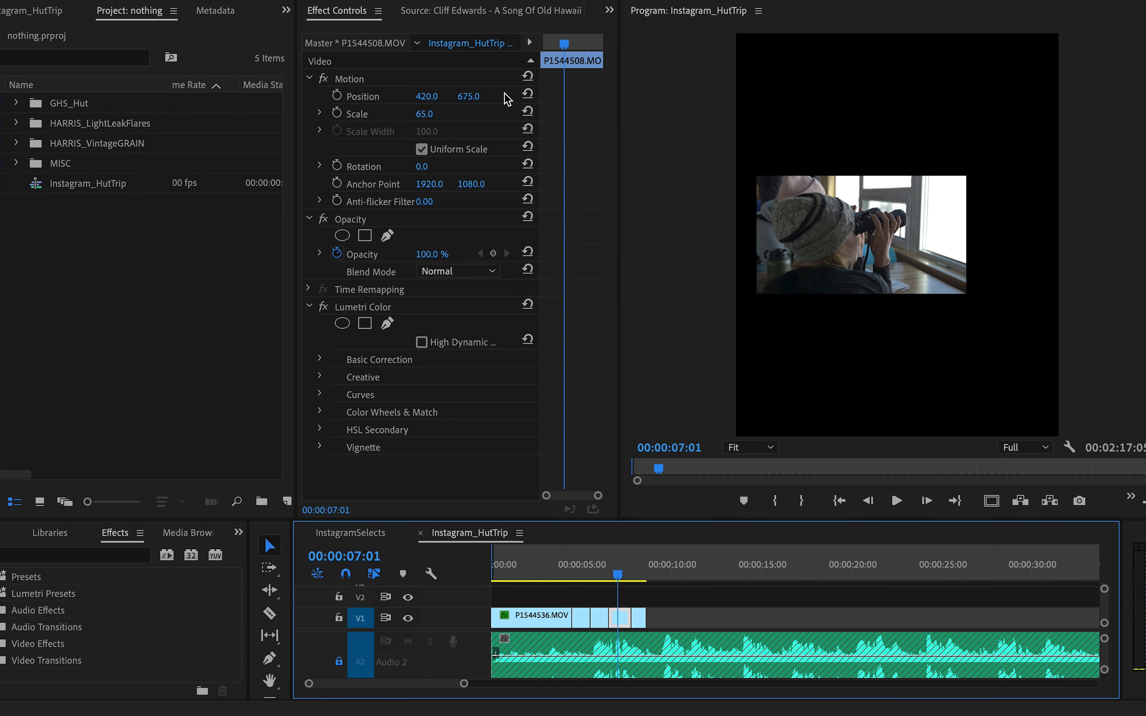
left_click(528, 78)
mouse_move(425, 113)
left_mouse_down()
mouse_move(440, 115)
mouse_move(416, 105)
mouse_move(435, 96)
left_mouse_up()
- Reset the Position of the mountain clip P1544513.MOV and scale it up to fill the vertical frame
left_click_drag(620, 568, 639, 568)
left_click(640, 619)
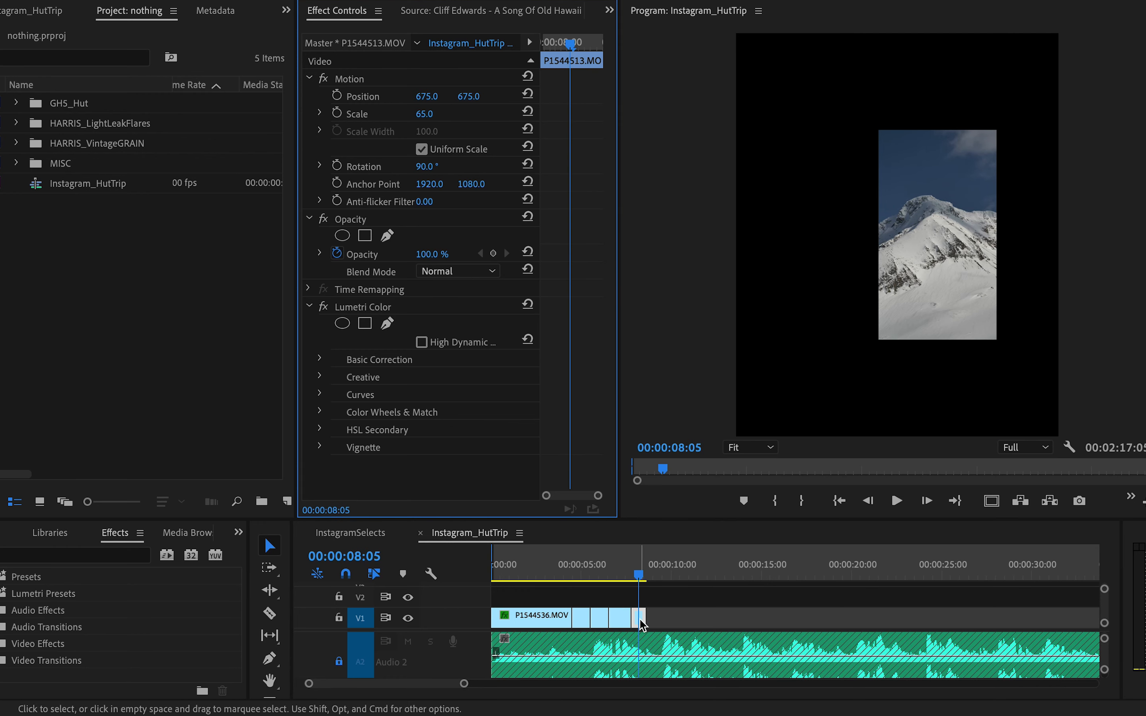
left_click(528, 96)
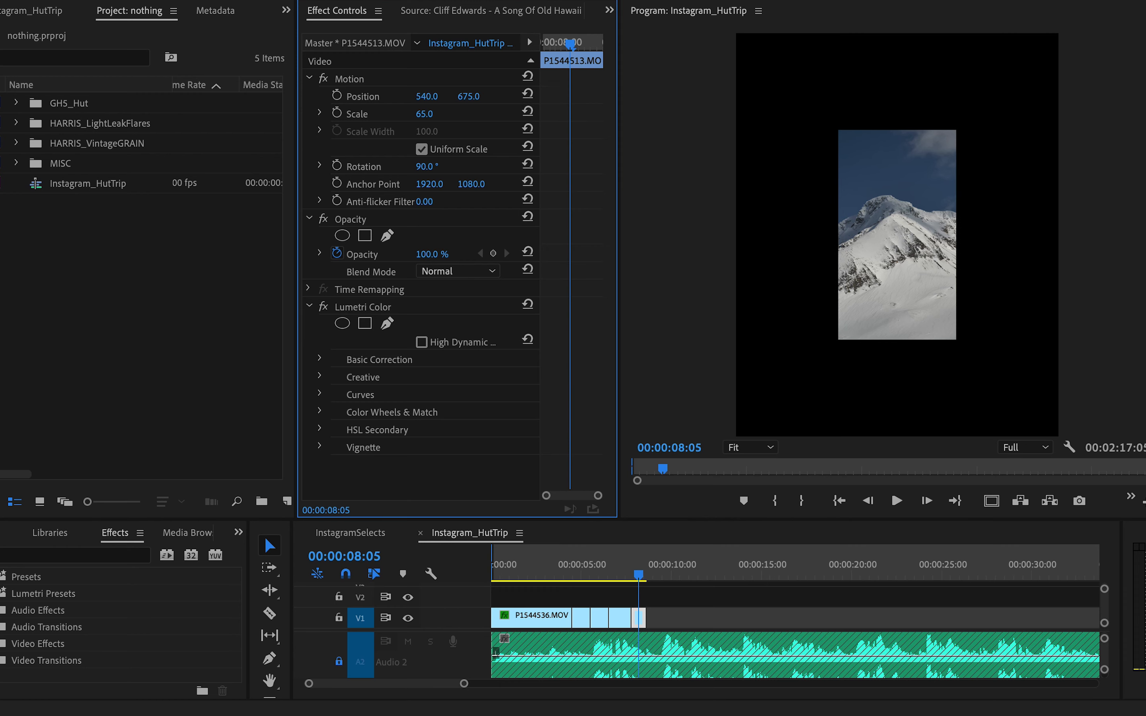
mouse_move(424, 114)
left_mouse_down()
mouse_move(479, 113)
mouse_move(439, 114)
left_mouse_up()
- Move the four reframed clips 11 frames earlier to start at 00:00:04:02 and scrub through them
left_click_drag(607, 572, 649, 613)
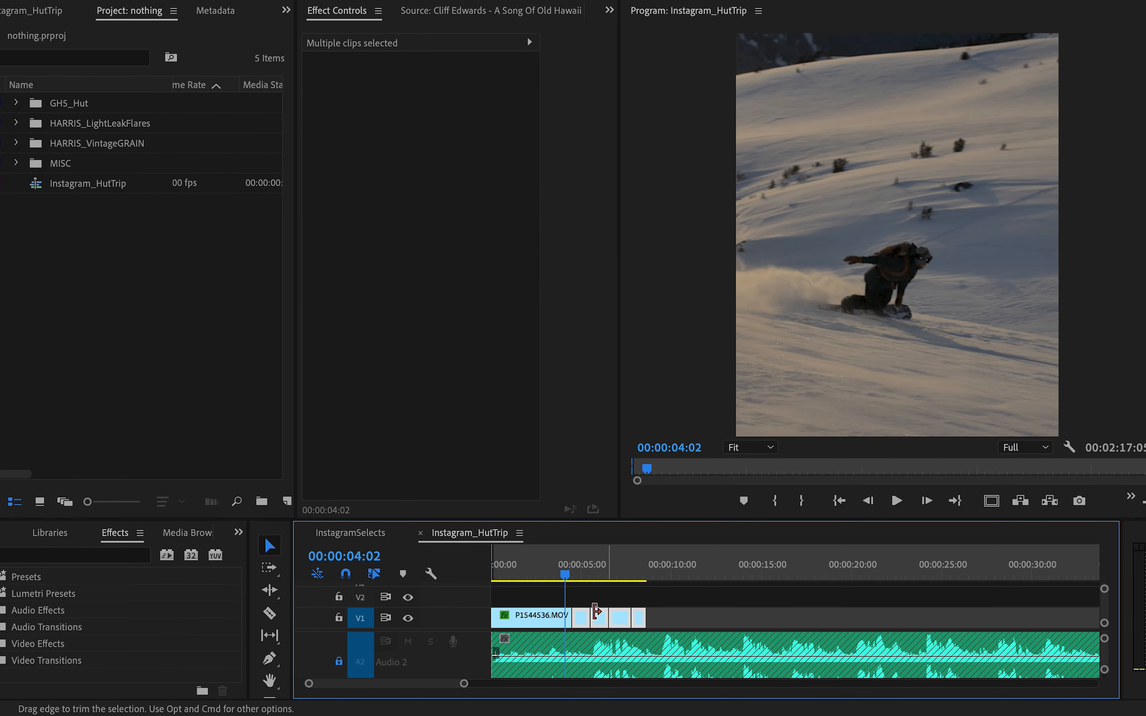
left_click_drag(579, 615, 573, 615)
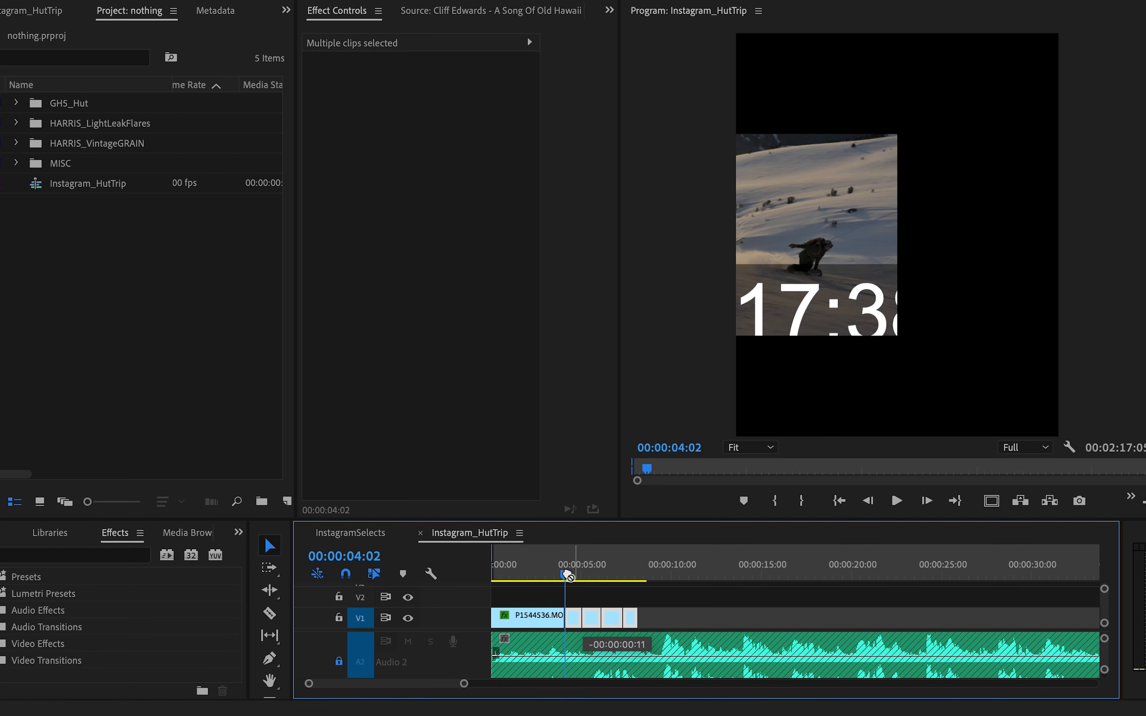
left_click_drag(568, 568, 634, 577)
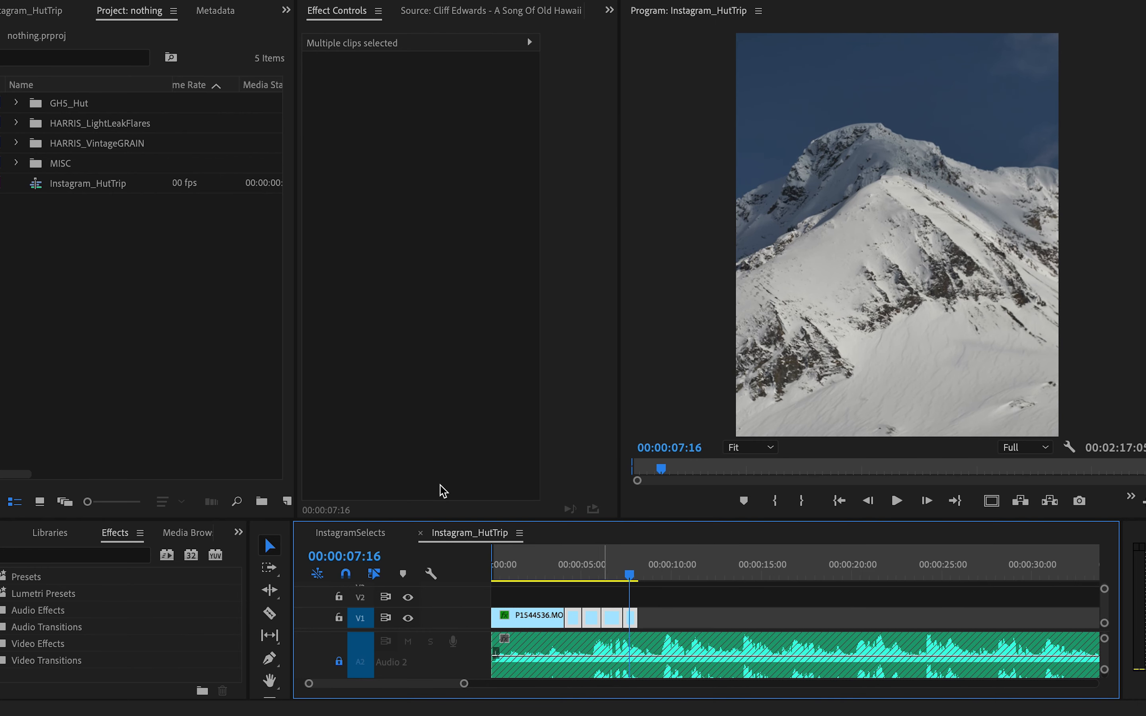
- Copy the P1544534.MOV ski clip from InstagramSelects and paste it into Instagram_HutTrip at 00:00:10:06
left_click(368, 540)
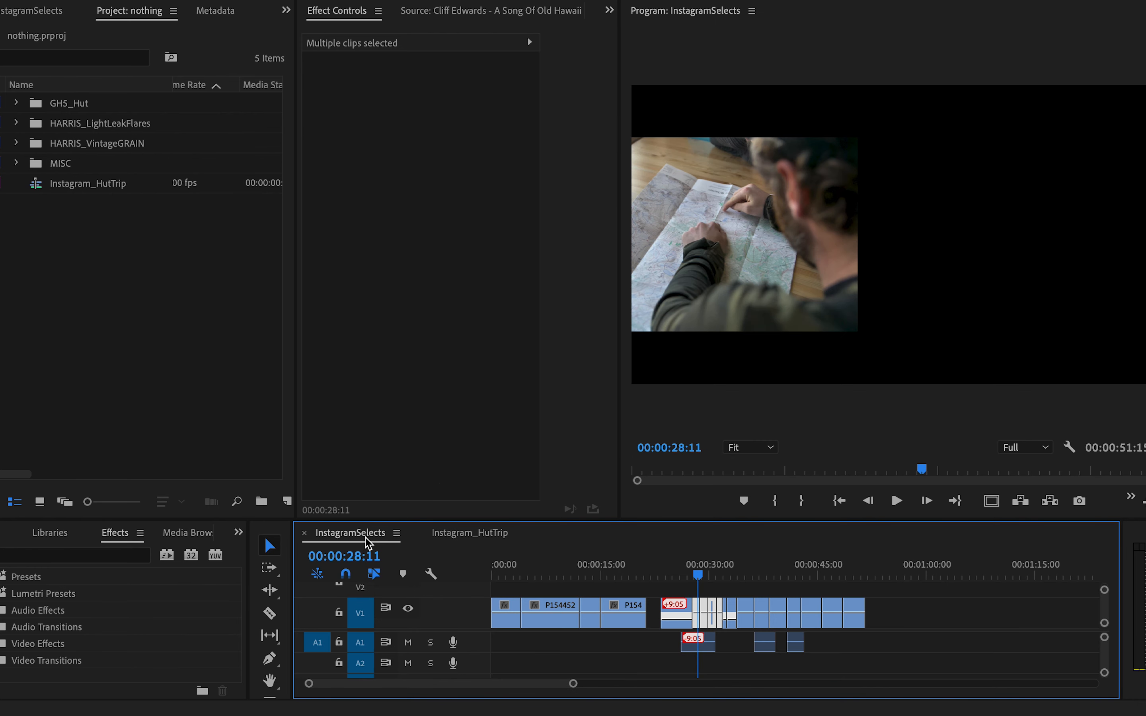
left_click(671, 567)
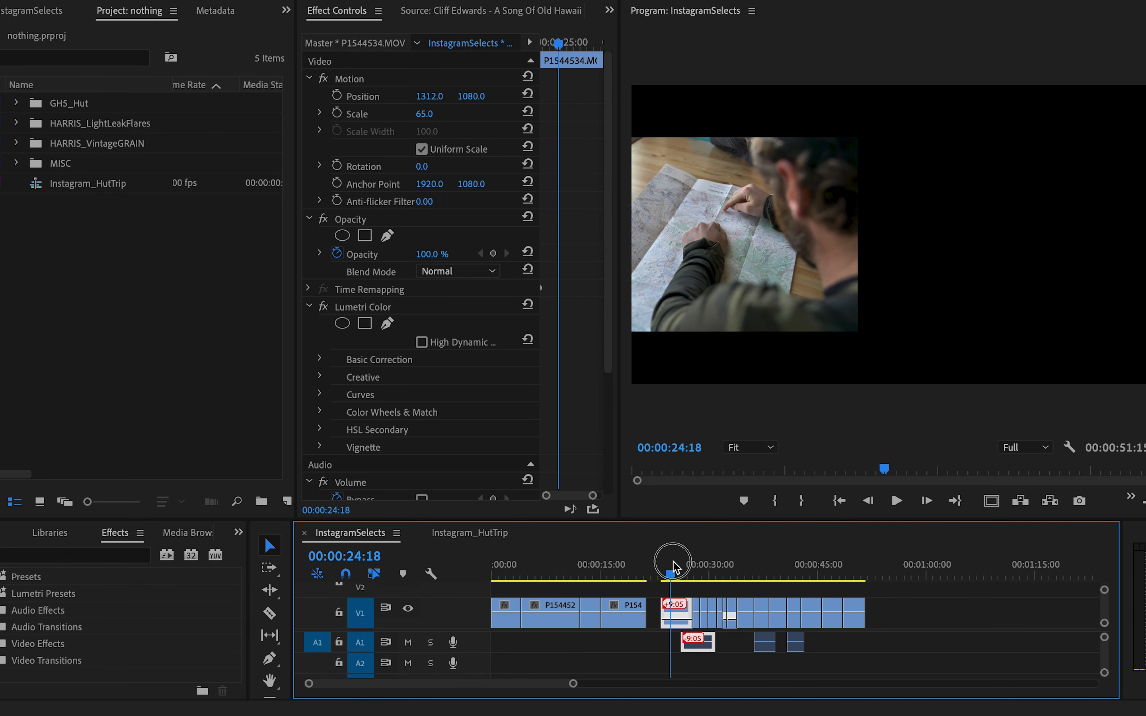
left_click_drag(676, 567, 678, 570)
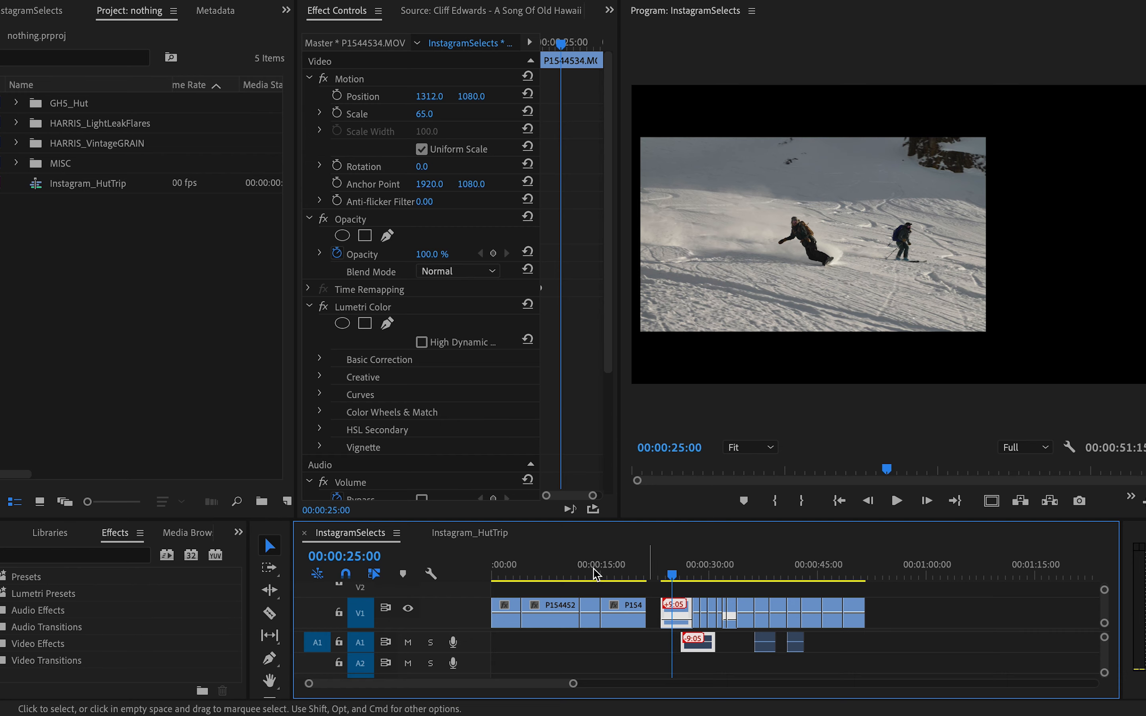
left_click(479, 532)
left_click(680, 575)
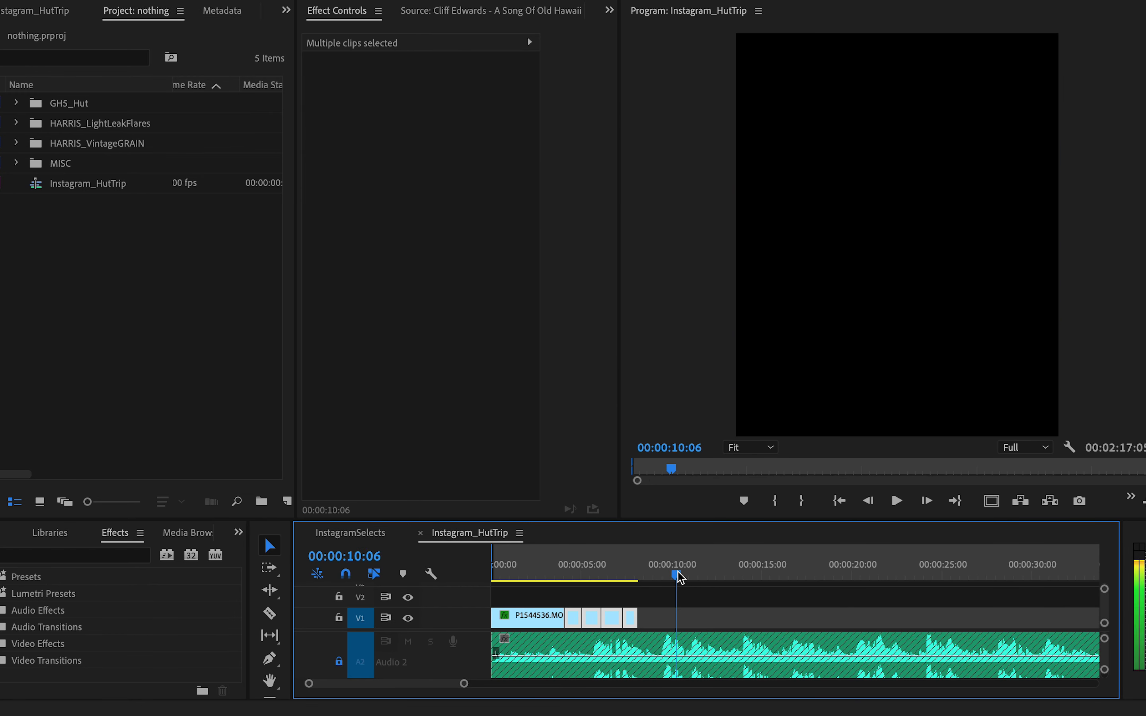
key("ctrl+v")
left_click(700, 569)
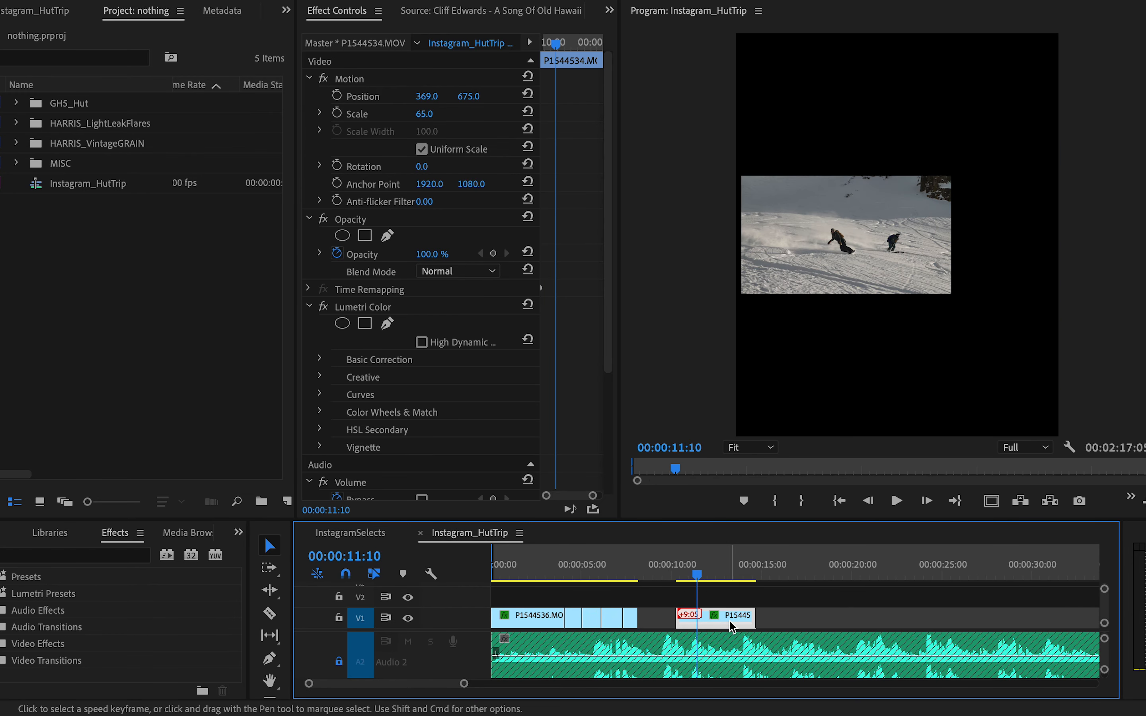
- Move the P1544534.MOV ski clip earlier so it starts directly after the mountain clip
left_click(634, 572)
left_click_drag(715, 615, 678, 616)
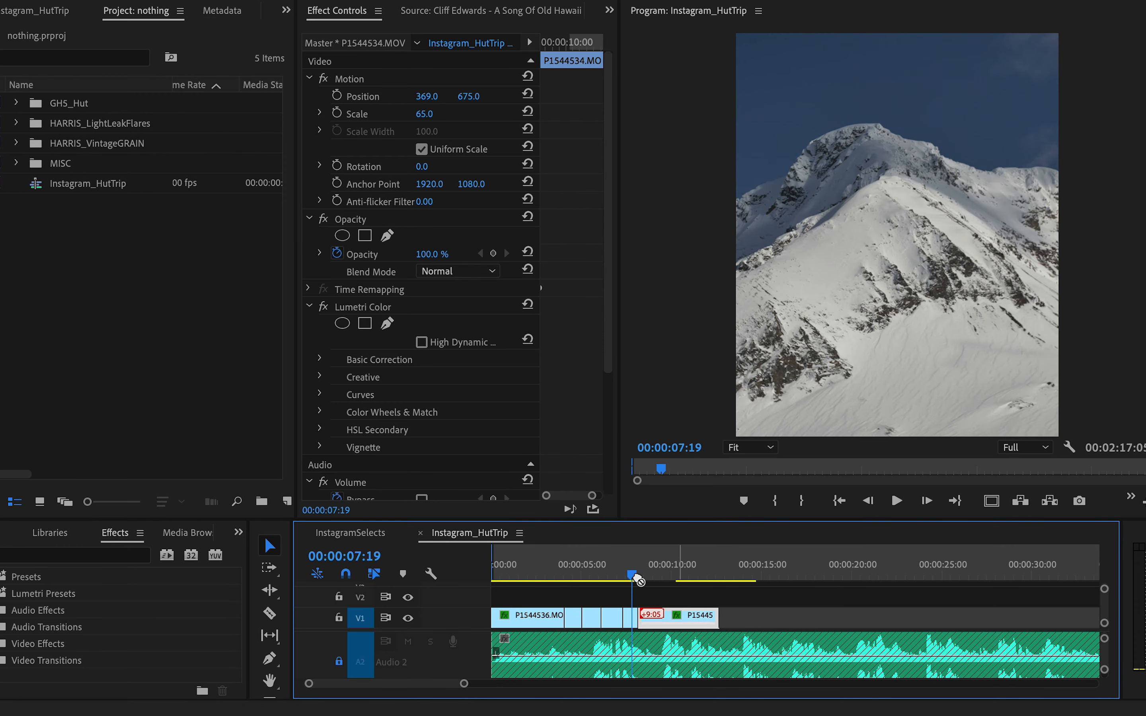
left_click_drag(634, 573, 651, 578)
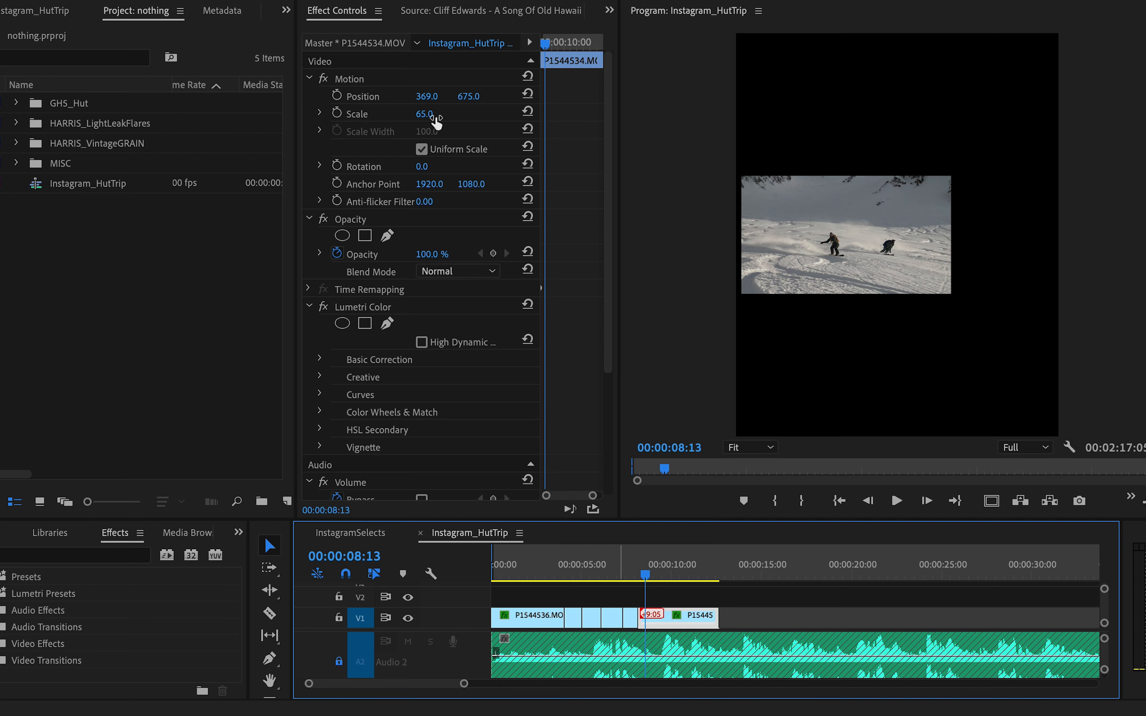
- Reset the Position of the P1544534.MOV ski clip, then set its Scale to 230 and horizontal Position to 401 to keep the riders framed
left_click(531, 93)
mouse_move(424, 114)
left_mouse_down()
mouse_move(488, 114)
mouse_move(440, 115)
left_mouse_up()
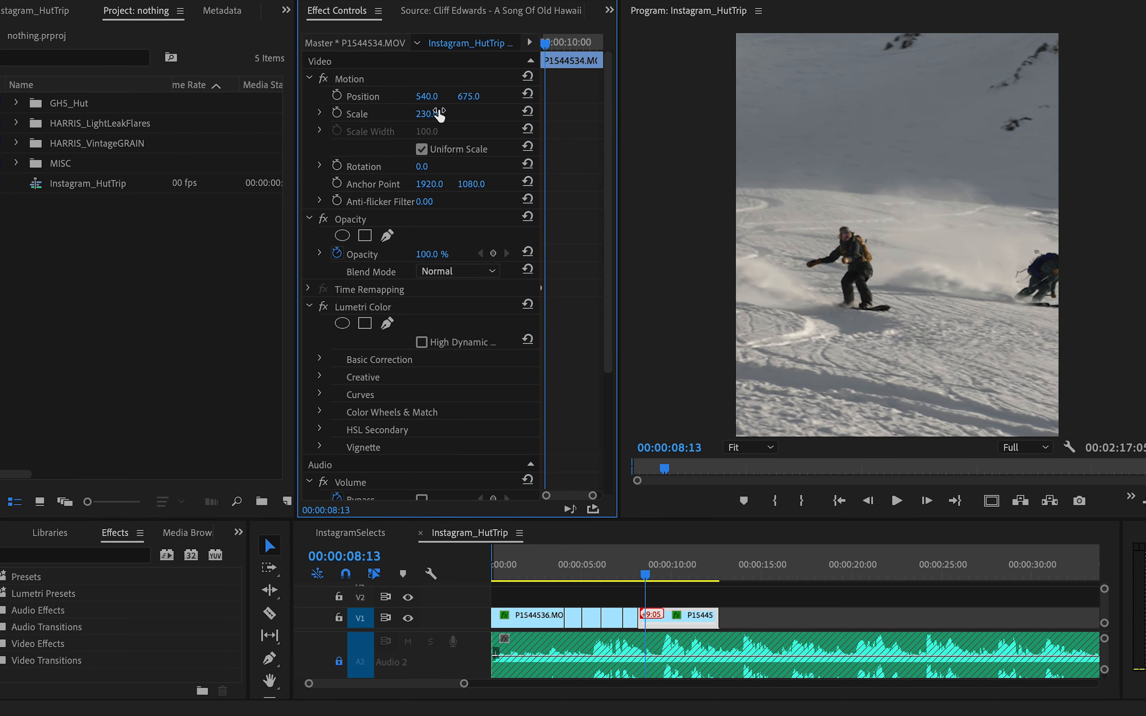
left_click_drag(651, 573, 675, 575)
left_click_drag(421, 99, 351, 99)
left_click_drag(681, 580, 708, 575)
left_click_drag(426, 96, 434, 95)
- Extend the end of the P1544534.MOV ski clip, trim it to finish at 00:00:13:04, and scrub through the result
left_click_drag(727, 621, 779, 620)
left_click_drag(713, 575, 747, 619)
key("Left")
key("Left")
key("Left")
key("Left")
key("Left")
key("Left")
key("Left")
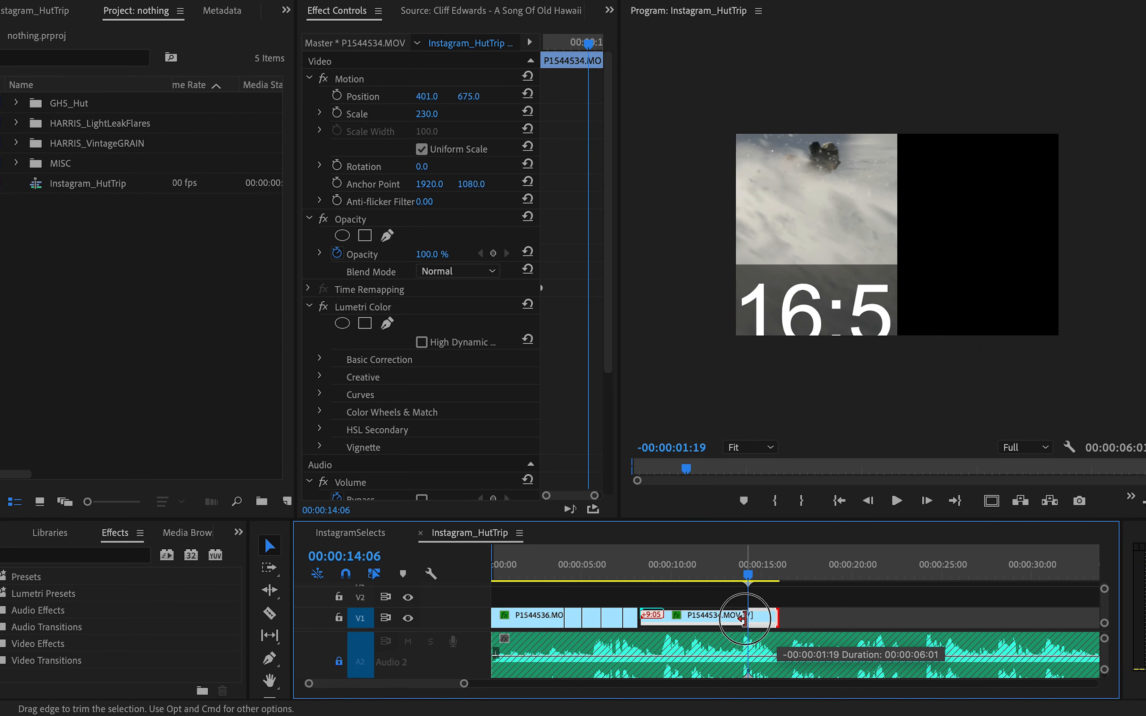
left_click_drag(742, 576, 640, 577)
left_click_drag(640, 573, 733, 567)
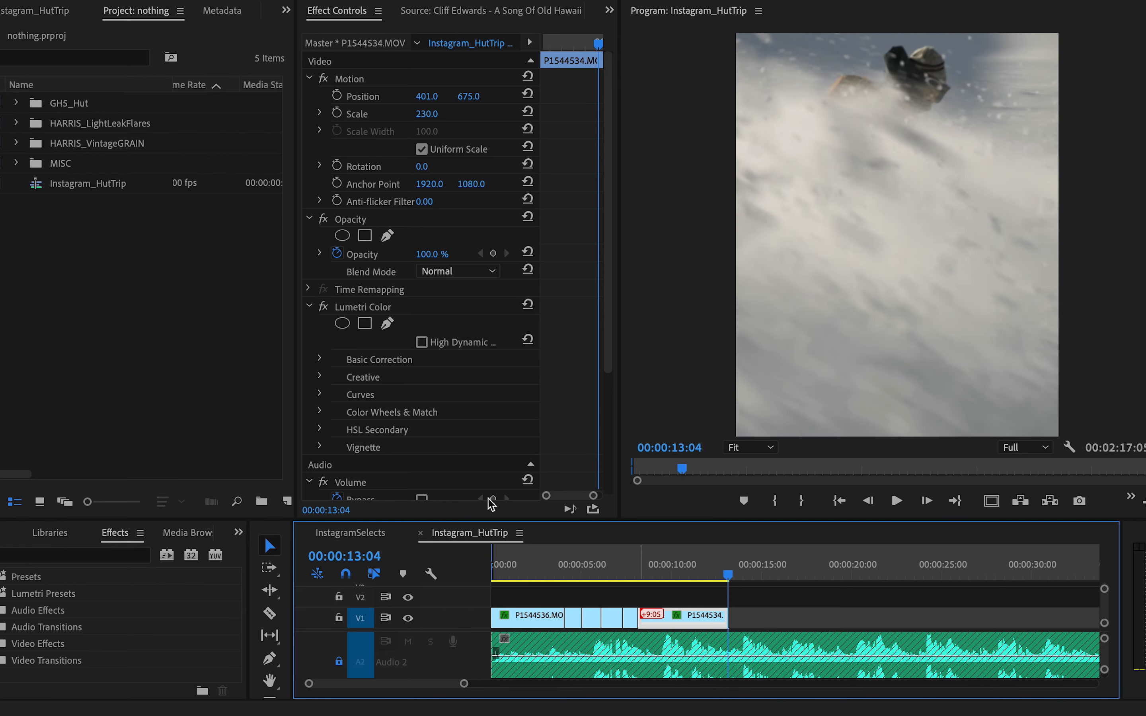
left_click(351, 535)
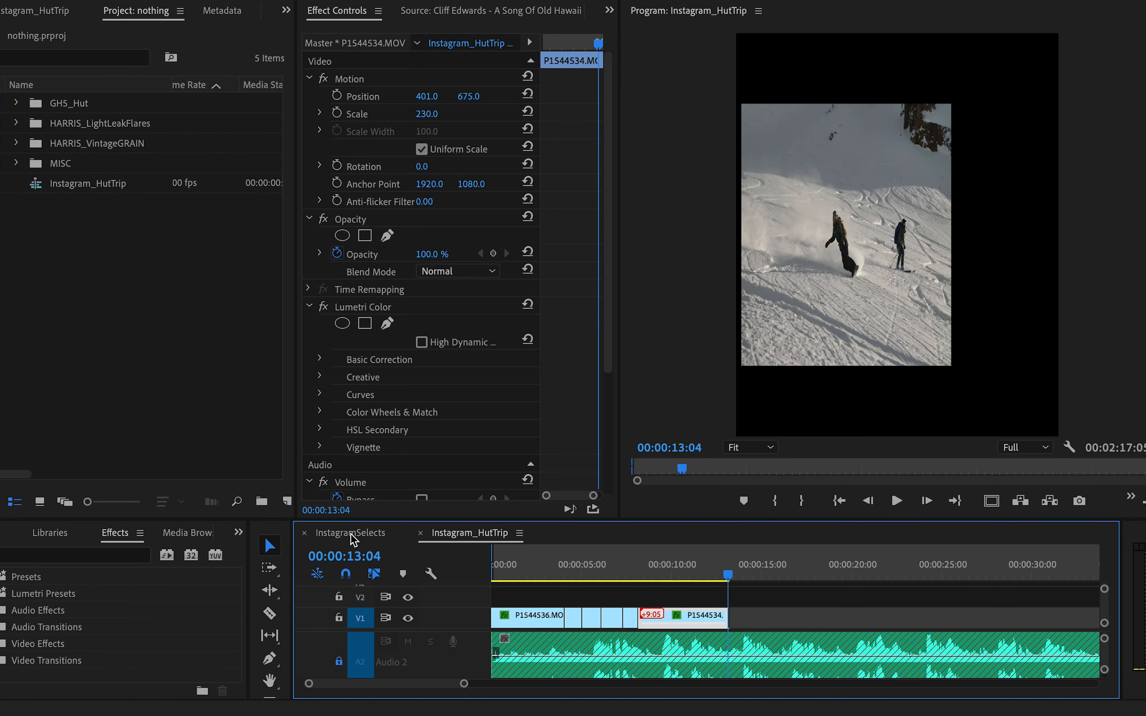
left_click(353, 534)
left_click_drag(705, 567, 733, 609)
left_click(727, 600)
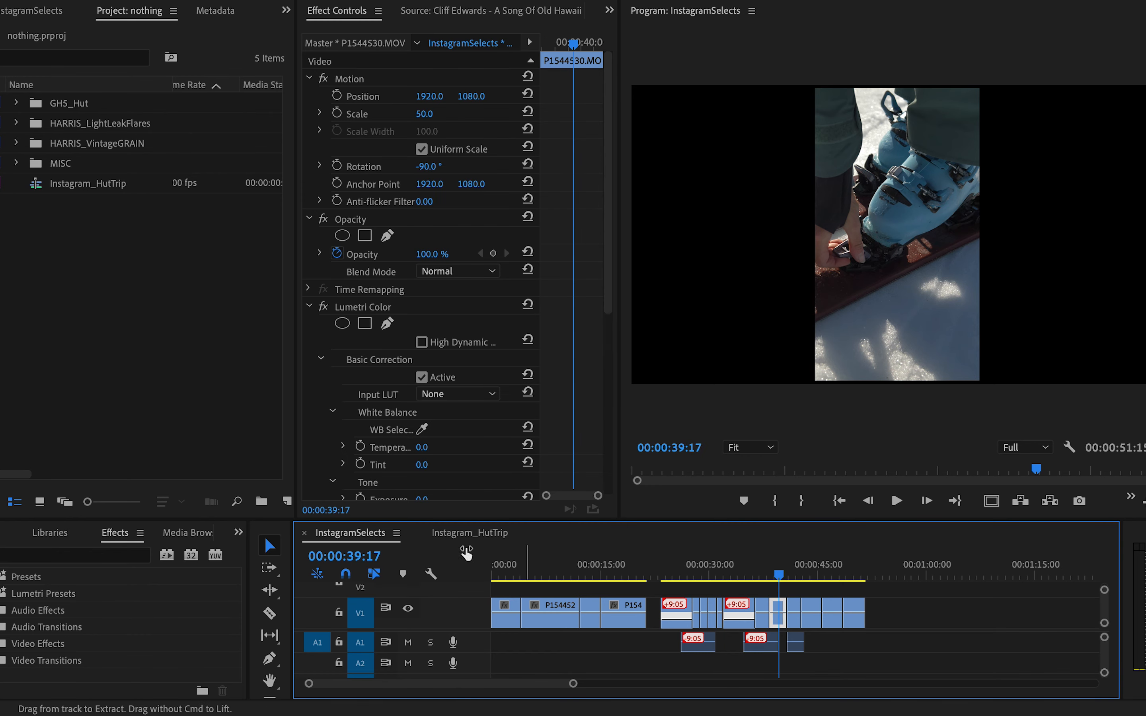
left_click(467, 535)
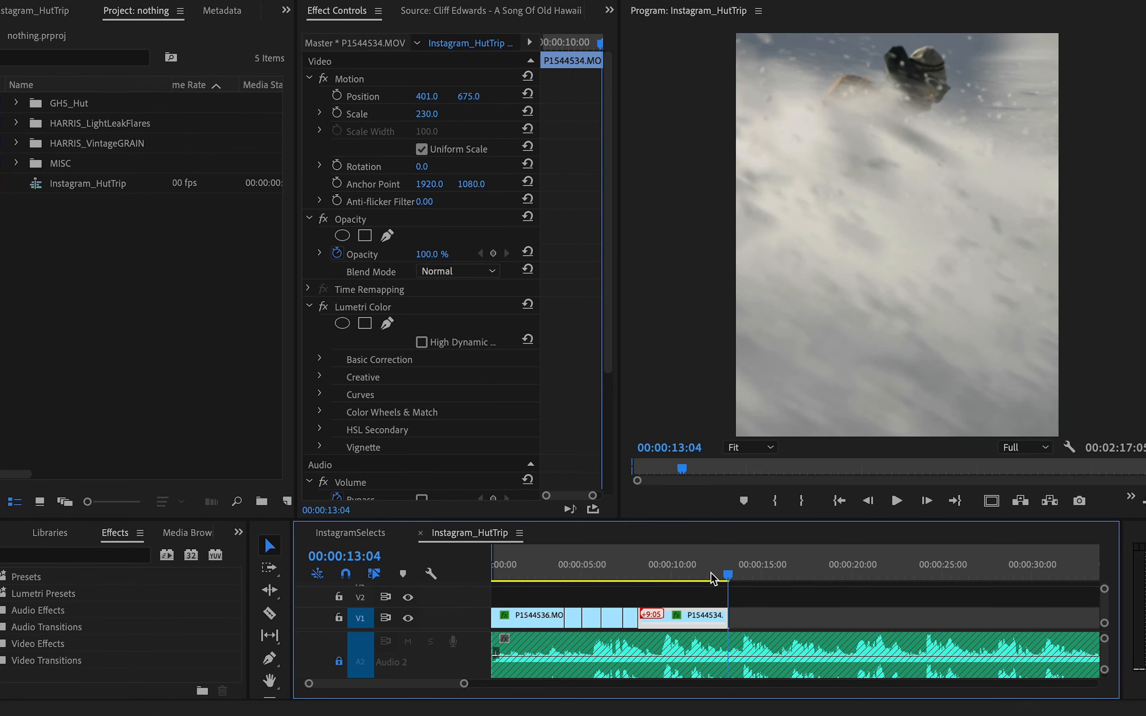
left_click(750, 569)
key("super+v")
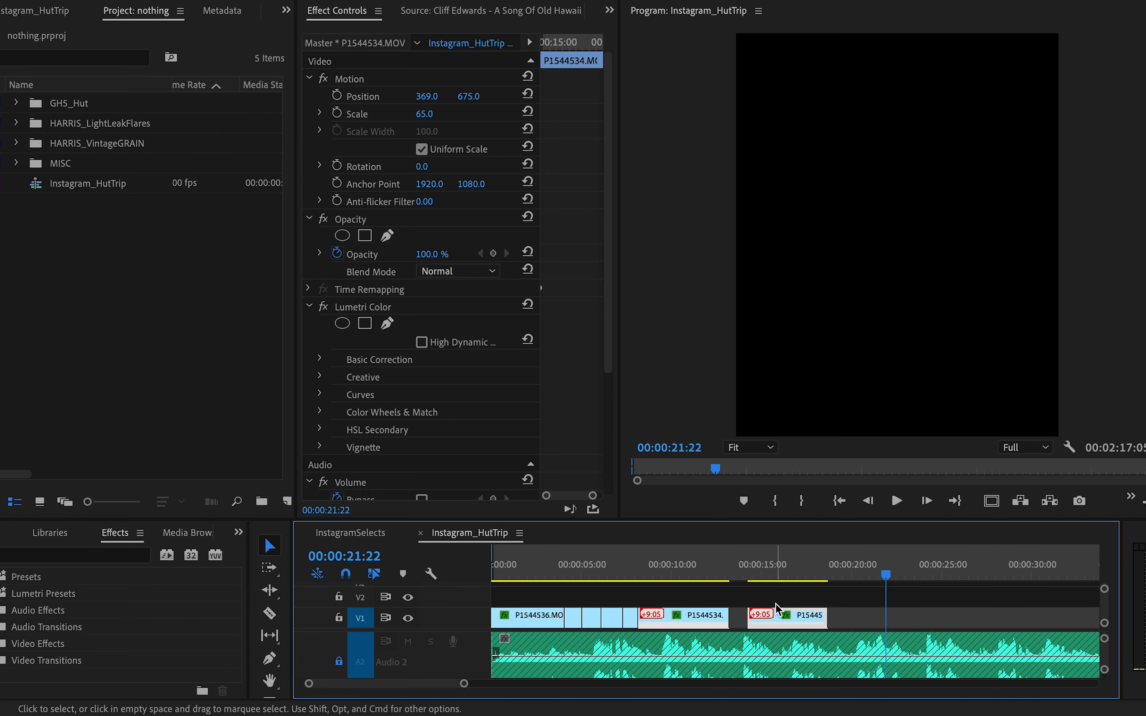
key("super+z")
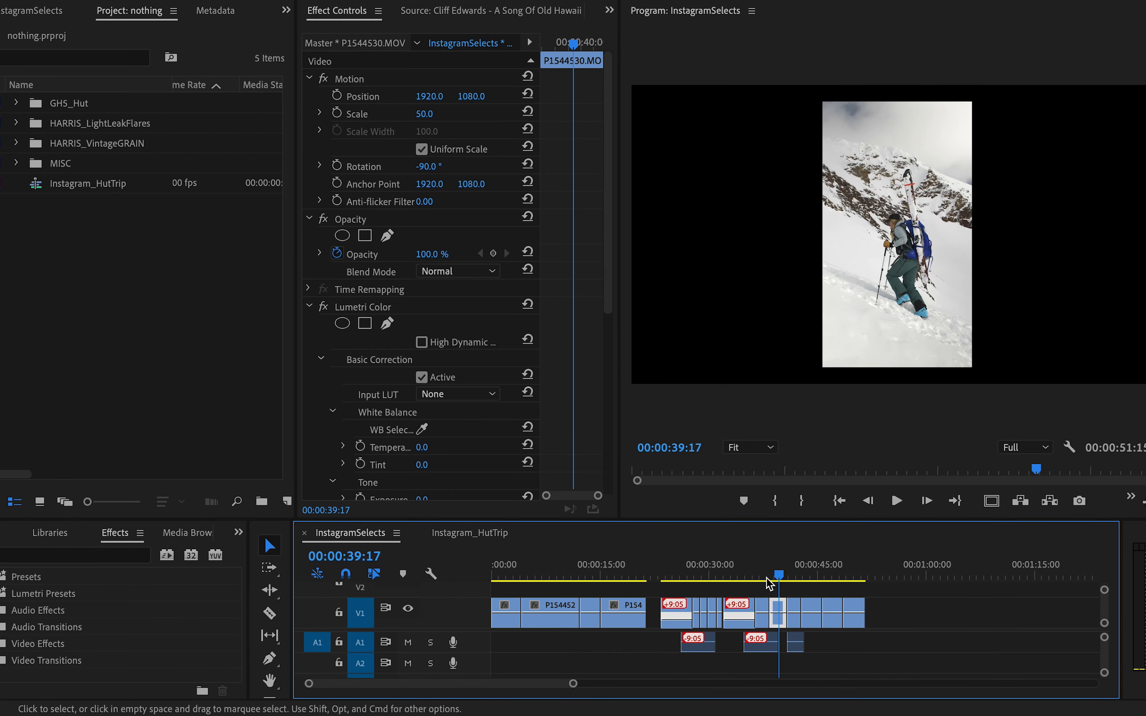
- Move the P1544534.MOV ski clip about five seconds later to leave a gap after the mountain clip
left_click_drag(770, 585, 763, 574)
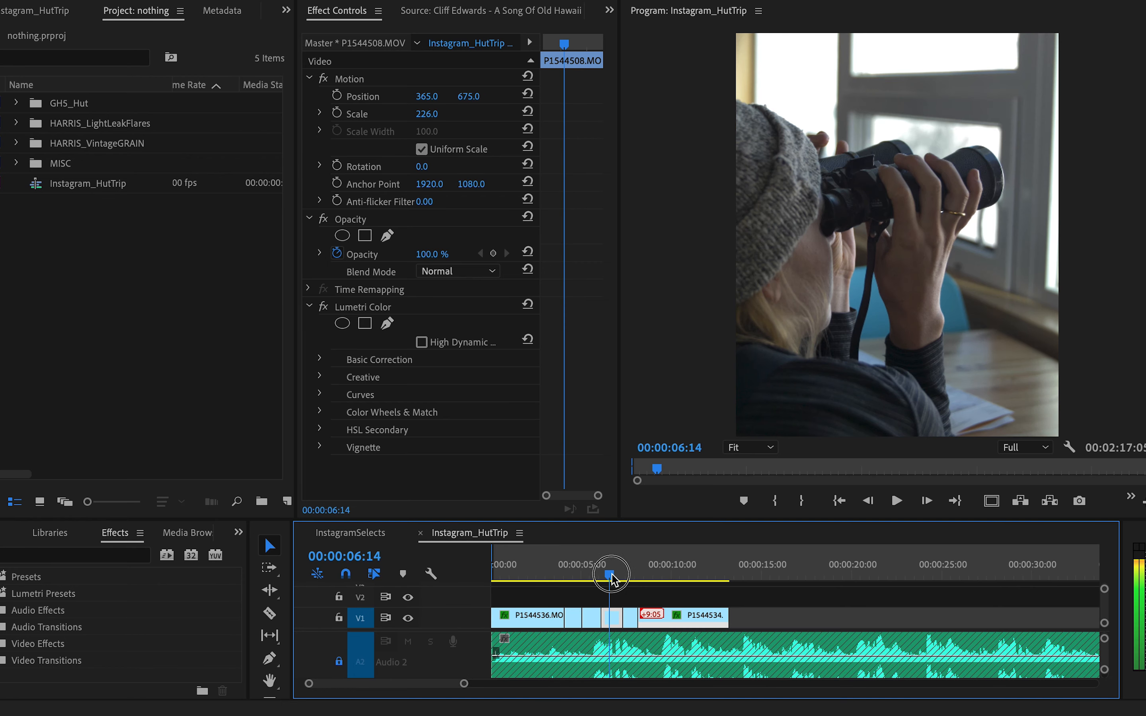
mouse_move(611, 579)
left_mouse_down()
mouse_move(569, 574)
mouse_move(633, 574)
left_mouse_up()
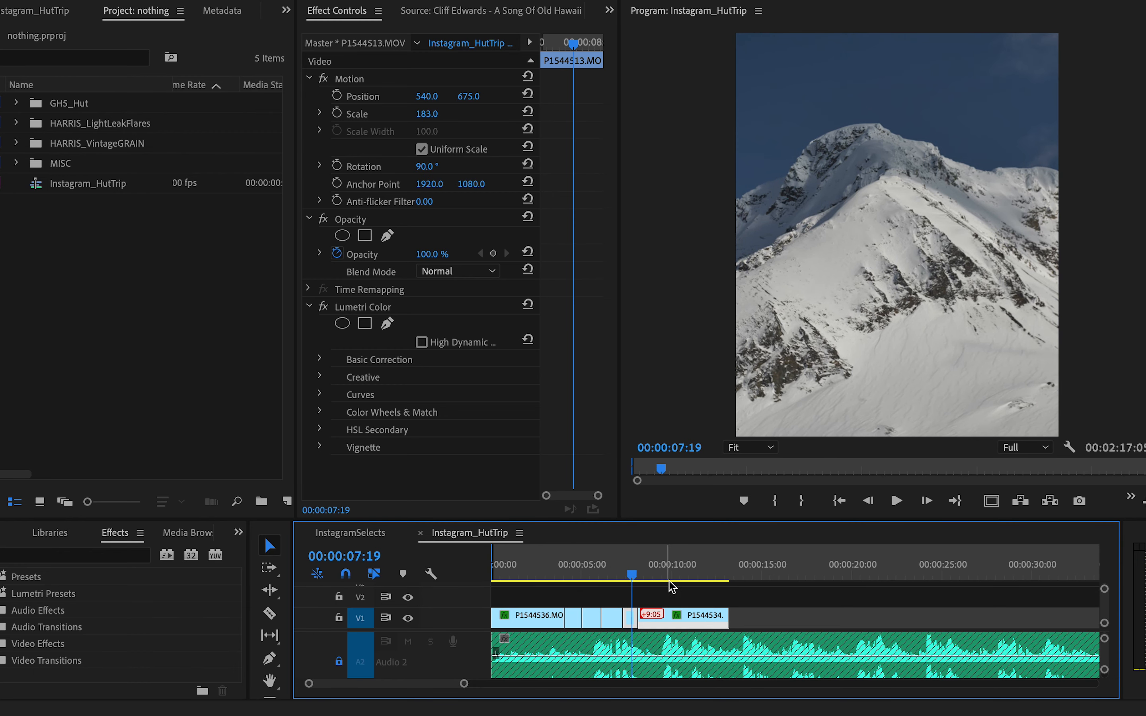
left_click_drag(672, 610, 766, 616)
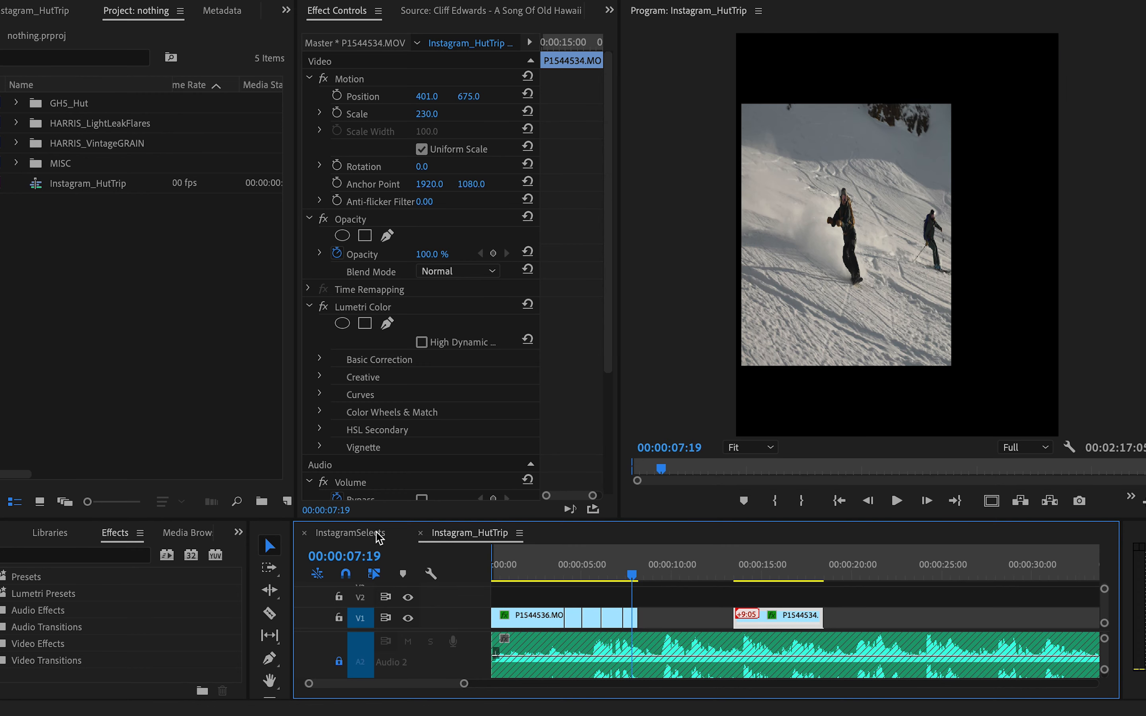
- Copy the hiking clips P1544528.MOV and P1544530.MOV from InstagramSelects and place them in Instagram_HutTrip directly after the mountain clip
left_click(360, 533)
left_click_drag(717, 568, 884, 572)
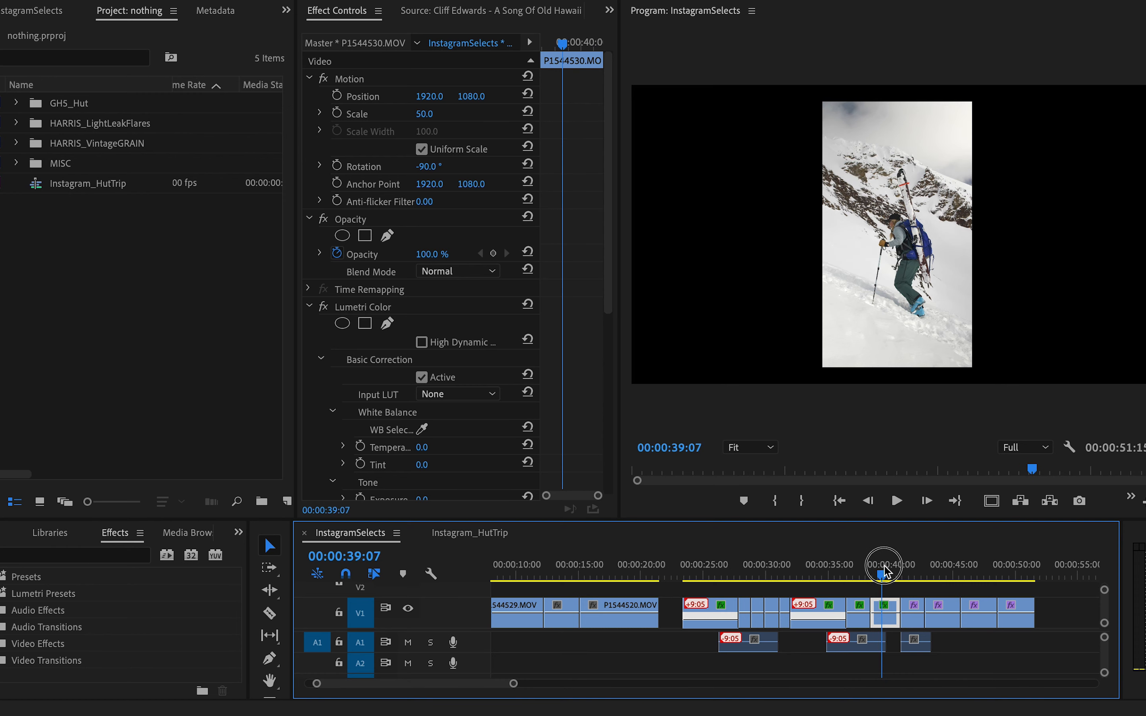
left_click_drag(858, 588, 885, 613)
key("super+v")
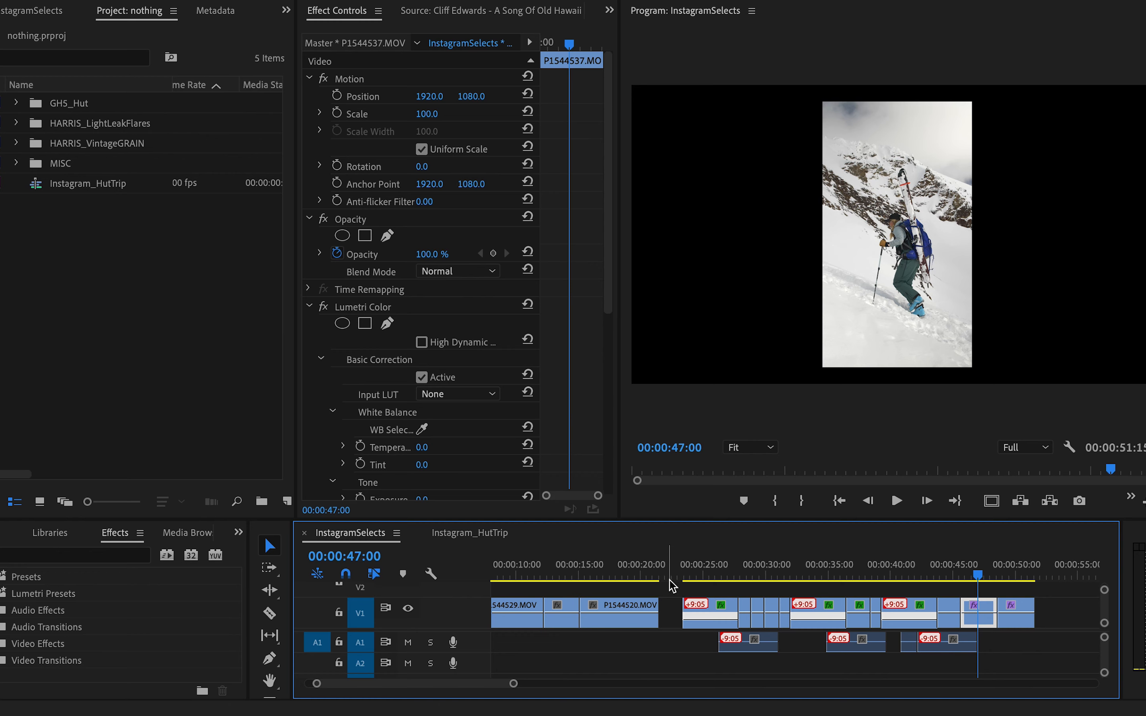
key("super+z")
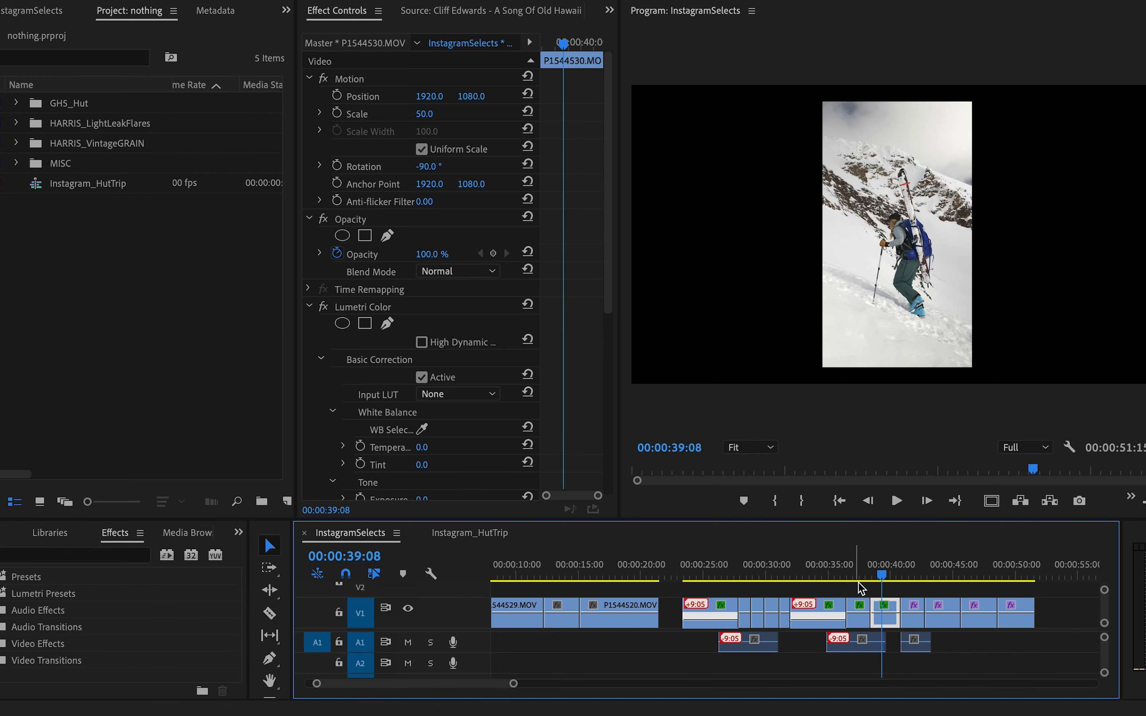
left_click_drag(859, 587, 883, 606)
key("shift+3")
left_click(658, 569)
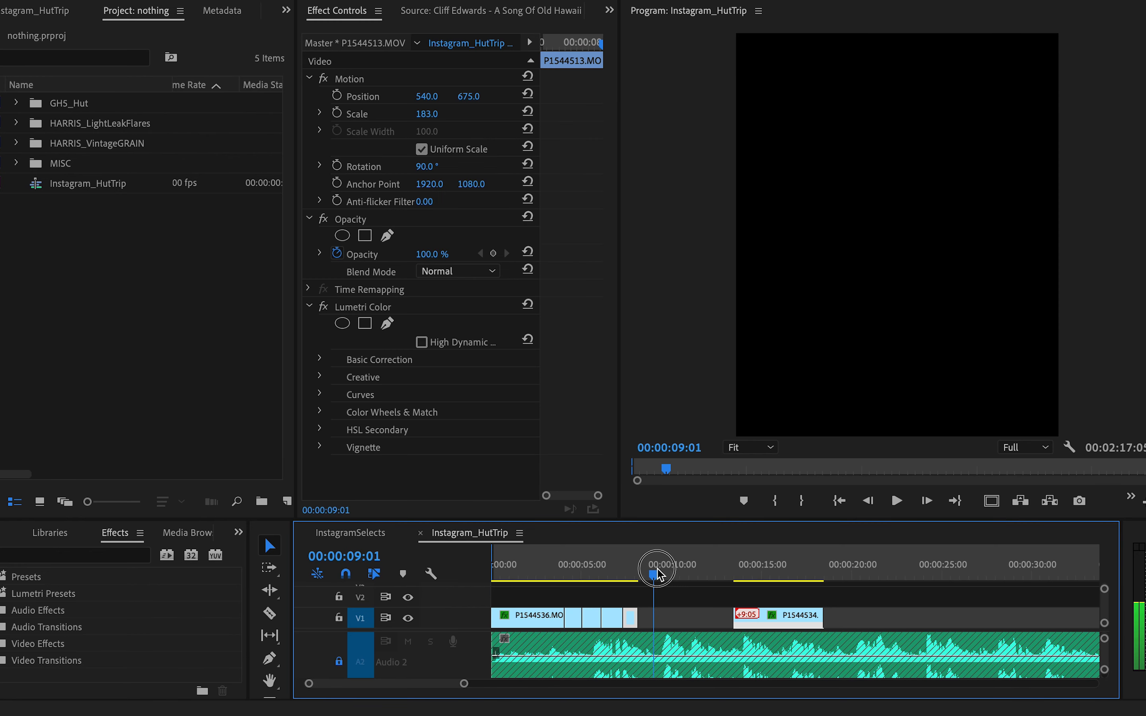
key("super+v")
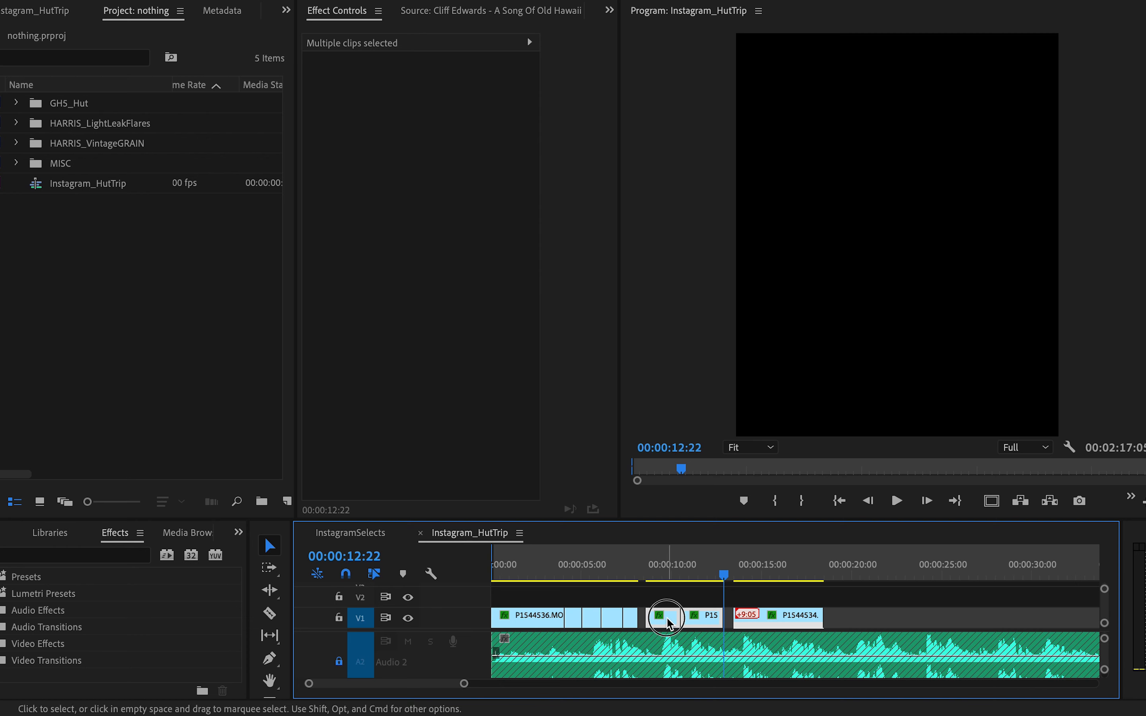
left_click_drag(668, 624, 647, 620)
left_click(639, 571)
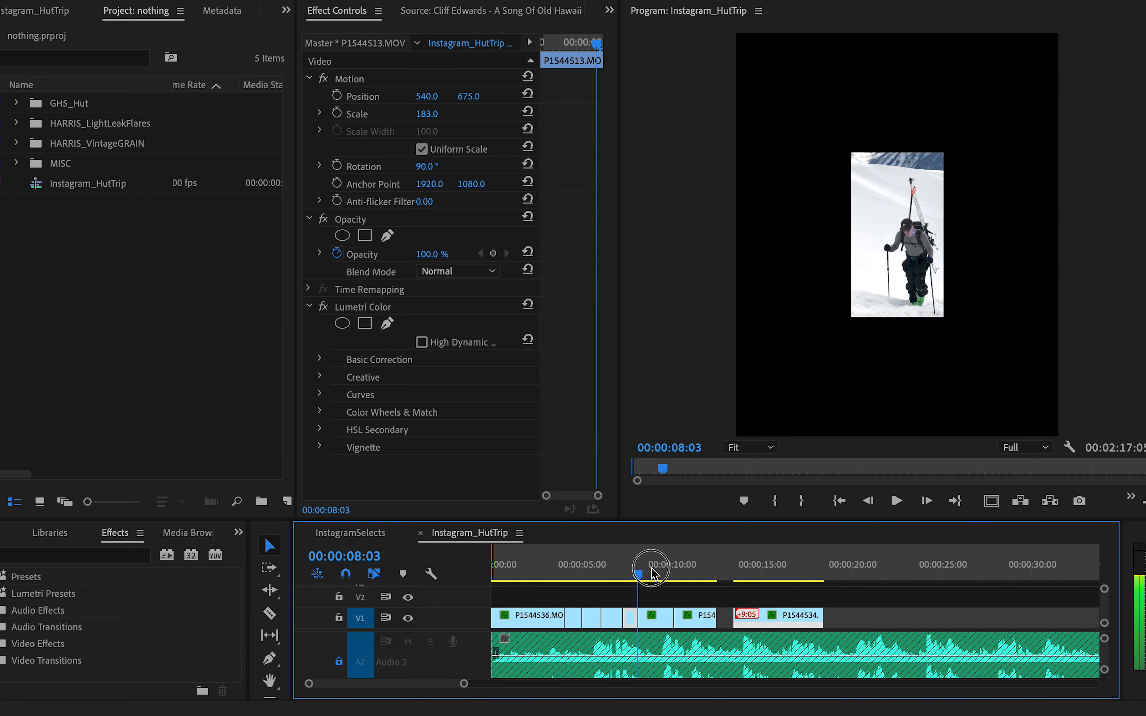
- Set the Scale of the hiking clip P1544528.MOV to 184 so it fills the vertical frame, and play it back
left_click(650, 571)
left_click(662, 612)
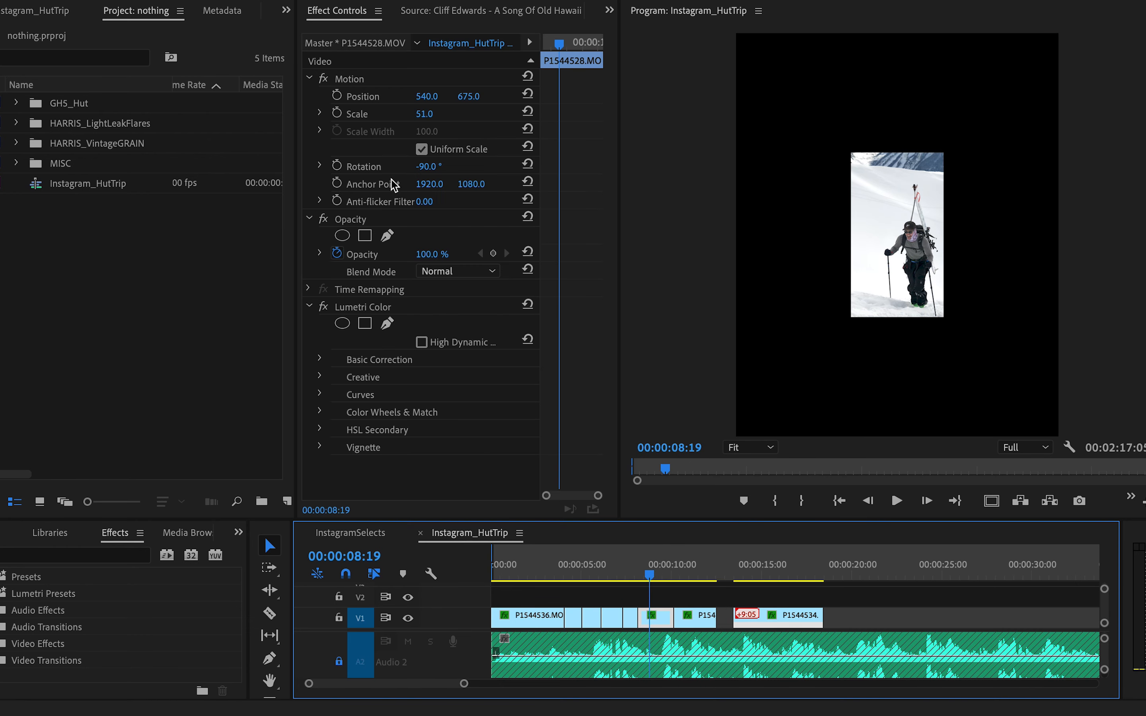
left_click_drag(424, 114, 488, 114)
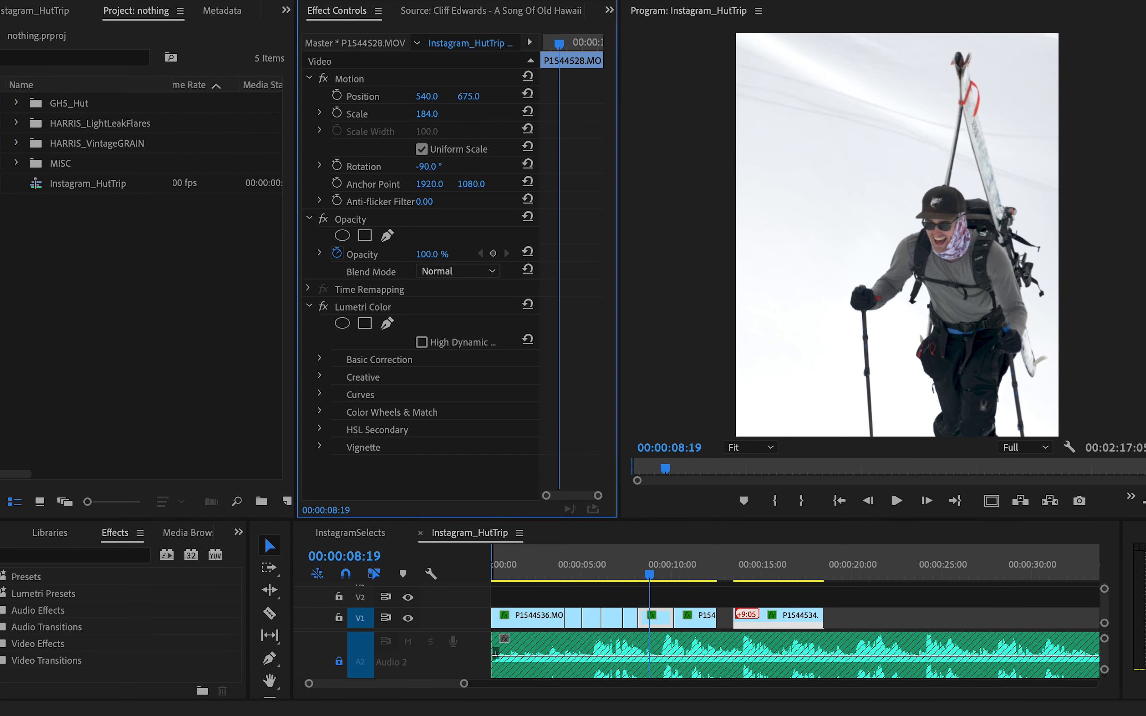
key("space")
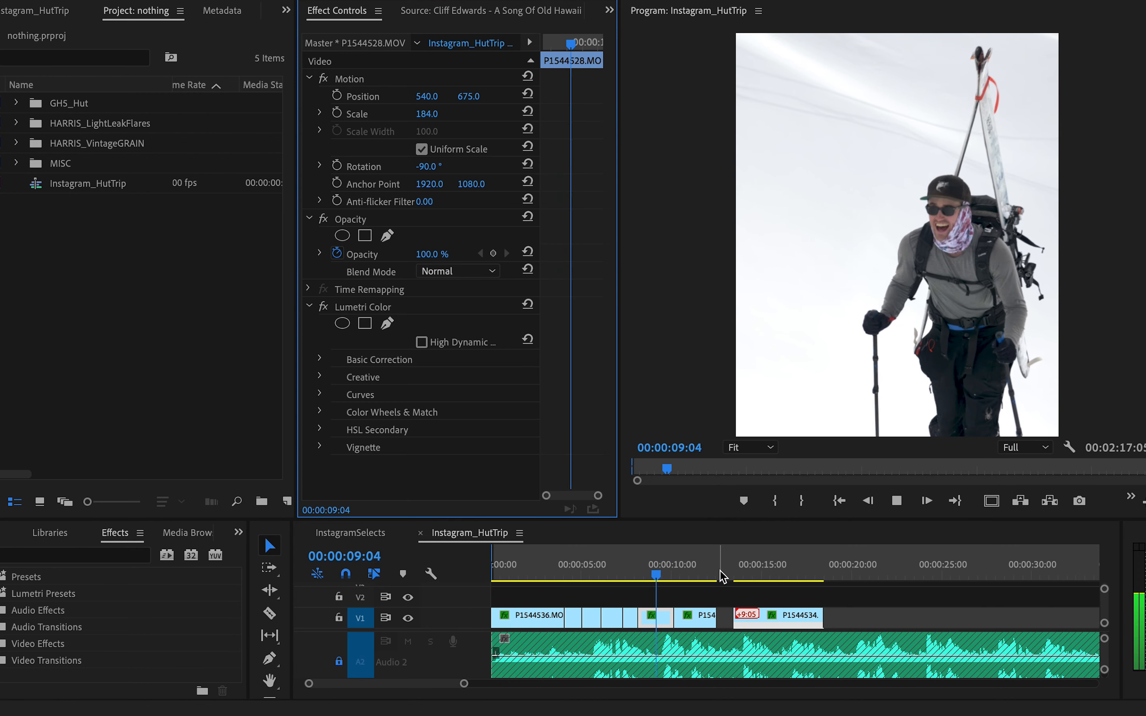
key("space")
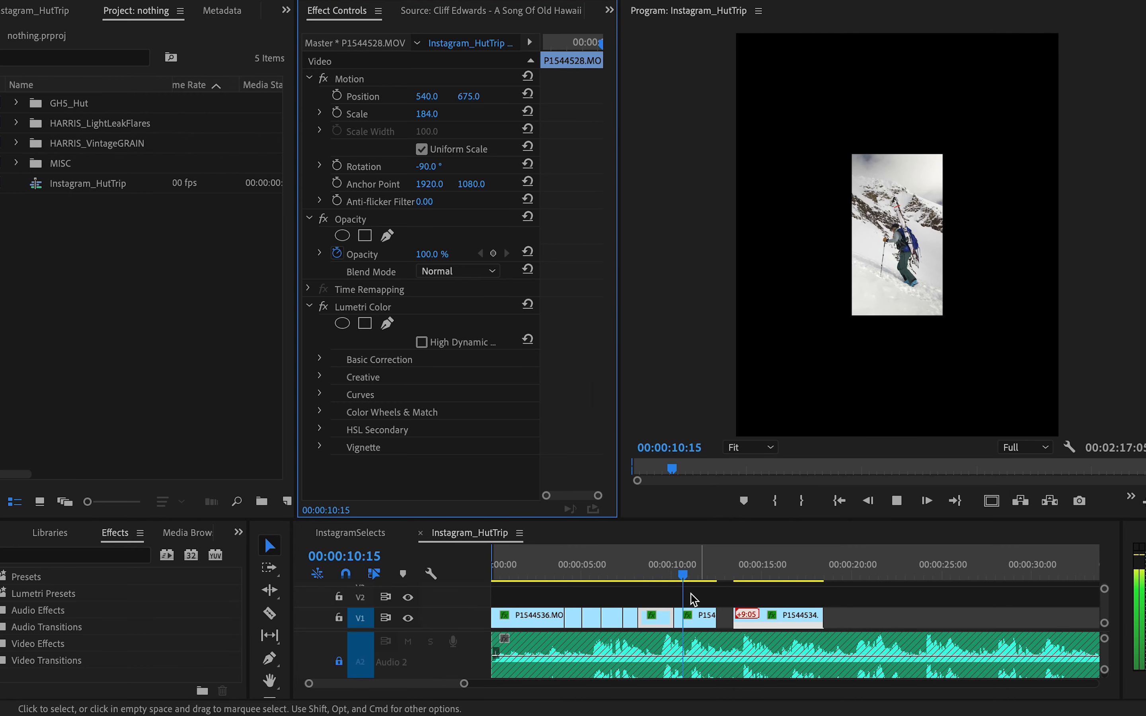
- Set the Scale of the hiking clip P1544530.MOV to 180, keeping its -90° rotation, and scrub through it
left_click(691, 616)
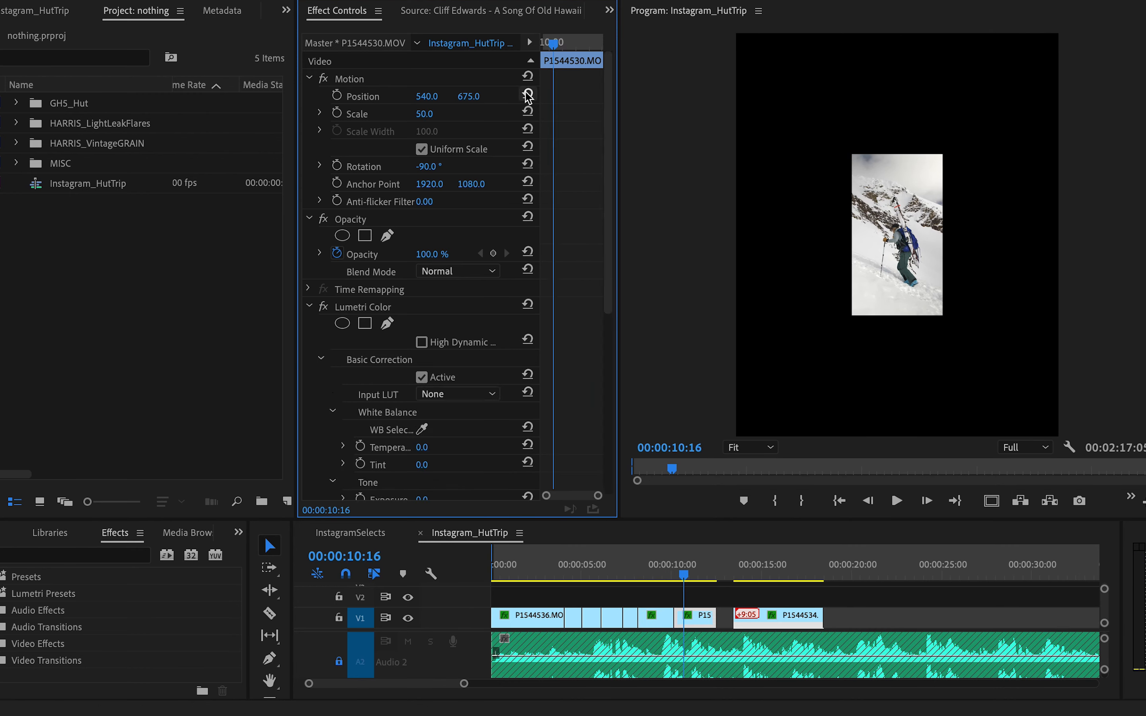
left_click(528, 77)
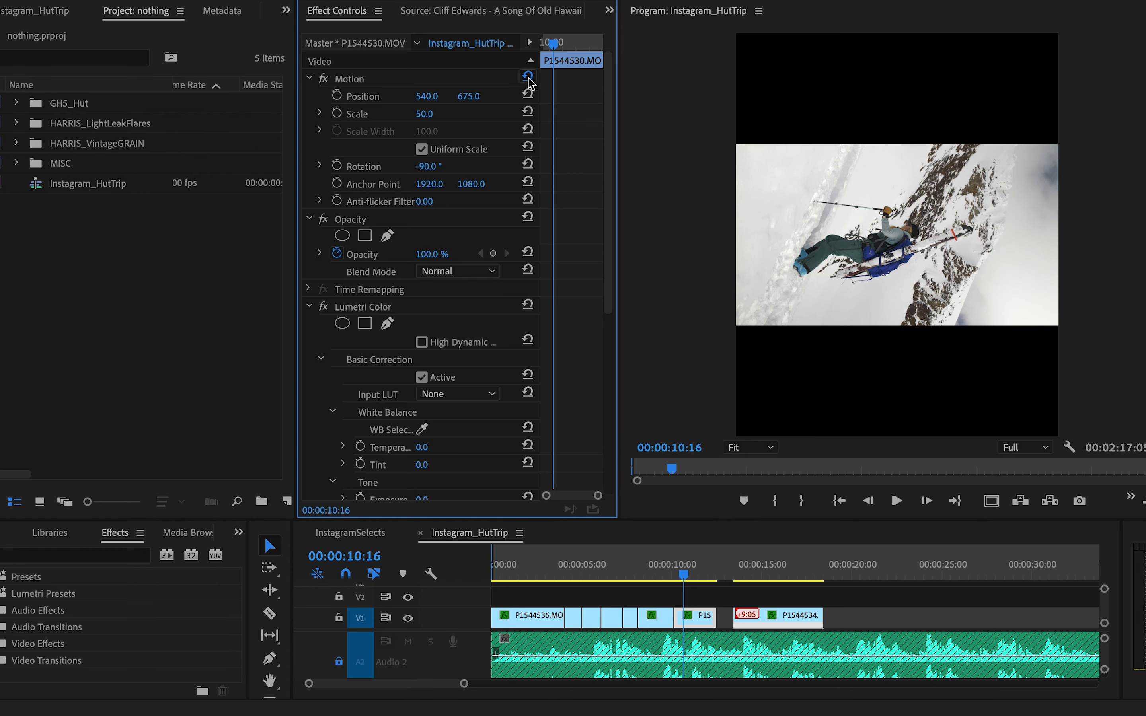
key("ctrl+z")
left_click_drag(424, 119, 576, 119)
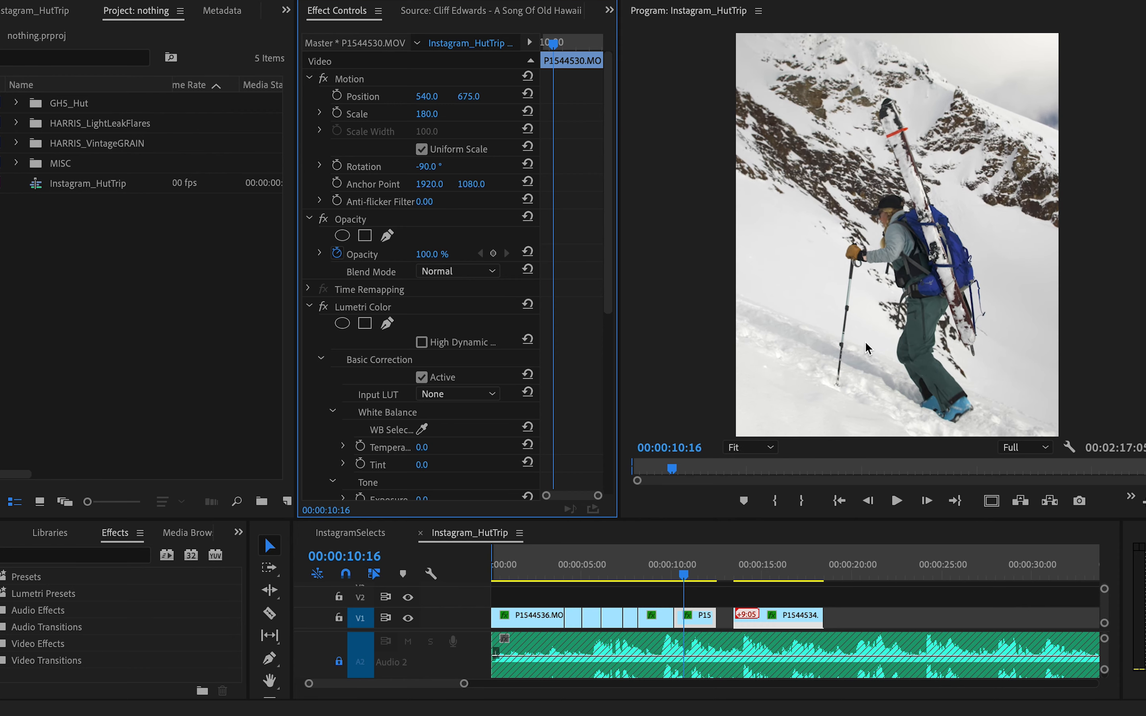
left_click_drag(668, 577, 683, 579)
mouse_move(682, 578)
left_mouse_down()
mouse_move(713, 577)
mouse_move(658, 575)
mouse_move(720, 576)
mouse_move(618, 574)
mouse_move(702, 566)
left_mouse_up()
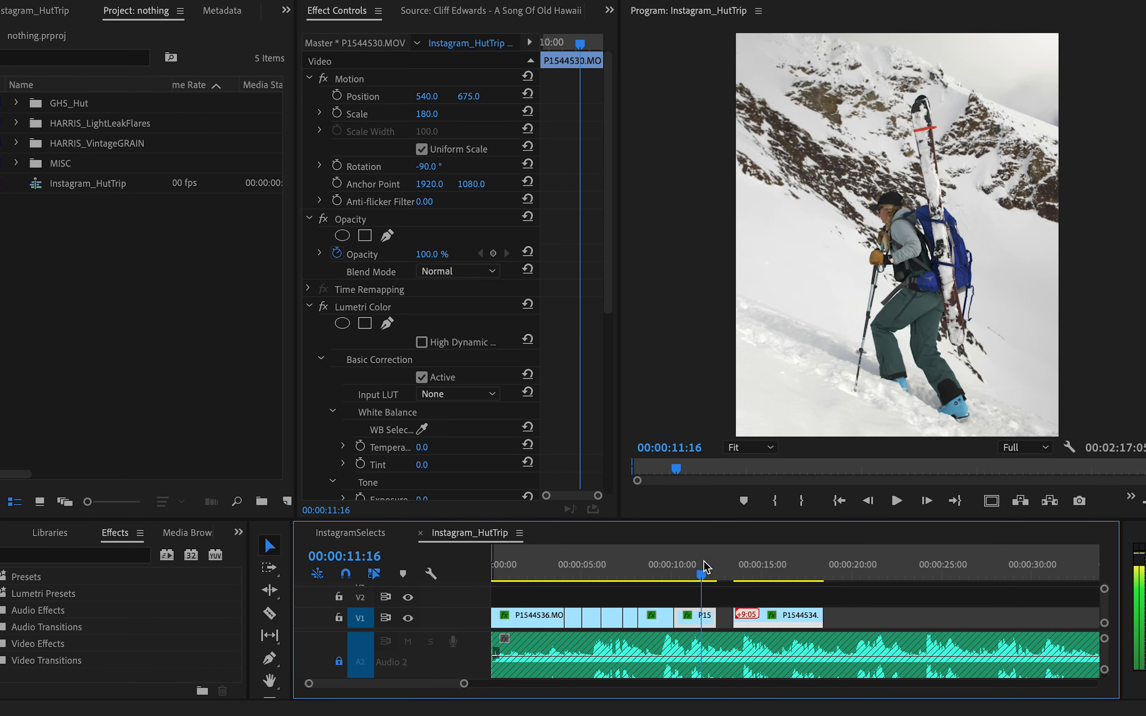
- Move the P1544534.MOV ski clip earlier to close the gap after the second hiking clip, and scrub through it
left_click(770, 608)
left_click_drag(792, 612, 775, 612)
left_click_drag(706, 577, 806, 577)
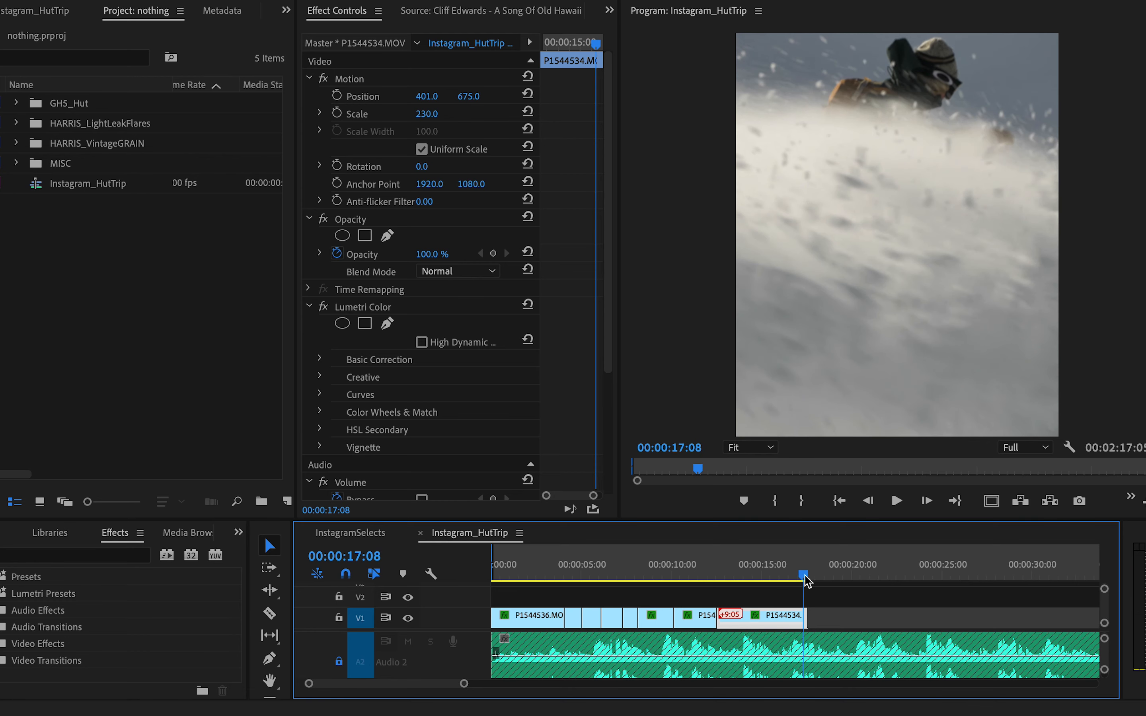
- Copy the sunset ski clip P1544535.MOV from InstagramSelects and place it in Instagram_HutTrip directly after P1544534.MOV
left_click(368, 540)
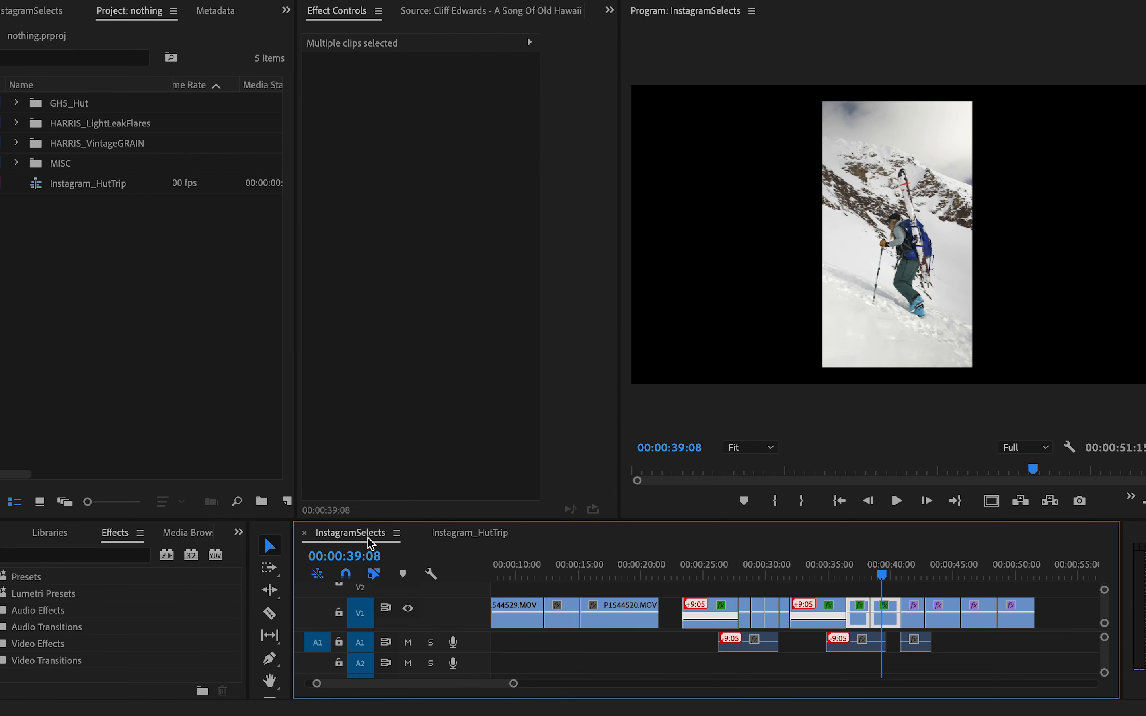
left_click_drag(908, 570, 947, 572)
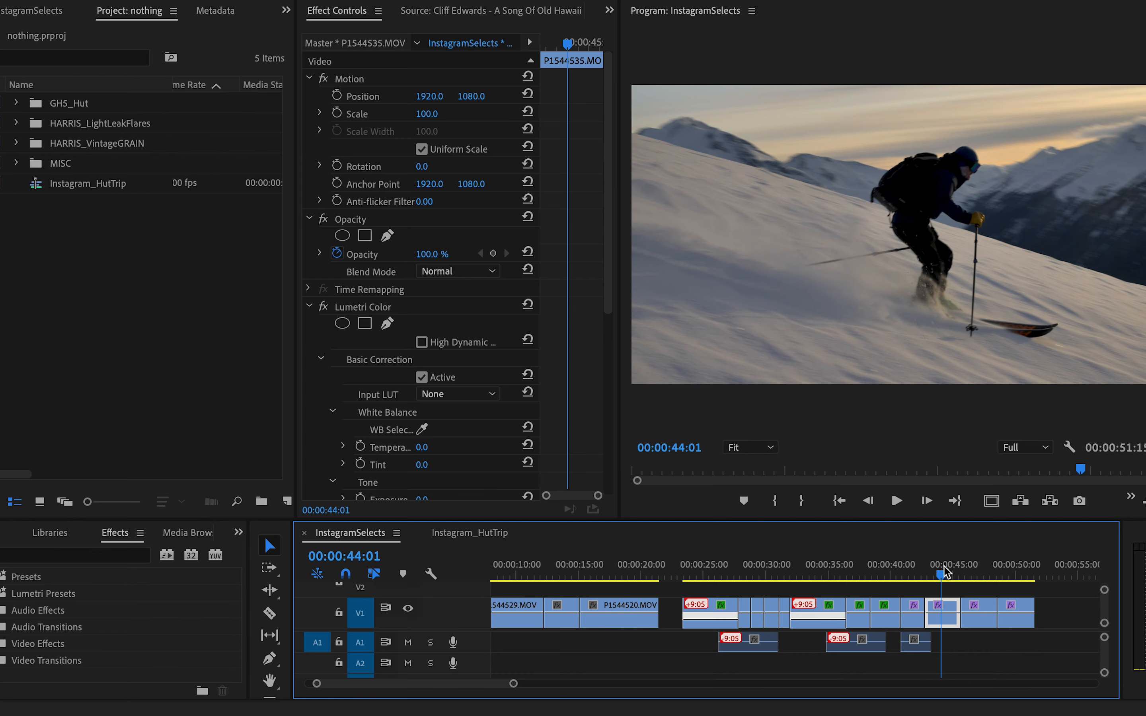
left_click(445, 533)
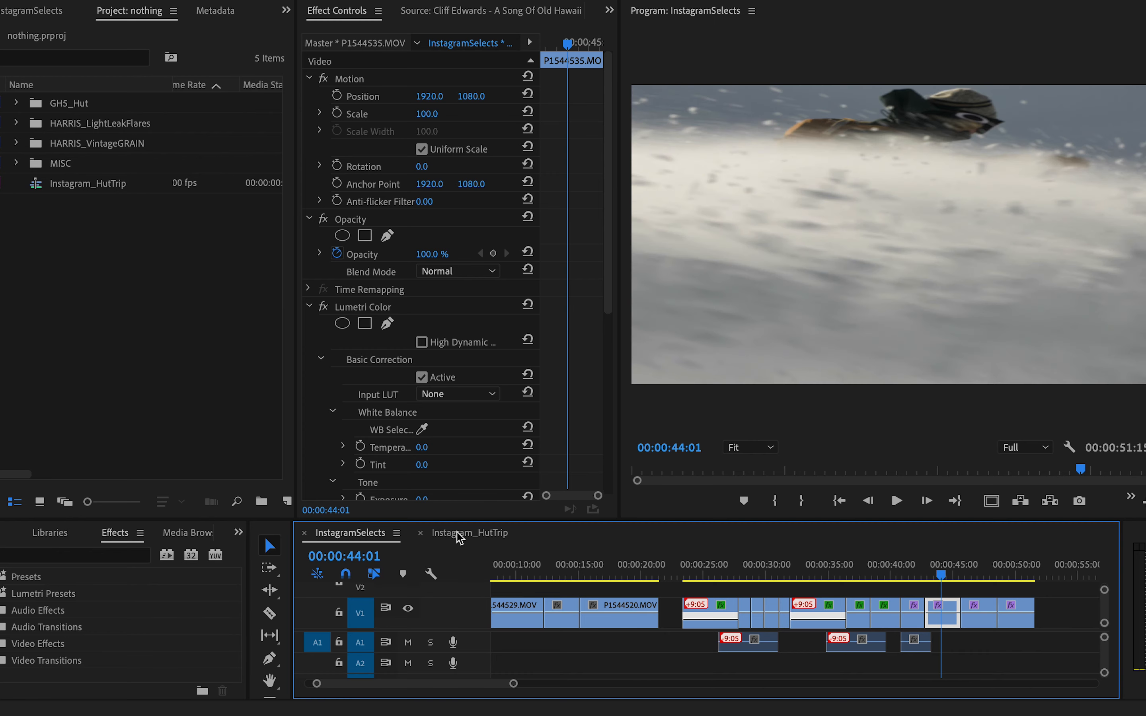
left_click(820, 567)
key("super+v")
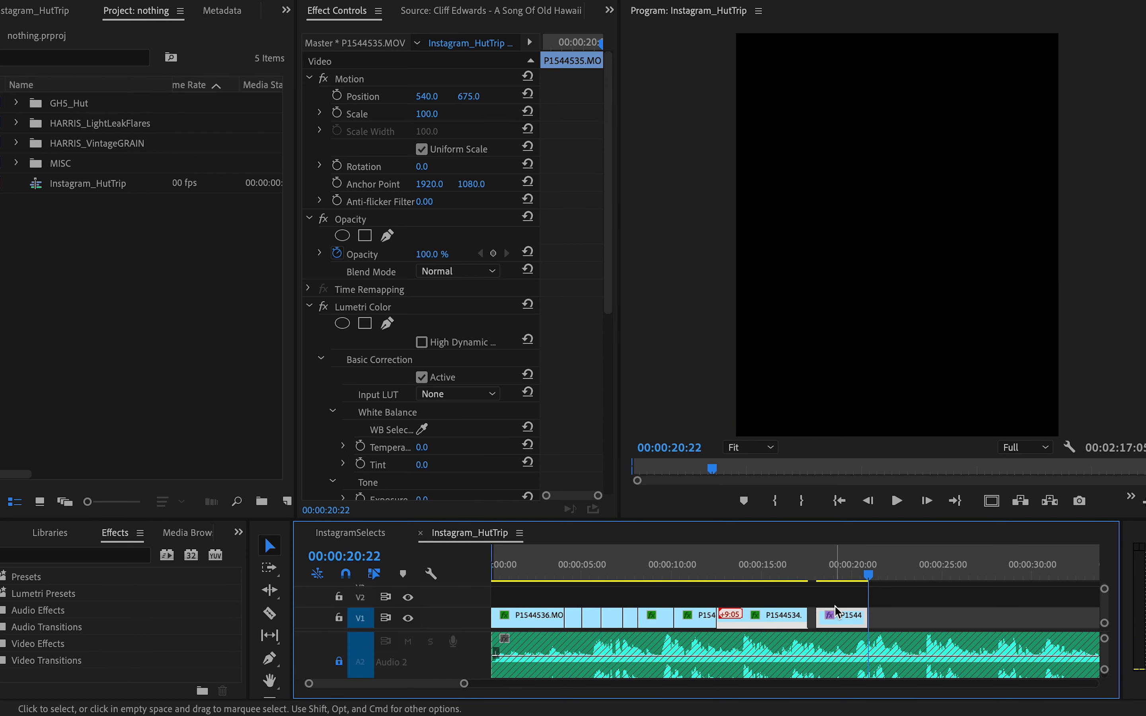
left_click_drag(838, 611, 829, 571)
- Set the Scale of P1544535.MOV to 225 and shift its horizontal Position left to bring the skier and skis fully into frame
mouse_move(421, 121)
left_mouse_down()
mouse_move(478, 121)
mouse_move(439, 115)
left_mouse_up()
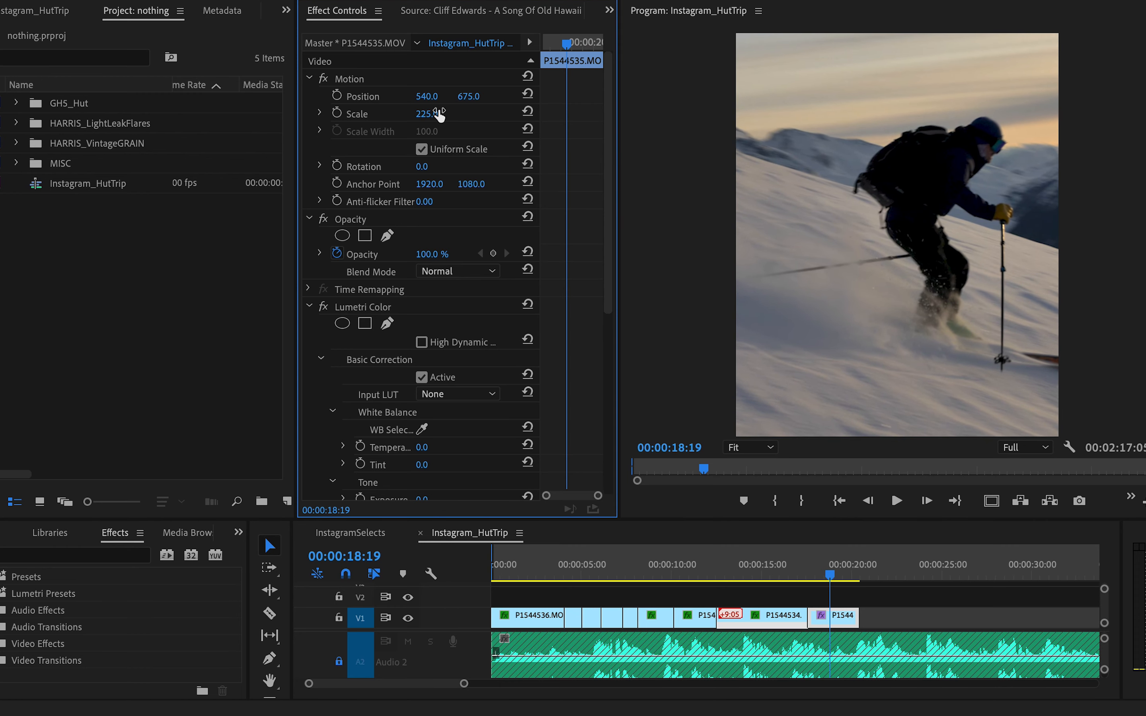
mouse_move(824, 574)
left_mouse_down()
mouse_move(808, 574)
mouse_move(834, 575)
left_mouse_up()
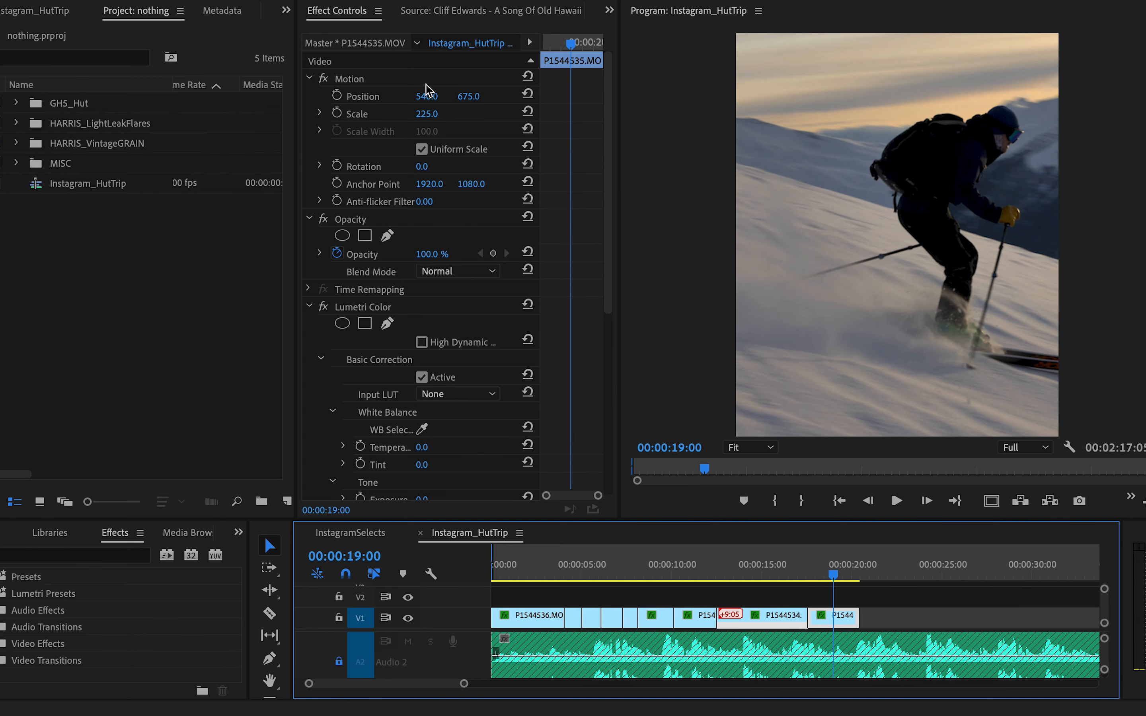
left_click_drag(428, 96, 319, 96)
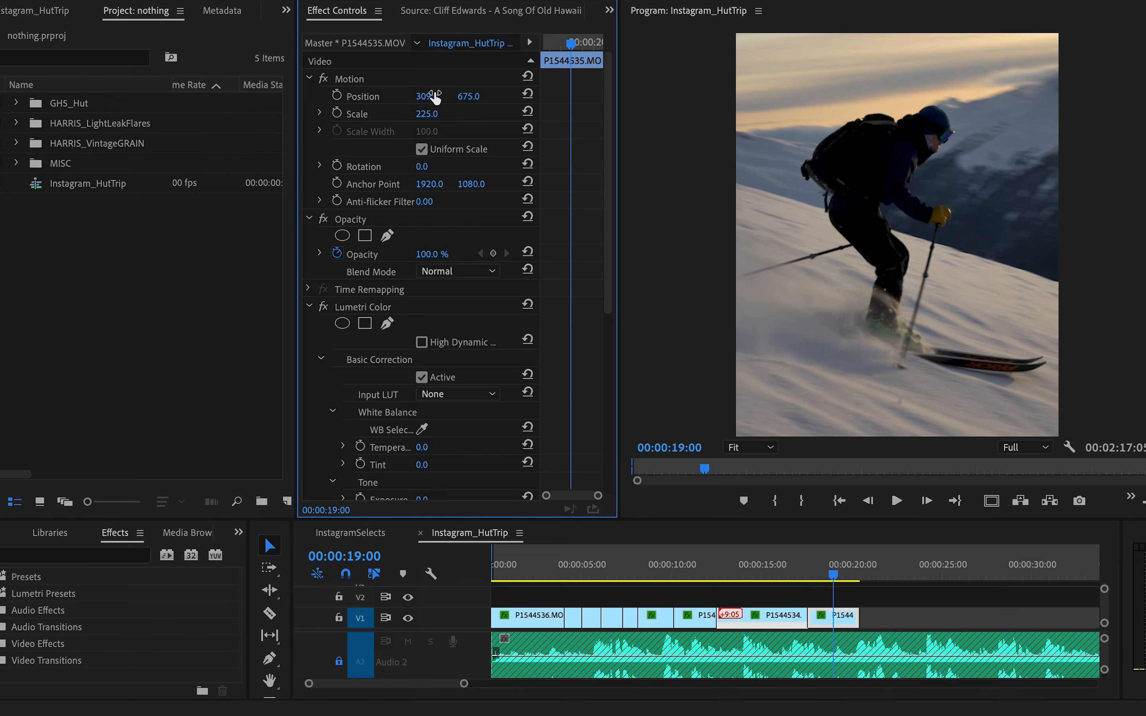
- Set the horizontal Position of P1544535.MOV to 173 and scrub through the clip to check the skier's framing
left_click_drag(805, 574, 839, 574)
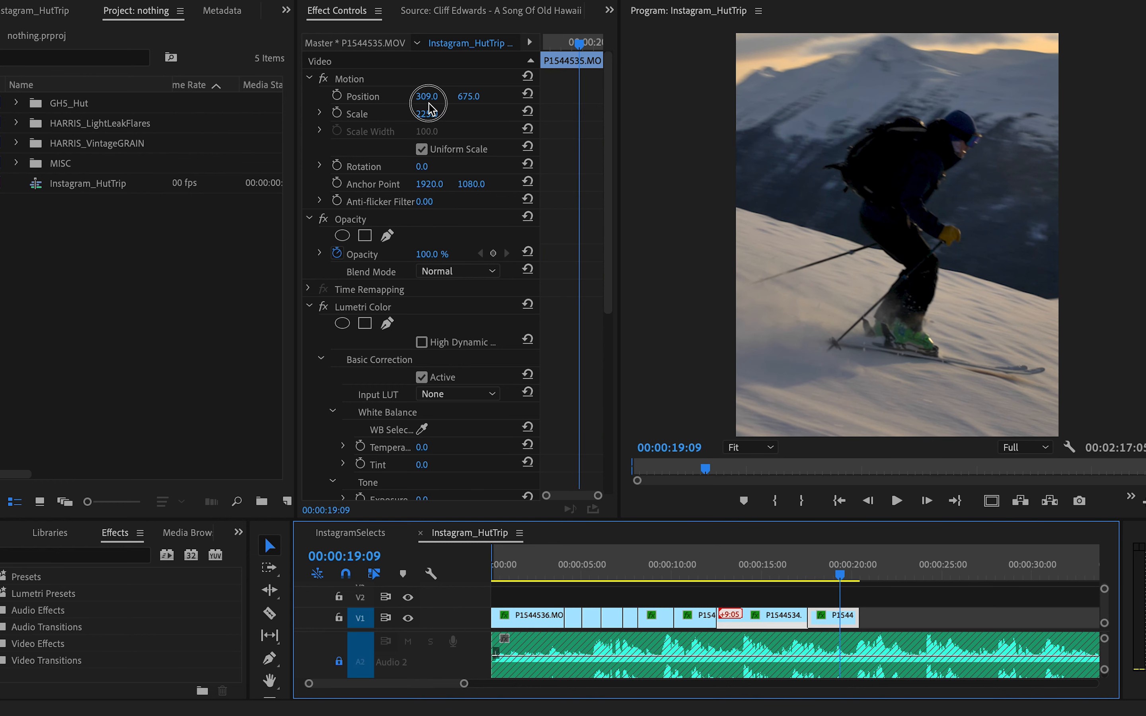
left_click(398, 105)
mouse_move(429, 96)
left_mouse_down()
mouse_move(417, 96)
mouse_move(435, 97)
left_mouse_up()
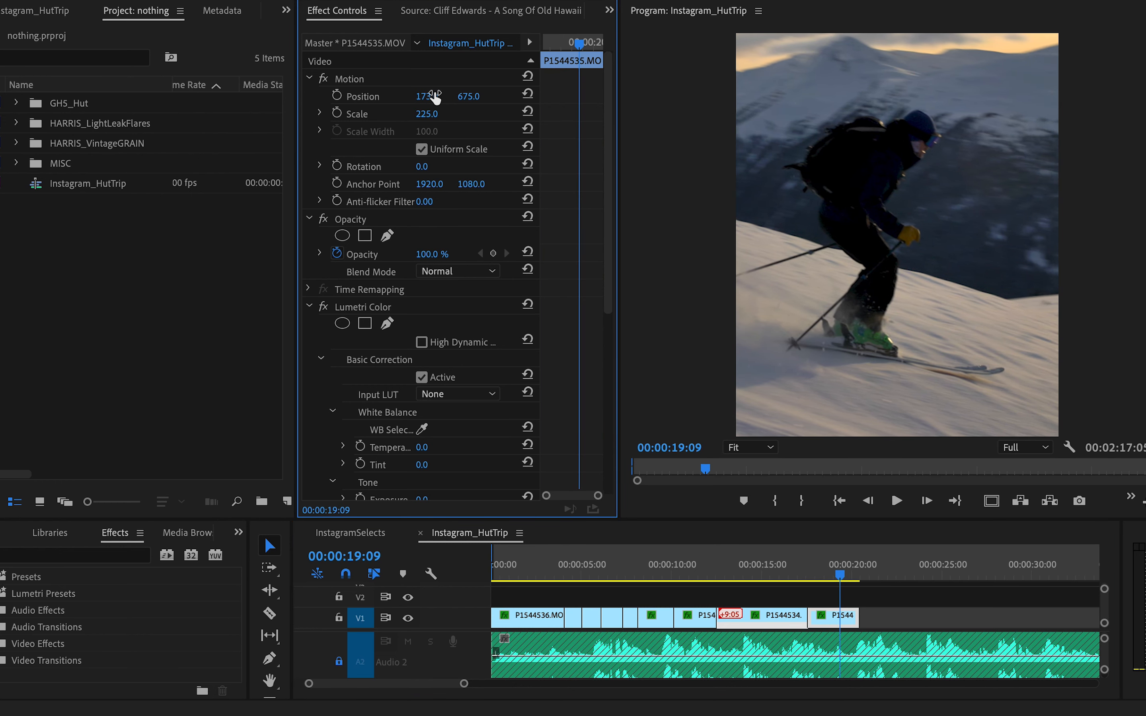
left_click_drag(805, 561, 859, 575)
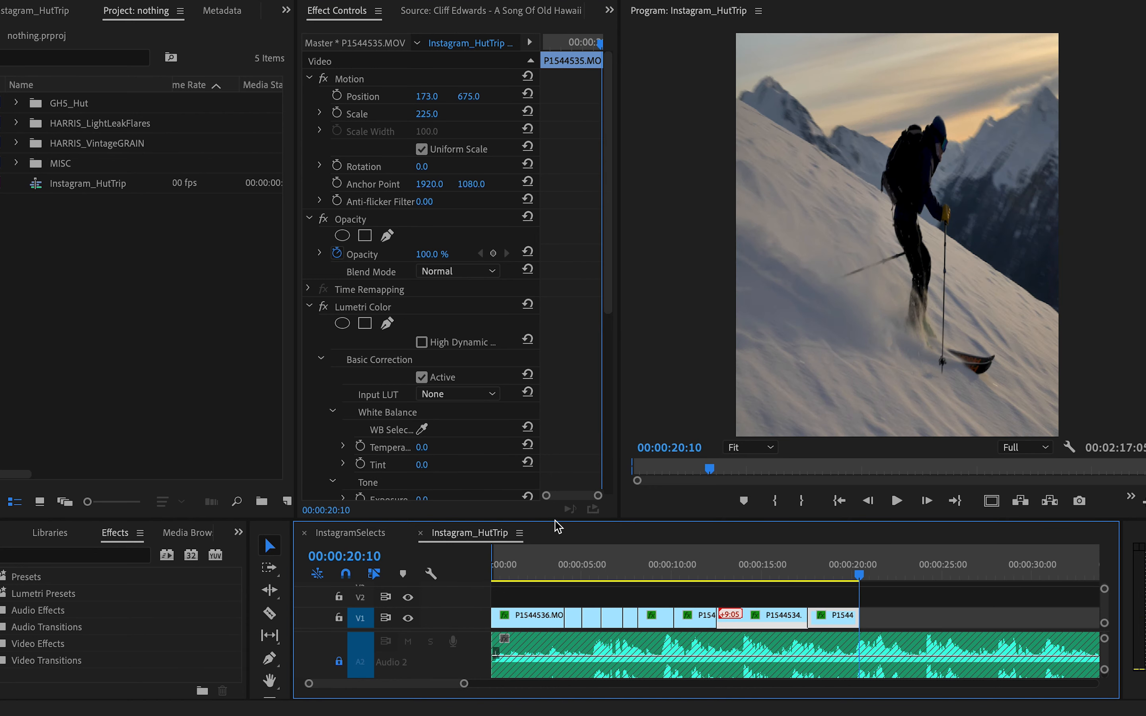
- Copy the sunset ski clip P1544537.MOV from InstagramSelects and place it in Instagram_HutTrip directly after P1544535.MOV
left_click(362, 537)
left_click(960, 555)
left_click_drag(960, 555, 977, 568)
left_click(482, 540)
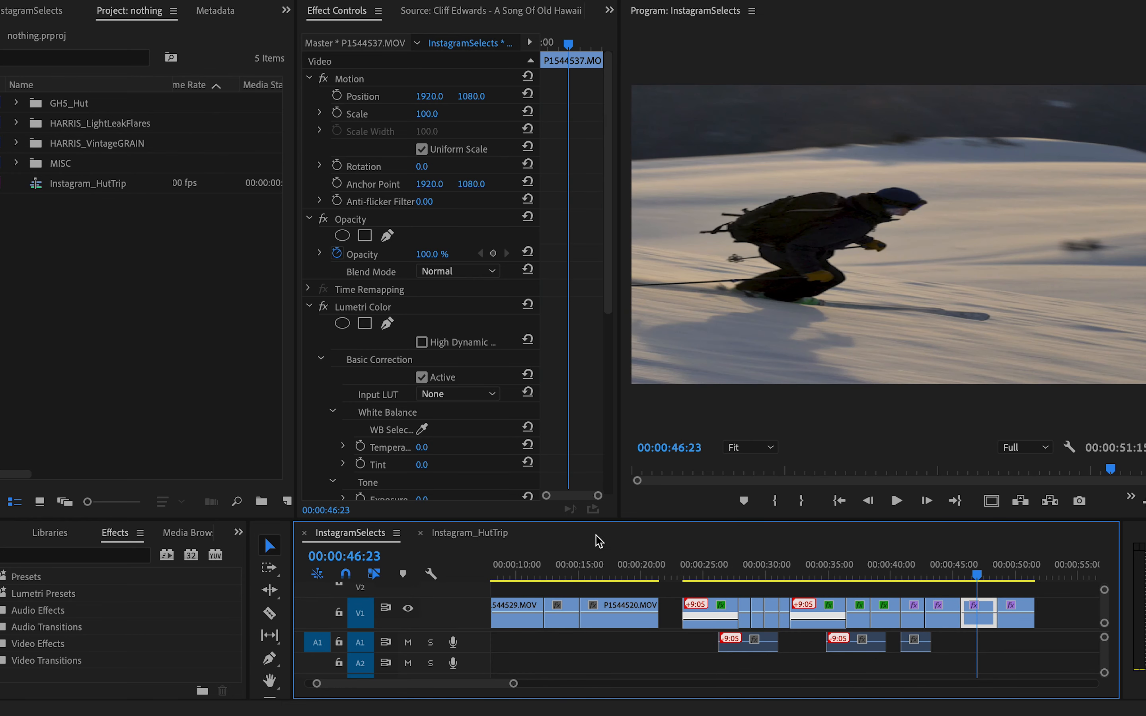
key("Down")
left_click(855, 573)
key("space")
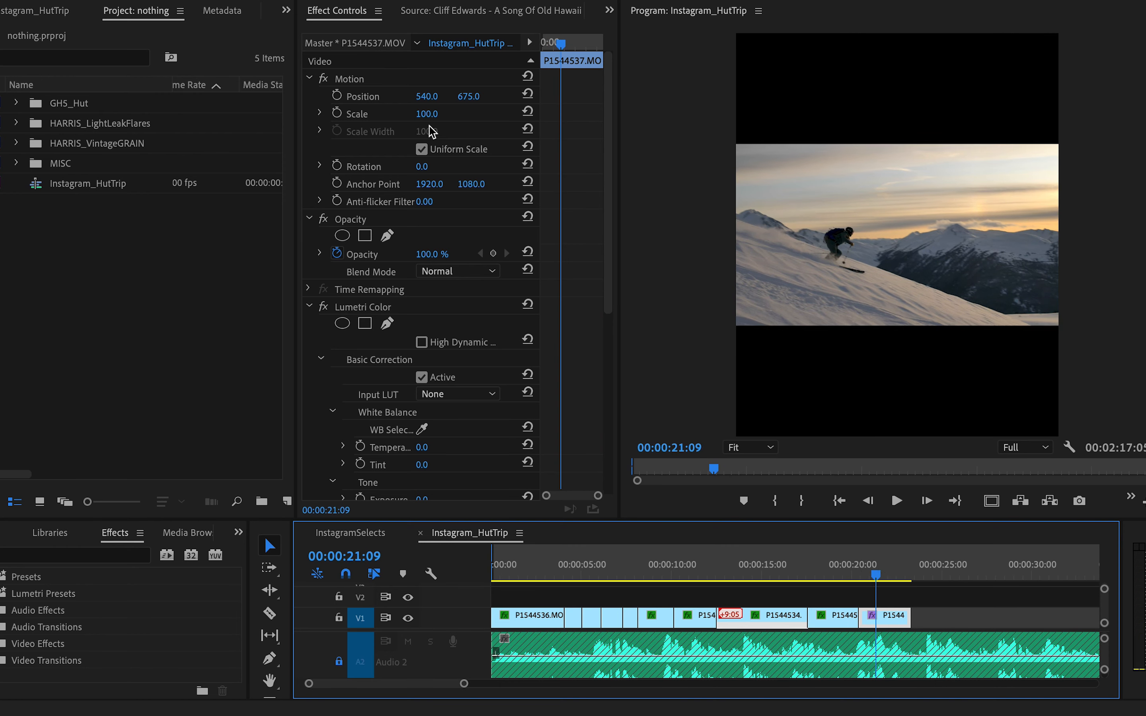
- Set the Scale of P1544537.MOV to 226 and its horizontal Position to 594, checking the skier's framing along the clip
mouse_move(427, 114)
left_mouse_down()
mouse_move(486, 113)
mouse_move(434, 97)
left_mouse_up()
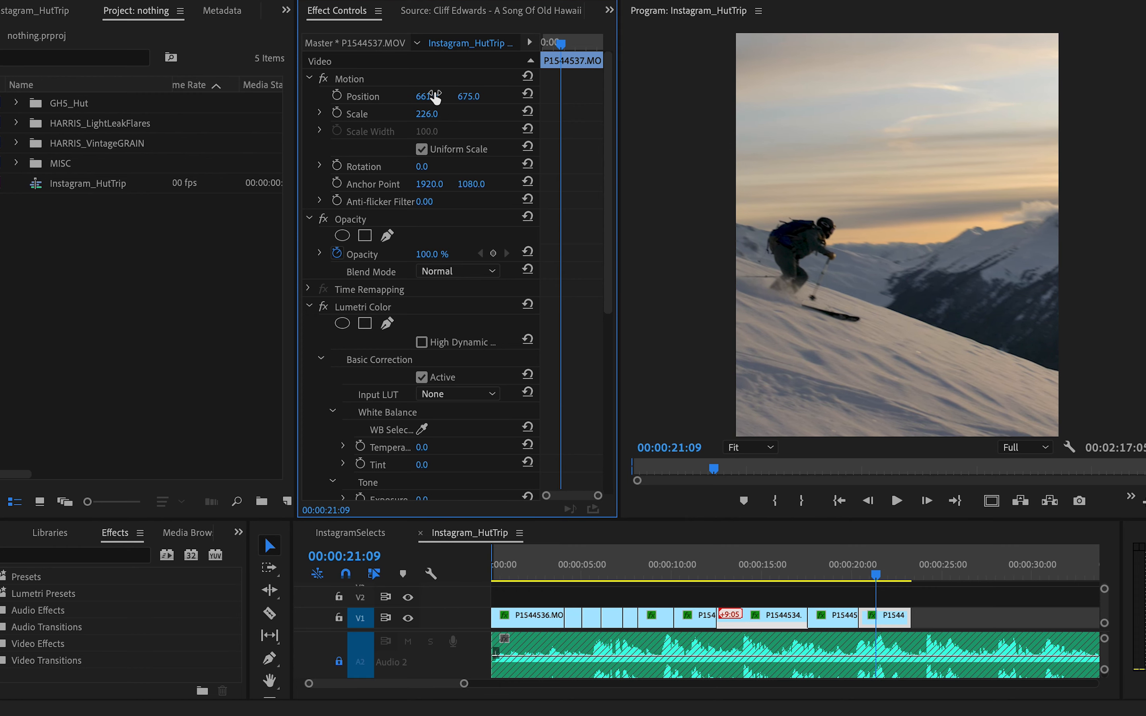
left_click_drag(881, 576, 905, 576)
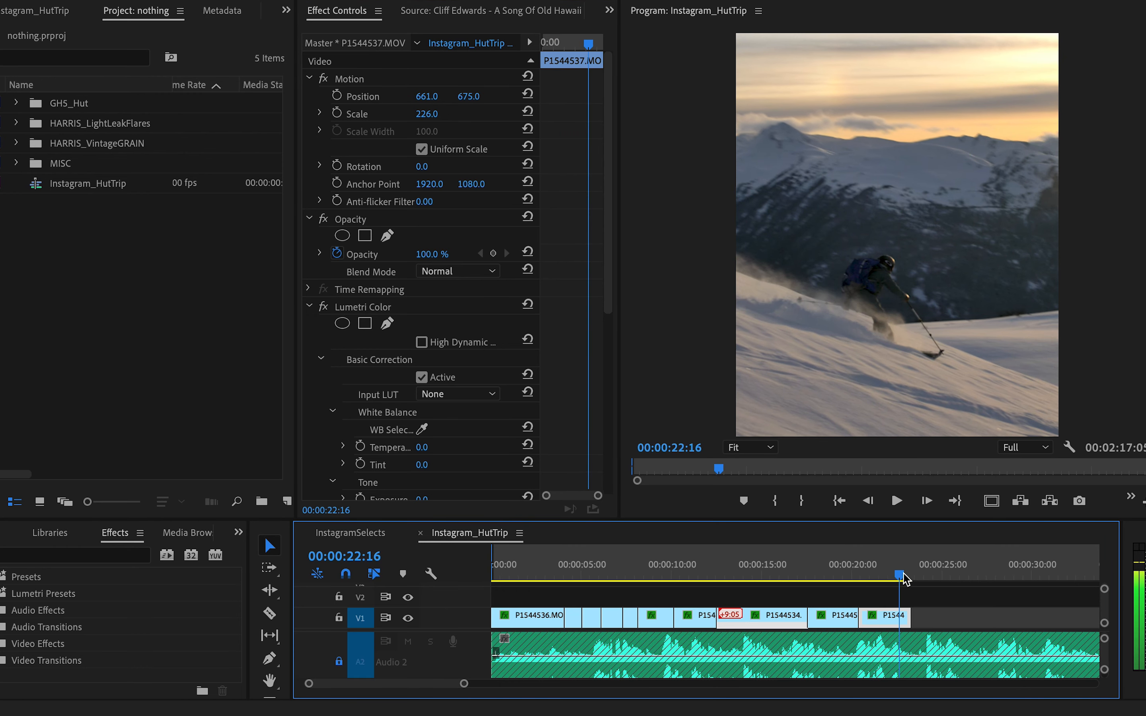
left_click_drag(440, 97, 439, 96)
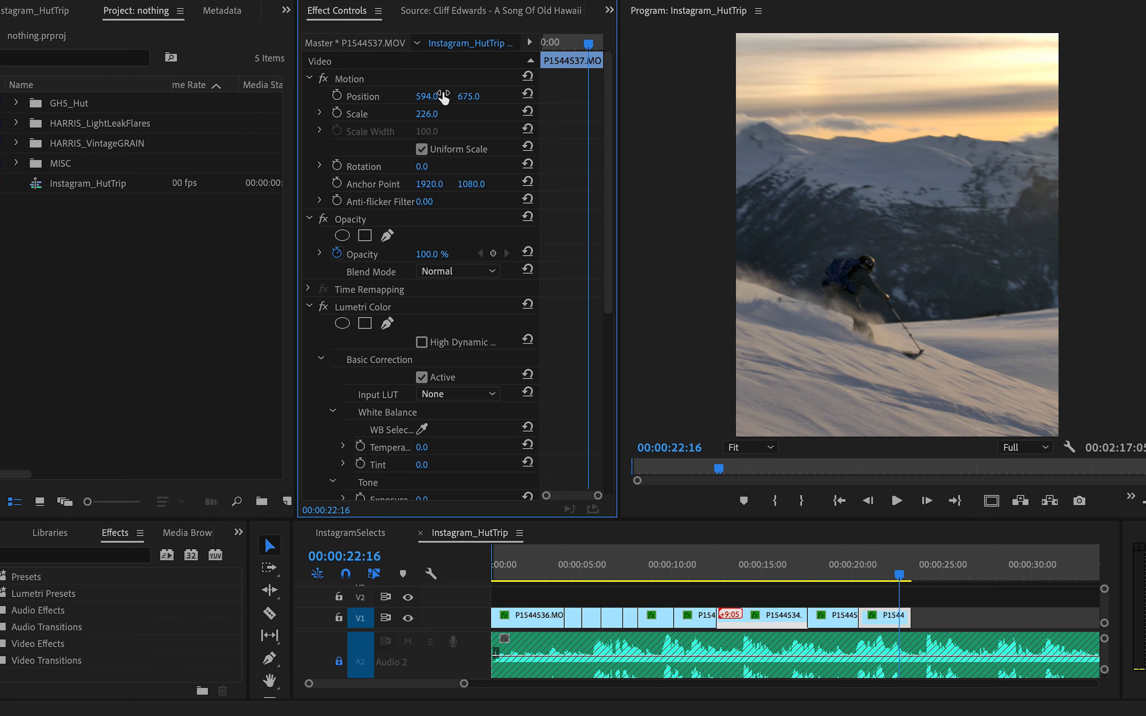
- Play the end of P1544537.MOV and adjust its end edge to about 00:00:23:09
left_click(895, 498)
left_click(919, 608)
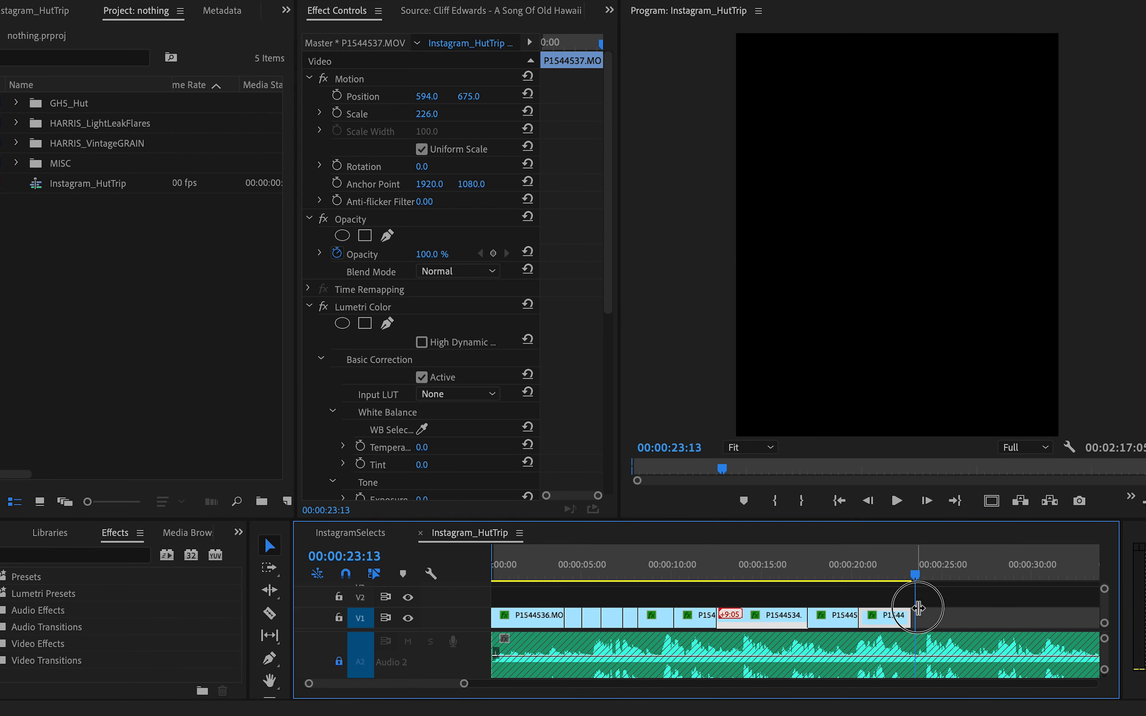
key("space")
left_click_drag(909, 619, 922, 619)
left_click_drag(903, 575, 919, 620)
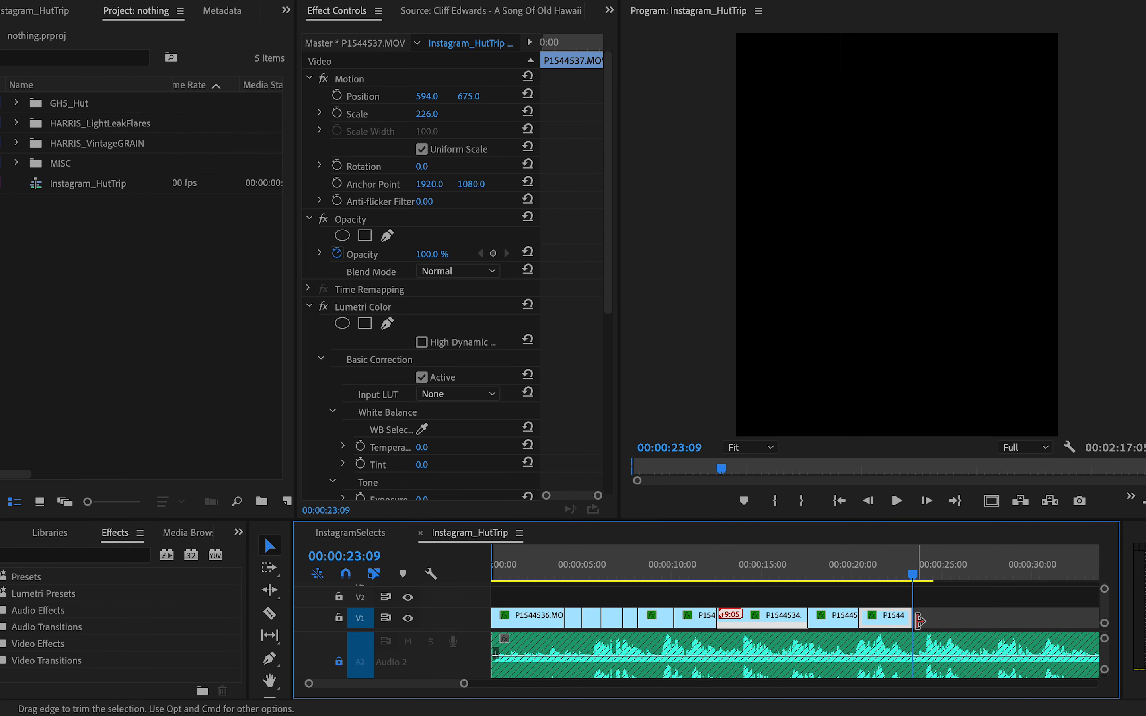
- Copy the blue mountain clip P1544538.MOV from the start of InstagramSelects and place it in Instagram_HutTrip directly after P1544537.MOV
left_click(354, 537)
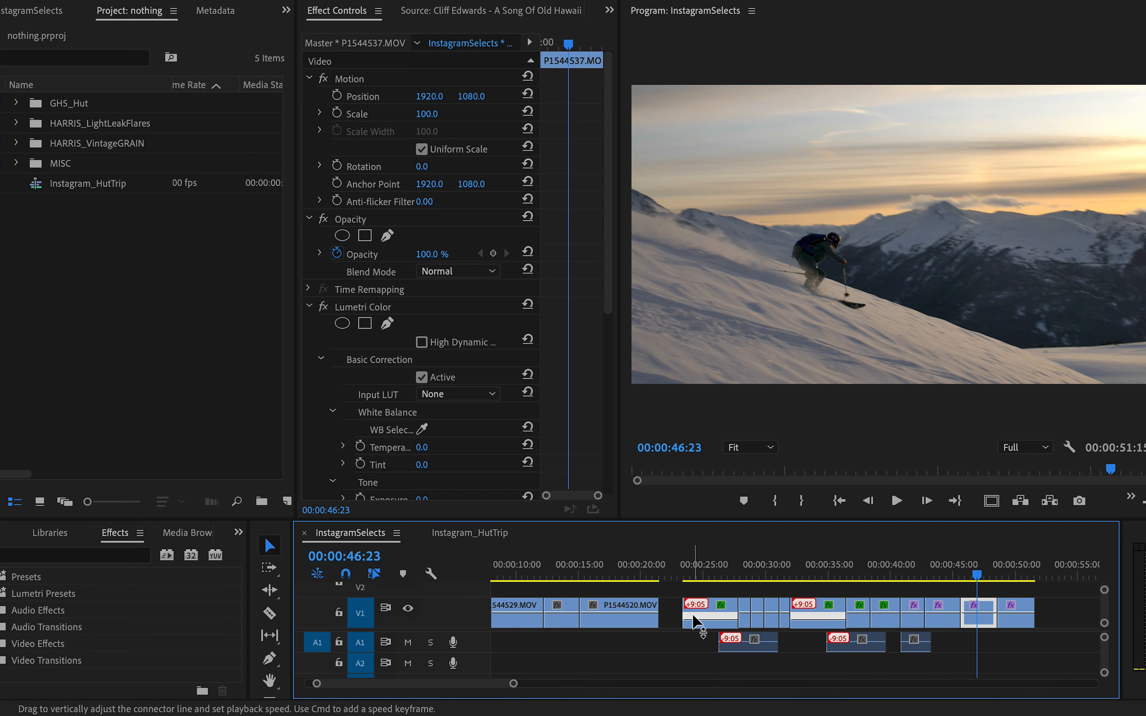
scroll(625, 604, "left", 3)
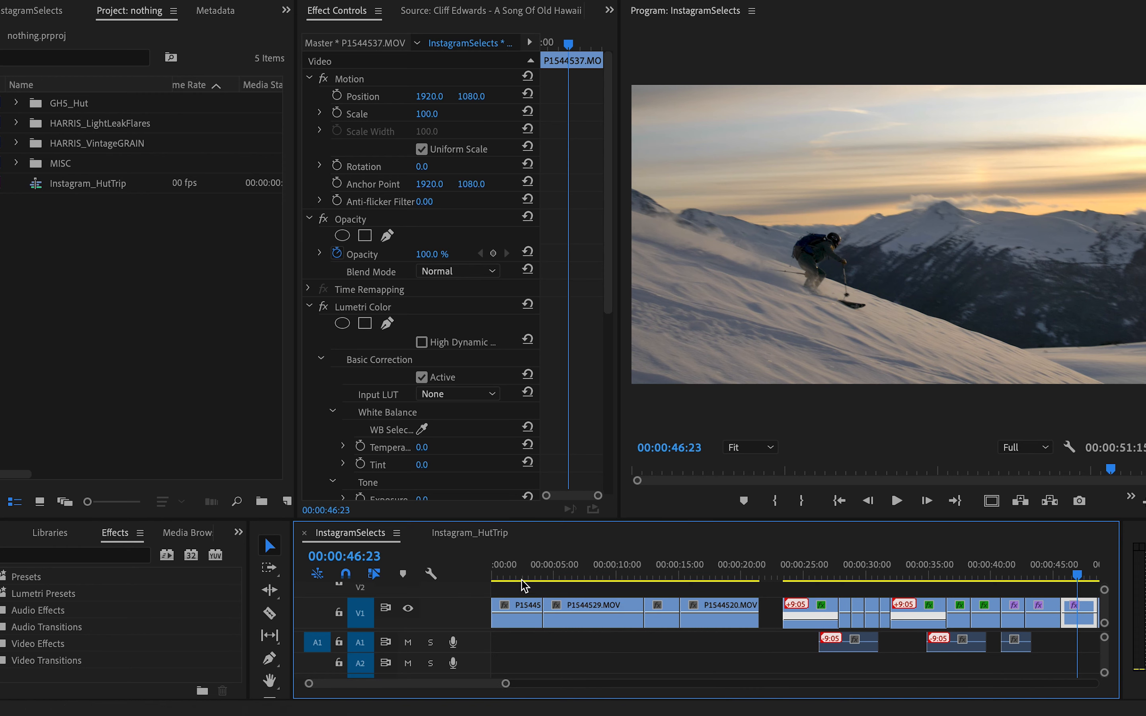
left_click(509, 575)
left_click_drag(510, 577, 525, 578)
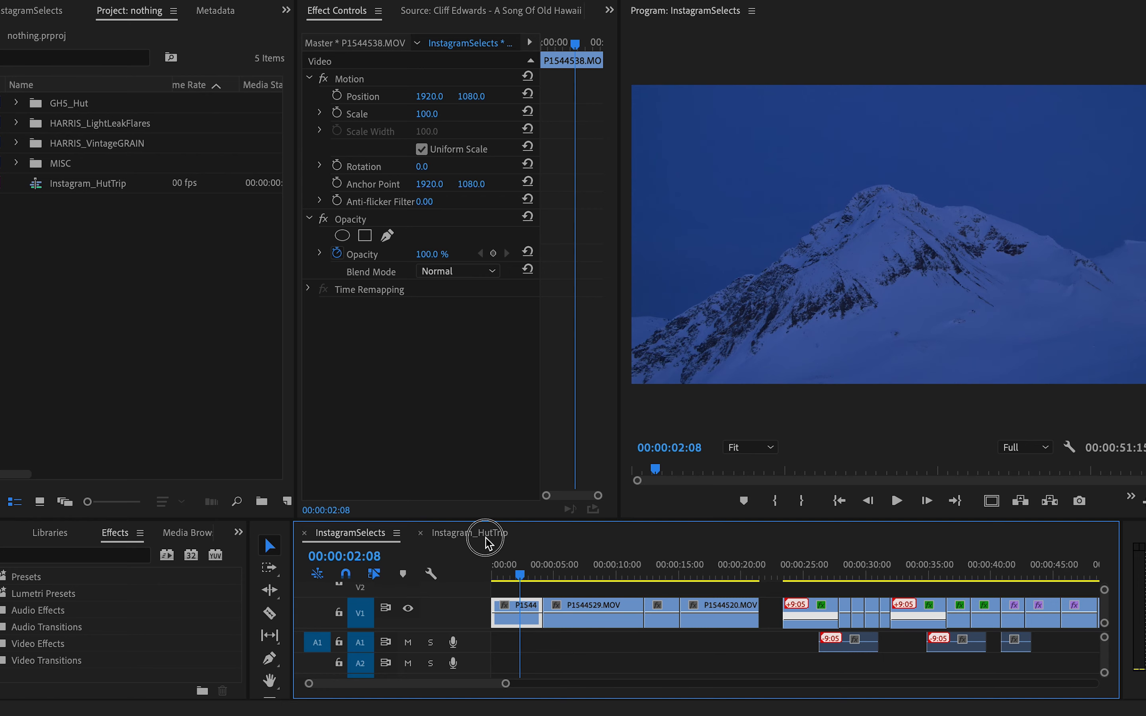
left_click(474, 534)
key("super+v")
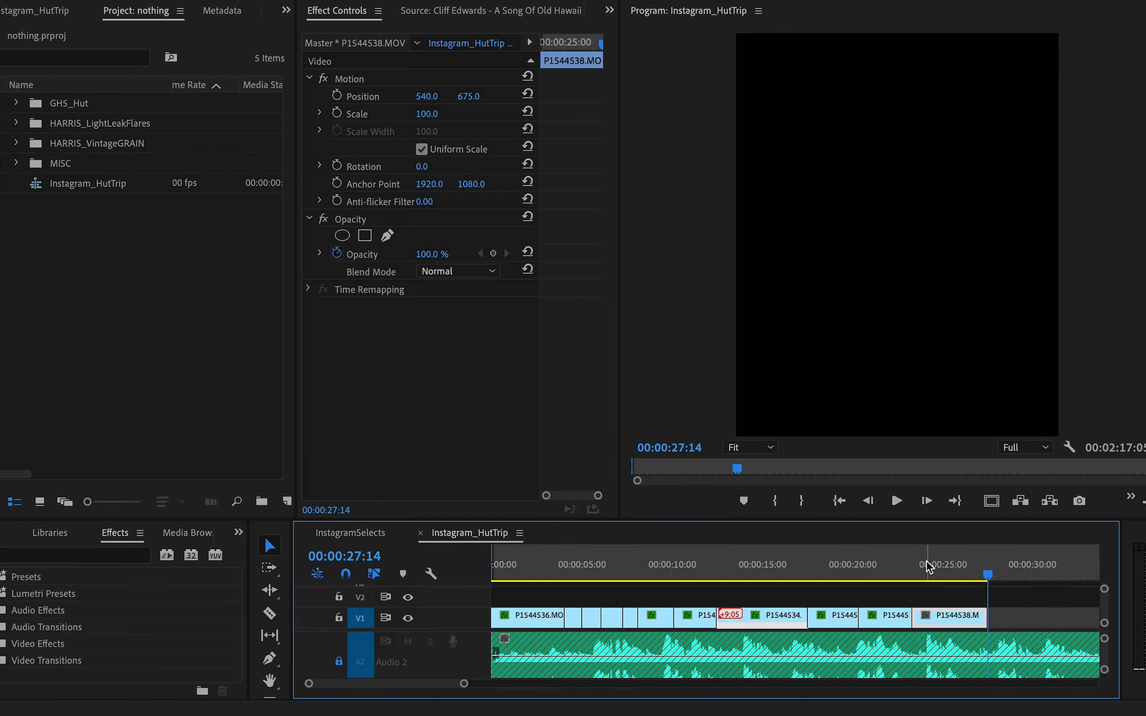
- Scale P1544538.MOV up until the mountain shot fills the vertical frame
left_click(943, 568)
mouse_move(922, 566)
left_mouse_down()
mouse_move(904, 565)
mouse_move(931, 572)
left_mouse_up()
left_click_drag(412, 115, 384, 116)
- Play the cut into P1544538.MOV, shorten its end so the edit runs 00:00:26:17, and mark that range in the sequence
left_click(907, 569)
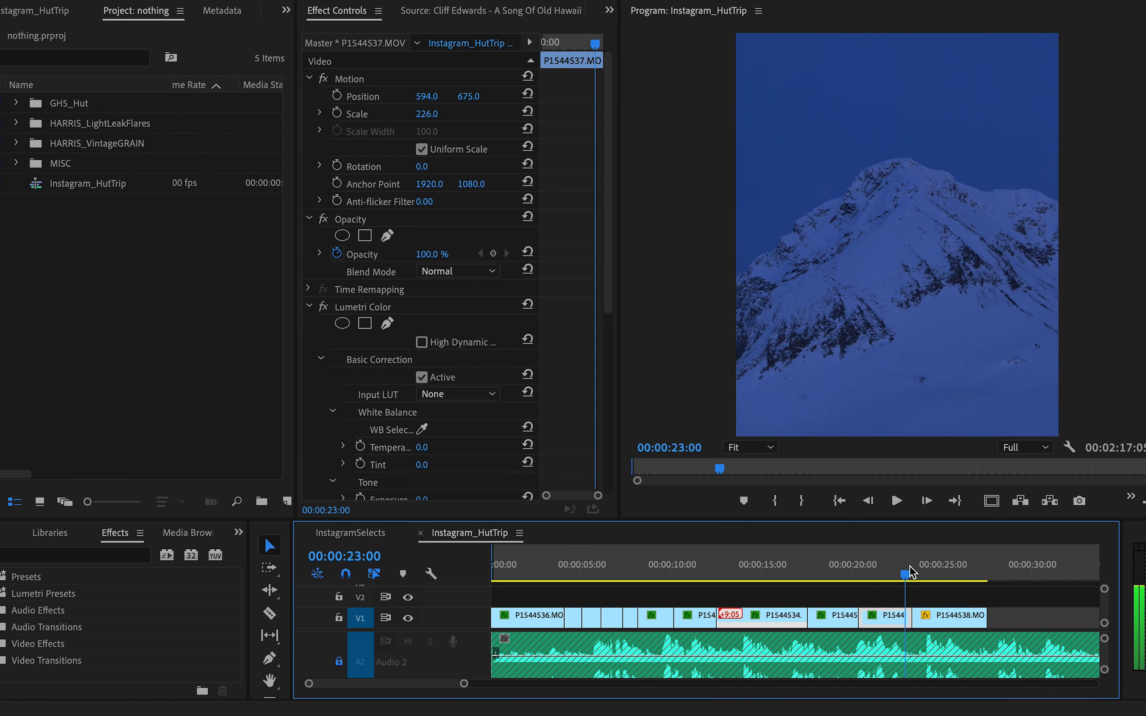
key("space")
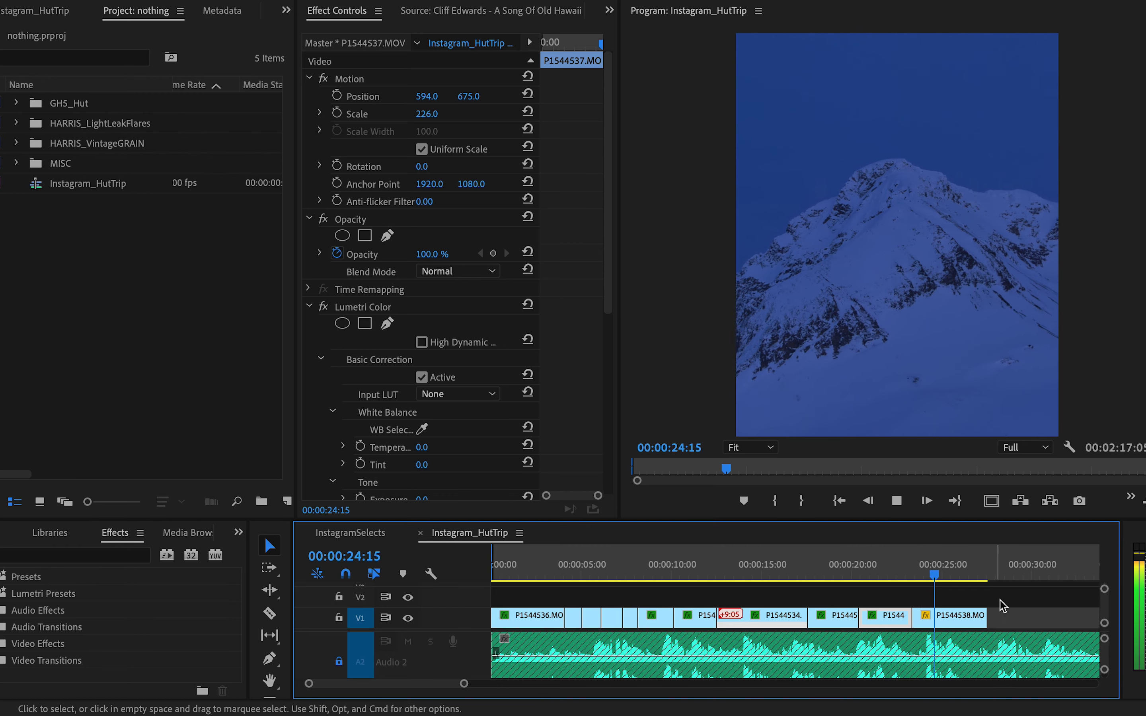
left_click_drag(983, 616, 969, 616)
left_click(496, 562)
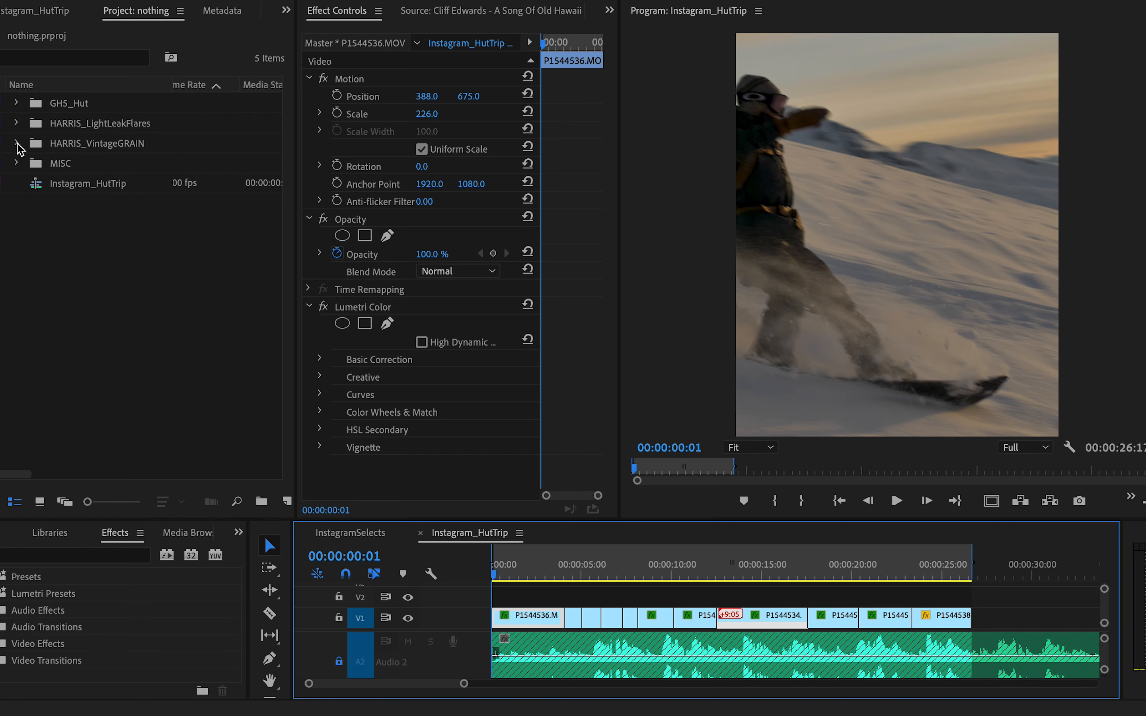
- Preview Overlay_HARRIS_DirtyCinemaGrain1.mp4 from the HARRIS_VintageGRAIN bin and mark an in point just after its opening frames
left_click(17, 146)
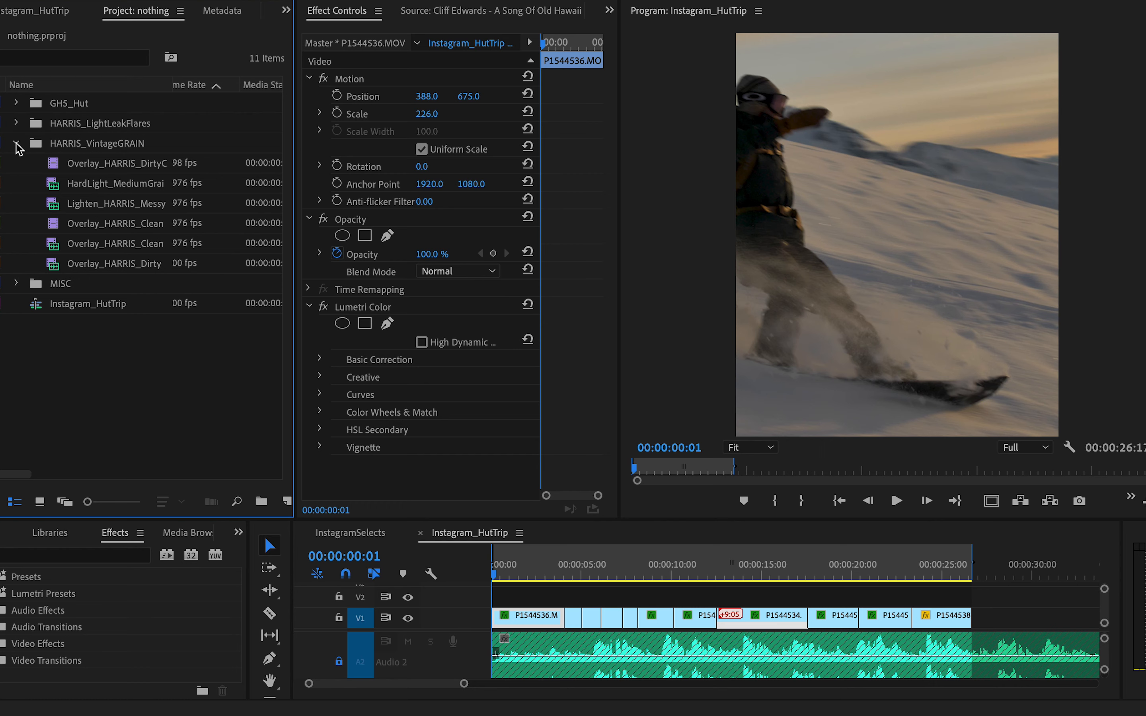
left_click(53, 266)
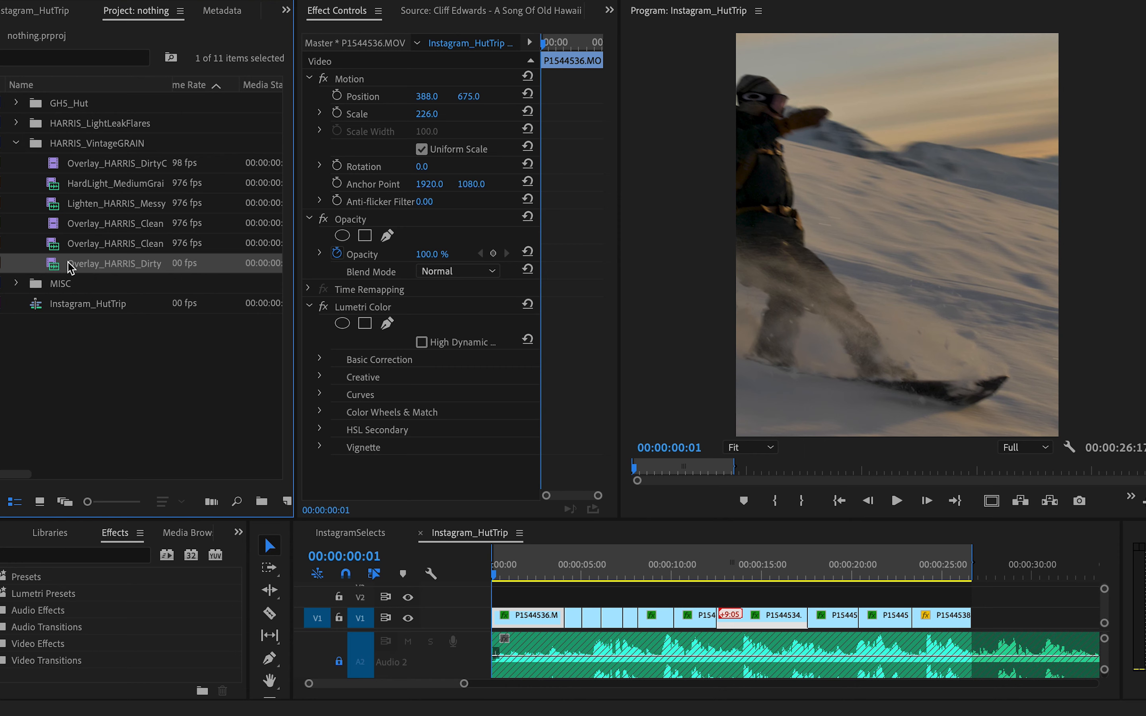
double_click(54, 266)
double_click(68, 167)
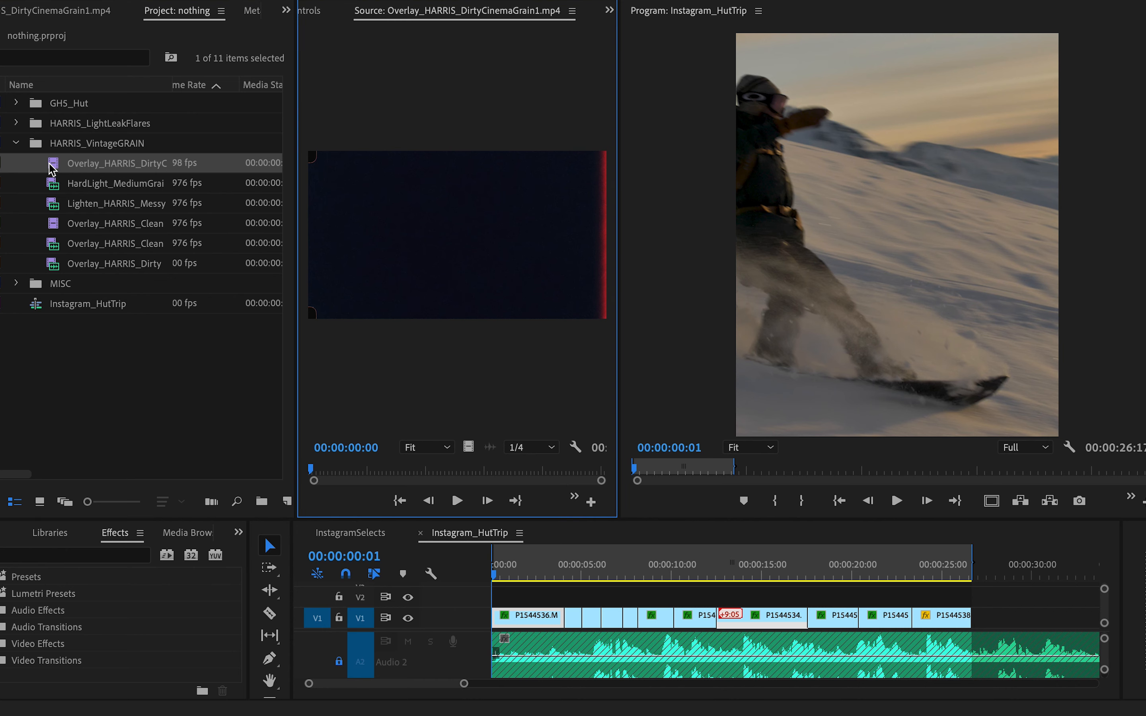
left_click_drag(345, 471, 317, 470)
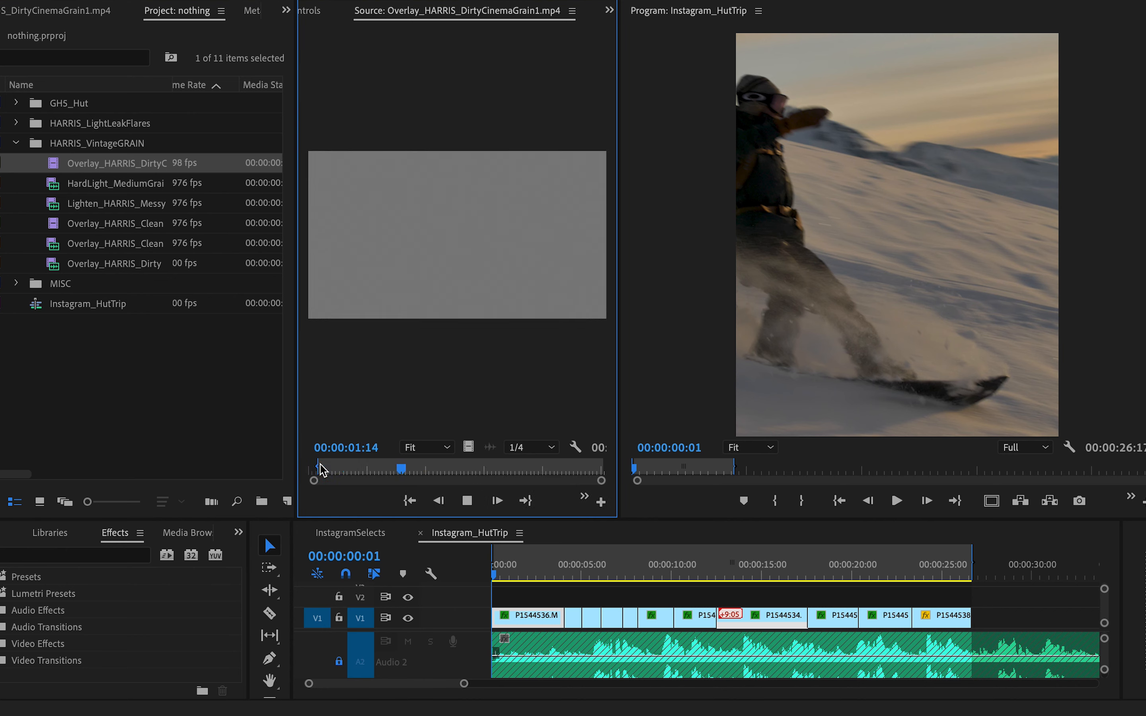
key("space")
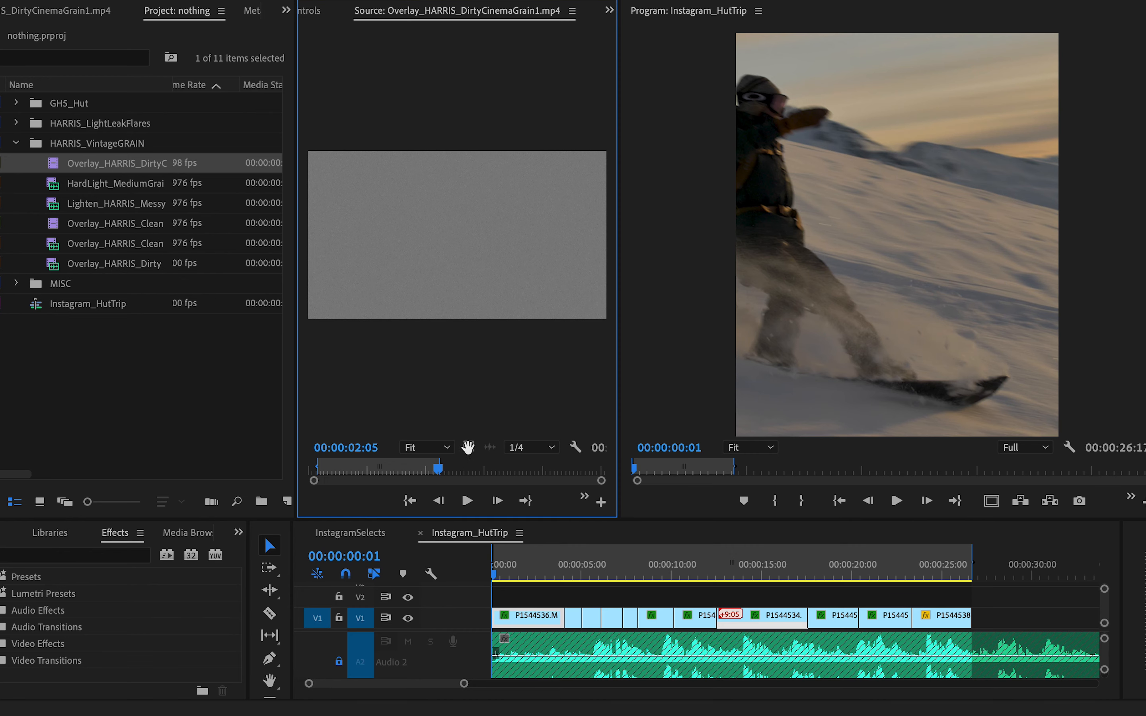
- Place the grain overlay's video on V2 above the opening clip P1544536.MOV and set its Scale to 130
left_click_drag(468, 447, 563, 598)
left_click(521, 568)
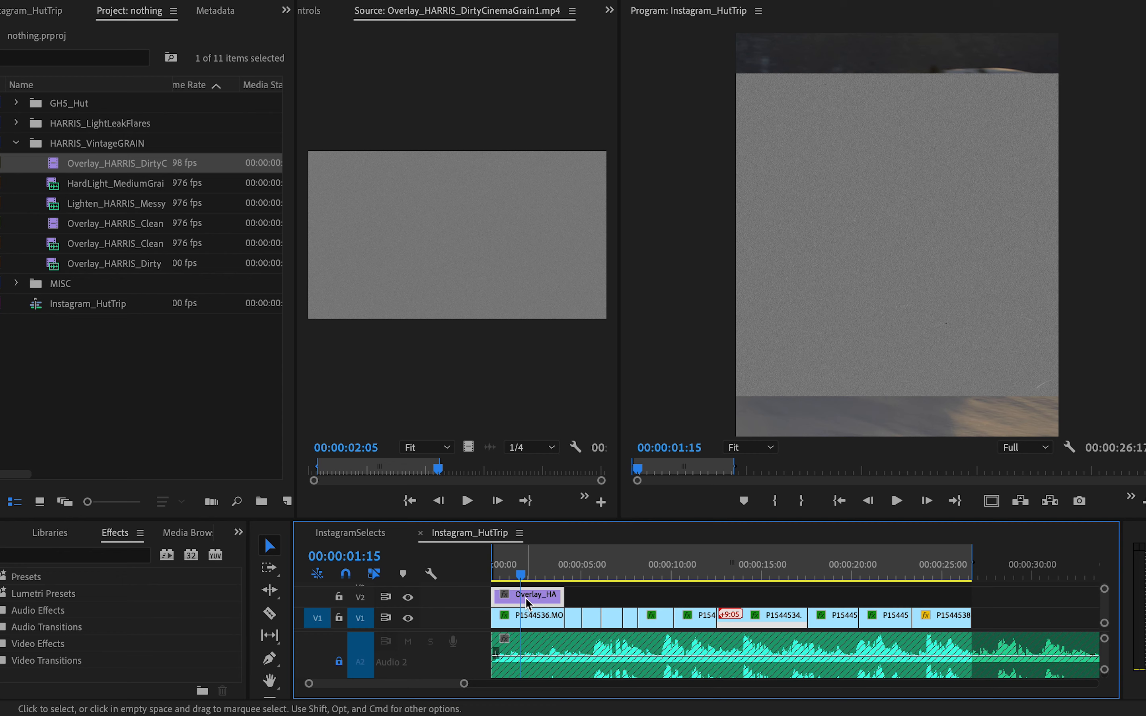
key("shift+5")
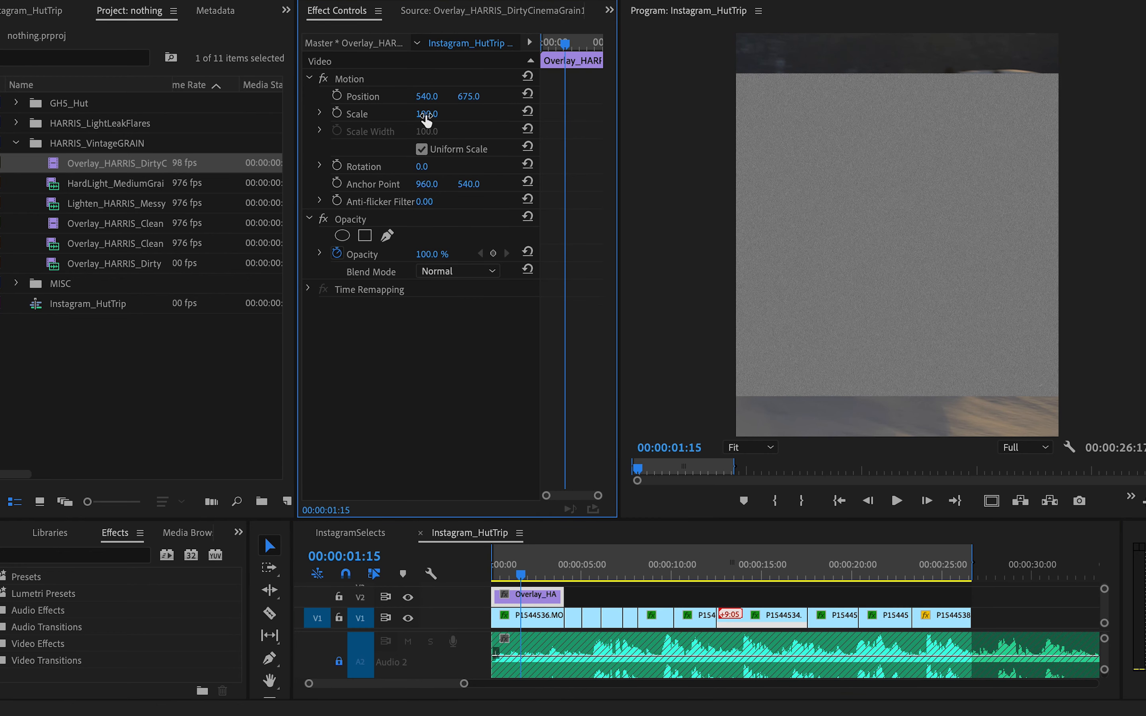
left_click_drag(426, 121, 440, 121)
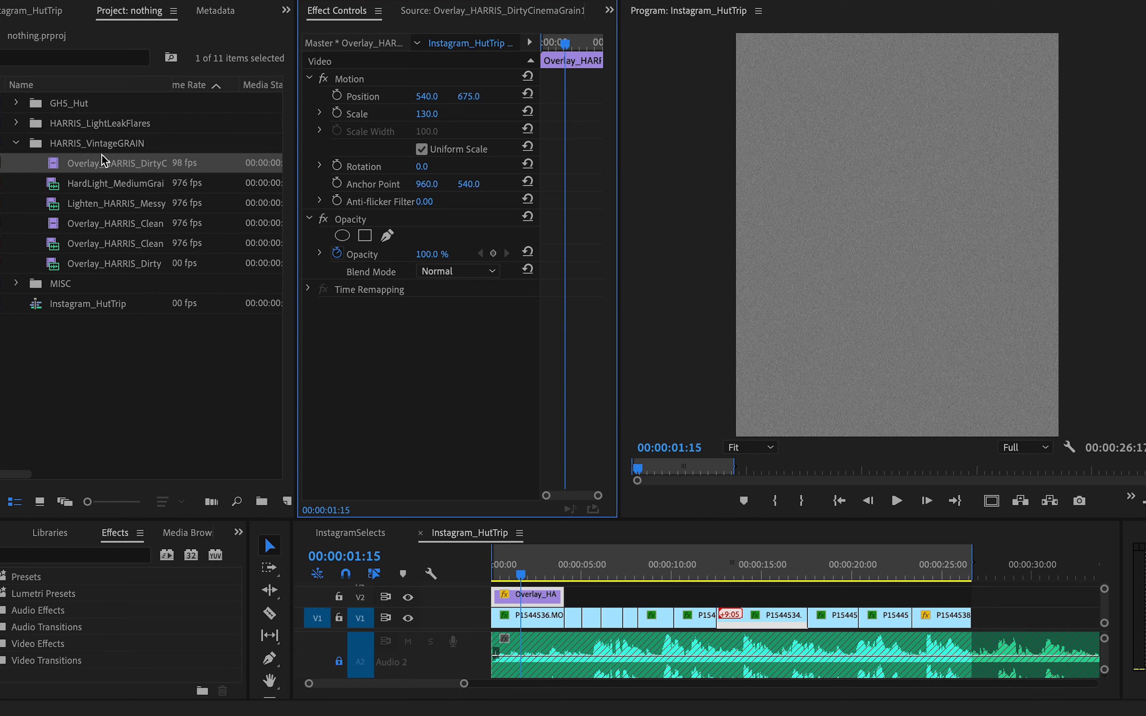
- Set the grain overlay's Blend Mode to Overlay and its Opacity to 70%, and play the opening clip to check the look
left_click(456, 274)
scroll(473, 436, "down", 3)
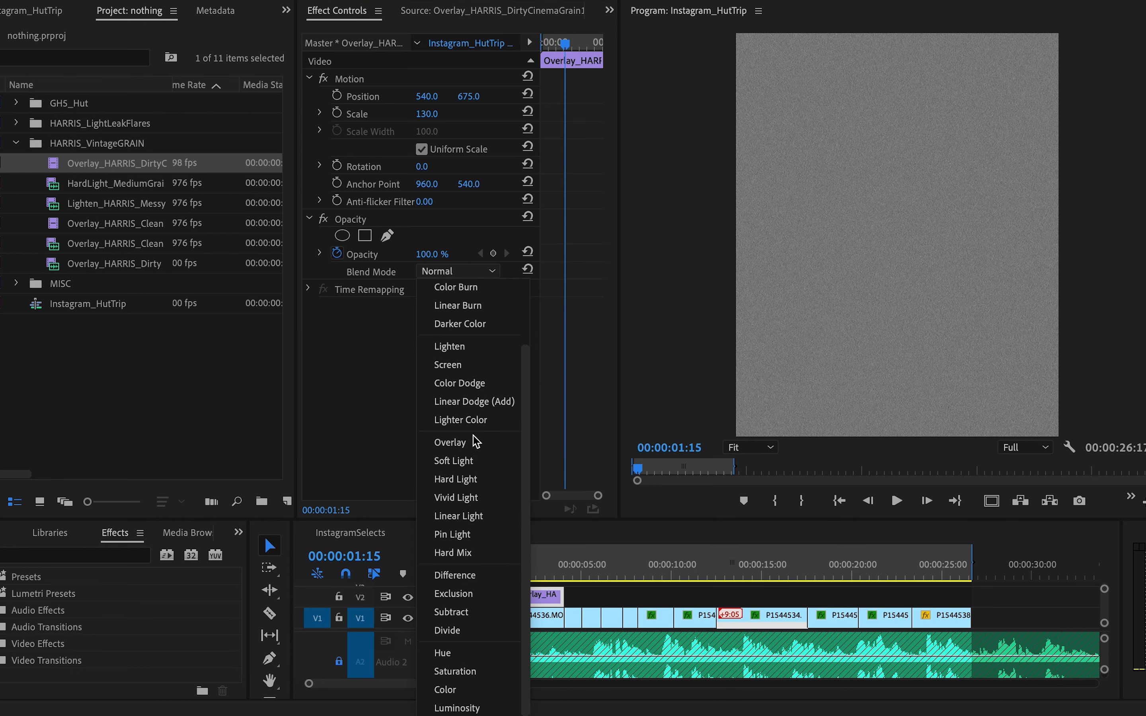
left_click(460, 446)
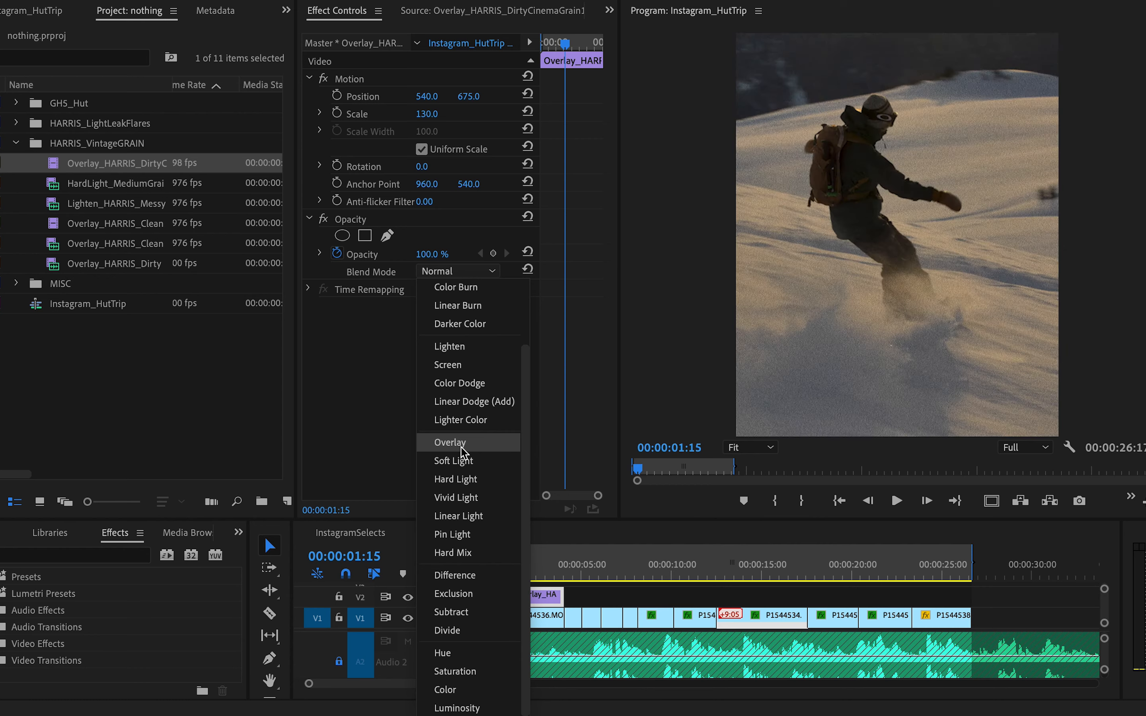
left_click(439, 251)
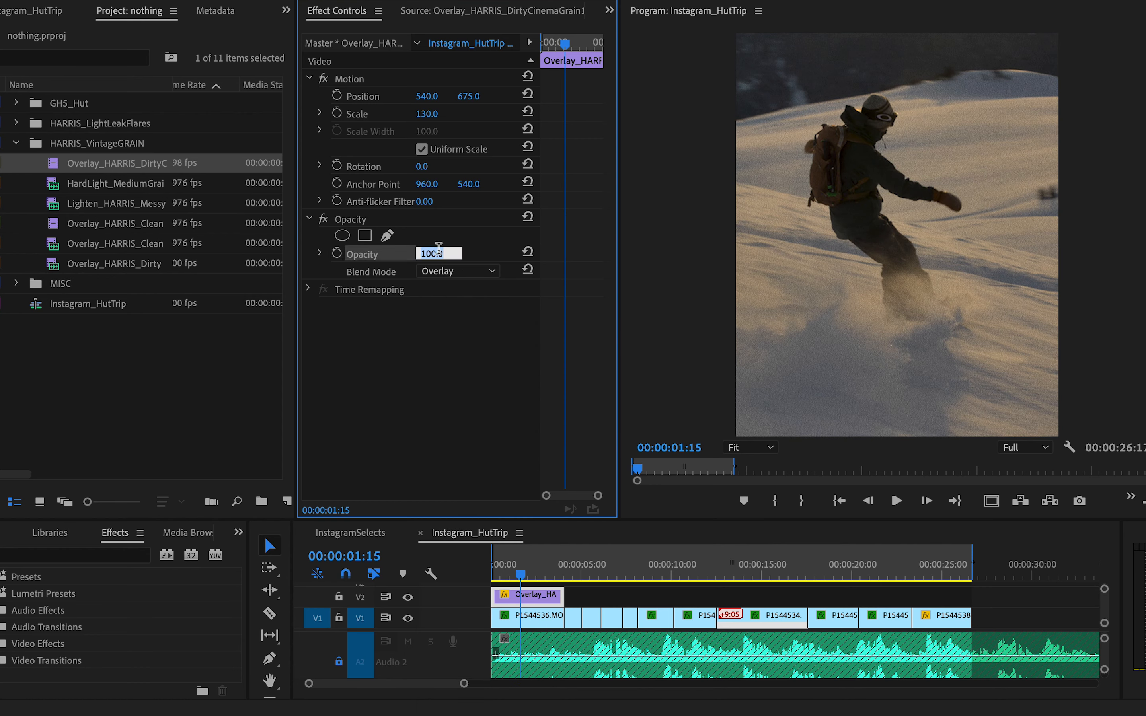
key("Return")
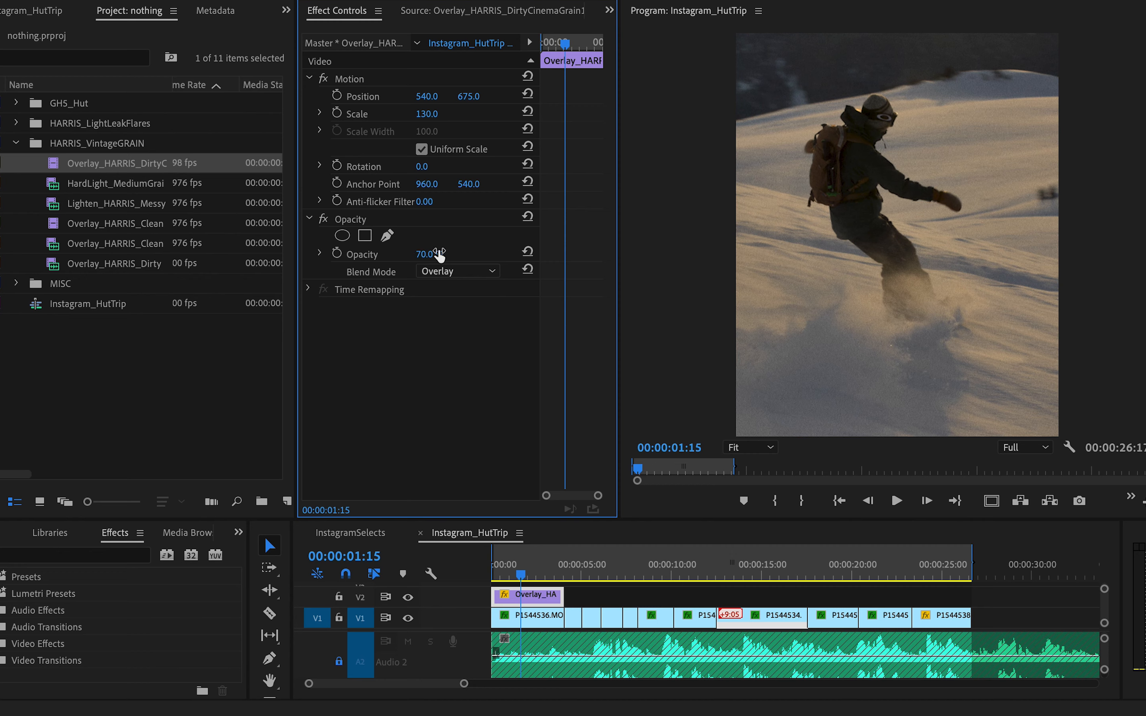
left_click(503, 574)
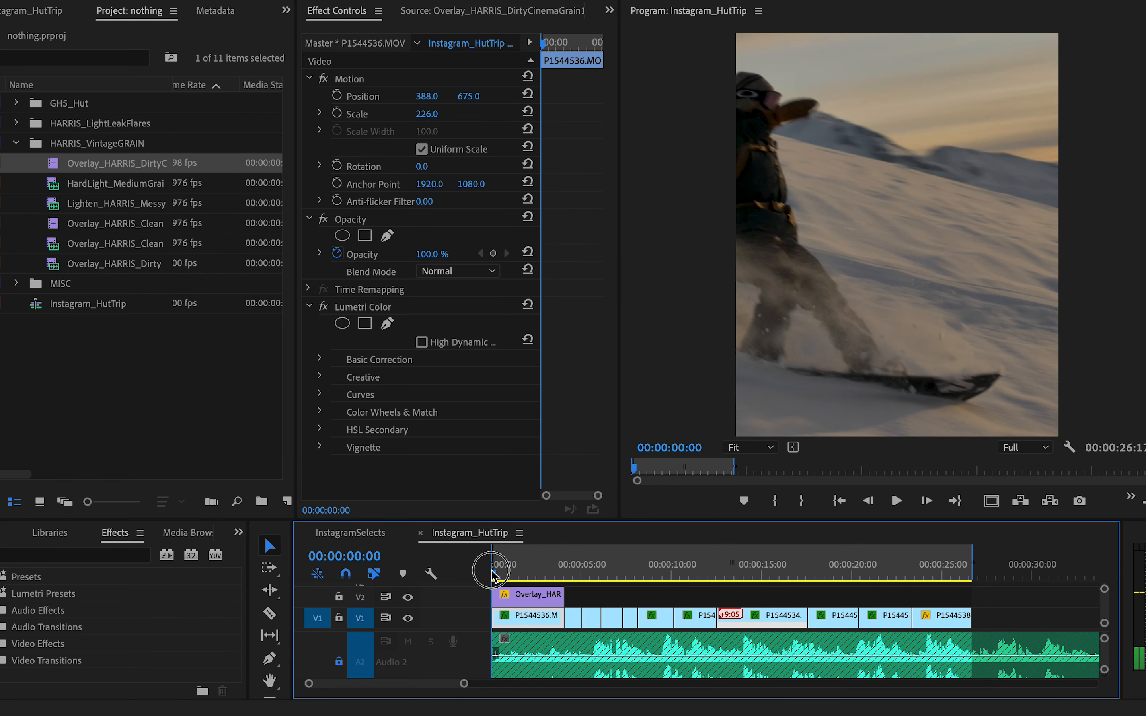
key("space")
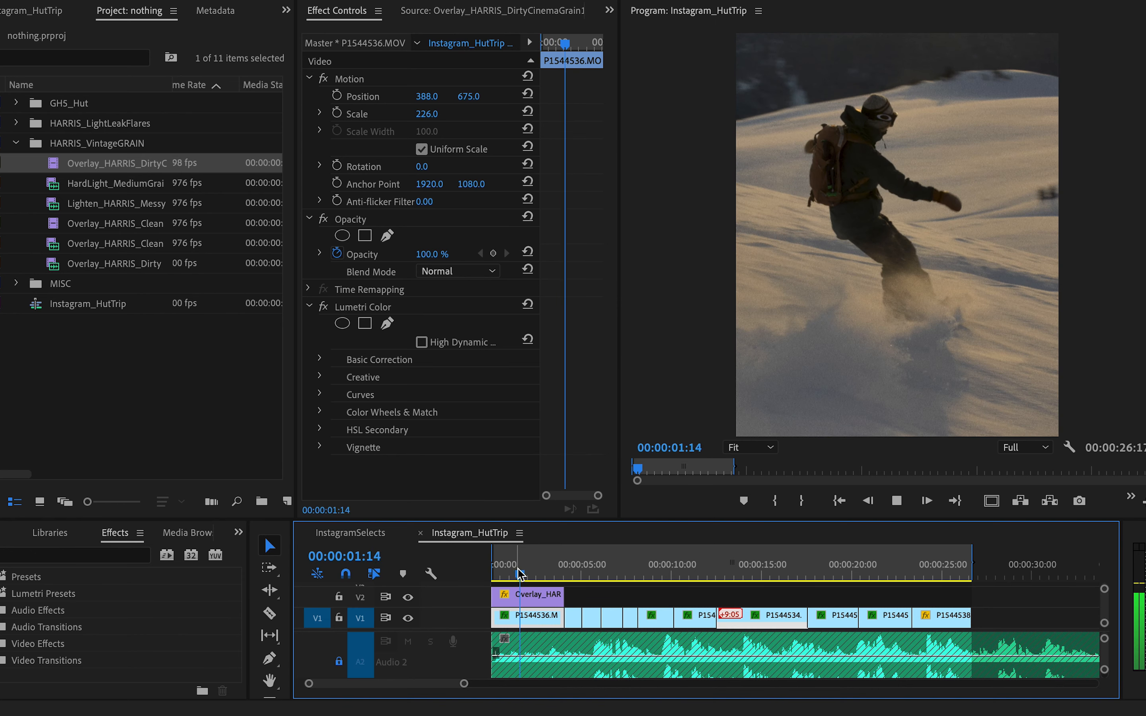
key("space")
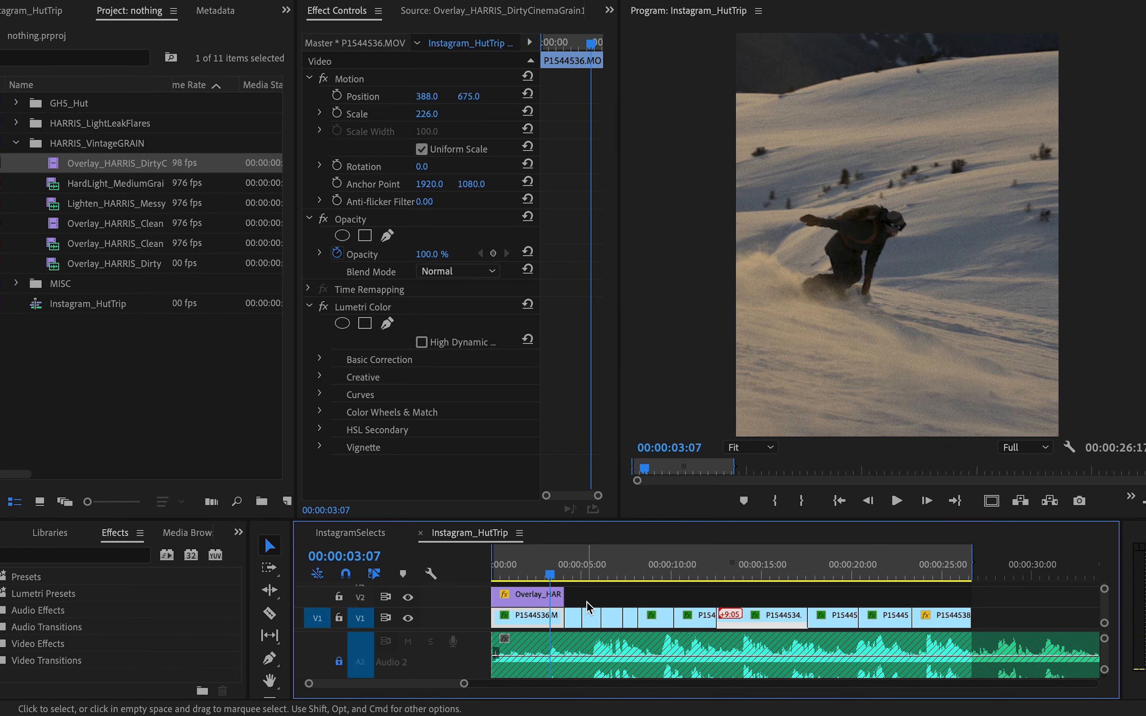
- Preview Screen_HARRIS_FlareOverlay.mov from the HARRIS_LightLeakFlares bin and mark an in point at about 00:00:03:01 where the orange flare appears
scroll(589, 607, "up", 2)
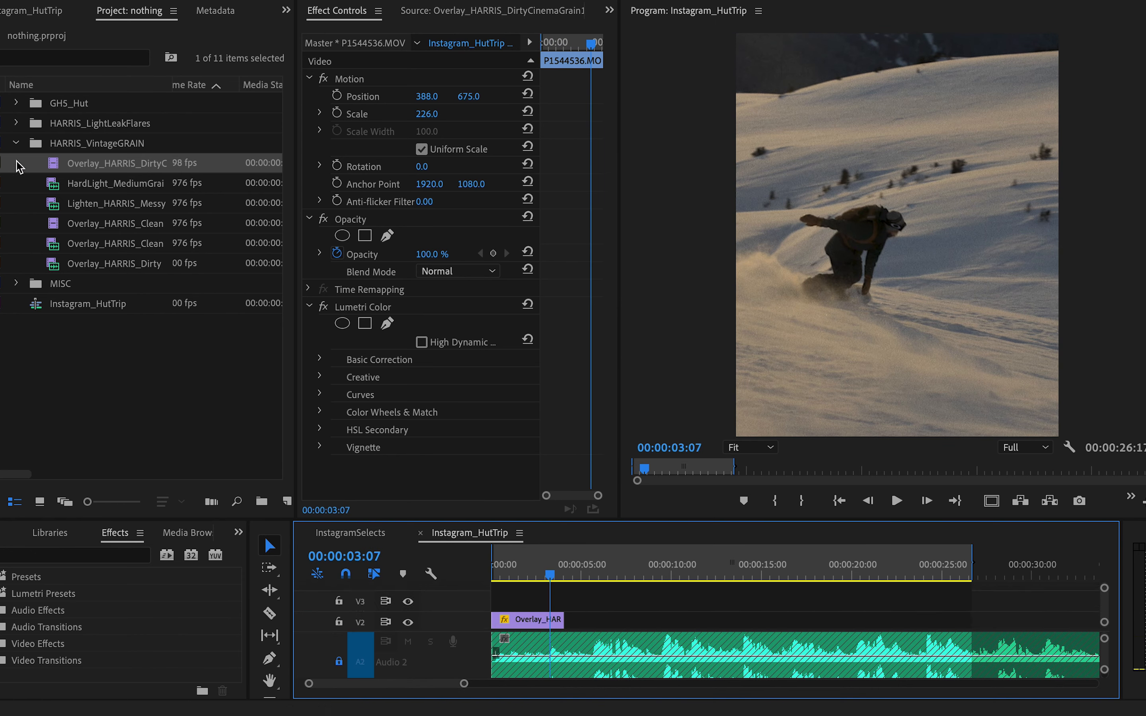
left_click(17, 142)
left_click(17, 123)
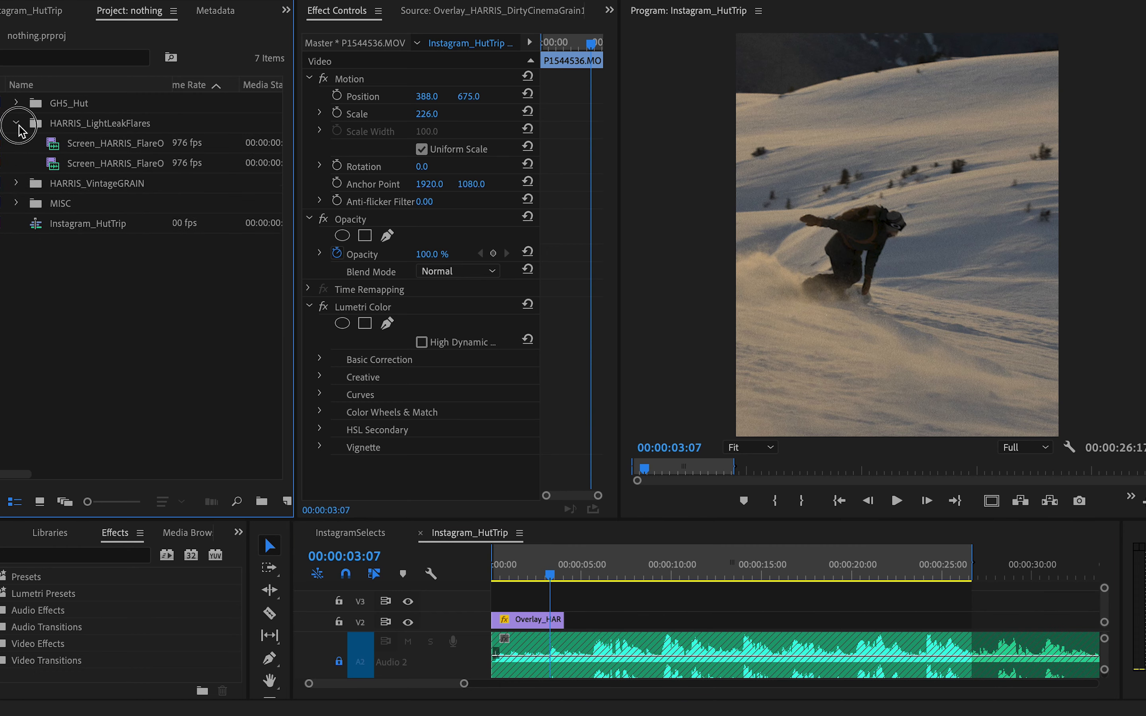
double_click(53, 145)
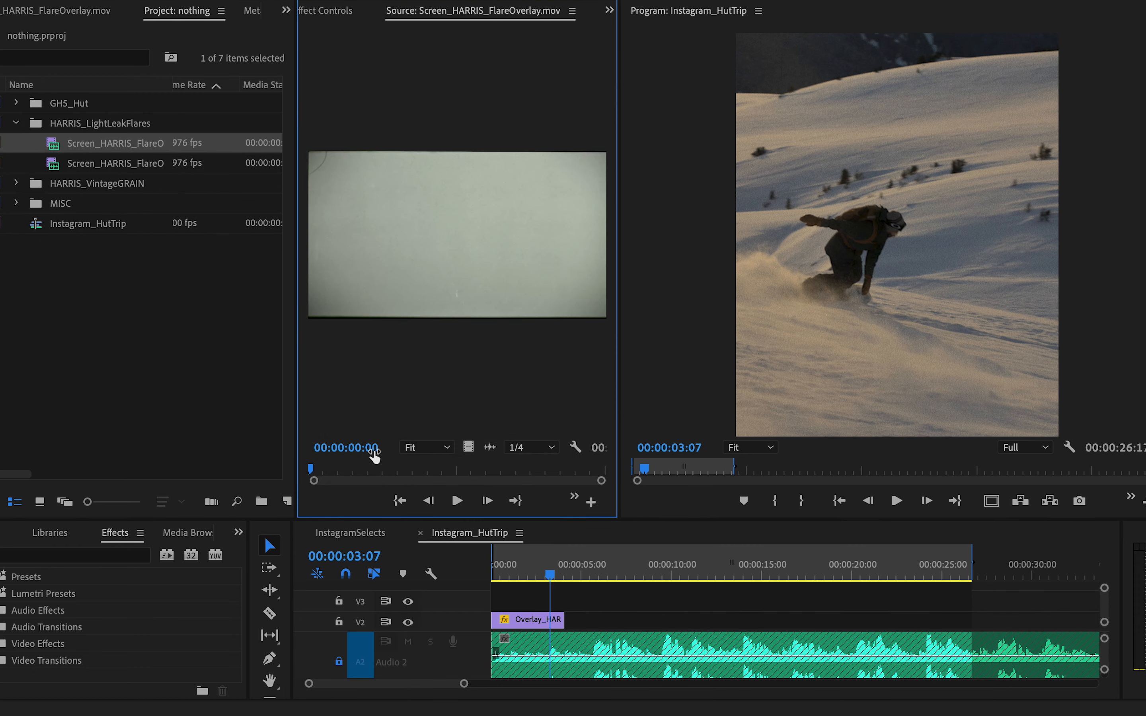
left_click(342, 469)
left_click_drag(344, 470, 395, 476)
key("space")
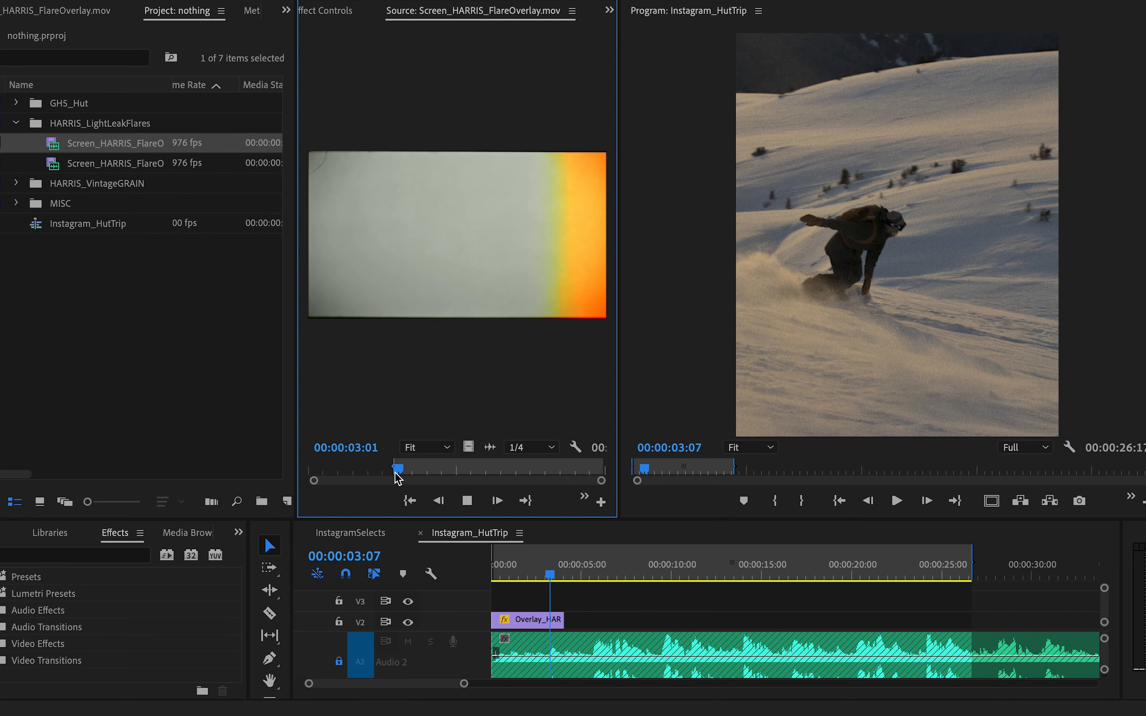
- Place the flare overlay's video on V3 so it straddles the cut between the opening snowboard clip and the map clip
left_click_drag(461, 447, 566, 602)
left_click_drag(565, 601, 588, 601)
left_click_drag(563, 601, 593, 601)
left_click(339, 12)
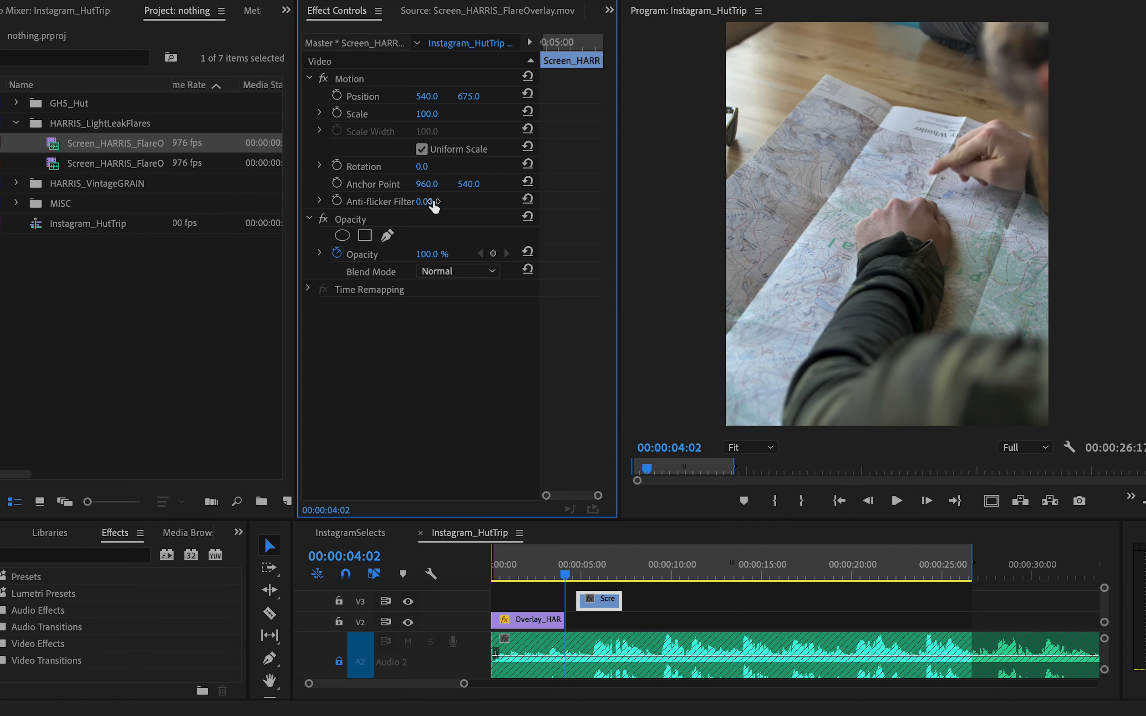
left_click_drag(592, 601, 551, 601)
left_click(556, 575)
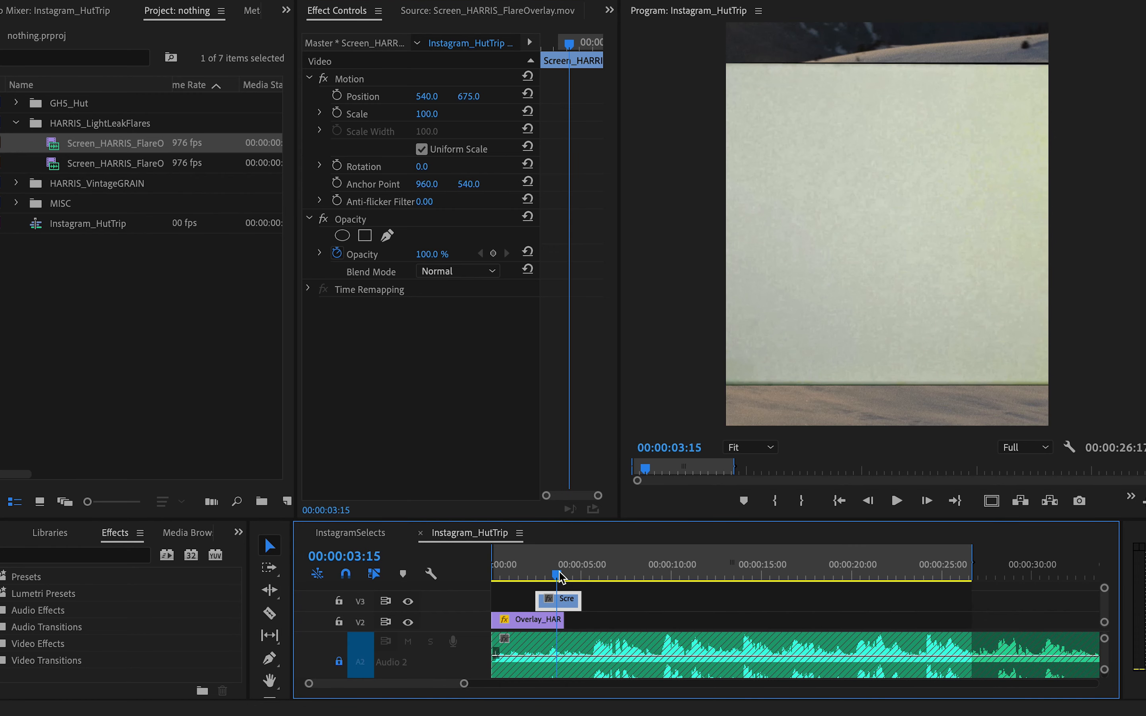
- Set the flare overlay's Scale to 134 and its Blend Mode to Screen
left_click_drag(426, 114, 440, 114)
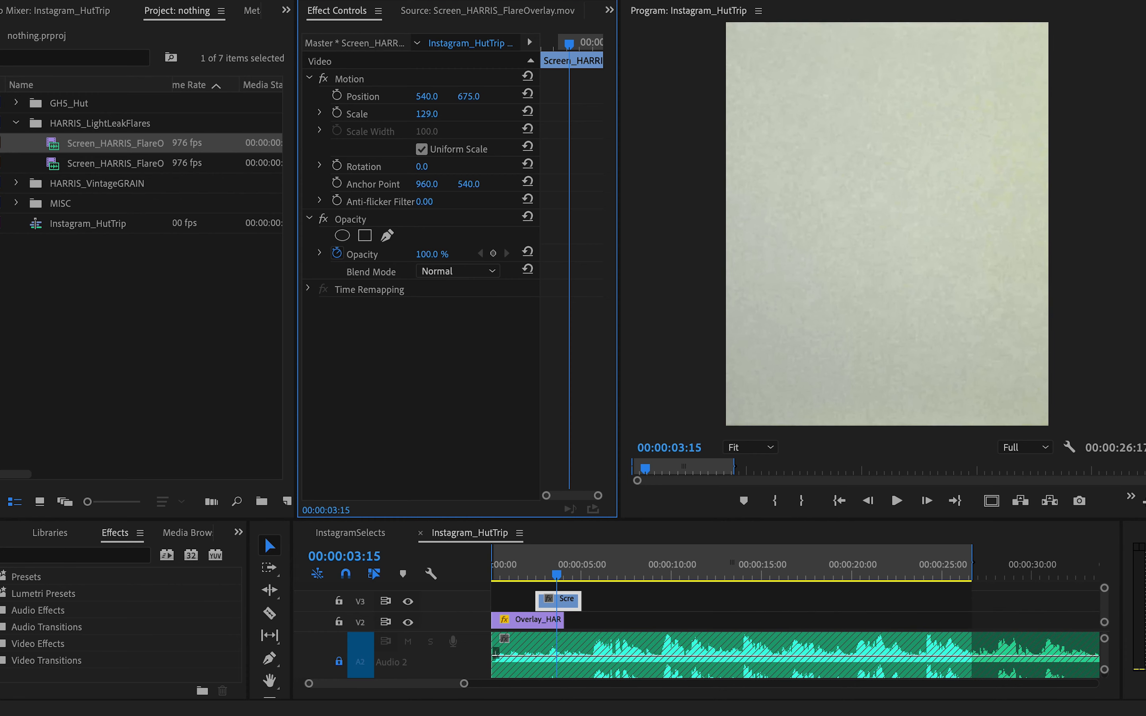
left_click(455, 271)
left_click(477, 278)
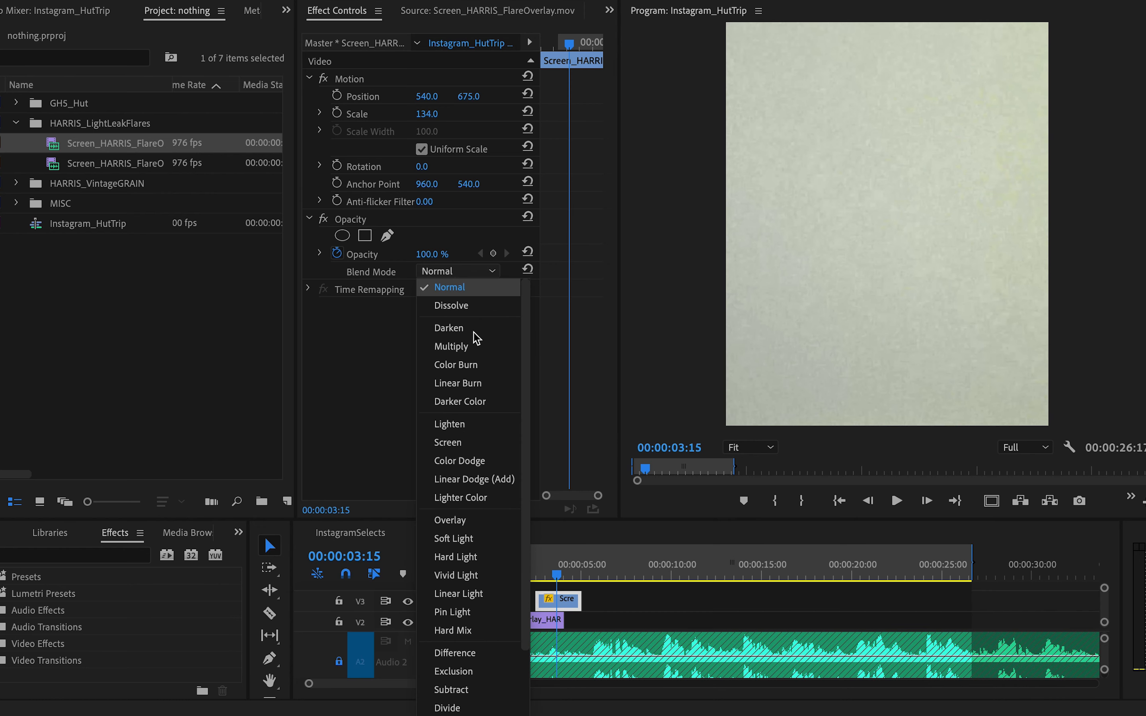
left_click(481, 446)
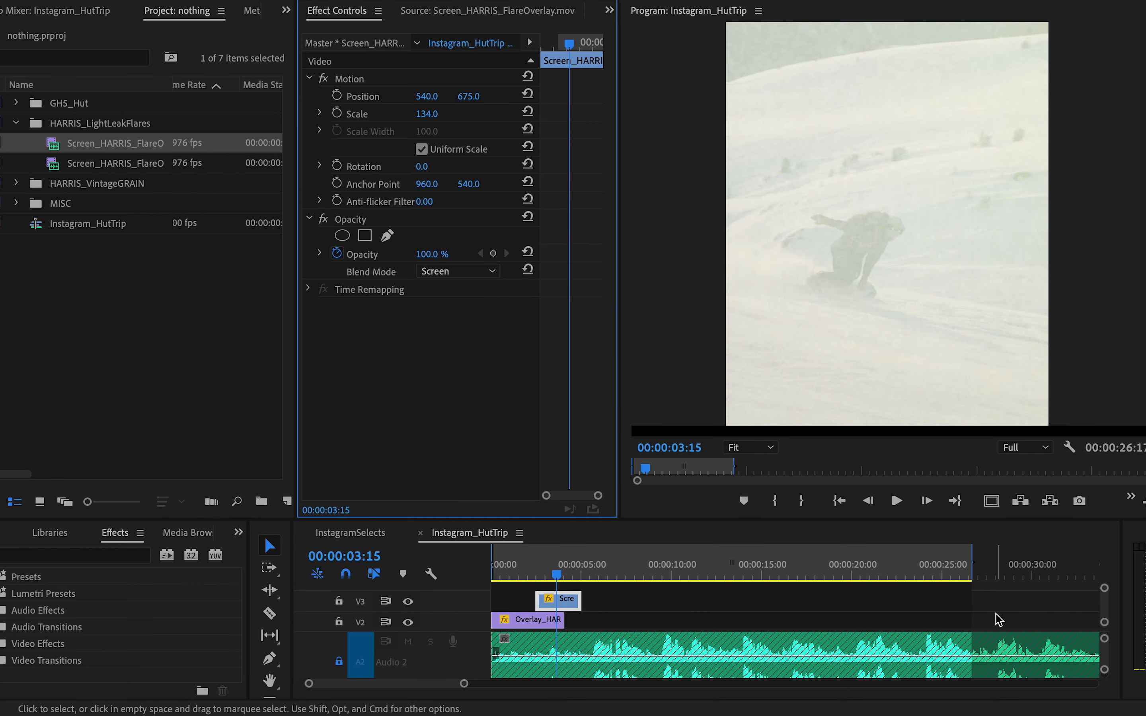
- Extend the flare overlay's start earlier and keyframe its opacity to fade in to 22.9% near the end of the opening clip
left_click_drag(1104, 622, 1105, 621)
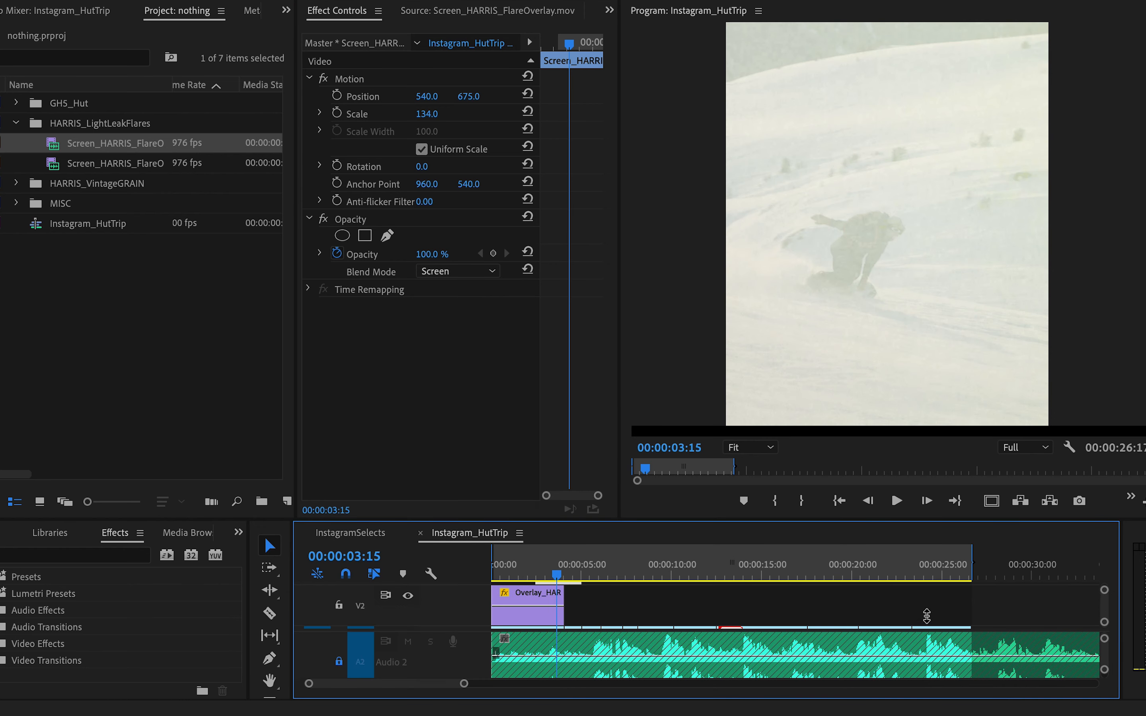
scroll(788, 614, "up", 3)
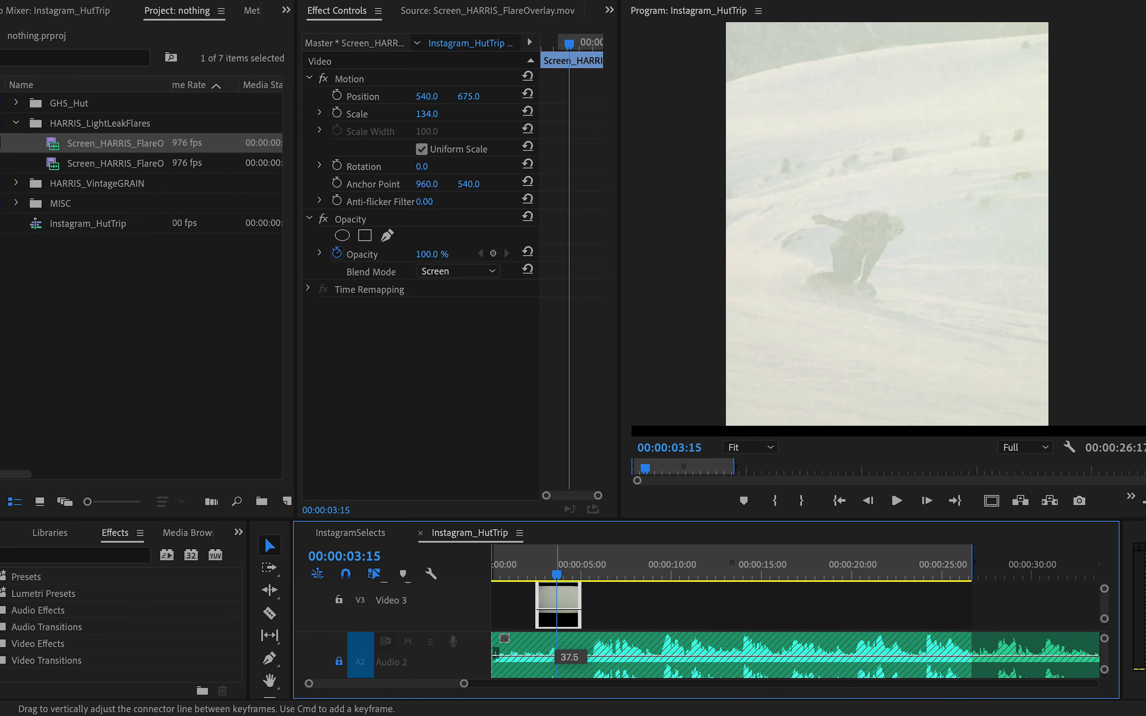
left_click_drag(536, 604, 523, 605)
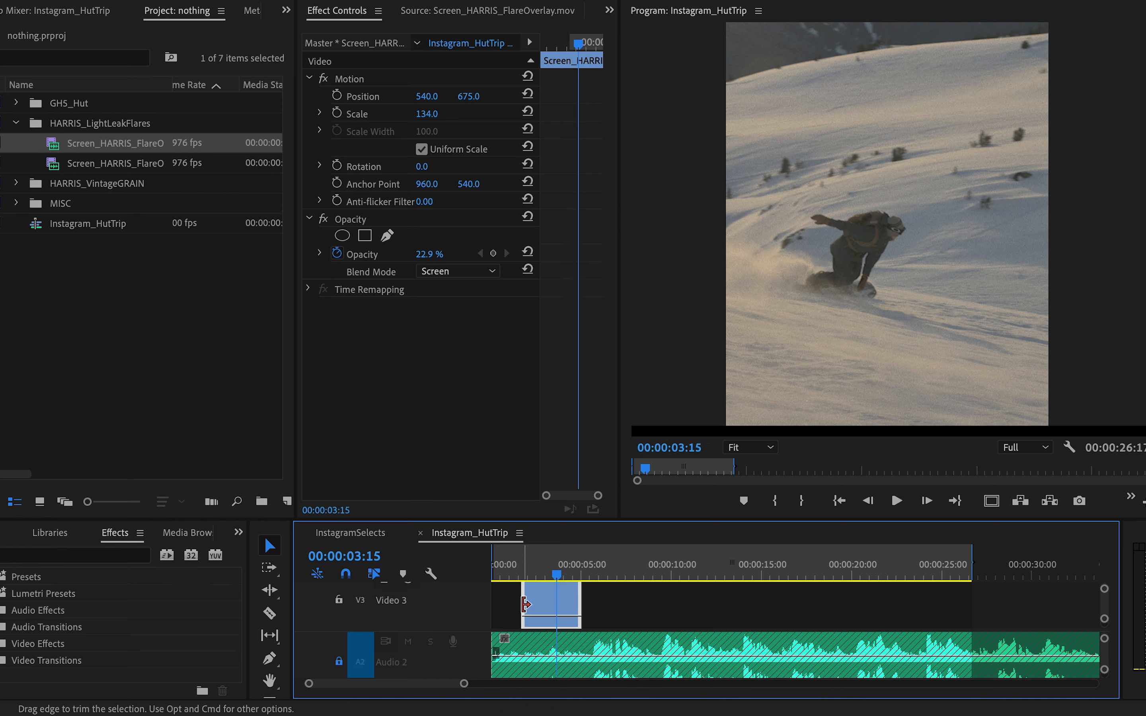
left_click(557, 616, "super")
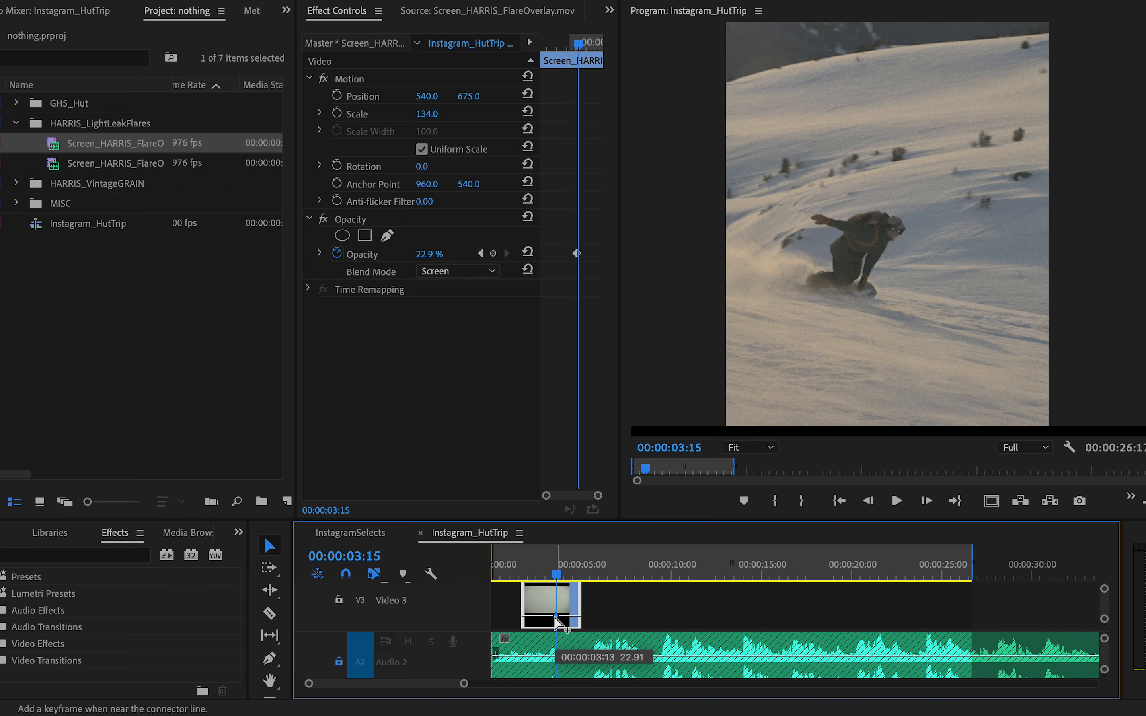
left_click_drag(538, 616, 516, 637)
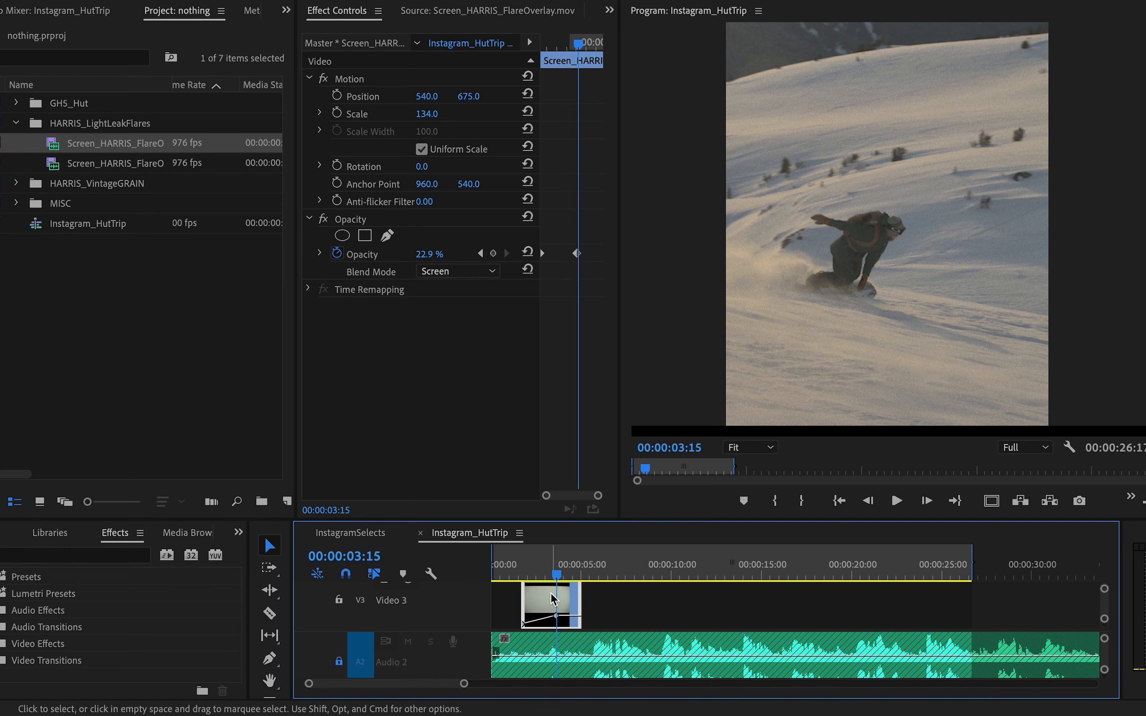
- Try shifting the flare overlay to the left by reducing its horizontal Position to 180 and further
left_click_drag(427, 100, 417, 101)
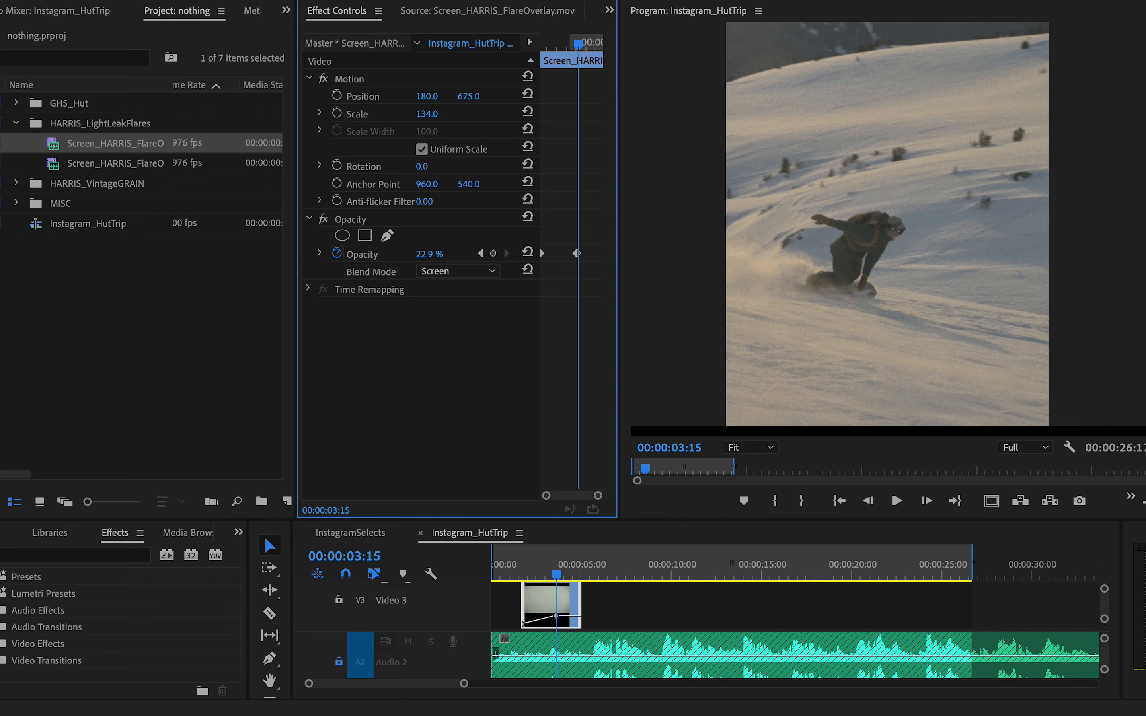
left_click(569, 602)
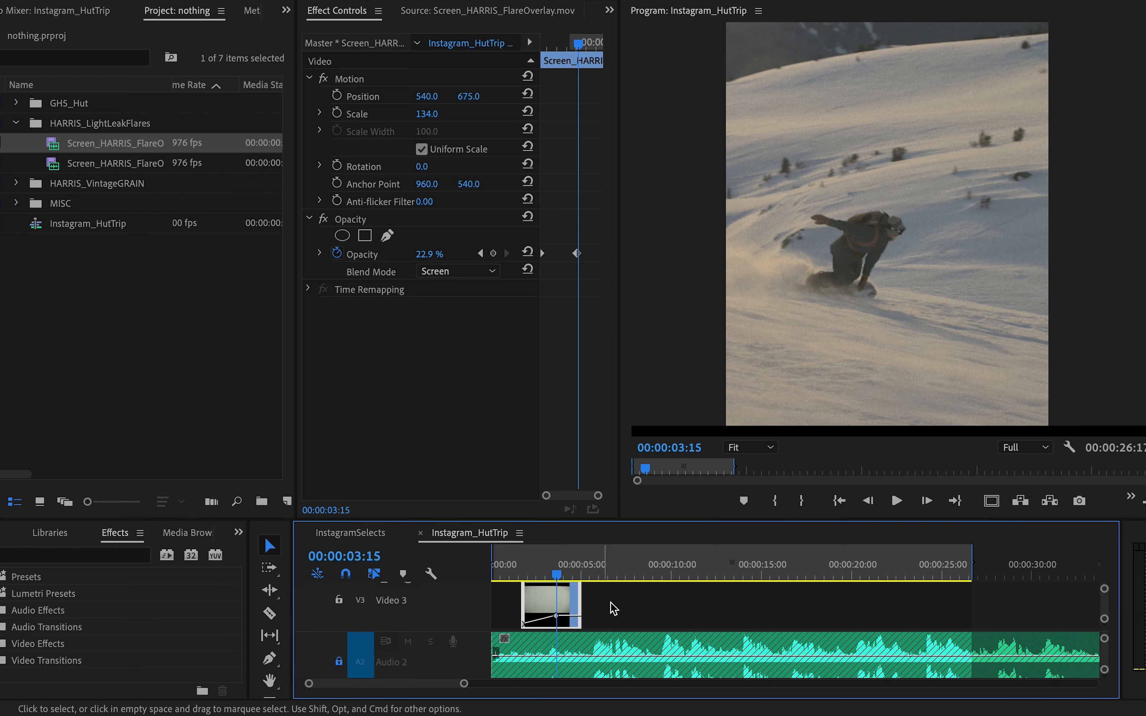
left_click_drag(427, 98, 399, 97)
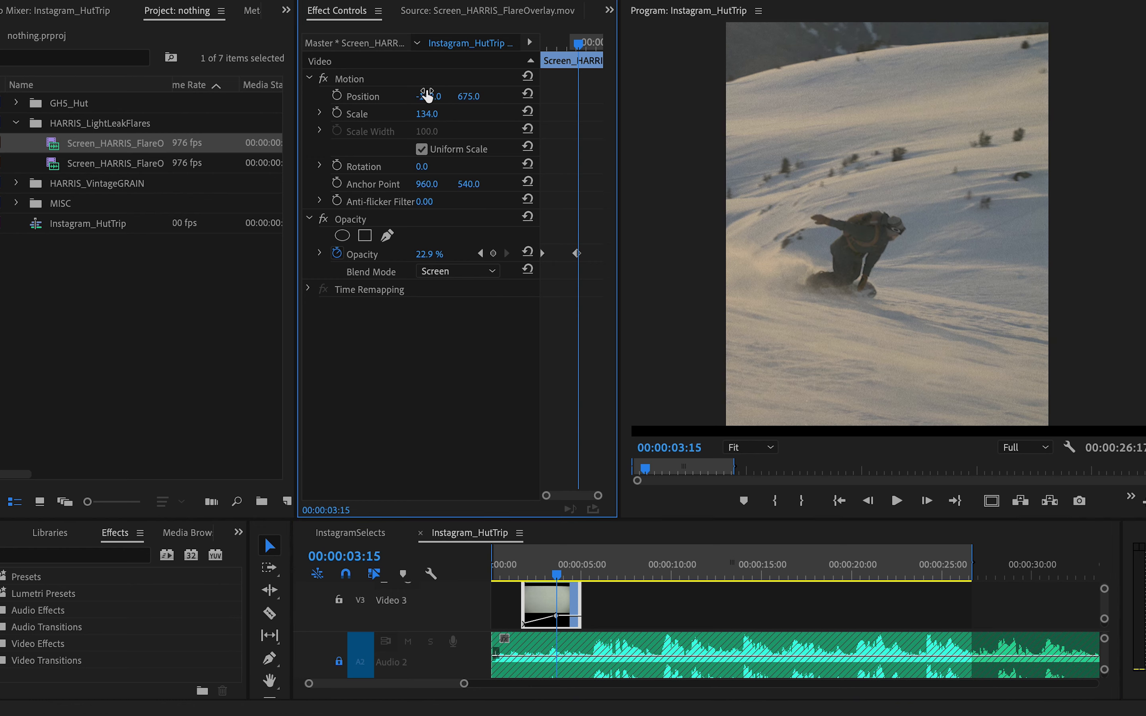
left_click(629, 615)
left_click(568, 602)
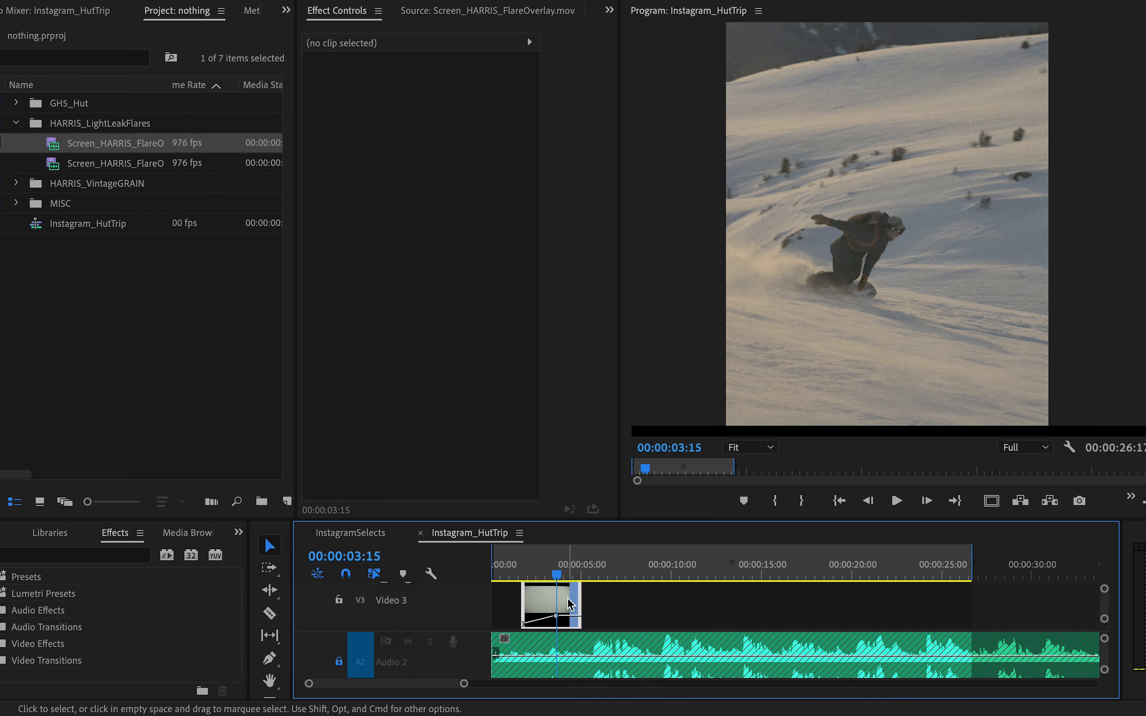
- Add an opacity keyframe of about 27% at 00:00:04:03, extend the flare overlay to about 00:00:06:00, and keyframe its fade-out
left_click(546, 564)
mouse_move(547, 569)
left_mouse_down()
mouse_move(529, 567)
mouse_move(565, 569)
left_mouse_up()
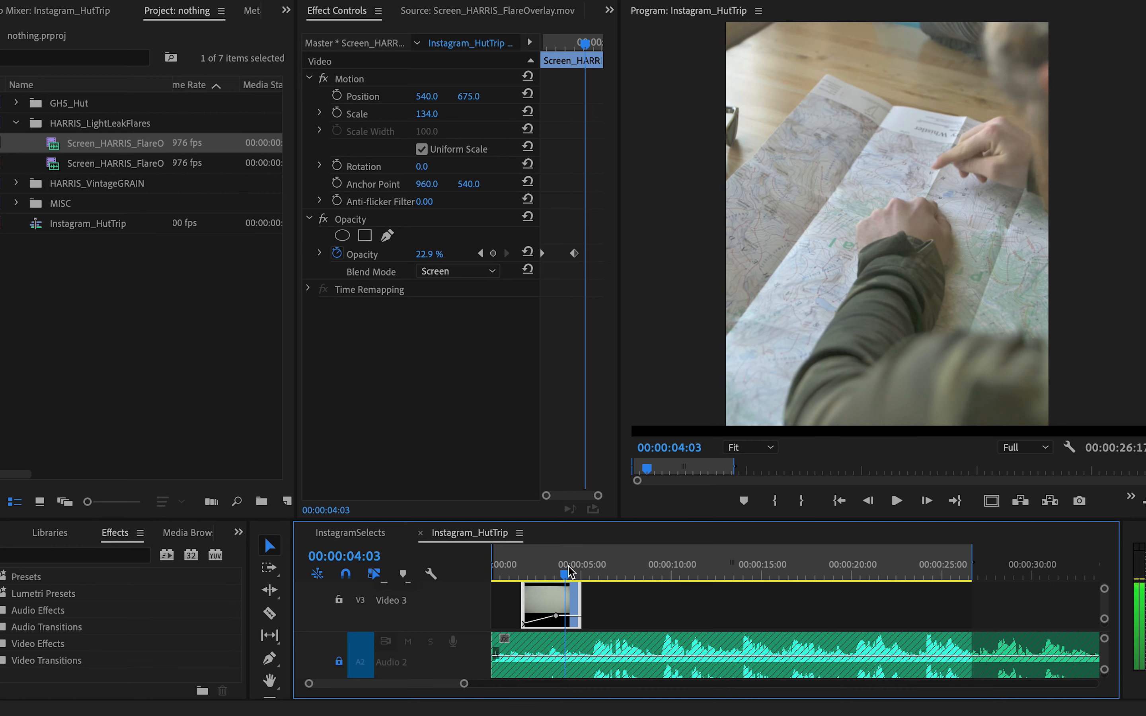
left_click(566, 615, "super")
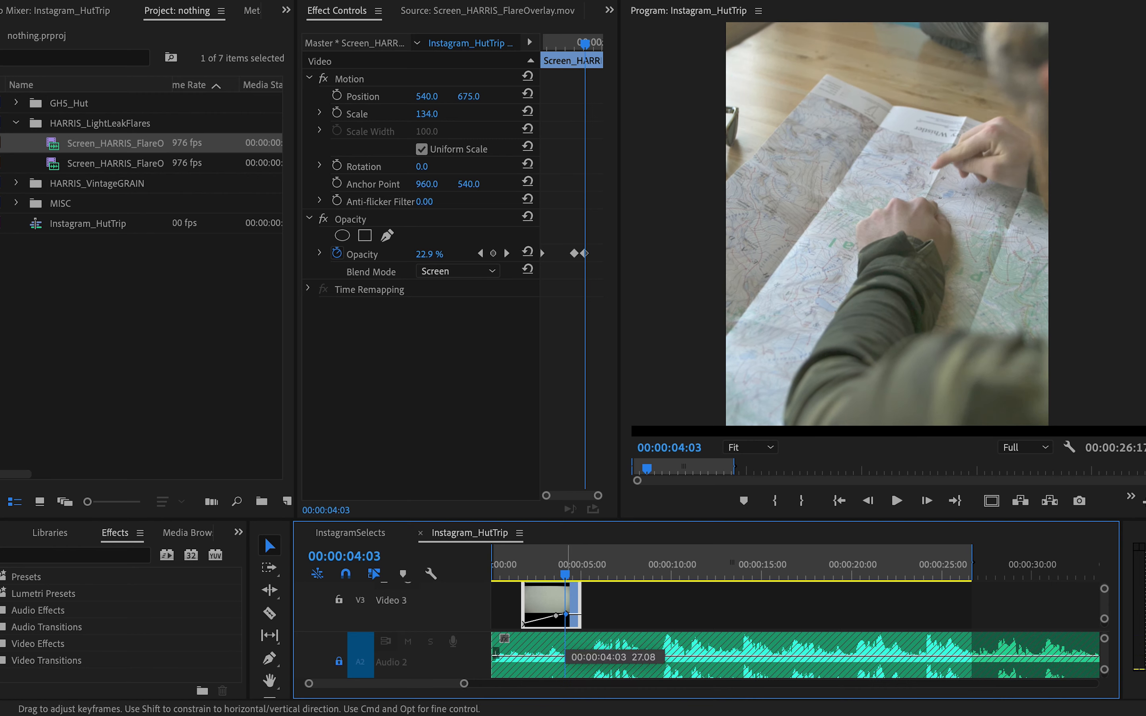
left_click_drag(568, 616, 588, 648)
left_click(578, 613, "super")
left_click(587, 618, "super")
- Set the flare overlay's Scale to 137 and horizontal Position to -191, and review the transition up to 00:00:06:00
mouse_move(558, 575)
left_mouse_down()
mouse_move(538, 575)
mouse_move(564, 576)
mouse_move(553, 576)
left_mouse_up()
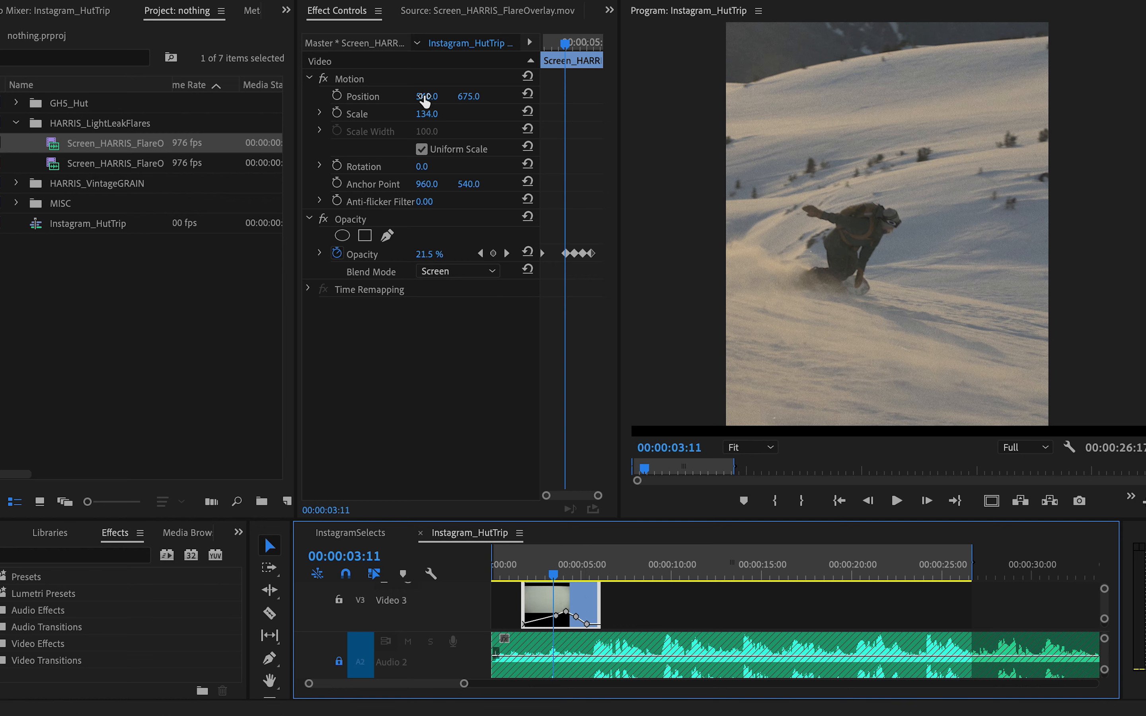
mouse_move(426, 118)
left_mouse_down()
mouse_move(438, 108)
mouse_move(419, 96)
mouse_move(453, 114)
mouse_move(407, 96)
mouse_move(421, 96)
left_mouse_up()
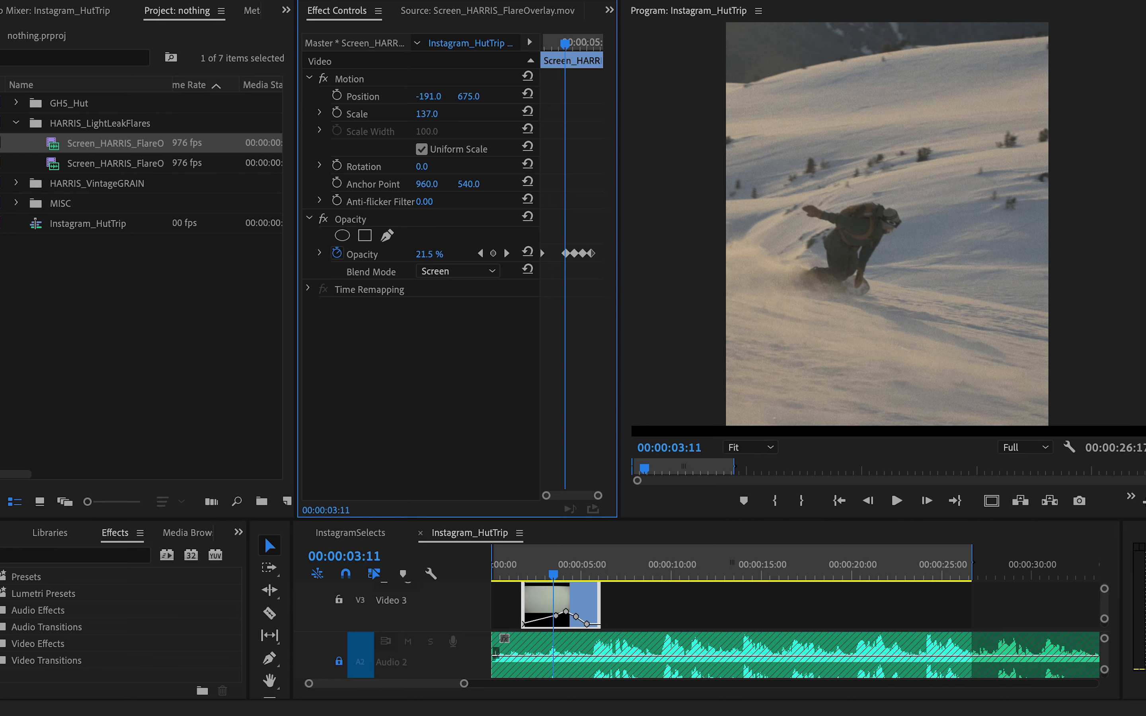
left_click_drag(553, 568, 603, 574)
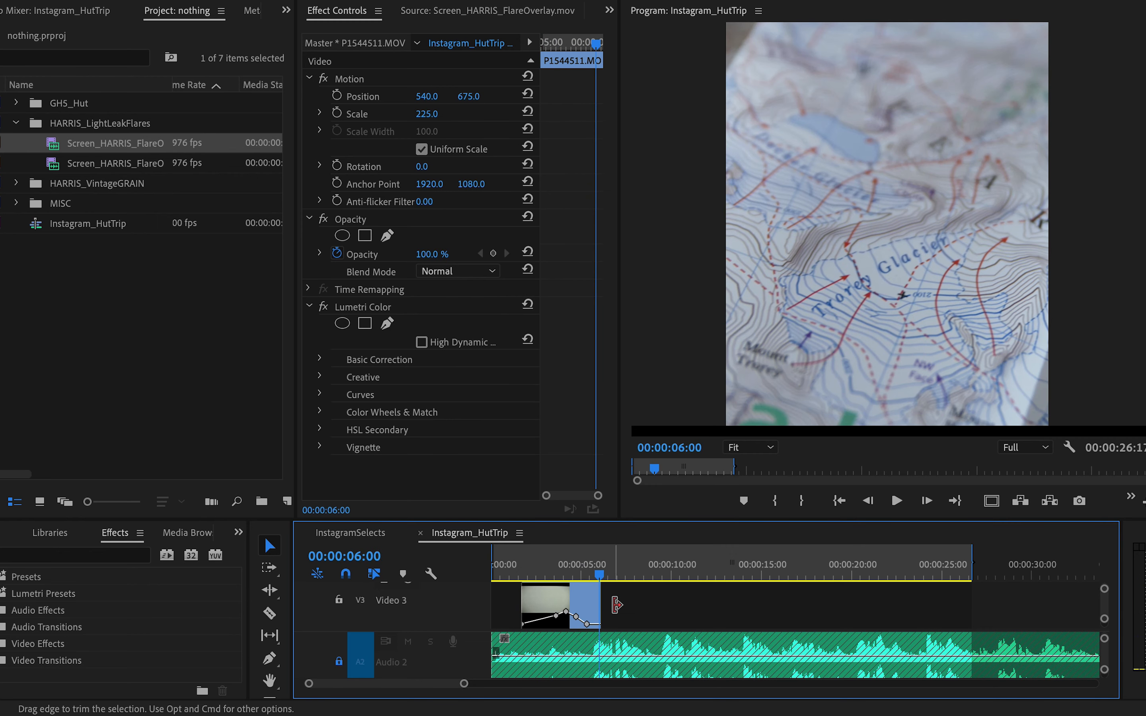
- Nest the grain overlay clip on V2 into a sequence named grain
scroll(617, 611, "down", 2)
left_click(551, 619)
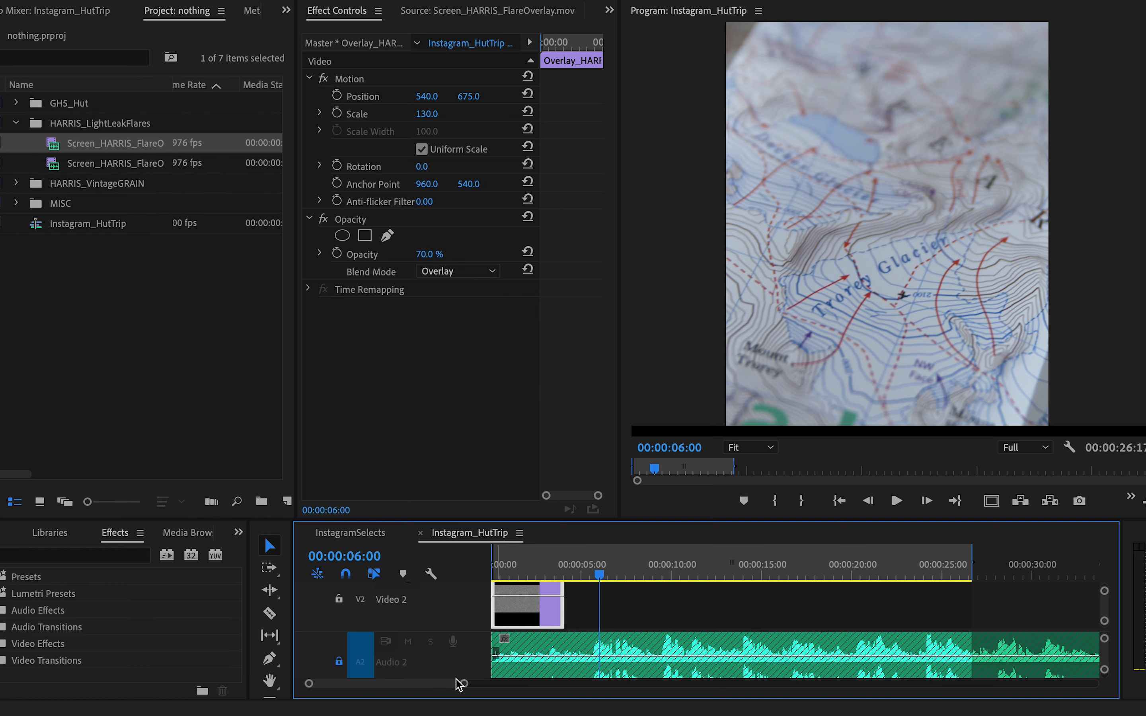
left_click_drag(463, 684, 494, 684)
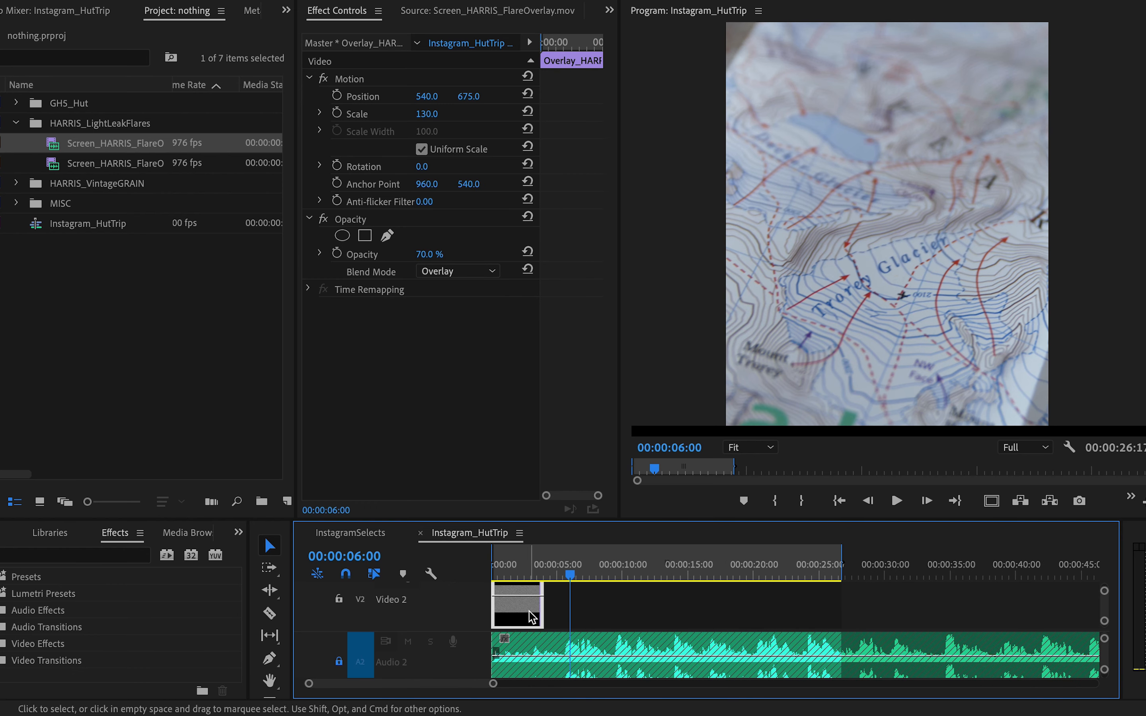
scroll(533, 616, "up", 1)
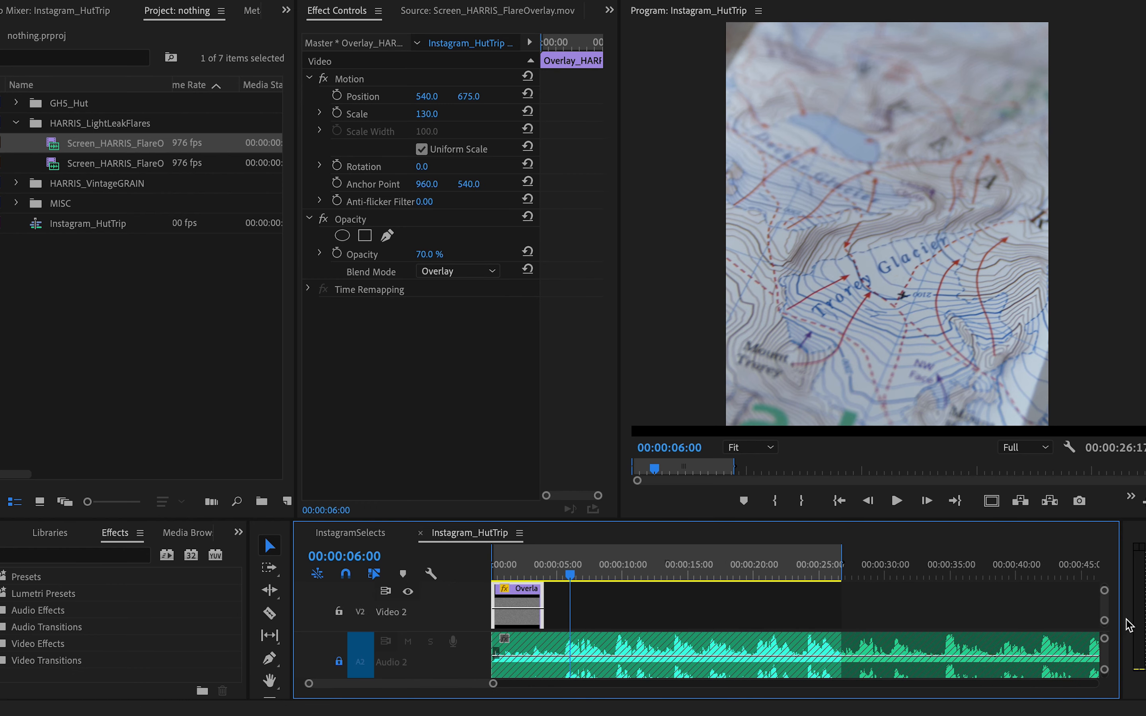
left_click_drag(1104, 622, 1104, 652)
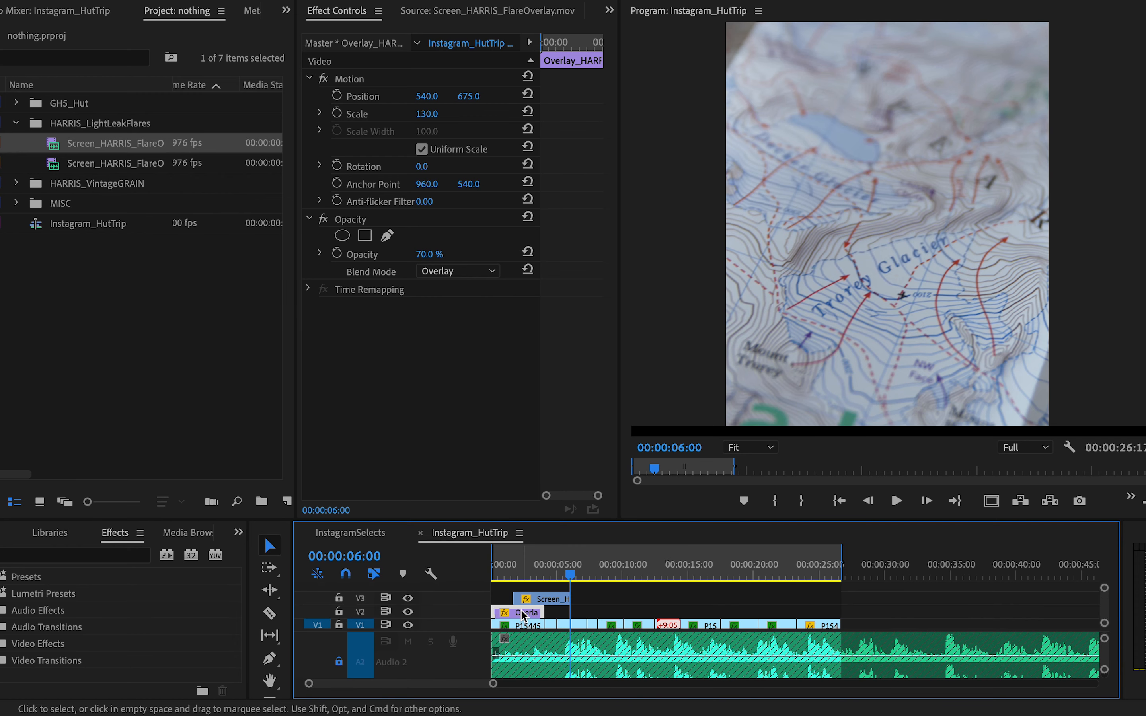
right_click(534, 617)
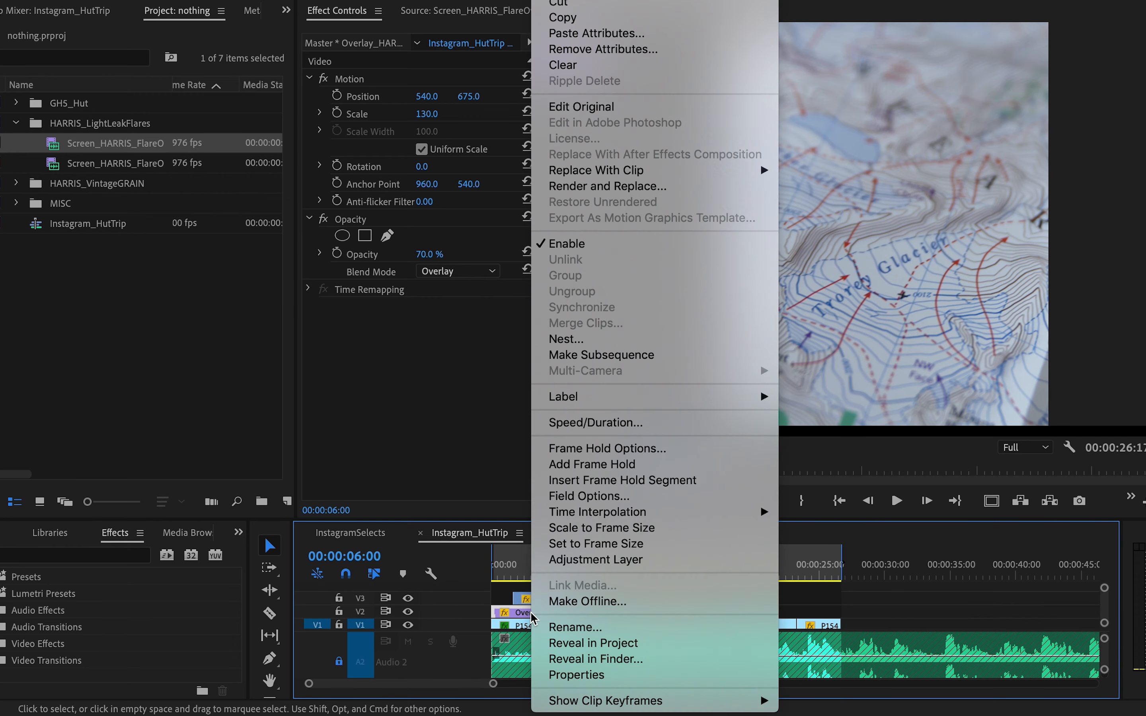
left_click(585, 340)
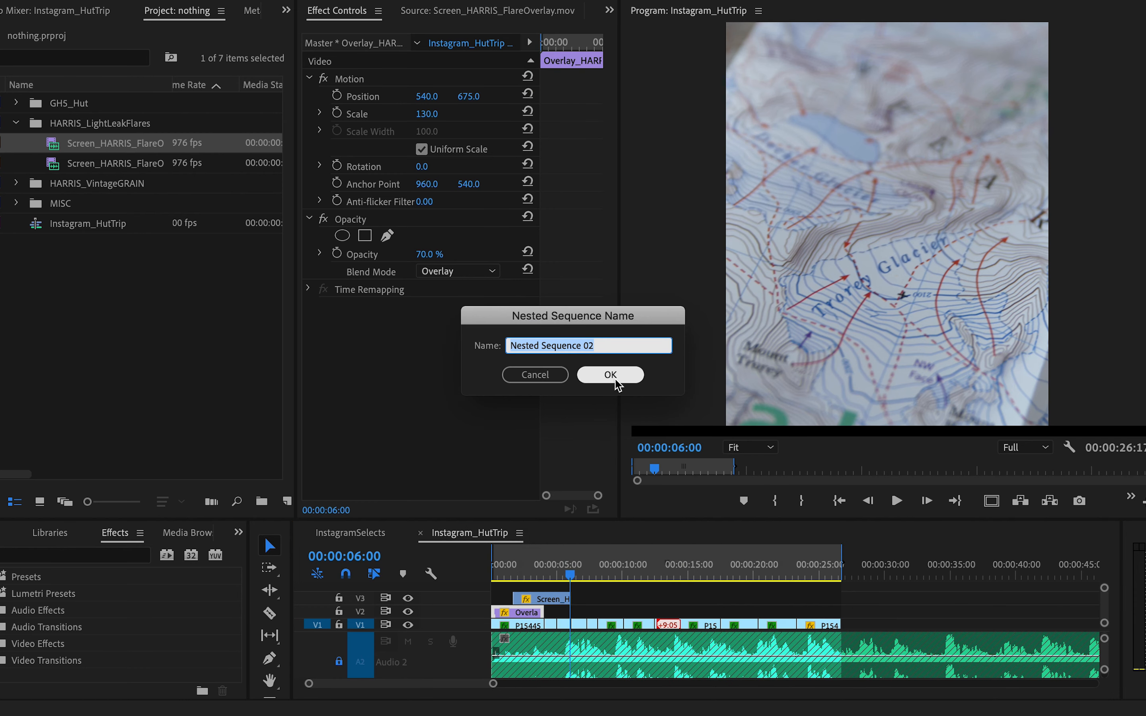
type("grain")
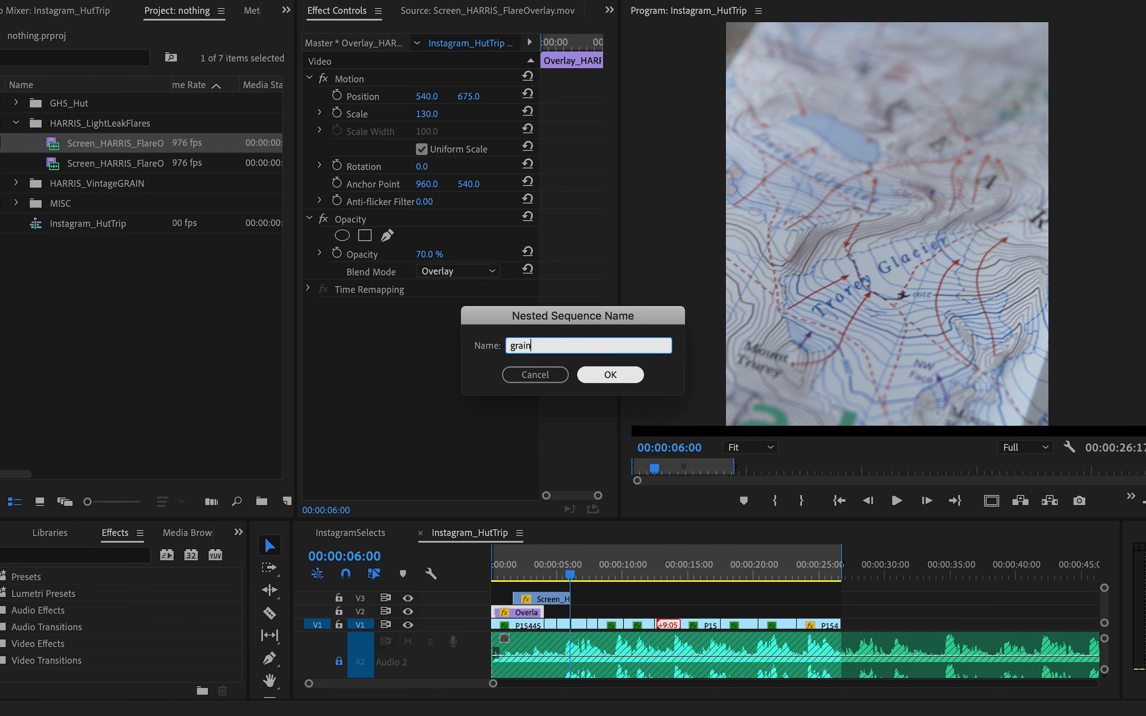
key("Return")
- Open the grain nested sequence and paste copies of the grain overlay end to end after the original, out to 00:01:16:18
left_click(521, 616)
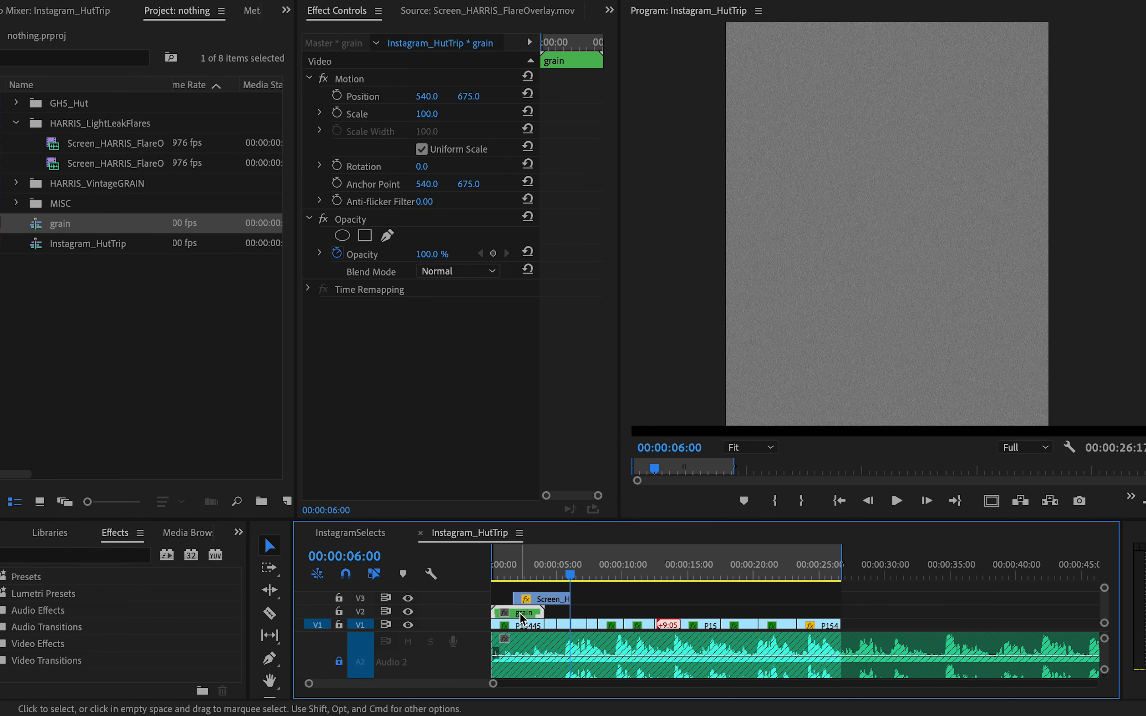
double_click(521, 616)
left_click(520, 597)
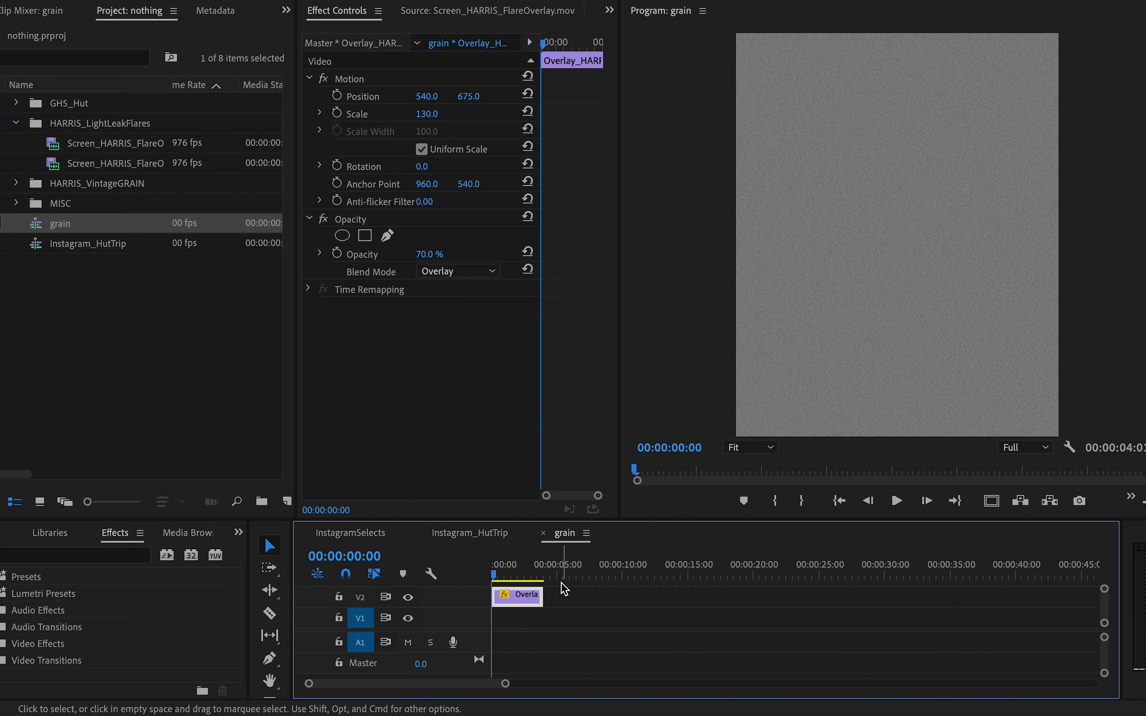
left_click(544, 568)
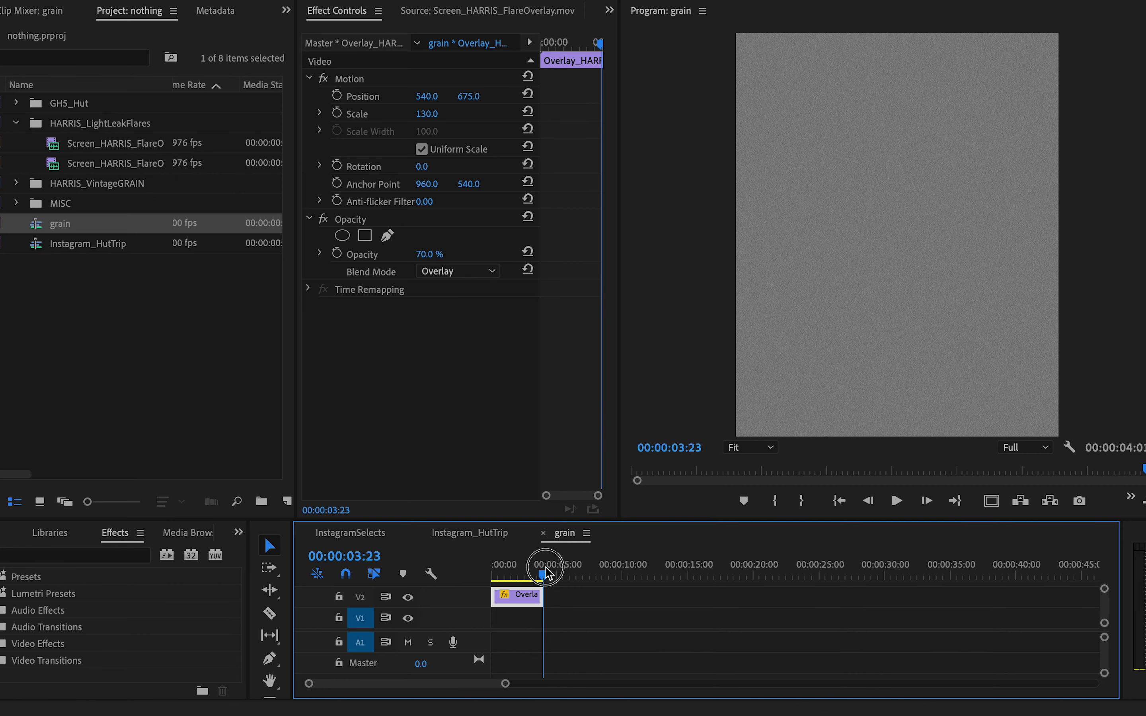
key("super+v")
key("super+v")
key("super+v")
key("super+v")
key("super+v")
key("super+v")
key("super+v")
key("super+v")
key("super+v")
key("super+v")
key("super+v")
key("super+v")
key("super+v")
key("super+v")
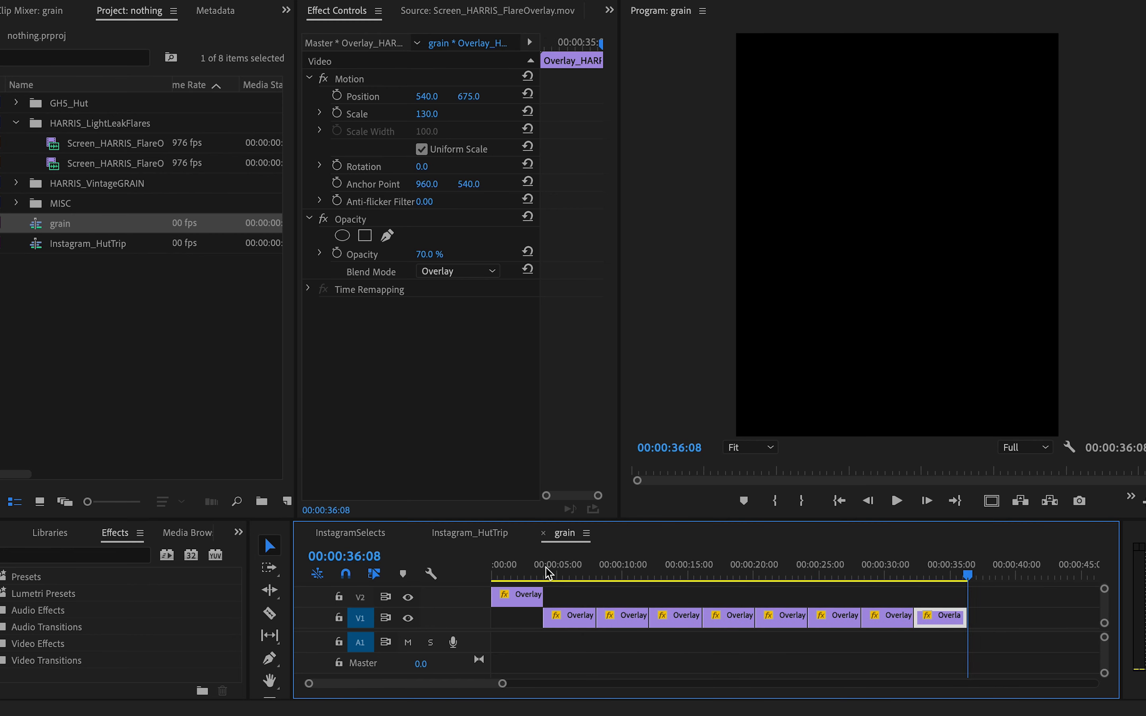
key("super+v")
key("super+v")
key("super+v")
key("super+v")
key("super+v")
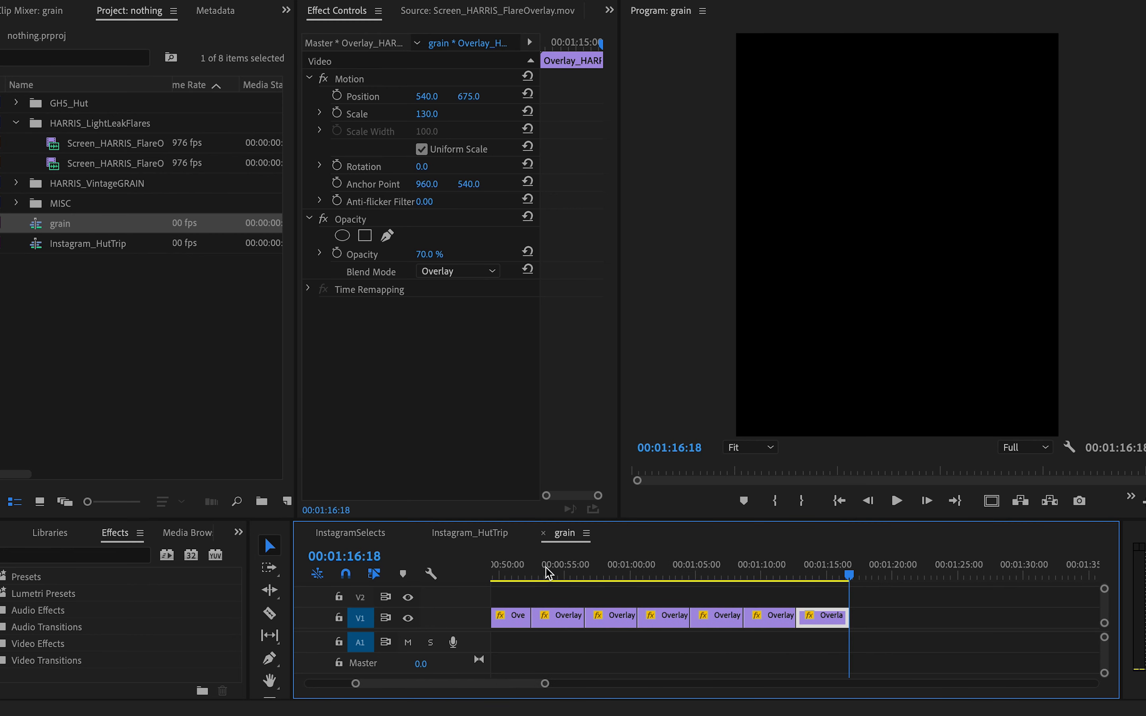
- In Instagram_HutTrip, extend the nested grain clip on V2 past the end of the last footage clip and set its blend mode to Overlay
left_click(465, 534)
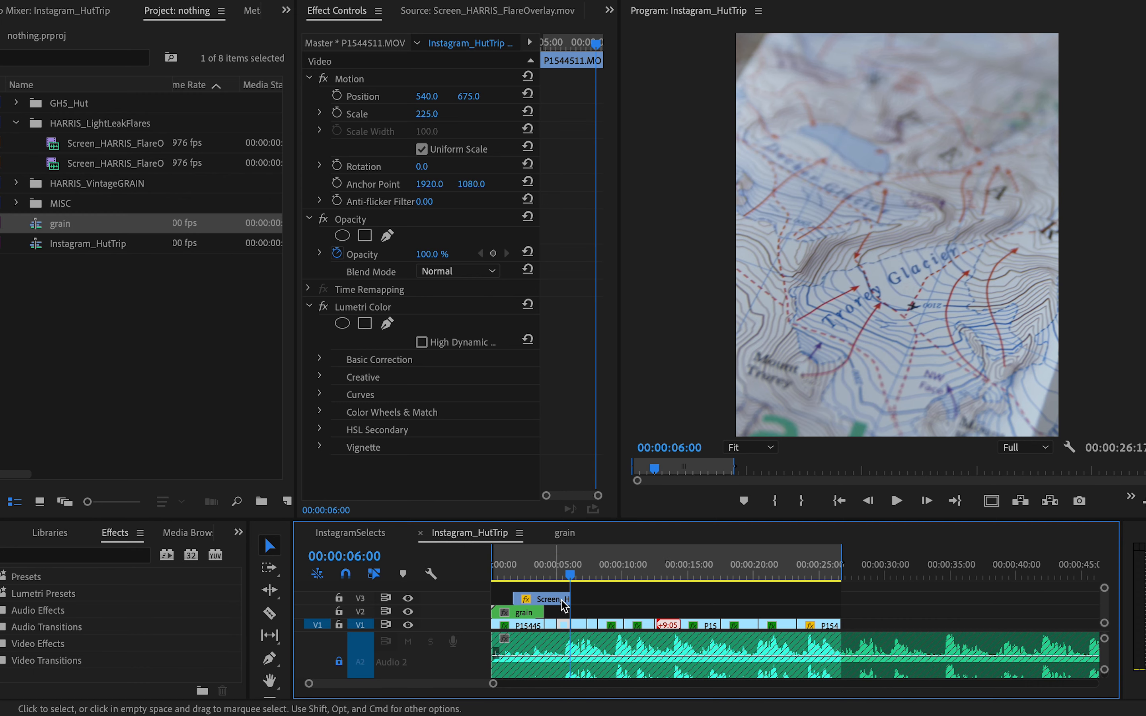
left_click_drag(598, 612, 869, 612)
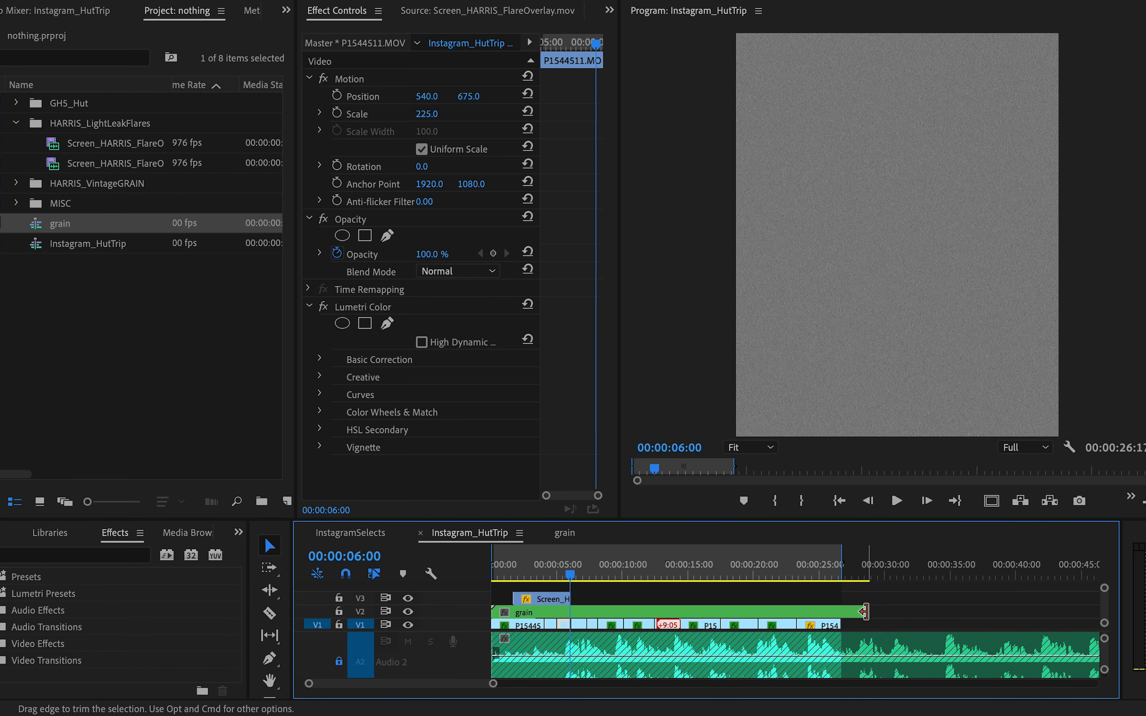
left_click(571, 612)
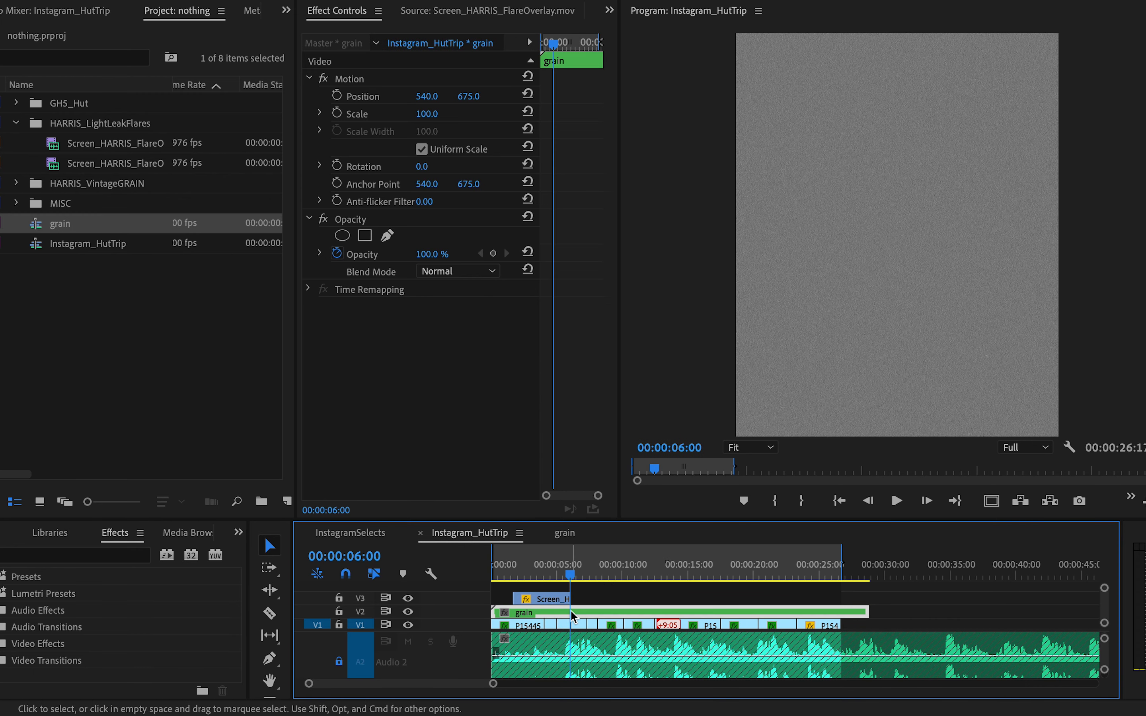
left_click(459, 272)
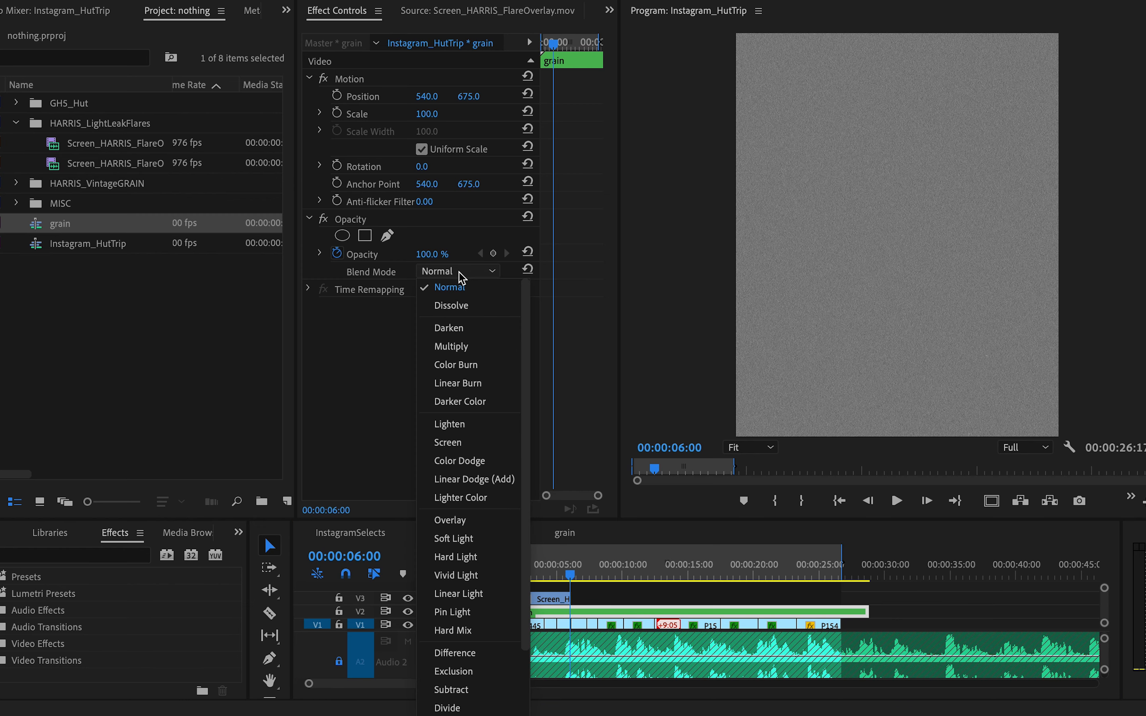
left_click(469, 526)
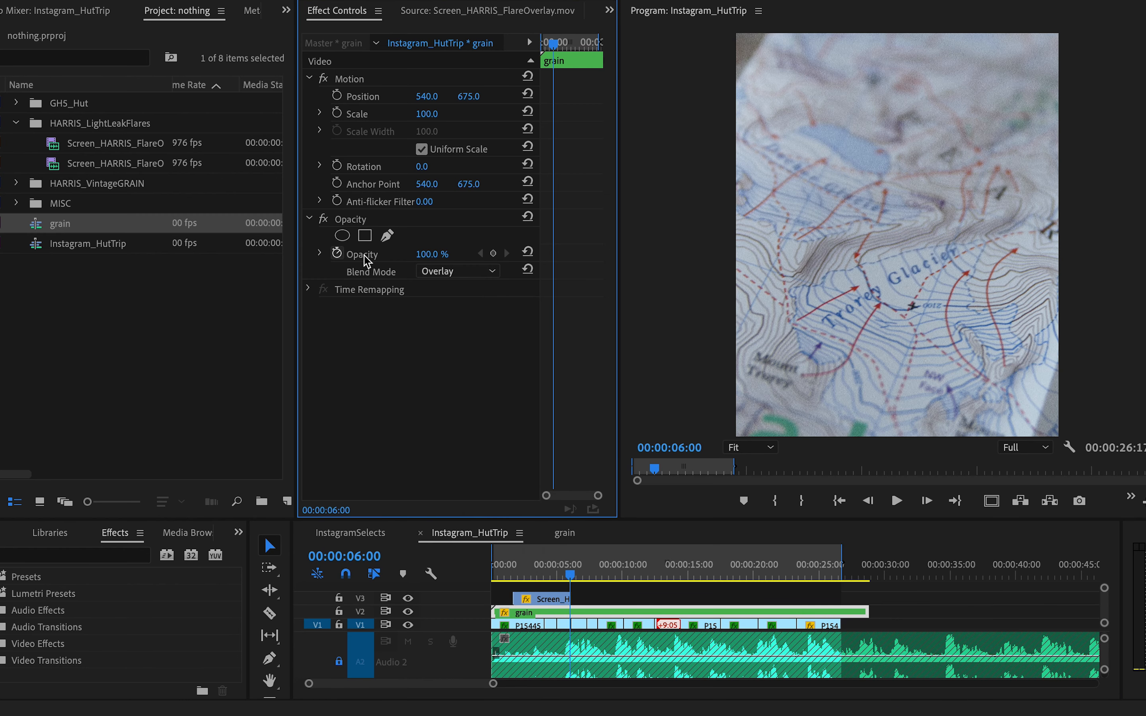
- Set the nested grain clip's opacity to 80% and review the edit up to about 00:00:21:04
left_click(436, 253)
type("80")
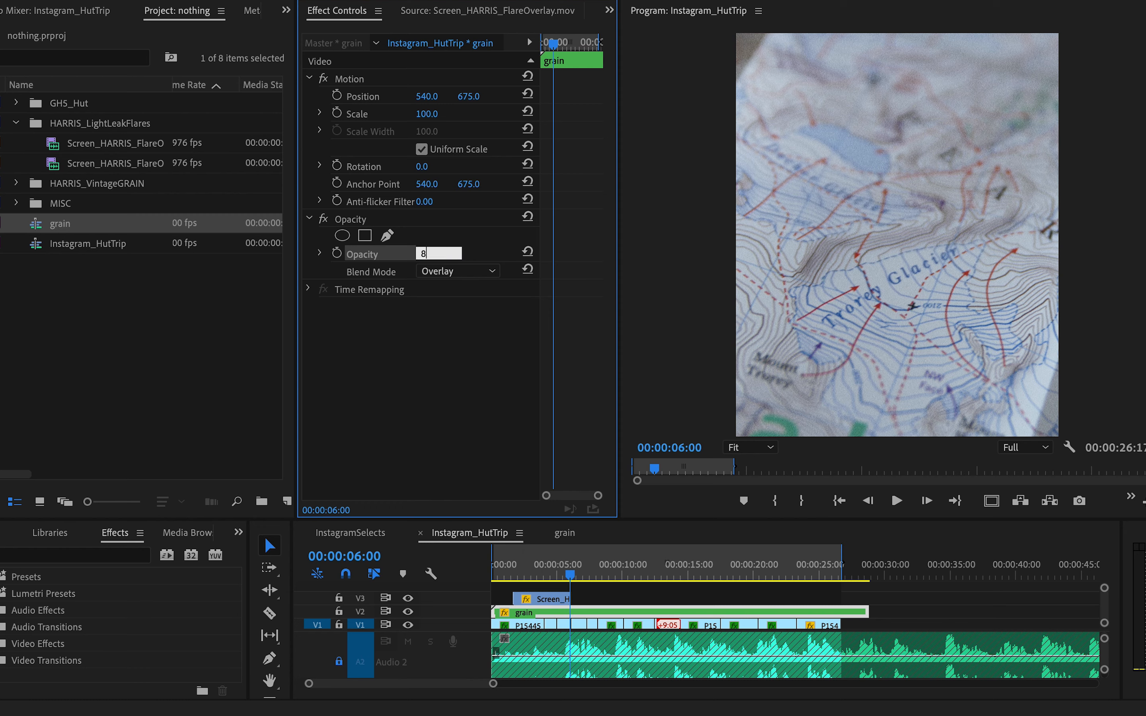
key("Return")
left_click_drag(498, 555, 588, 575)
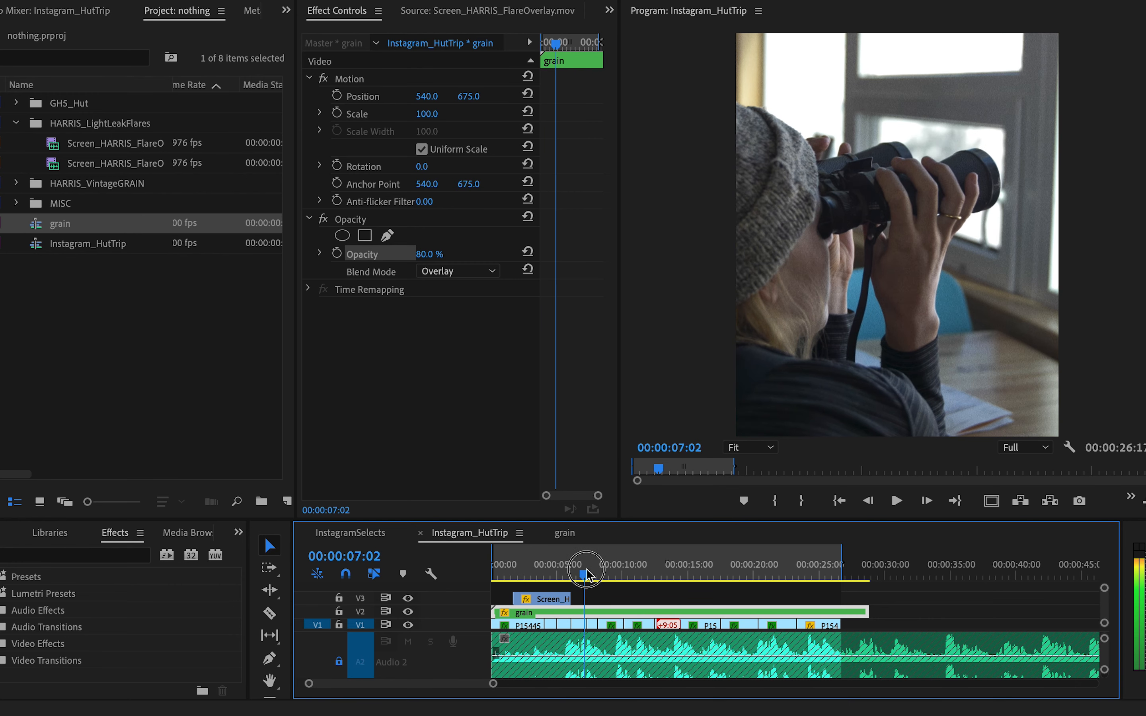
left_click_drag(588, 575, 770, 543)
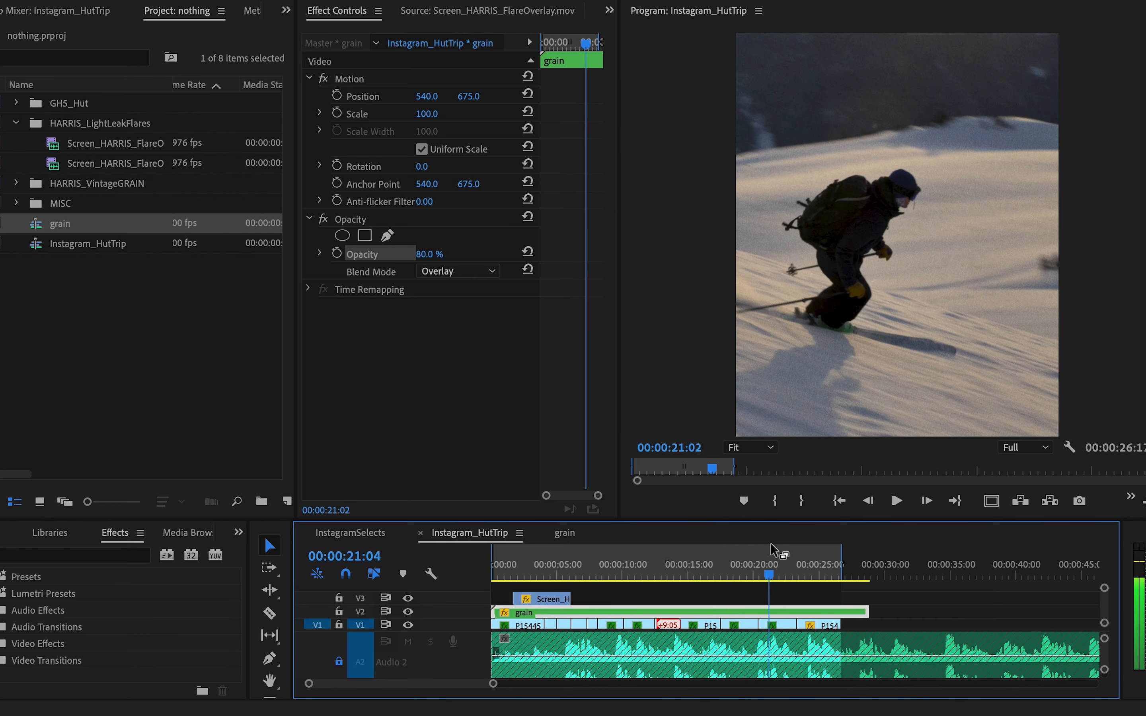
- Lock V1 and V2, paste a copy of the flare overlay on V3, and move it so it ends with the last footage clip
left_click(549, 599)
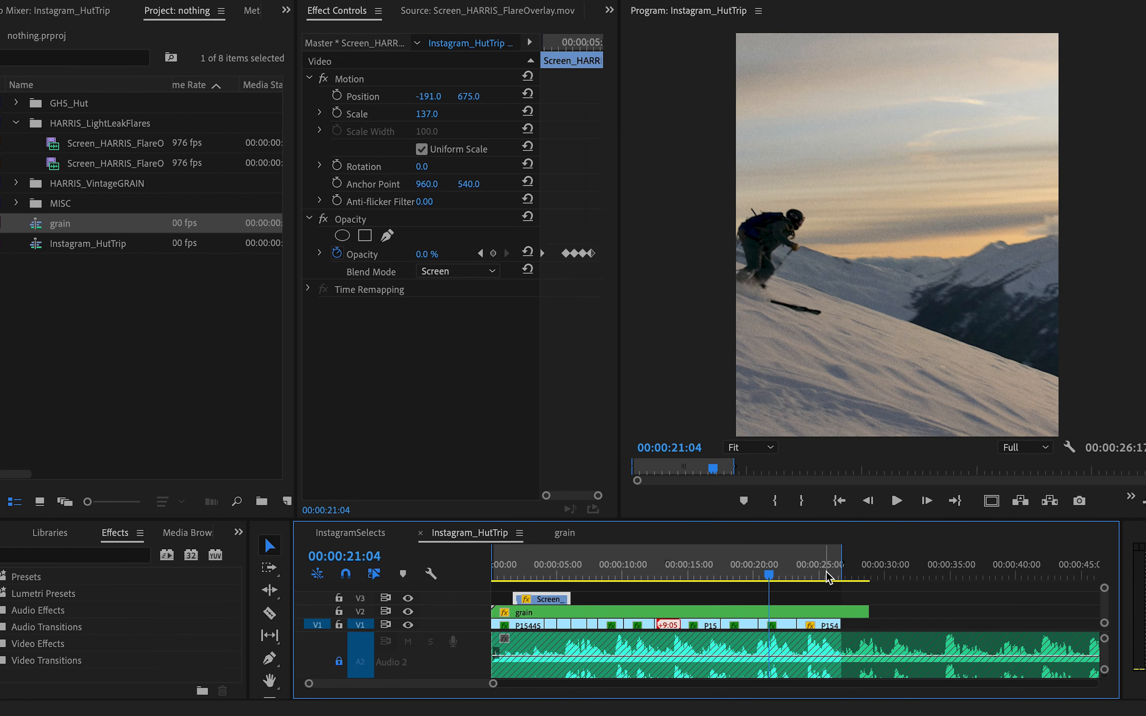
left_click_drag(771, 575, 752, 576)
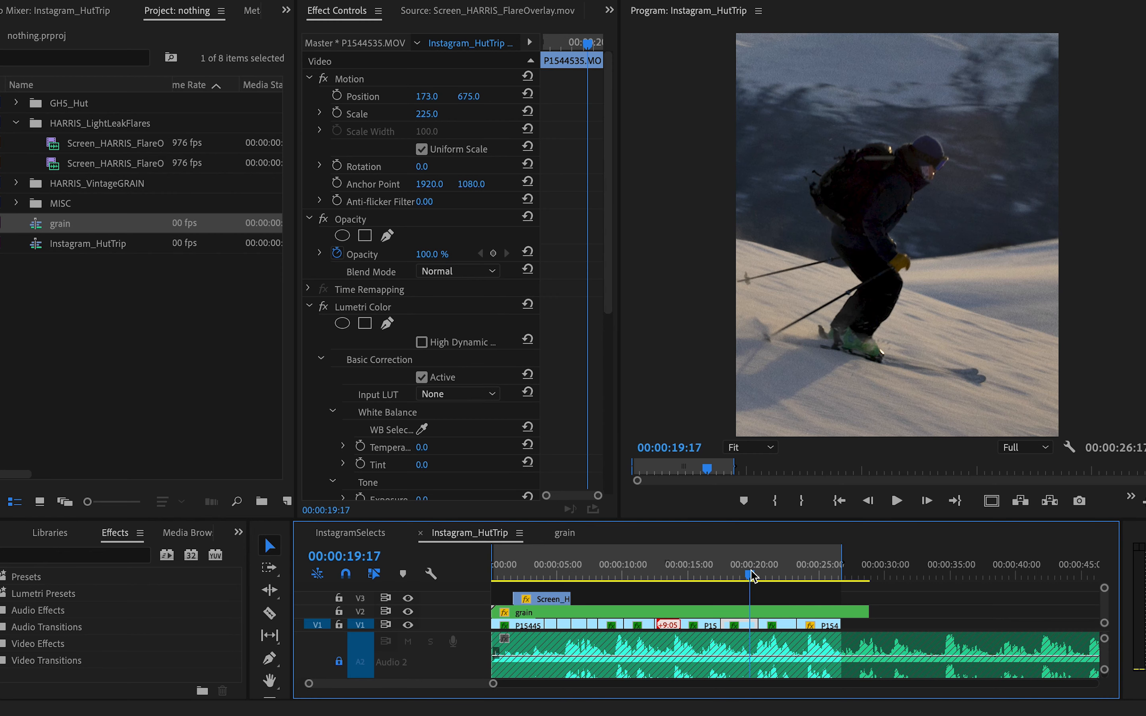
left_click(339, 625)
left_click(339, 612)
key("ctrl+v")
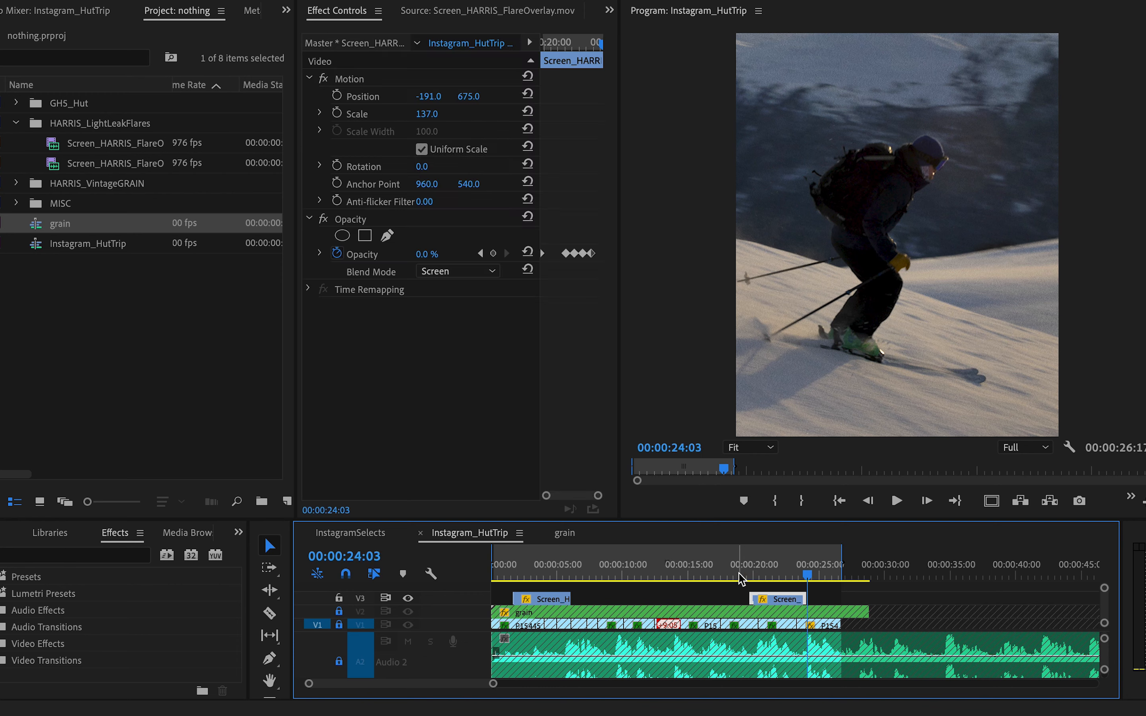
left_click_drag(775, 572, 821, 605)
left_click_drag(807, 572, 832, 575)
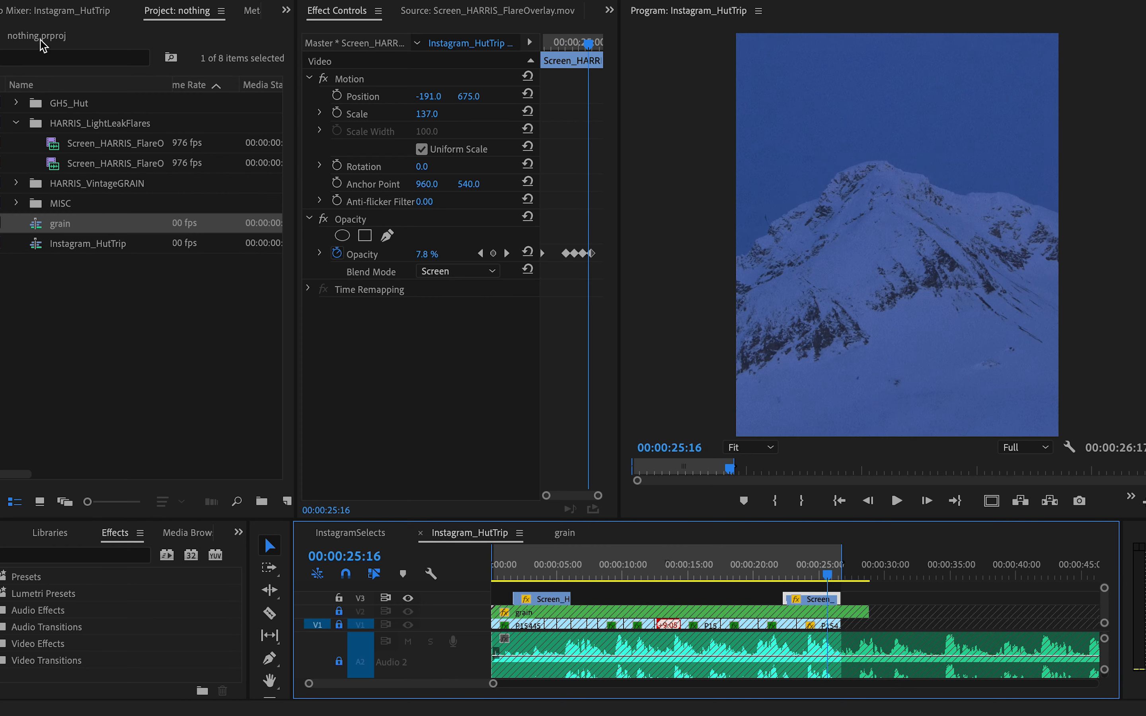
left_click(42, 59)
type("v")
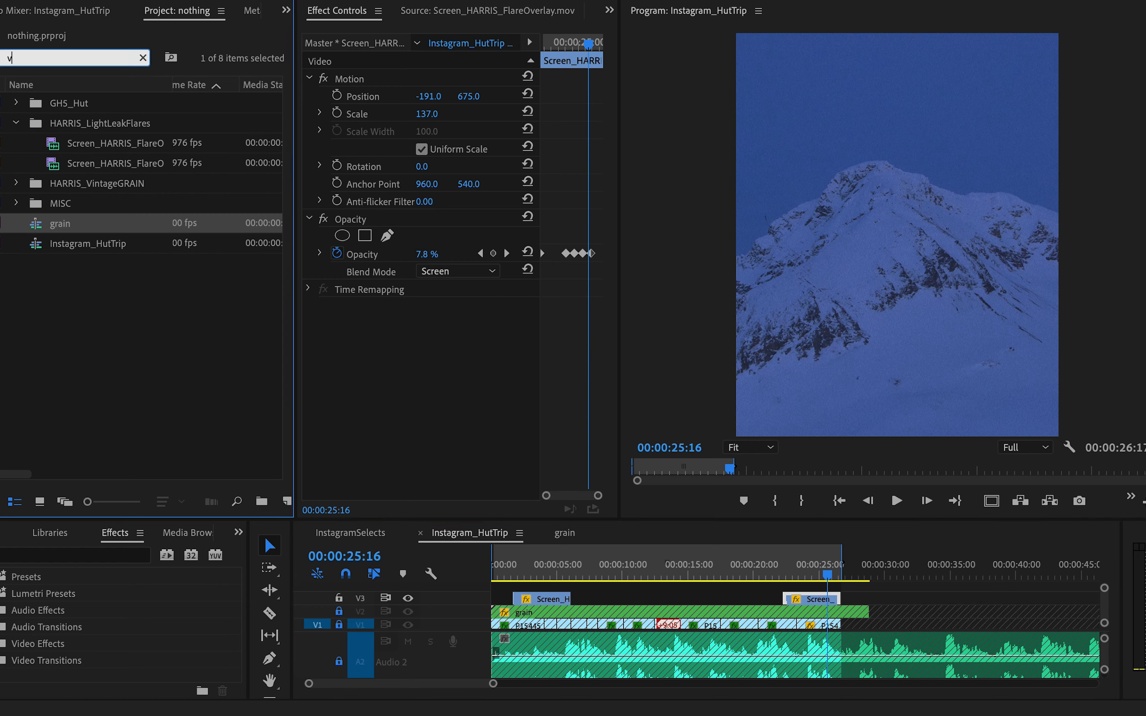
type("ubu")
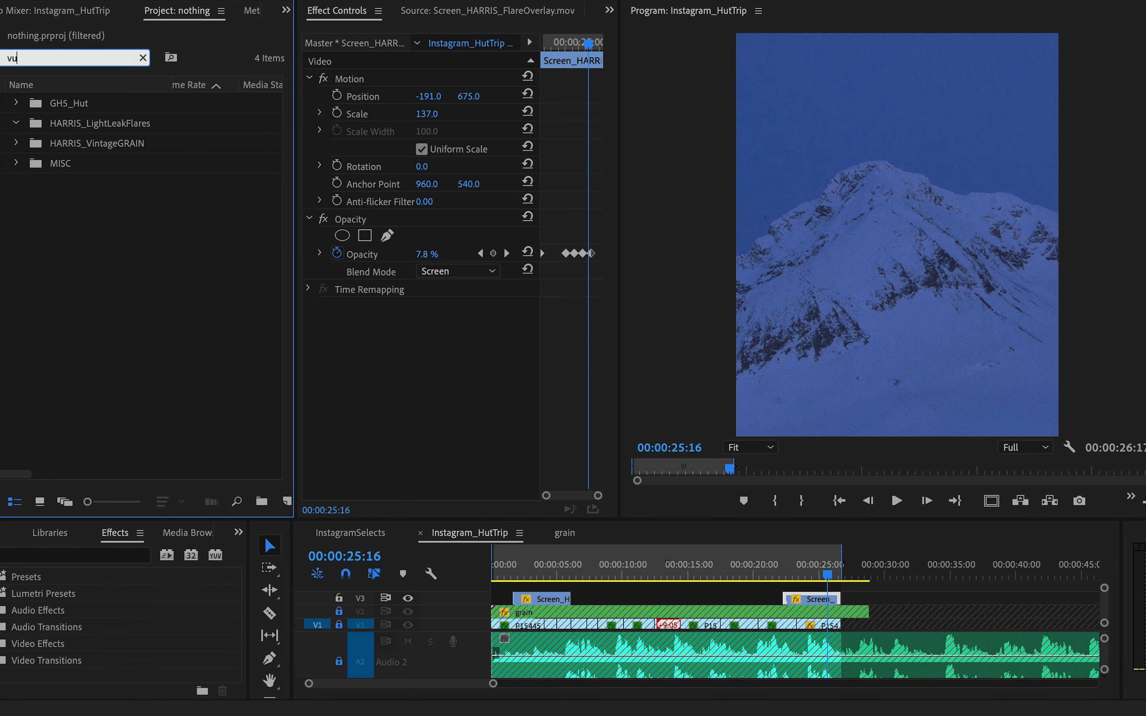
key("BackSpace")
type("in")
key("BackSpace")
key("BackSpace")
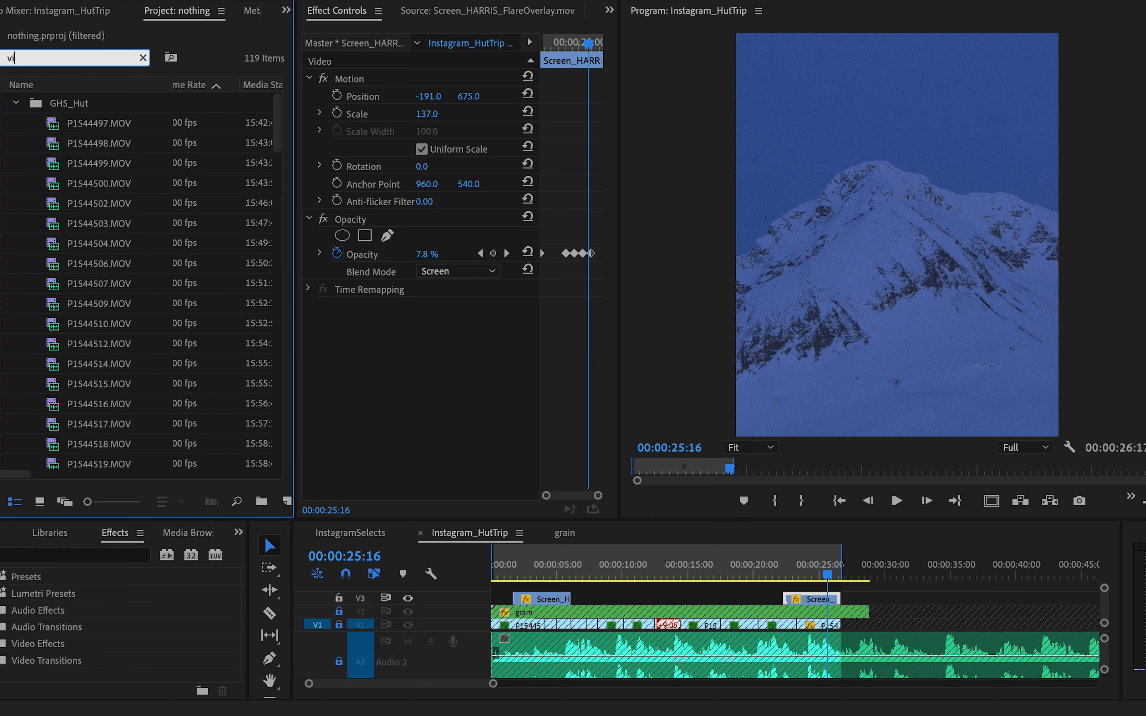
key("BackSpace")
key("BackSpace")
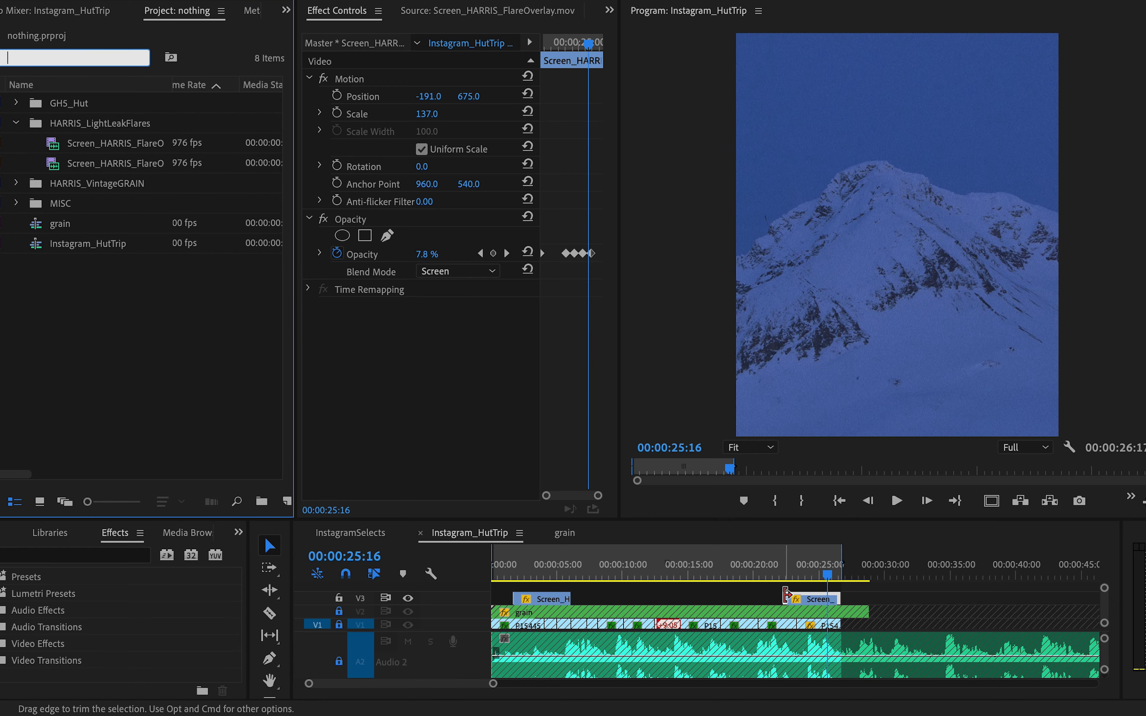
- Review the copied flare over the closing shot, return to about 00:00:01:07, and unlock V2 and V1
left_click(898, 587)
left_click_drag(780, 576, 833, 575)
scroll(636, 592, "down", 1)
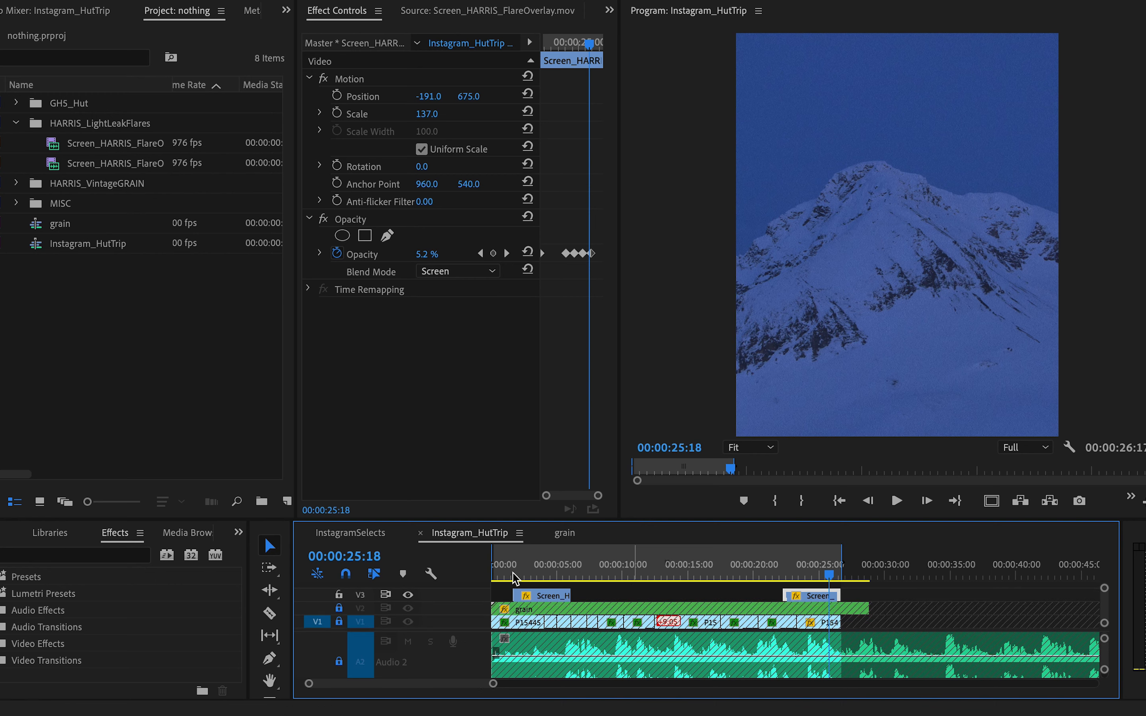
left_click(509, 574)
left_click(339, 608)
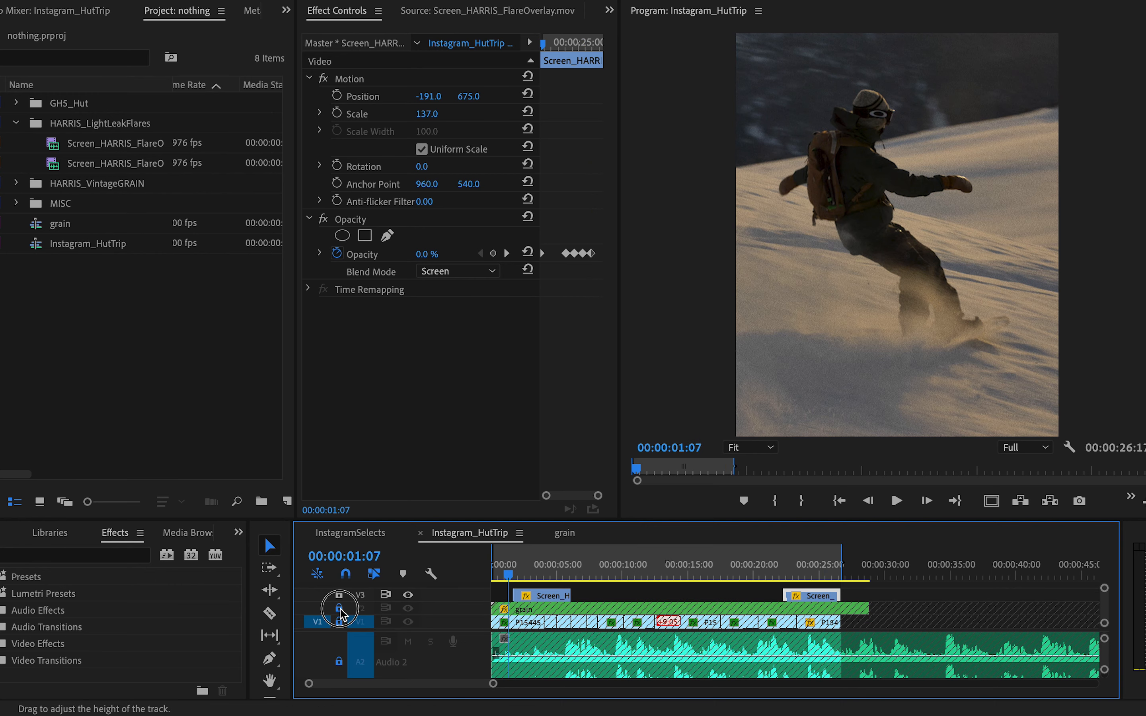
left_click(339, 621)
- Compare the opening snowboarder clip with and without its Lumetri Color grade and inspect its Curves settings
left_click(534, 630)
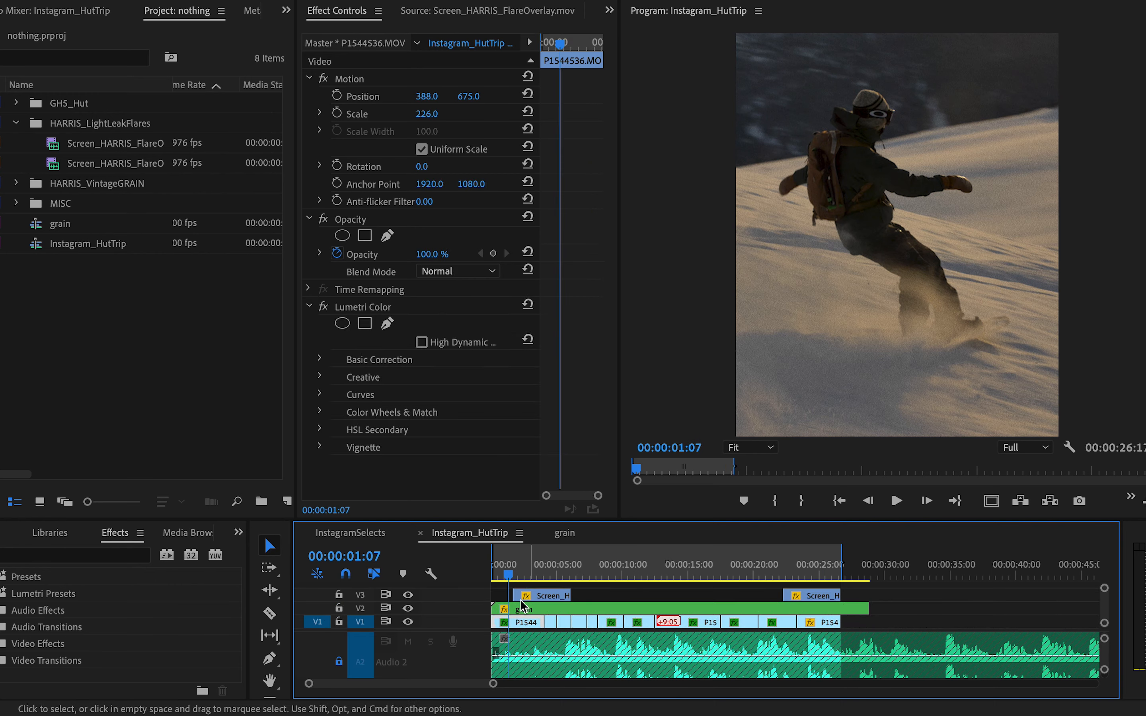
left_click(324, 307)
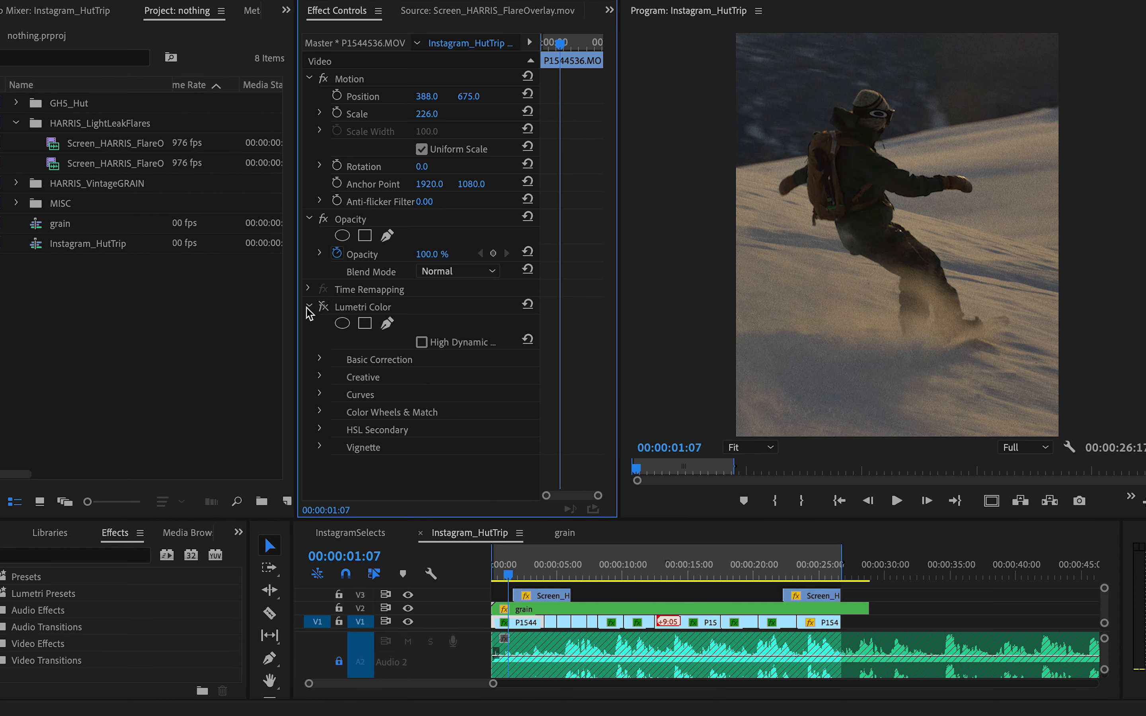
left_click(309, 306)
left_click(325, 308)
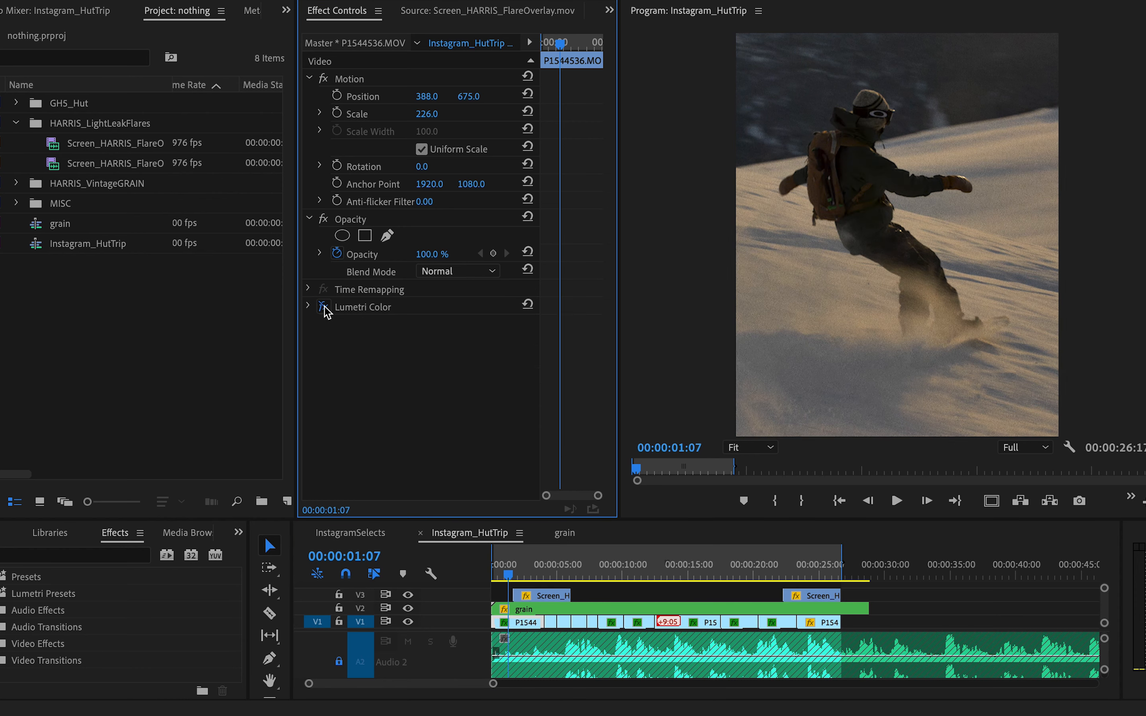
left_click(325, 308)
left_click(326, 308)
left_click(309, 306)
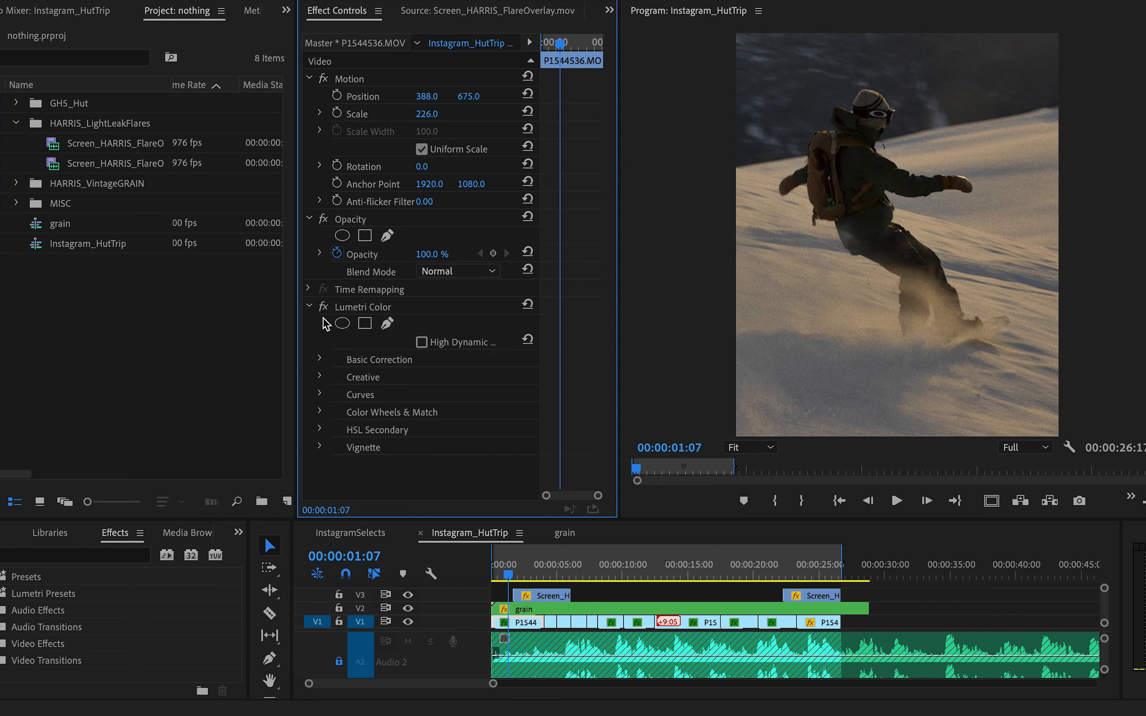
left_click(320, 396)
left_click(320, 395)
left_click(321, 395)
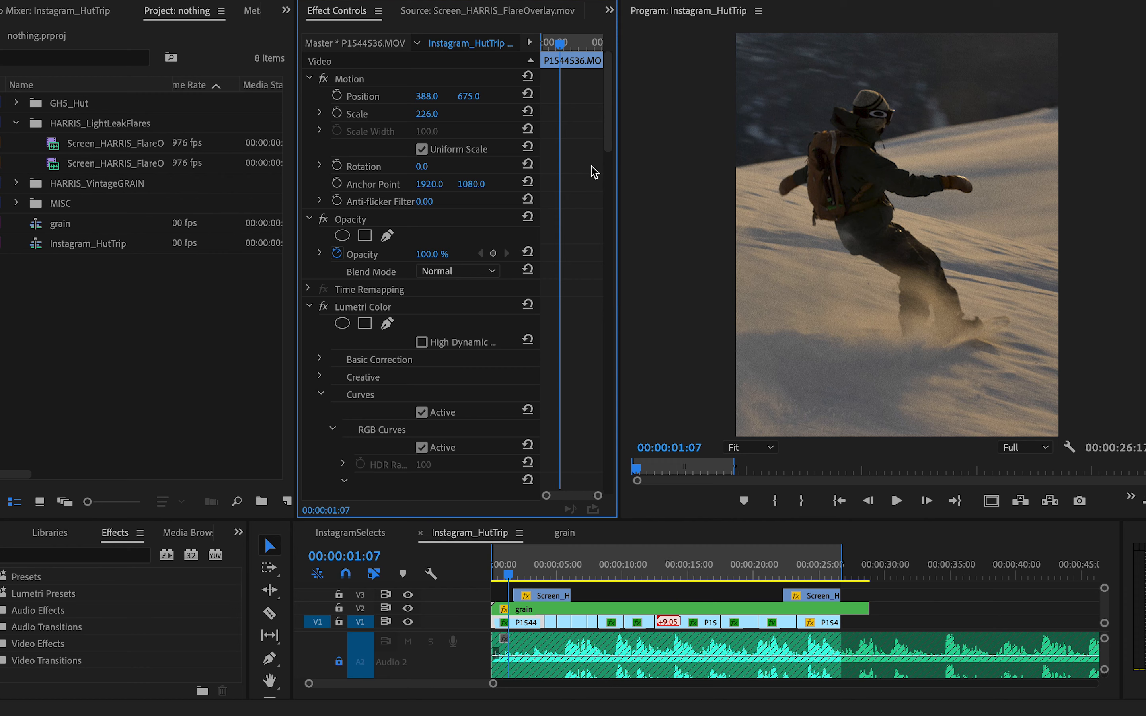
- Set Whites to about 62 in the opening snowboarder clip's Lumetri Basic Correction and check the grade at 00:00:03:12
left_click(322, 359)
left_click_drag(608, 115, 608, 174)
left_click_drag(421, 274, 432, 273)
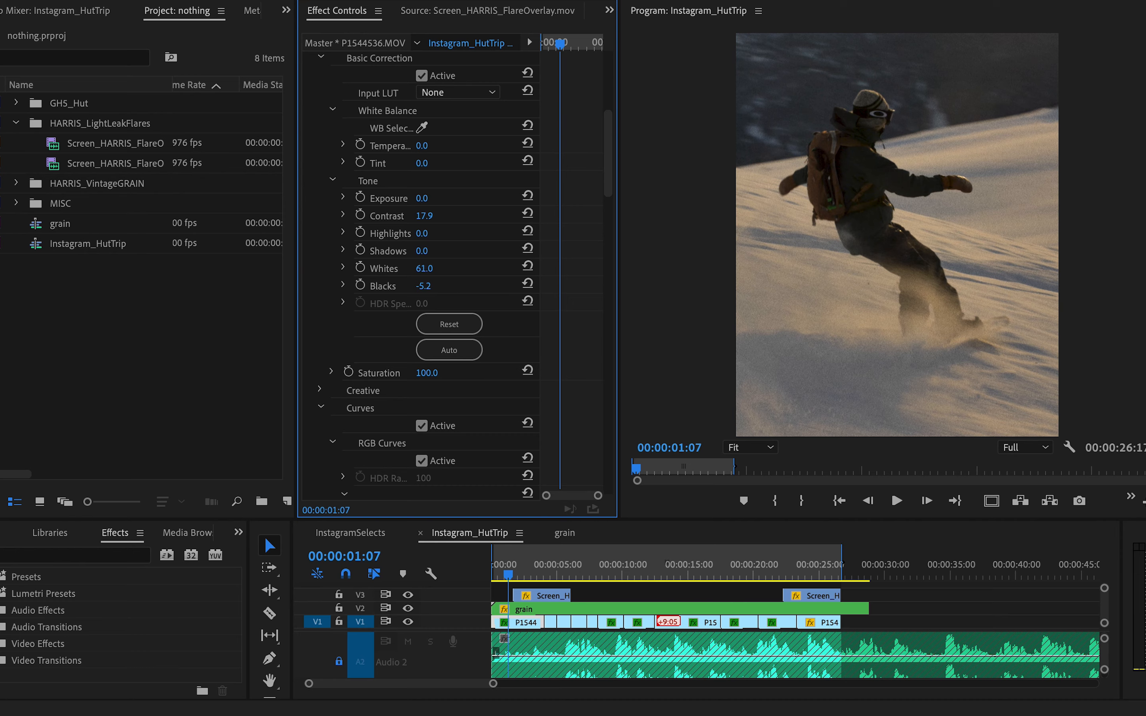
left_click_drag(516, 576, 537, 576)
left_click(611, 139)
scroll(317, 280, "up", 5)
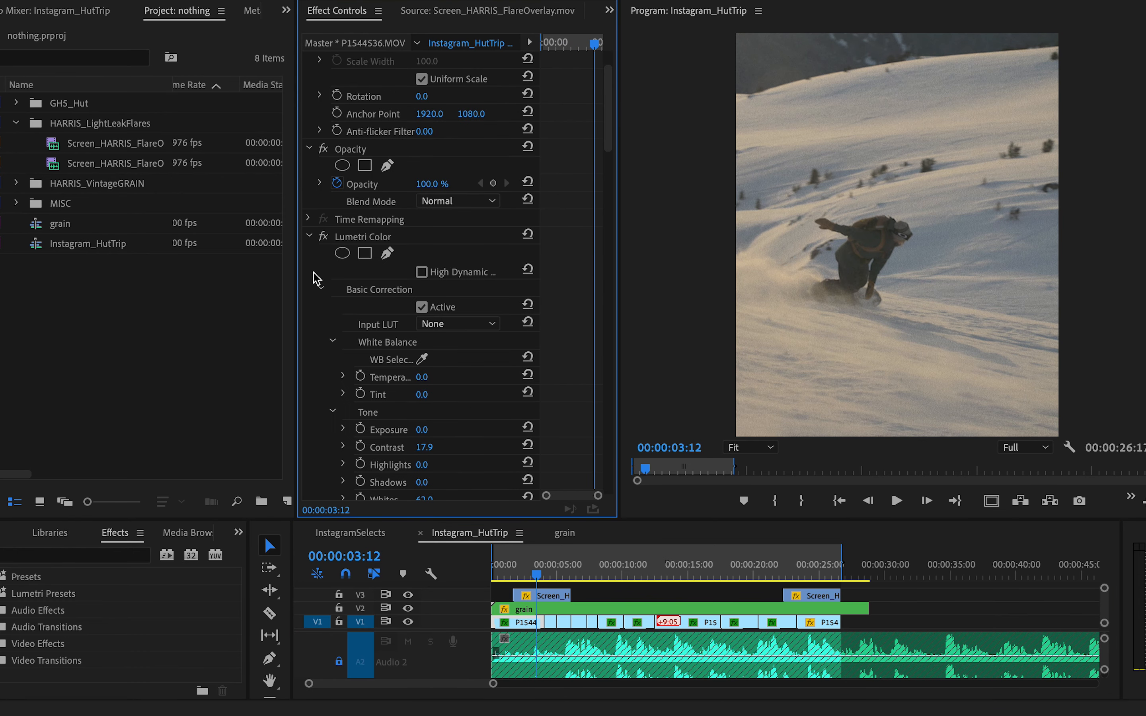
left_click(308, 236)
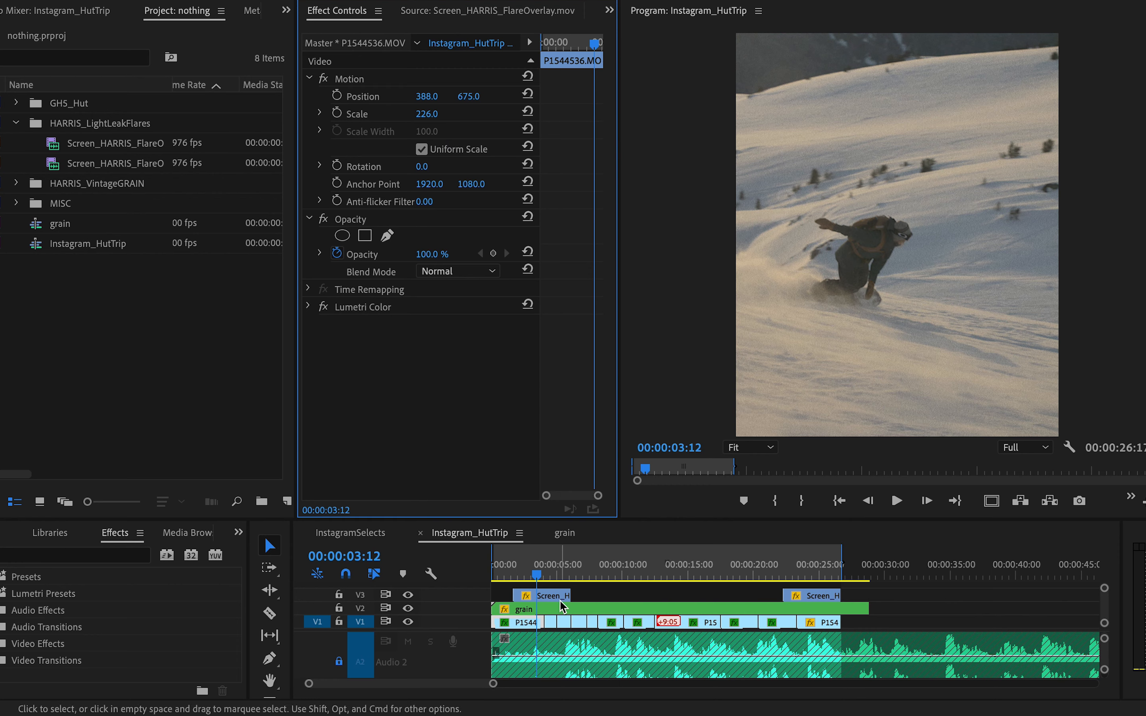
- Compare the Lumetri Color grade on the map clip at 00:00:04:16 and review the edit up to 00:00:10:17
left_click(557, 626)
left_click(557, 565)
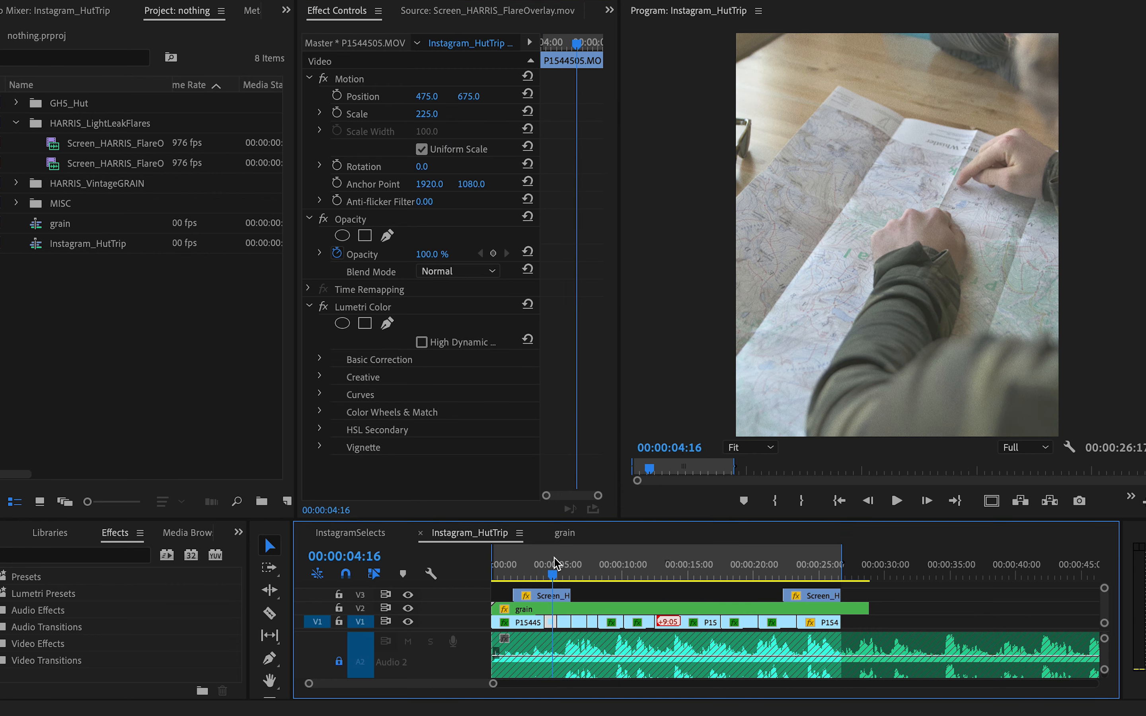
left_click(326, 309)
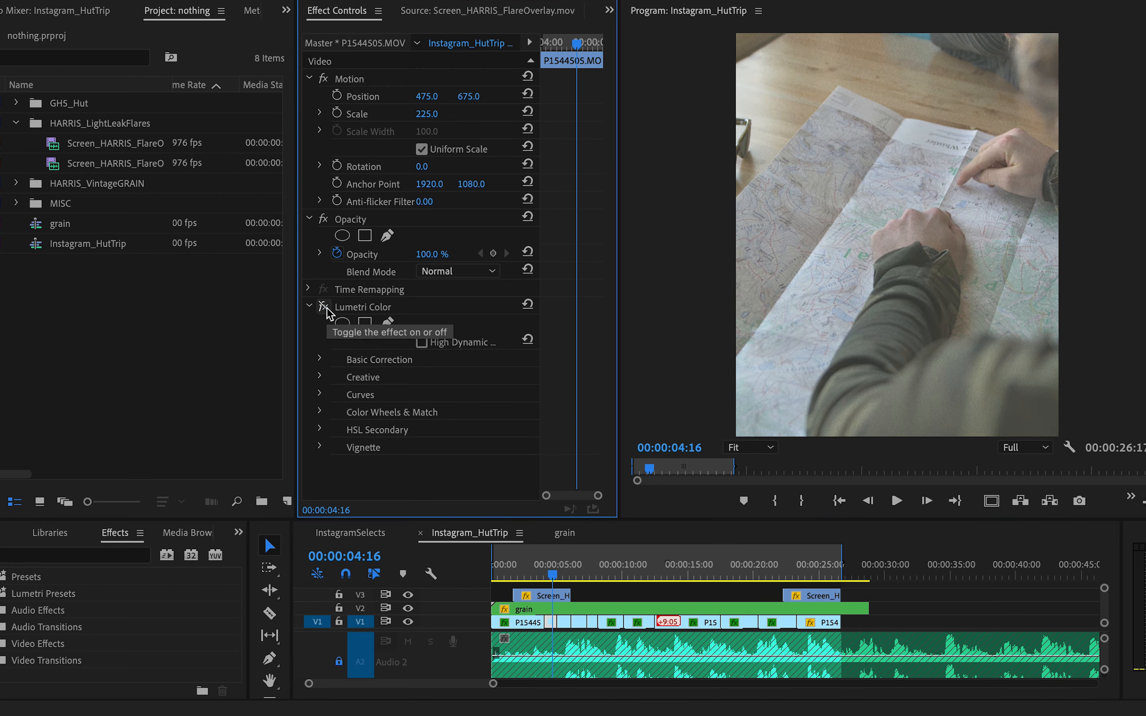
left_click(563, 564)
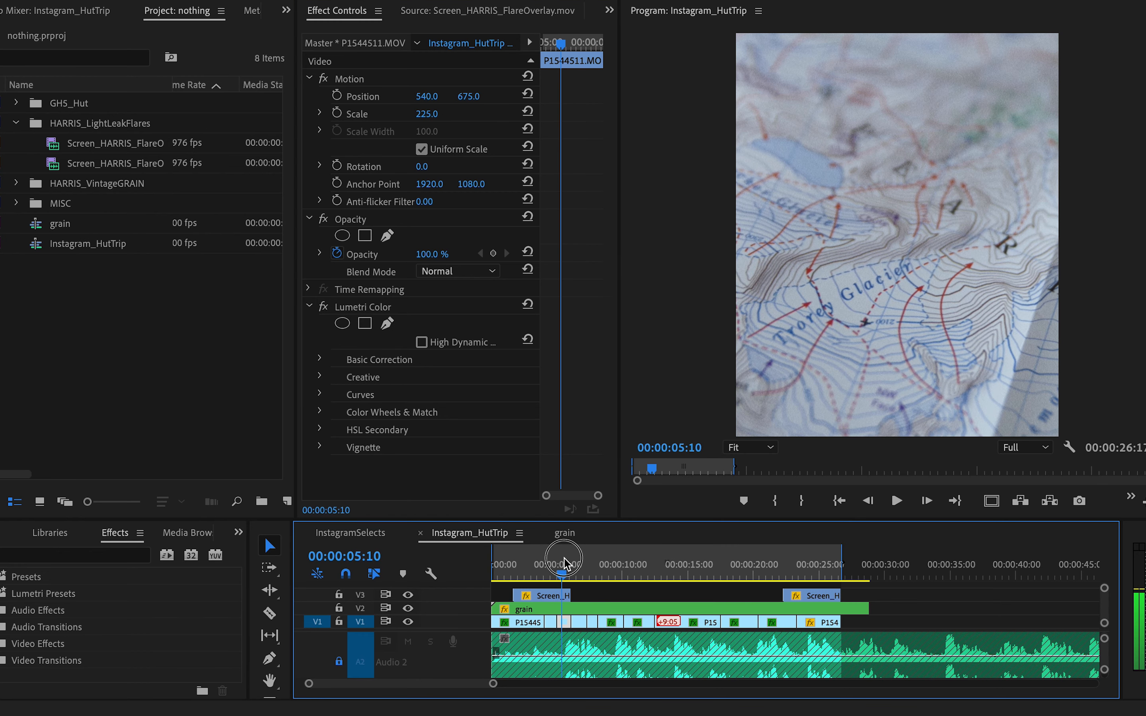
left_click_drag(567, 564, 634, 567)
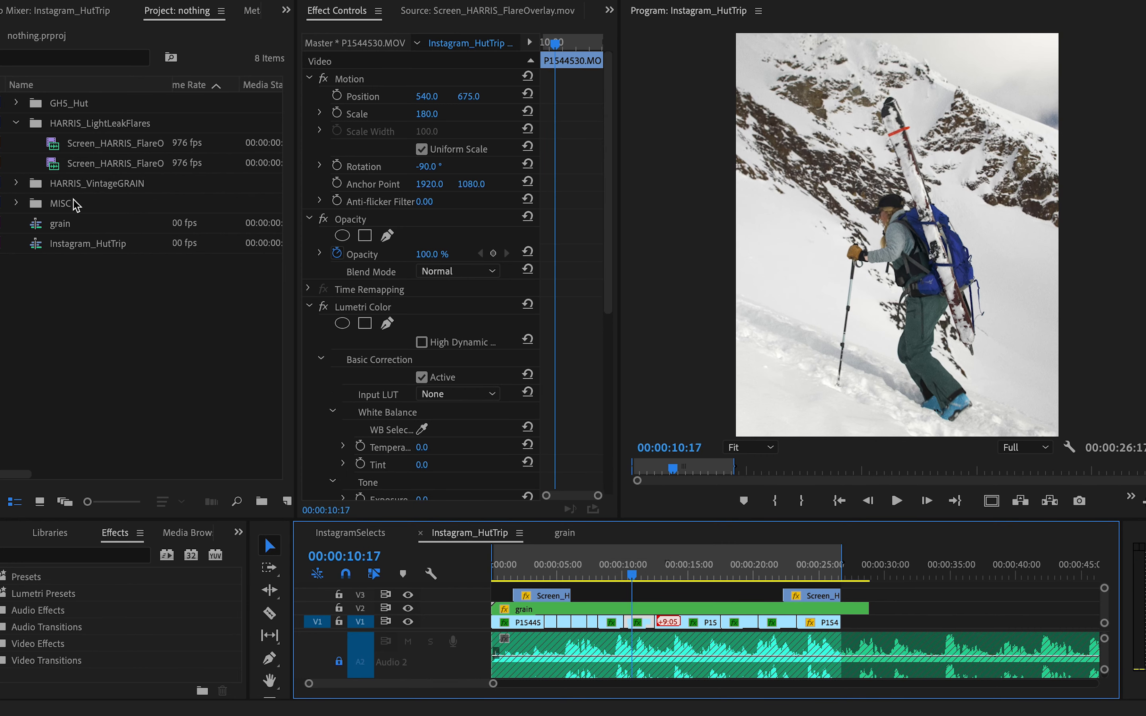
- Mark a section of Screen_HARRIS_FlareOverlay2.mov ending at 00:00:11:04 and place its video on V3 at 00:00:10:17
double_click(52, 166)
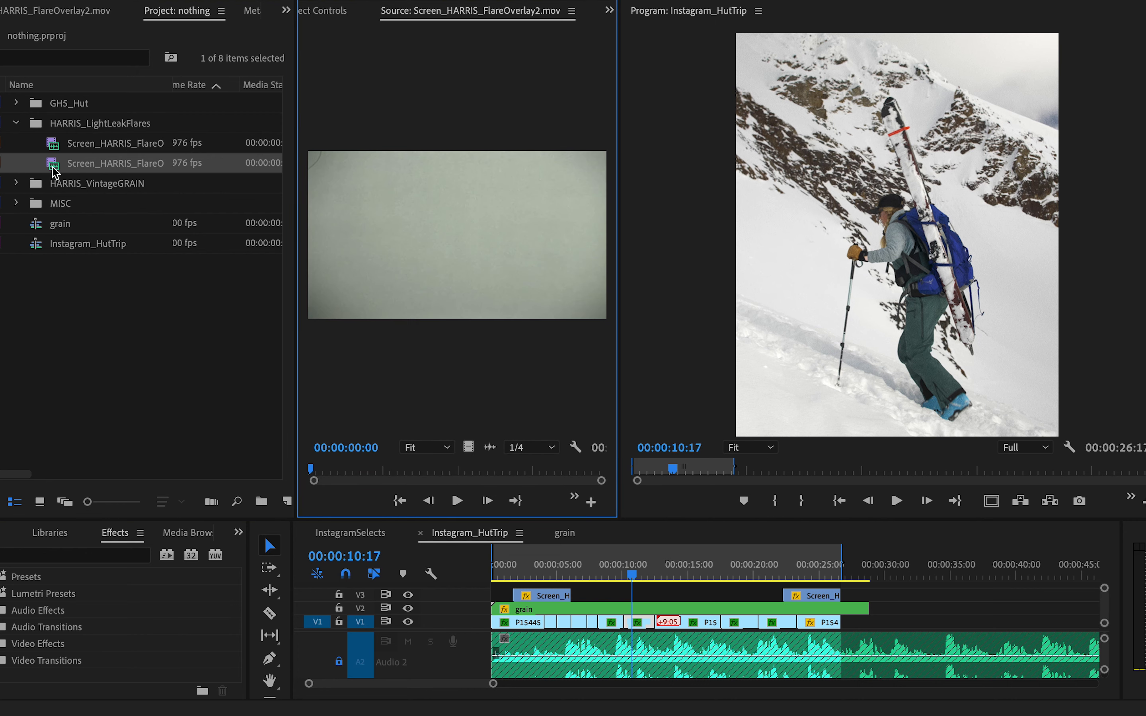
left_click_drag(369, 462, 438, 473)
key("space")
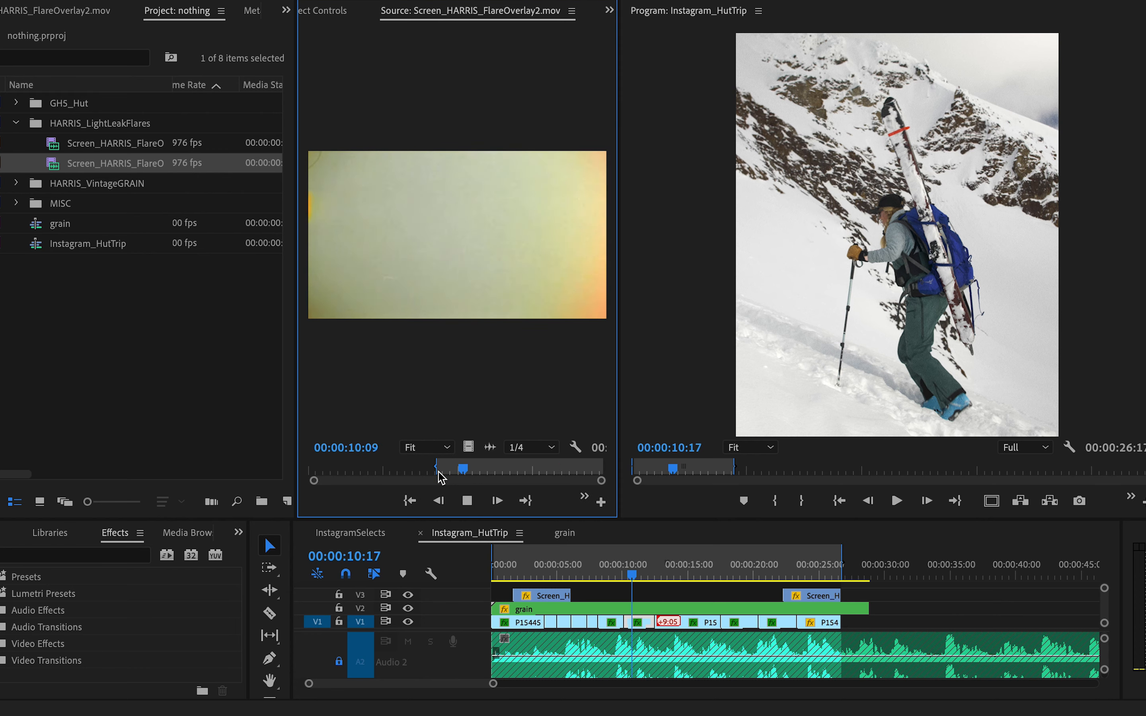
key("space")
key("o")
left_click_drag(471, 447, 648, 595)
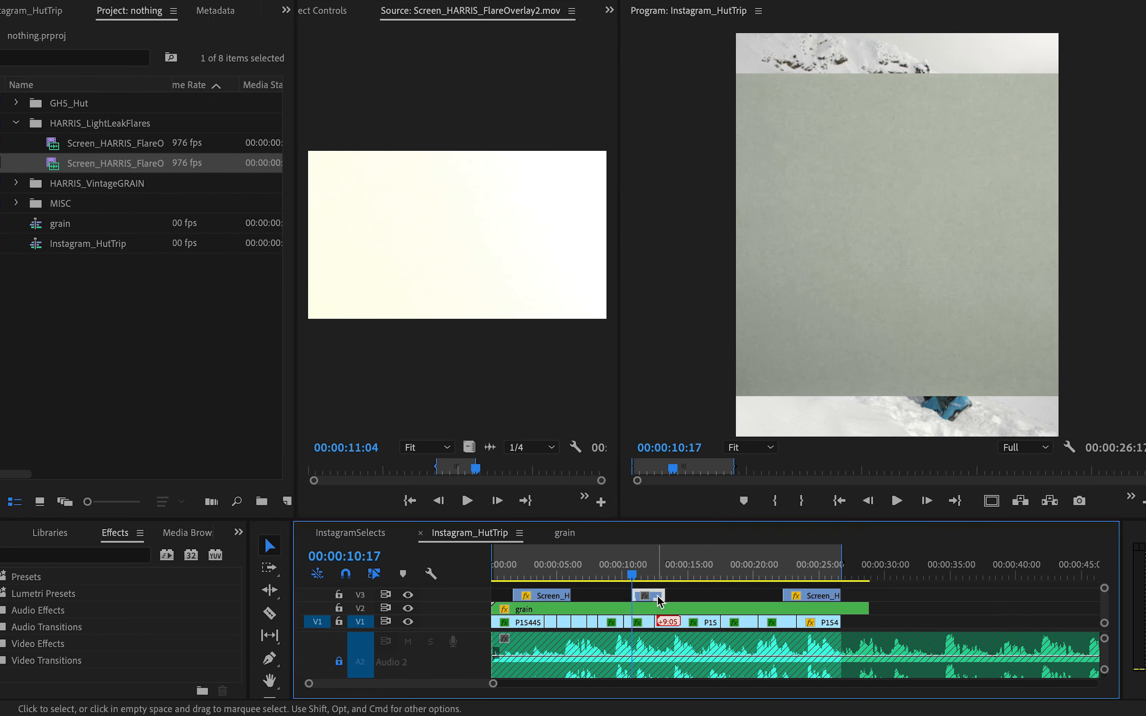
- Set the blend mode of the second flare overlay at 00:00:10:17 to Screen
left_click(324, 14)
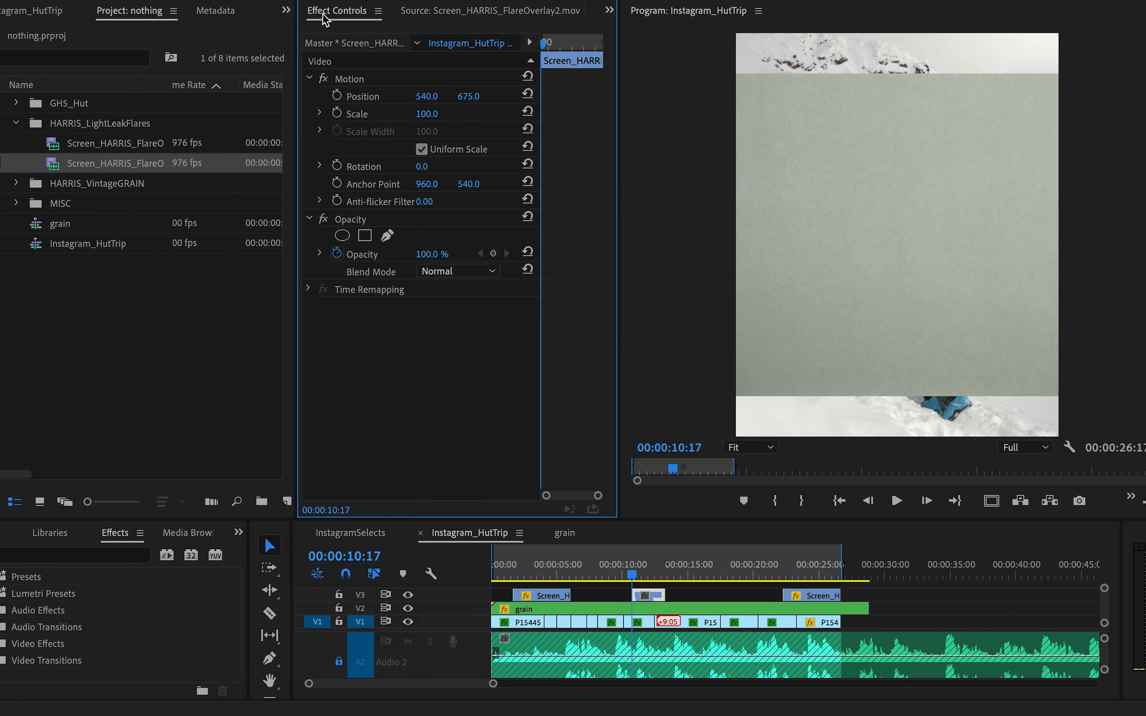
left_click(442, 272)
left_click(458, 444)
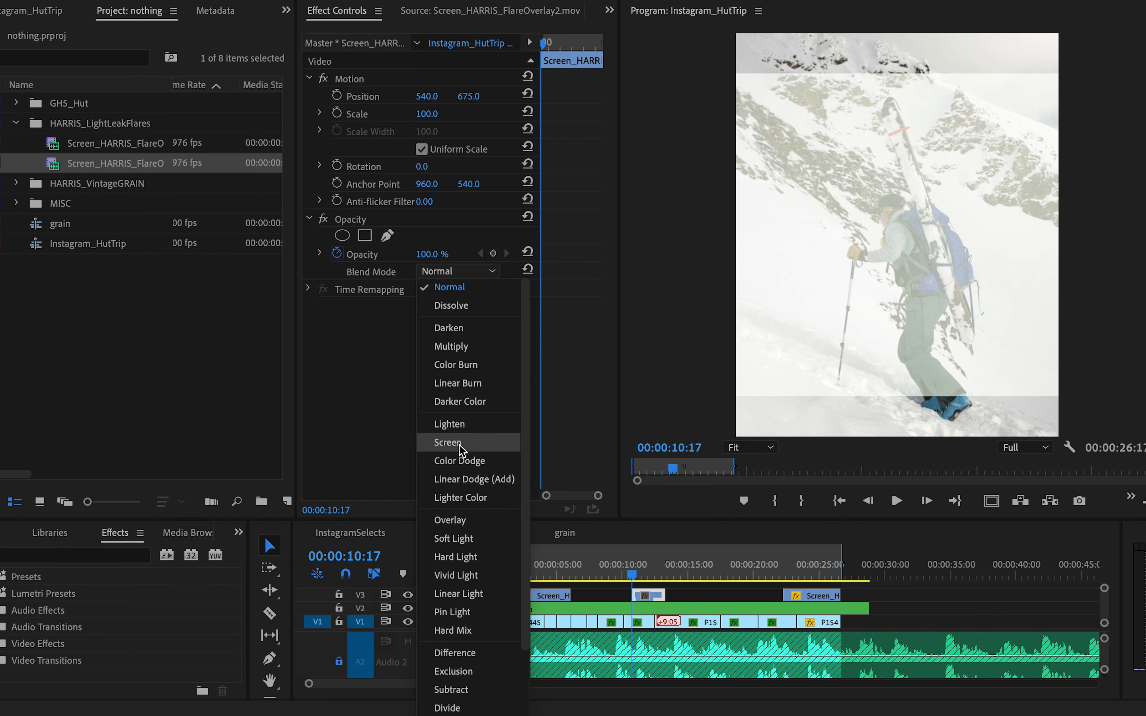
- Turn off opacity keyframing on the second flare overlay, set its Scale to 140 and its horizontal Position to 93
left_click(352, 259)
left_click_drag(426, 113, 441, 114)
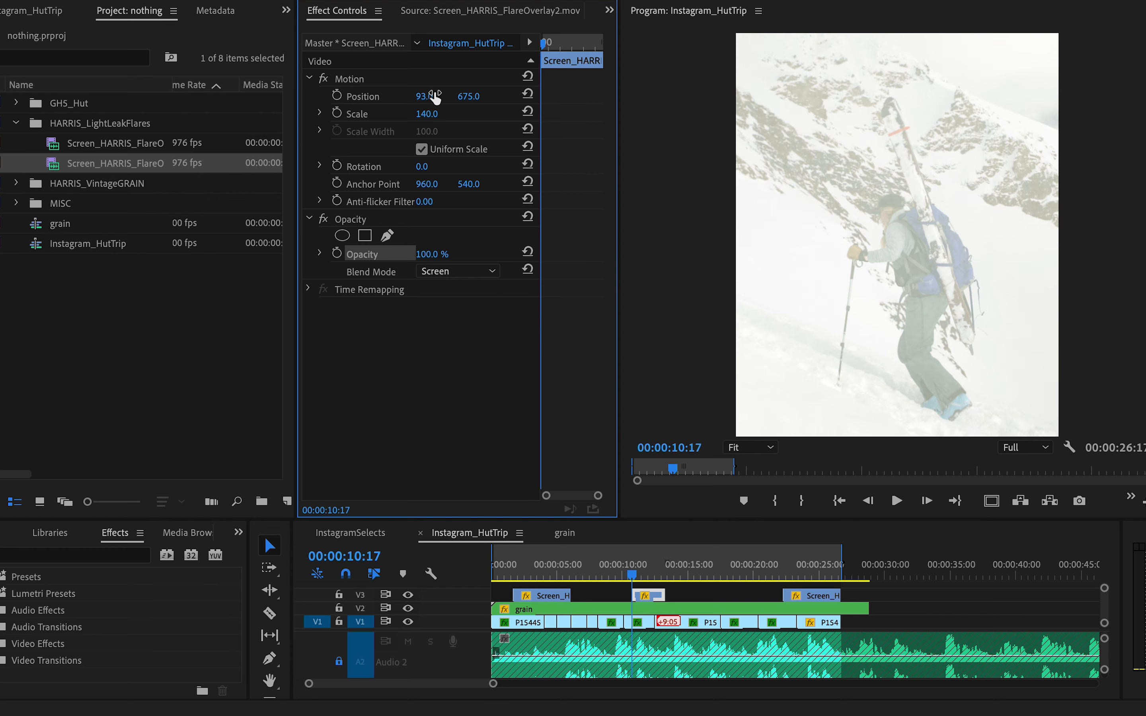
- Extend the second flare overlay back to start at 00:00:09:04 and lower its opacity to 69.7%
left_click(679, 591)
left_click_drag(1105, 593, 1105, 621)
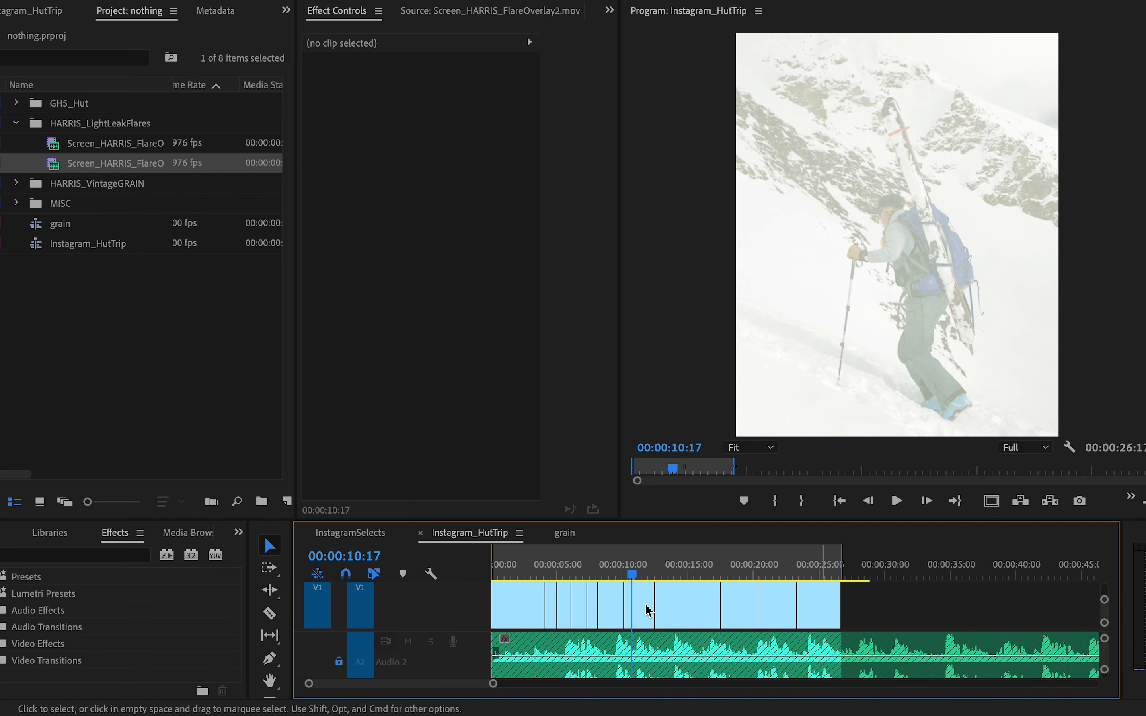
scroll(648, 612, "up", 2)
scroll(648, 611, "up", 2)
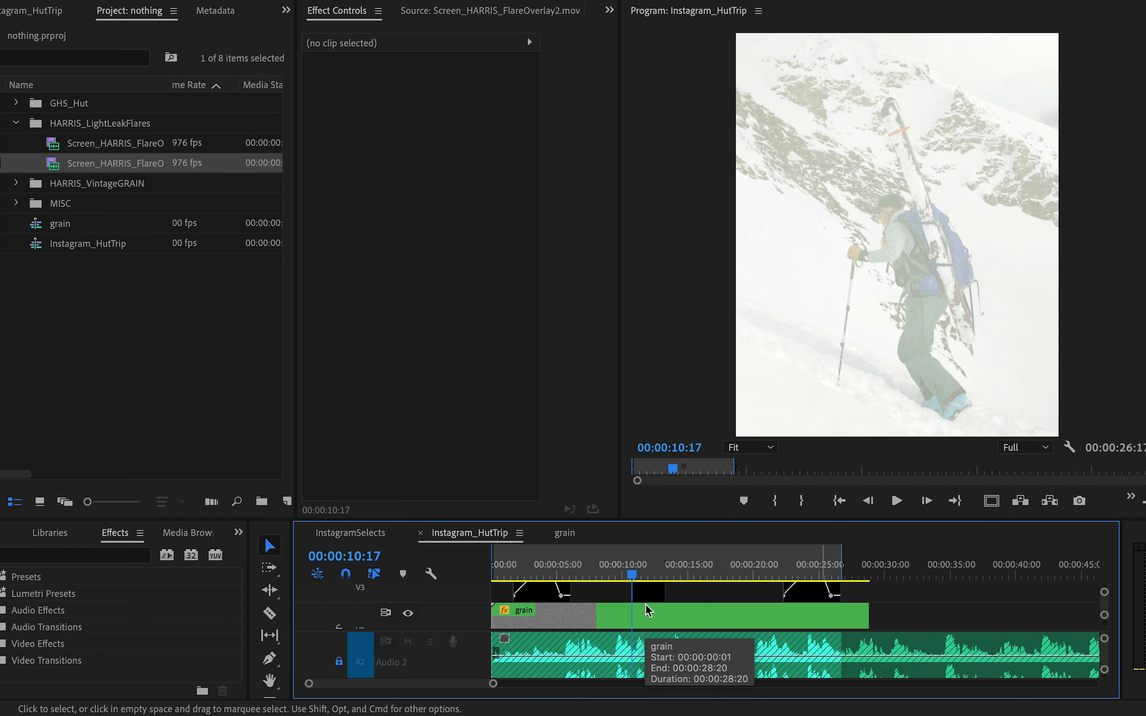
mouse_move(638, 612)
left_mouse_down()
mouse_move(611, 612)
mouse_move(638, 620)
left_mouse_up()
scroll(648, 609, "down", 1)
scroll(639, 622, "down", 3)
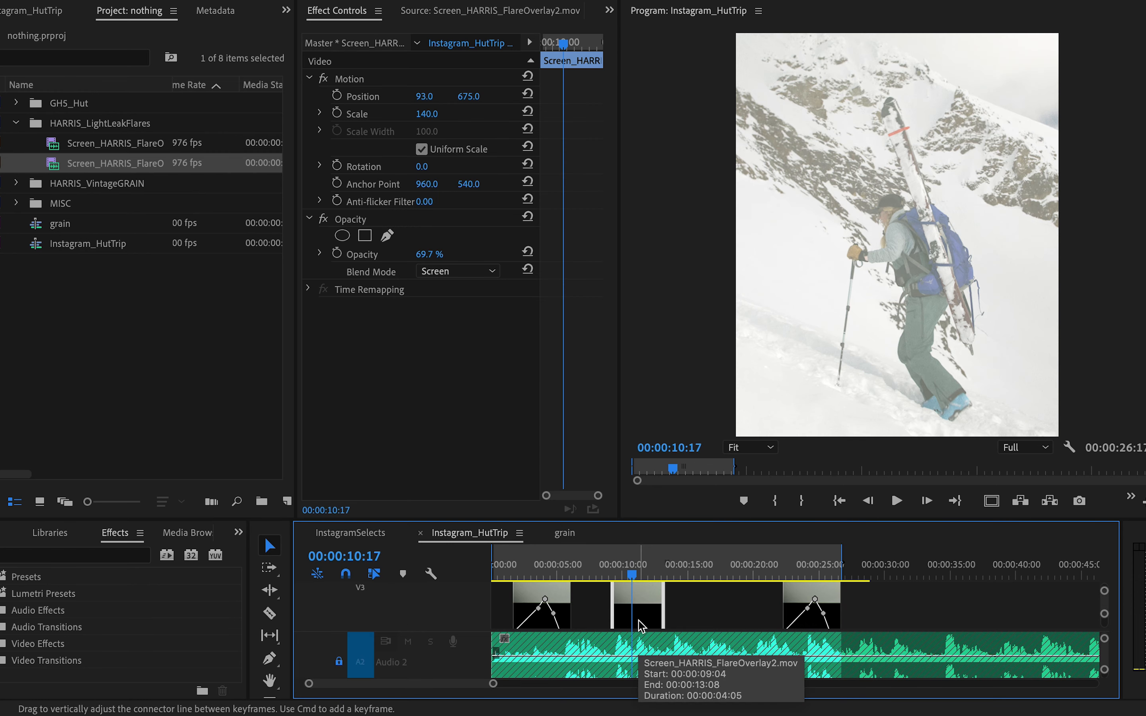
- Shift and lengthen the second flare overlay to start near 00:00:10:00, and add opacity keyframes that make the flare rise and dip
scroll(639, 622, "up", 2)
left_click_drag(694, 520, 694, 461)
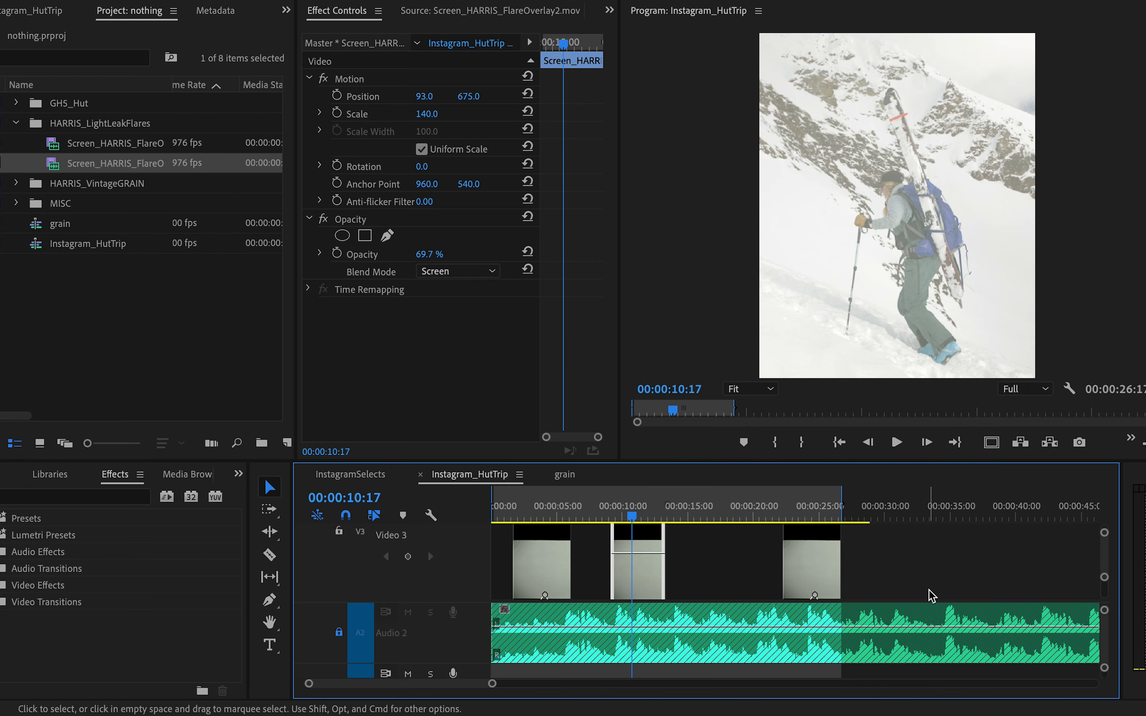
left_click_drag(1105, 577, 1105, 593)
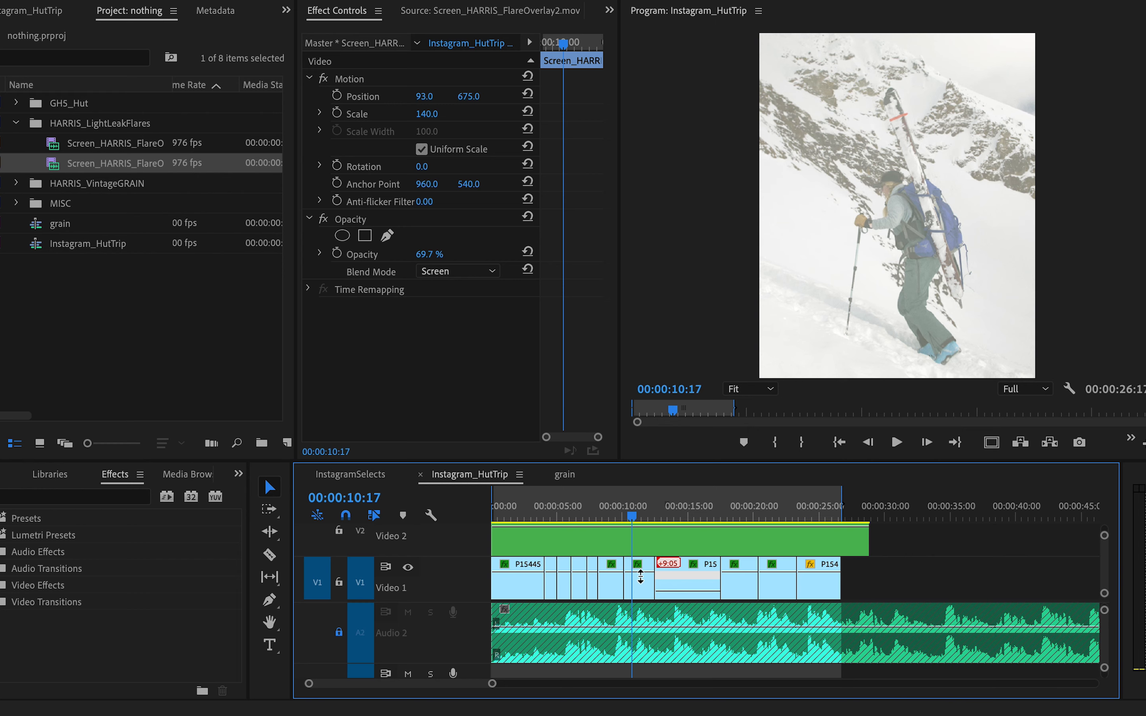
key("super+minus")
scroll(670, 560, "up", 2)
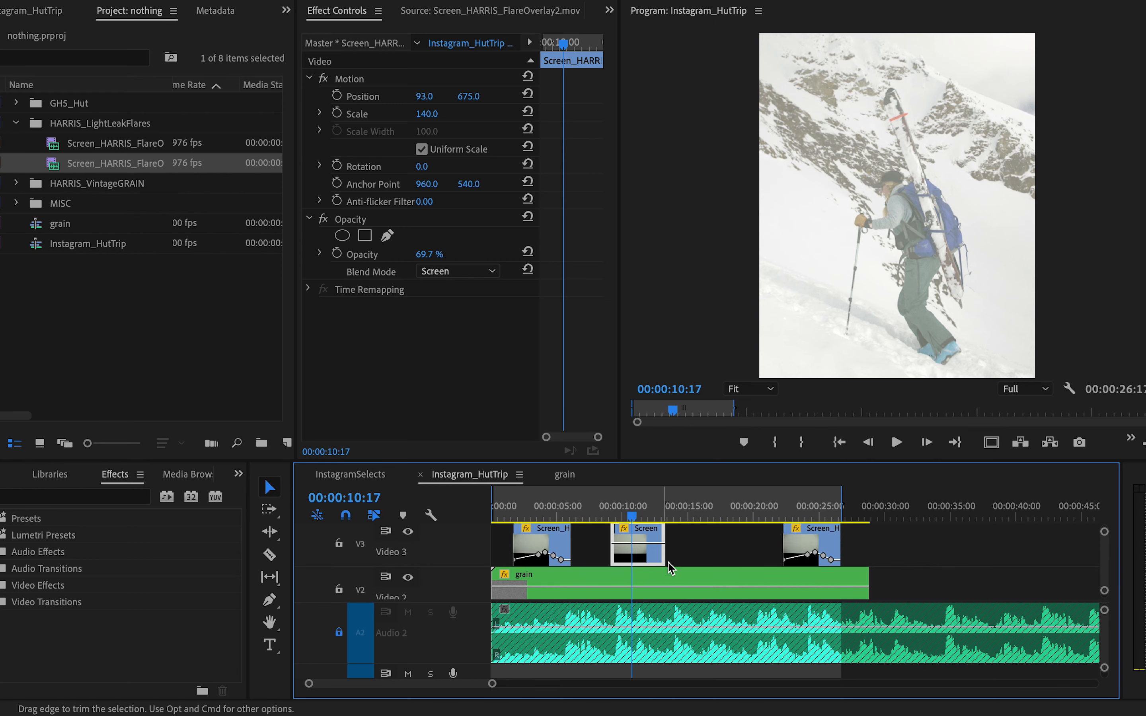
left_click_drag(641, 558, 613, 560)
left_click(653, 543, "super")
left_click(640, 544, "super")
- Play the second flare overlay and add a lowered opacity keyframe just after 00:00:15:01 to fade the flare out
left_click_drag(614, 510, 675, 552)
key("space")
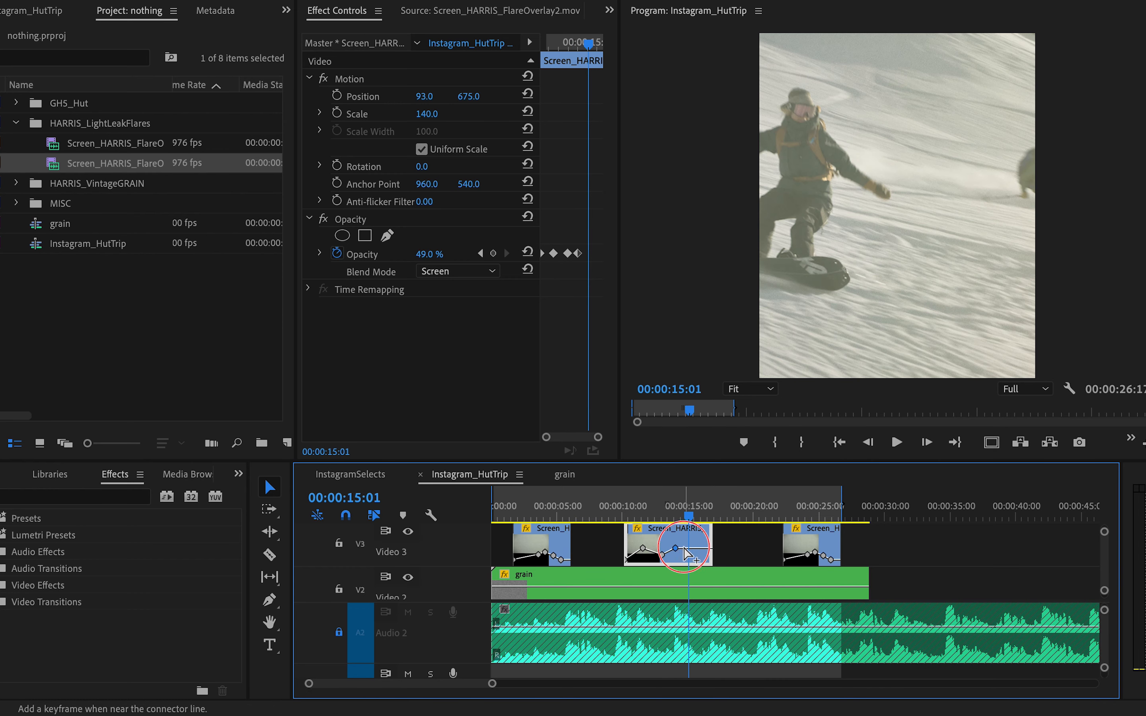
left_click(693, 553, "super")
left_click_drag(693, 554, 698, 560)
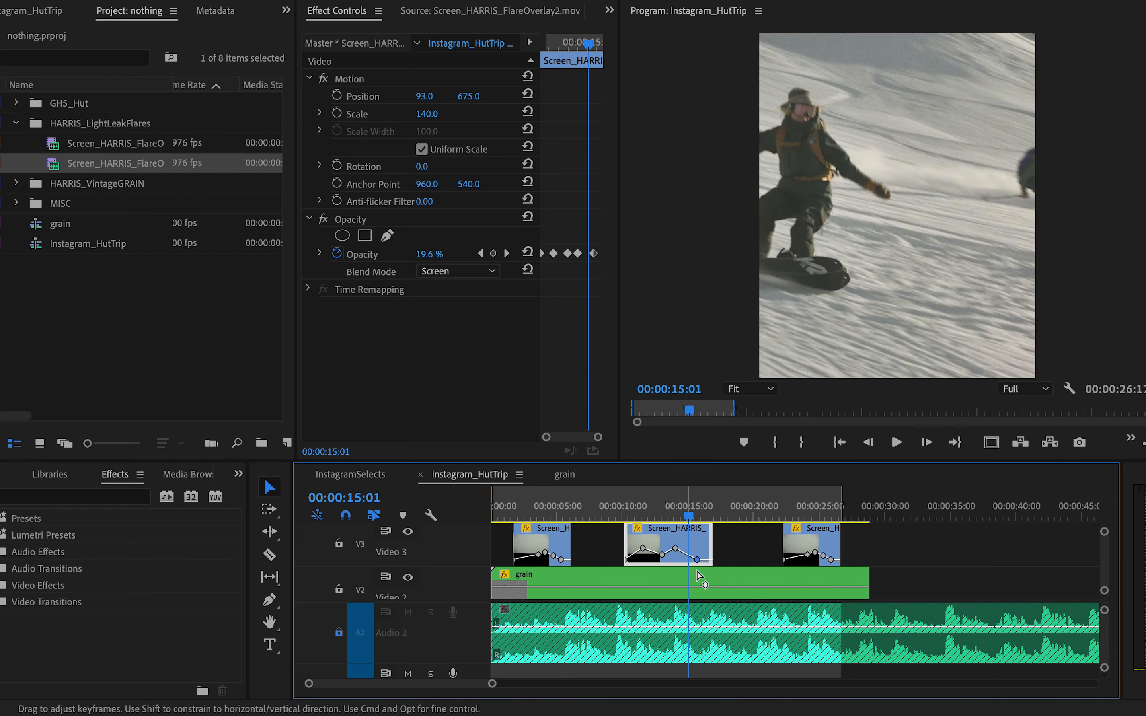
- Review the edit through 00:00:20:20 toward its end and return the playhead to 00:00:00:00
left_click(664, 511)
left_click_drag(665, 512, 771, 531)
scroll(756, 560, "down", 2)
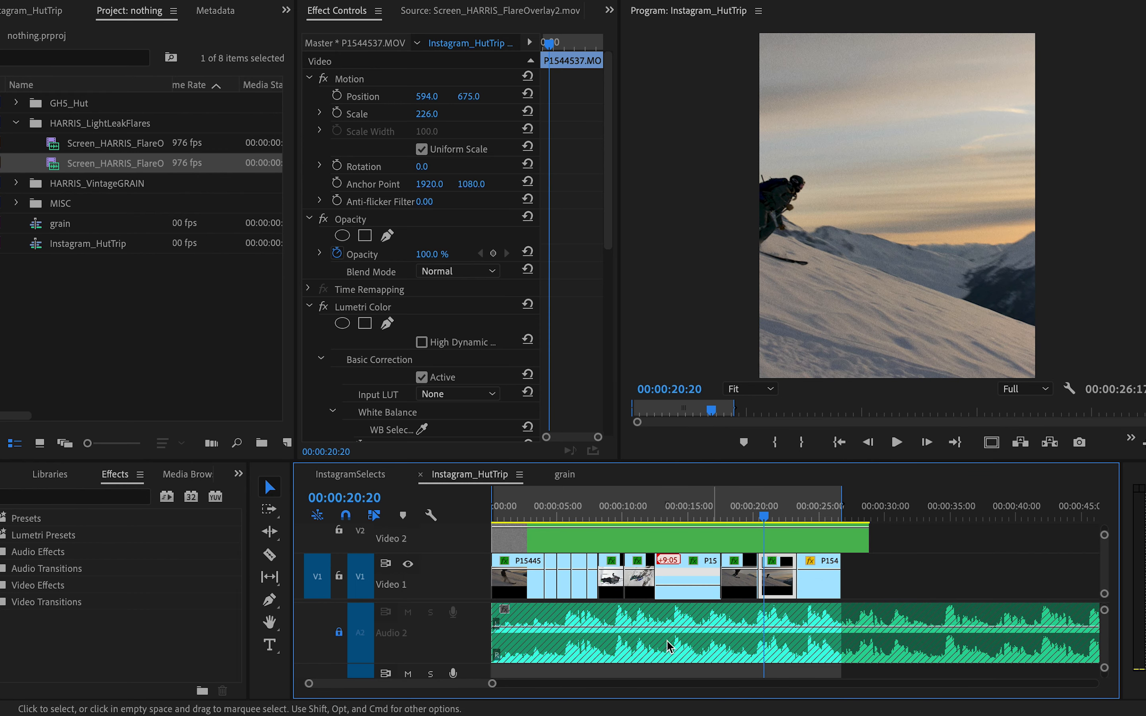
scroll(545, 646, "down", 2)
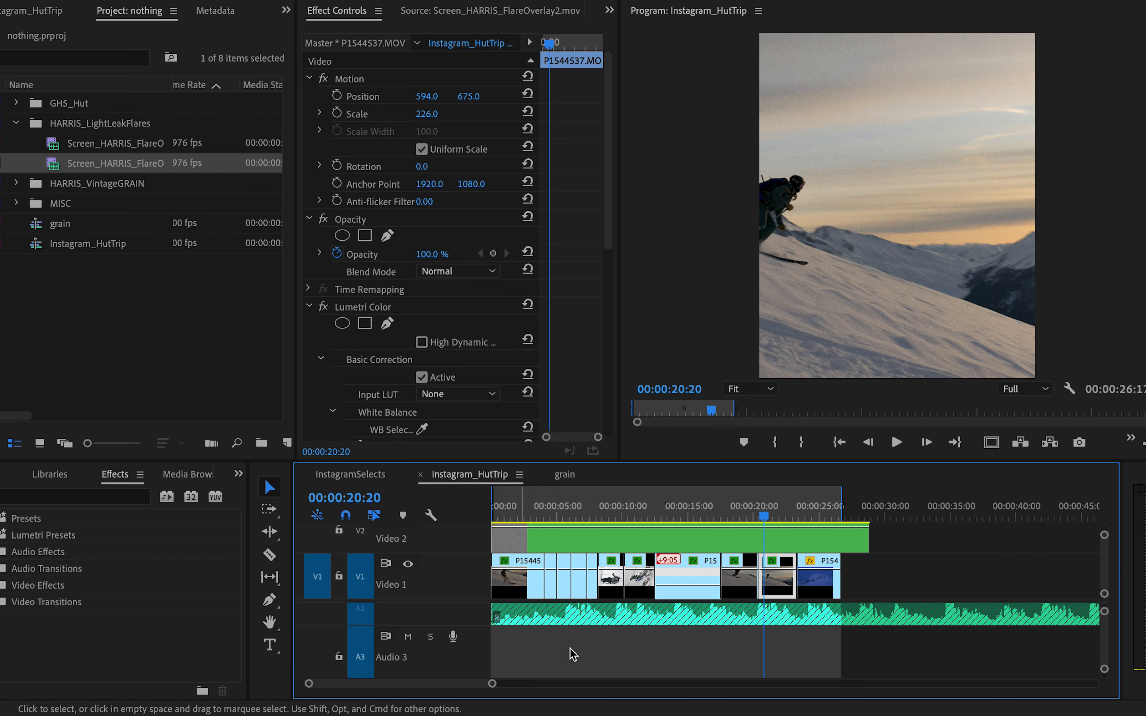
mouse_move(785, 506)
left_mouse_down()
mouse_move(820, 508)
mouse_move(808, 508)
left_mouse_up()
left_click_drag(689, 508, 494, 507)
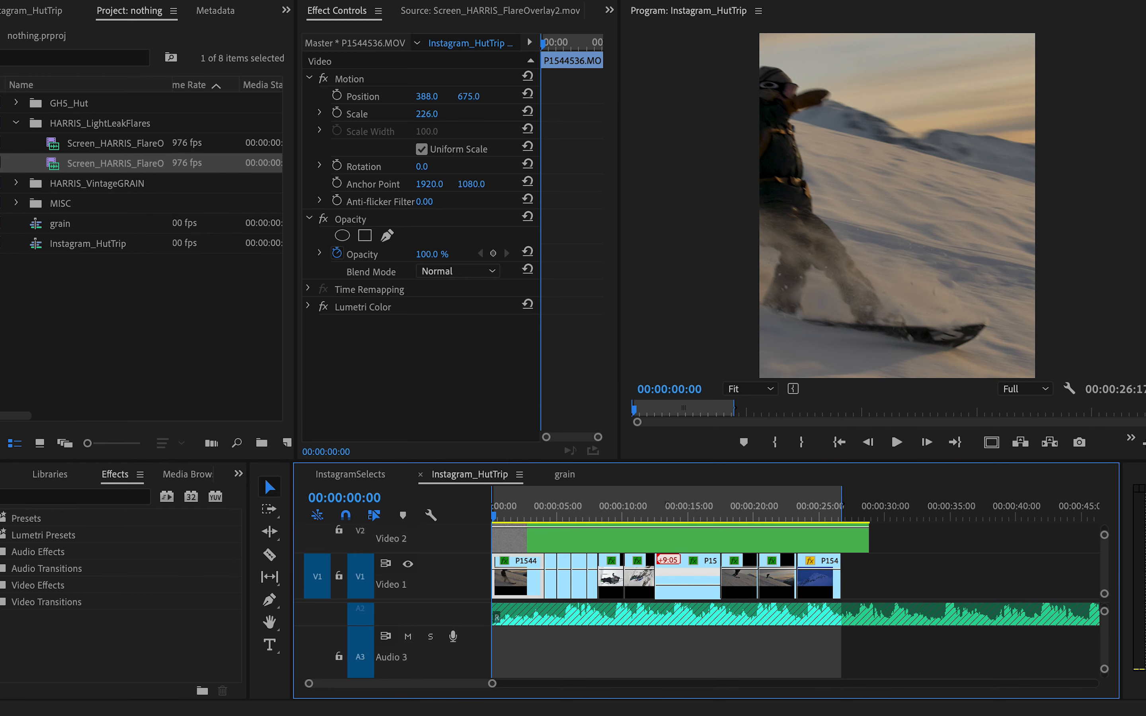
- Open the media export settings for Instagram_HutTrip and choose the Instagram_2Pass preset
left_click(114, 0)
mouse_move(214, 405)
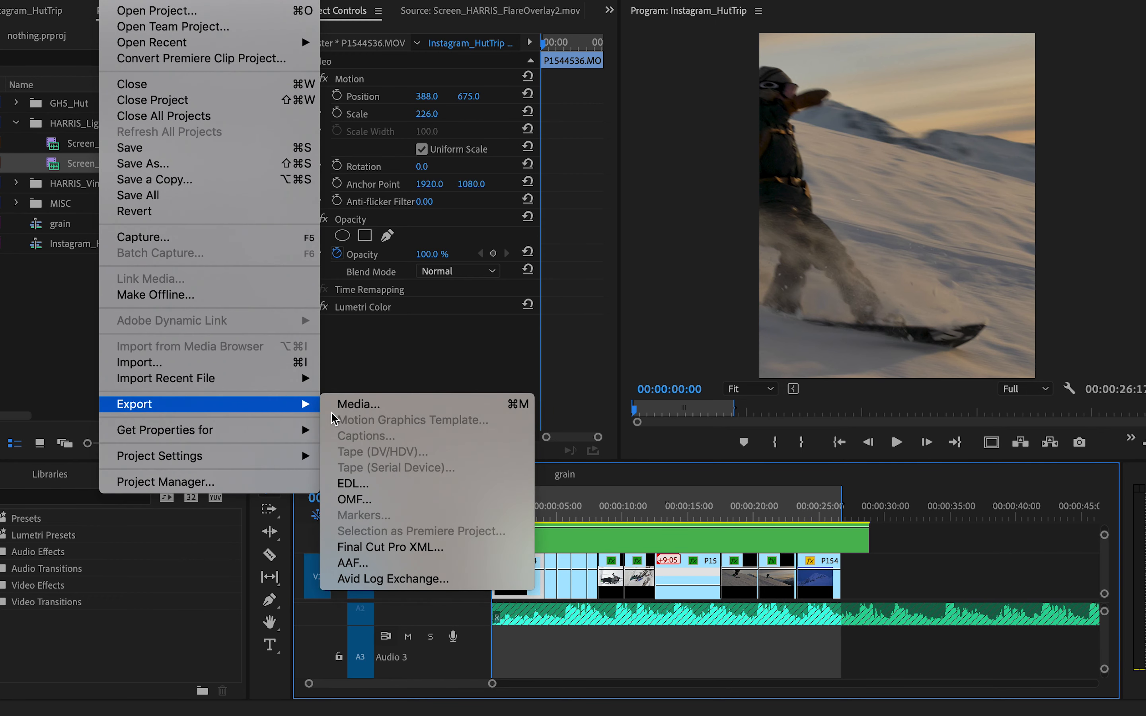
left_click(372, 405)
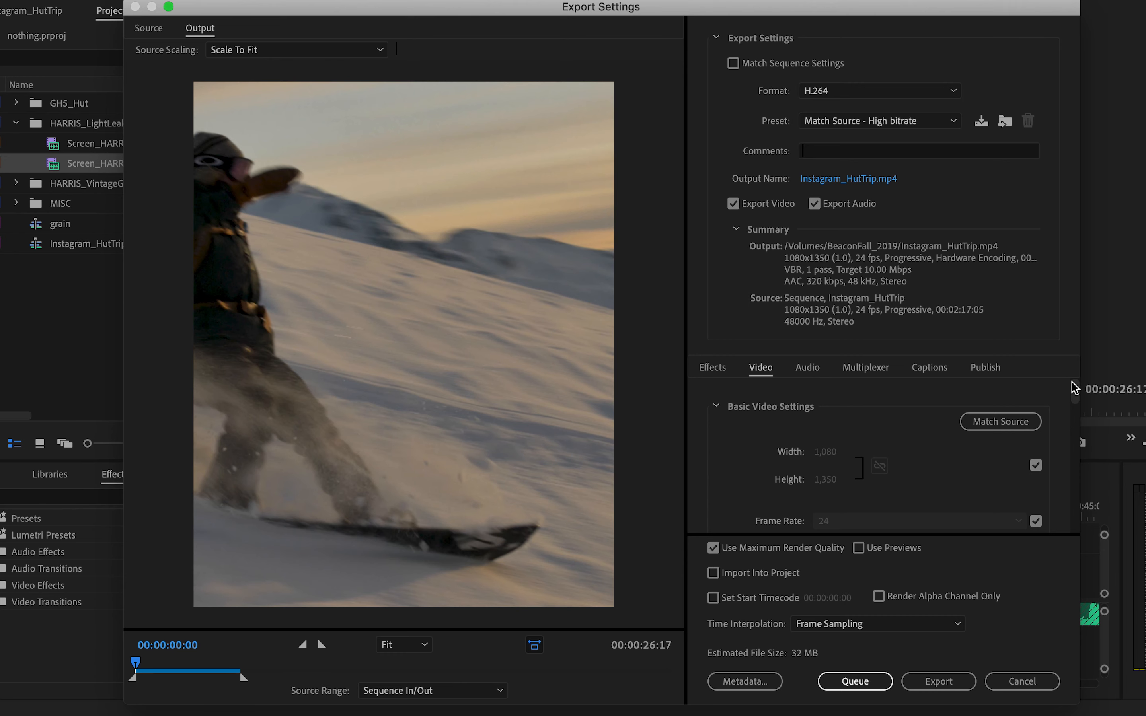
left_click(912, 124)
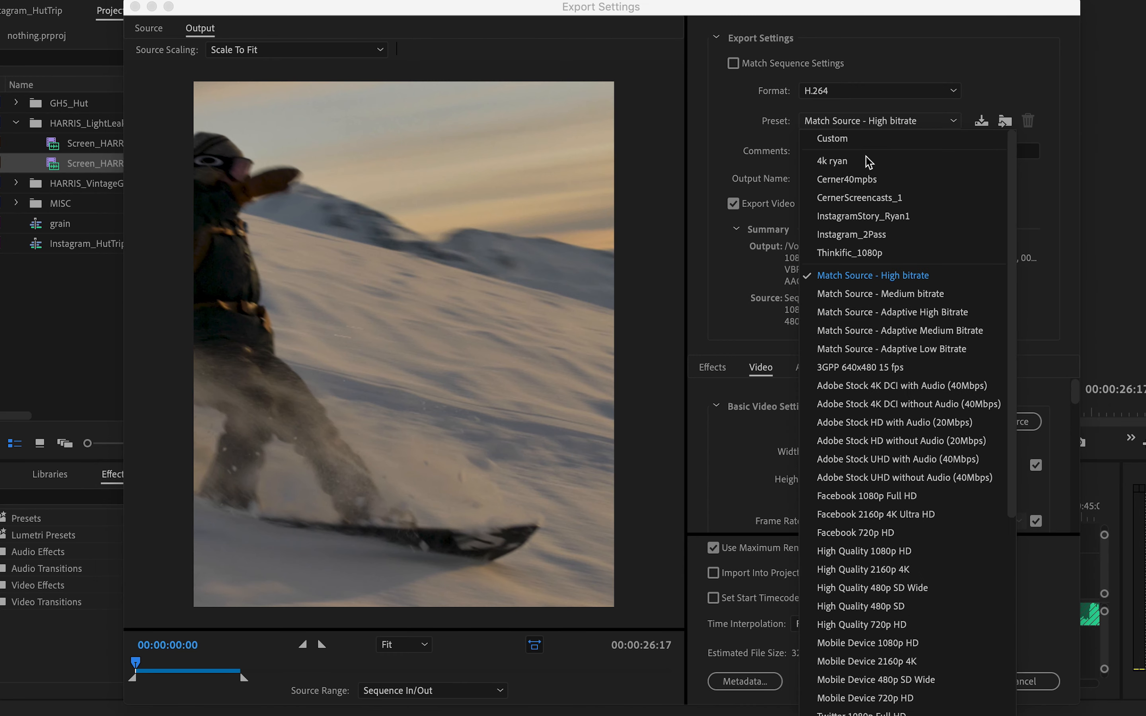
left_click(876, 236)
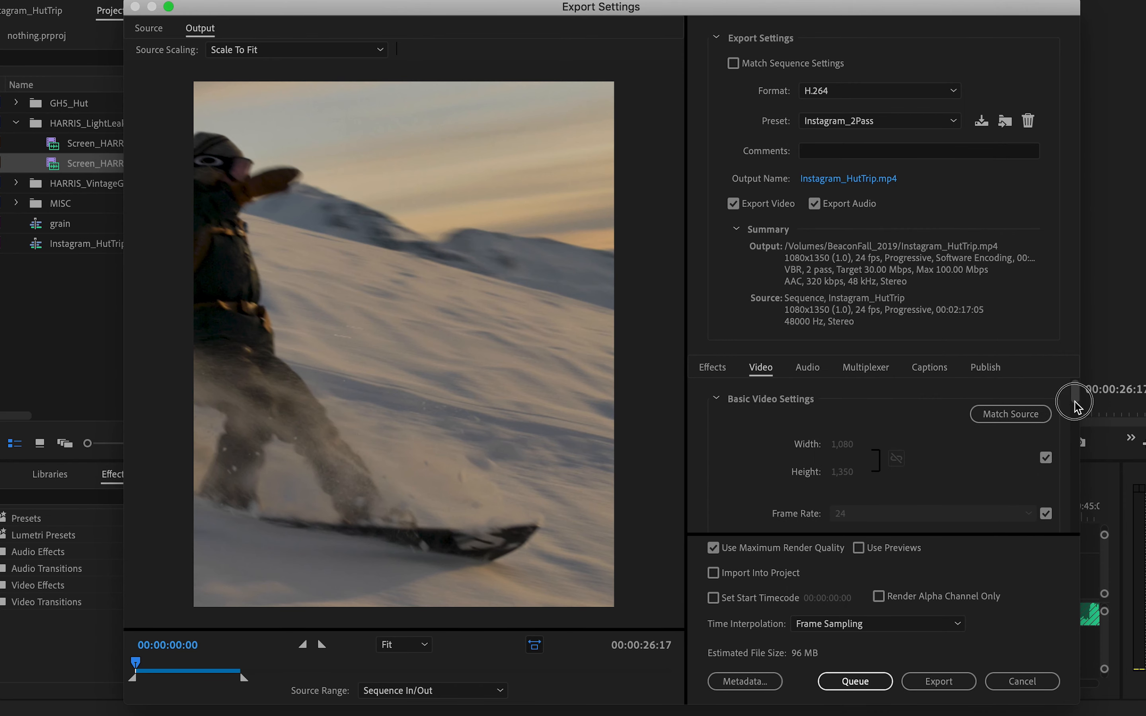
- Examine the preset's video settings, including frame rate, Render at Maximum Depth, encoding performance and target and maximum bitrates
scroll(1024, 416, "down", 3)
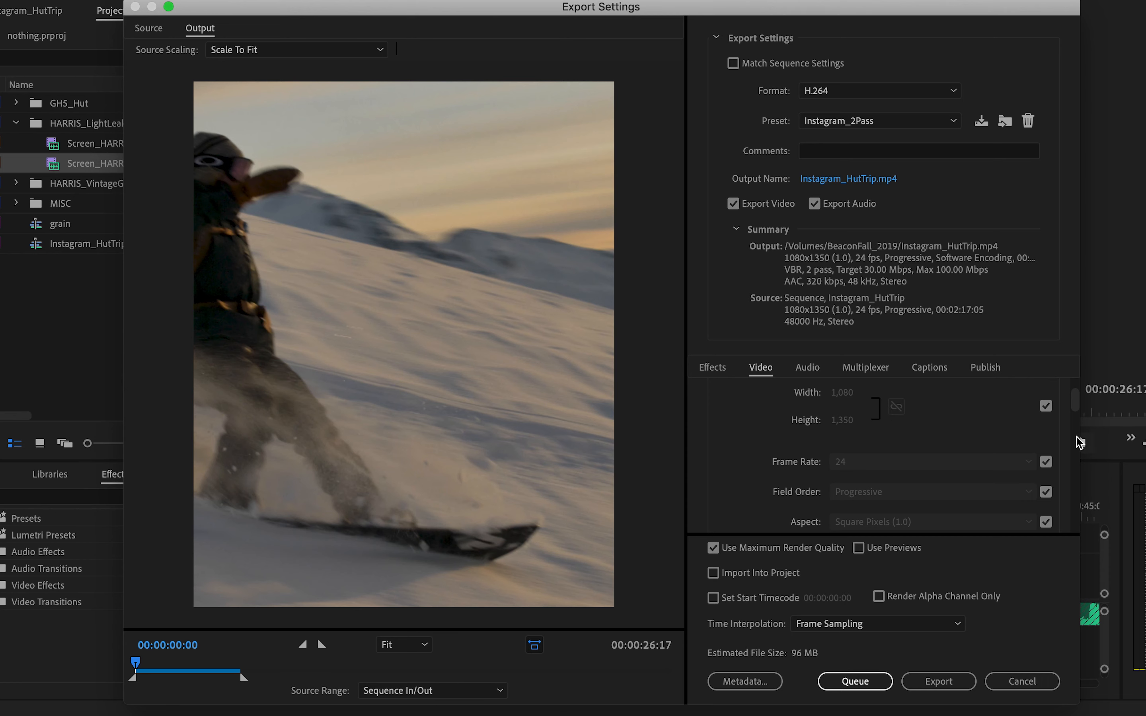
scroll(1078, 426, "down", 2)
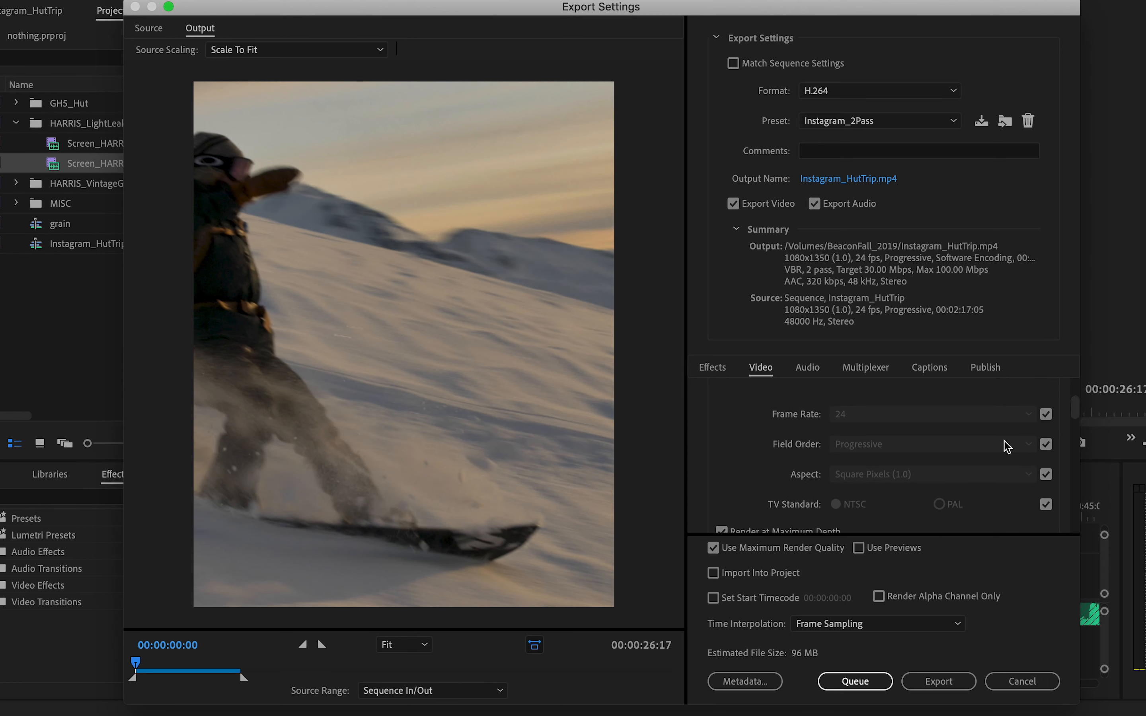
scroll(1078, 414, "down", 3)
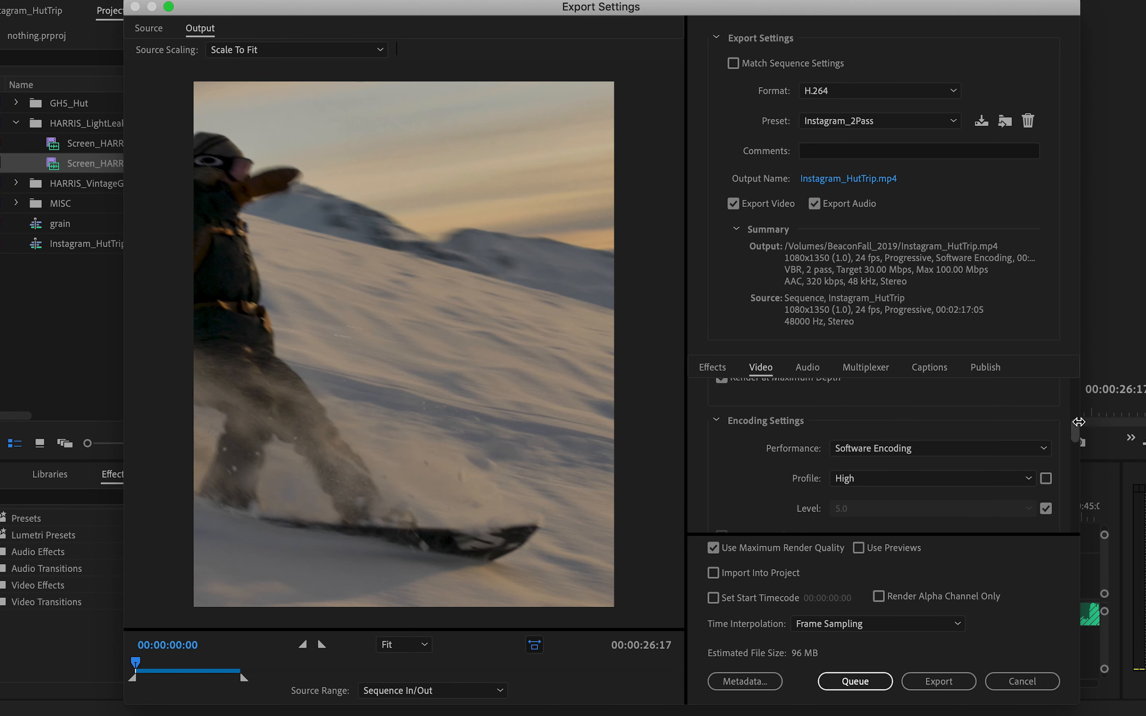
scroll(1078, 422, "up", 3)
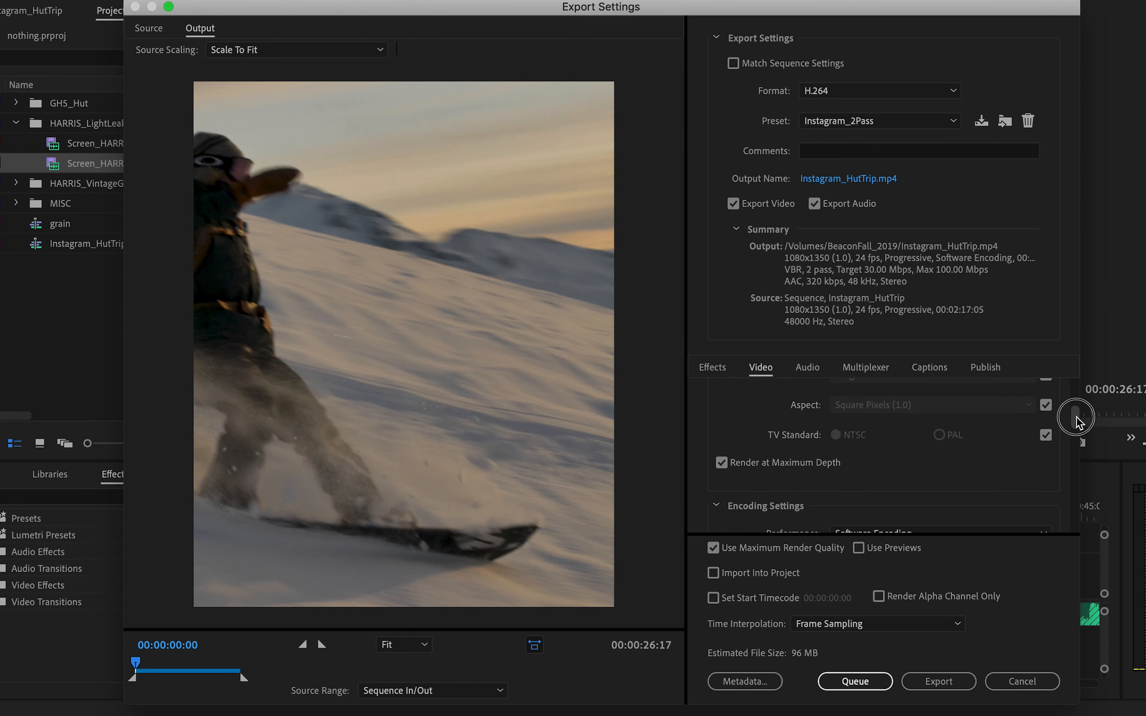
scroll(1077, 420, "down", 1)
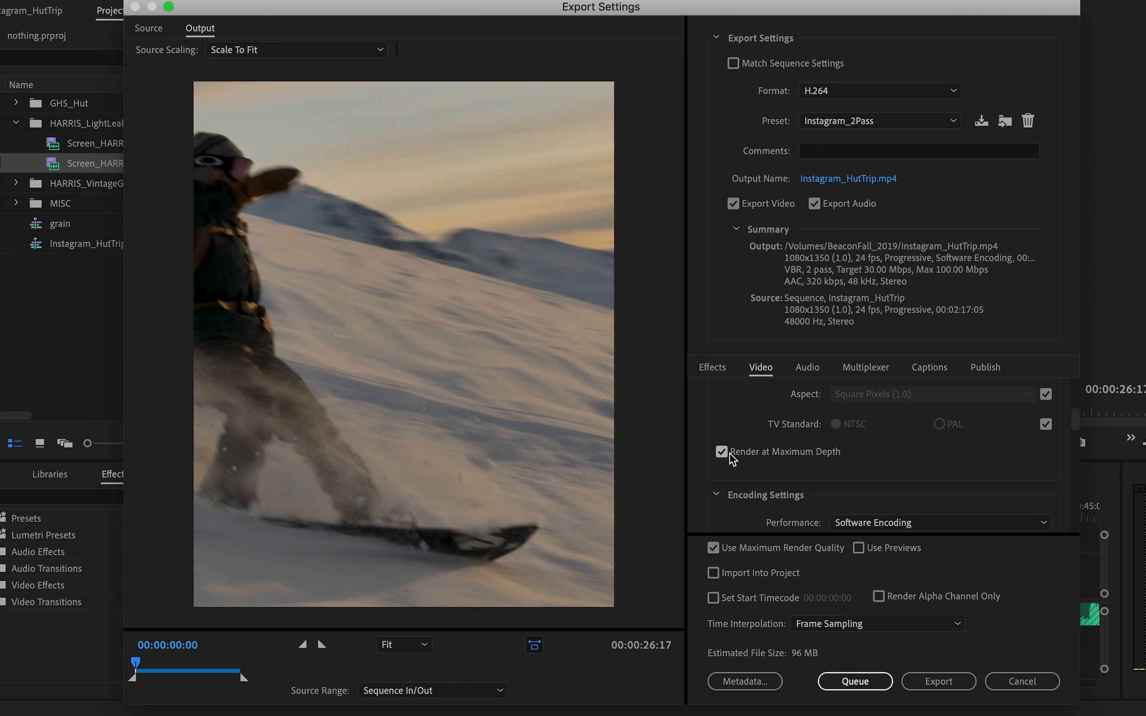
left_click_drag(1075, 423, 1078, 513)
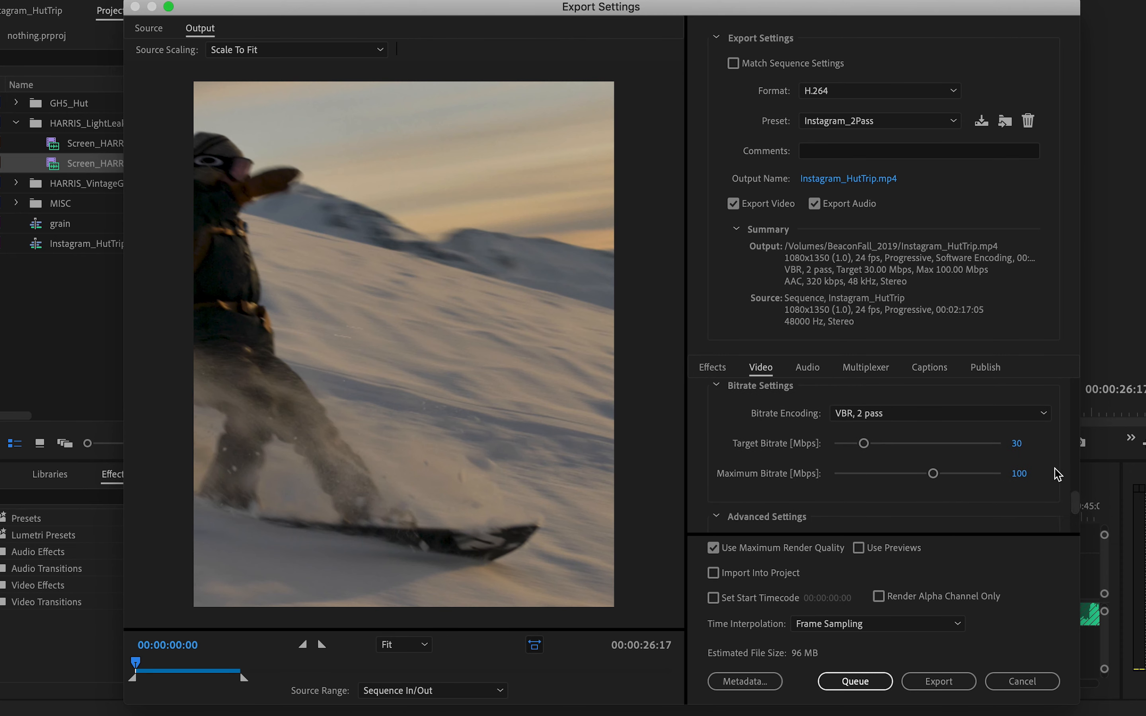